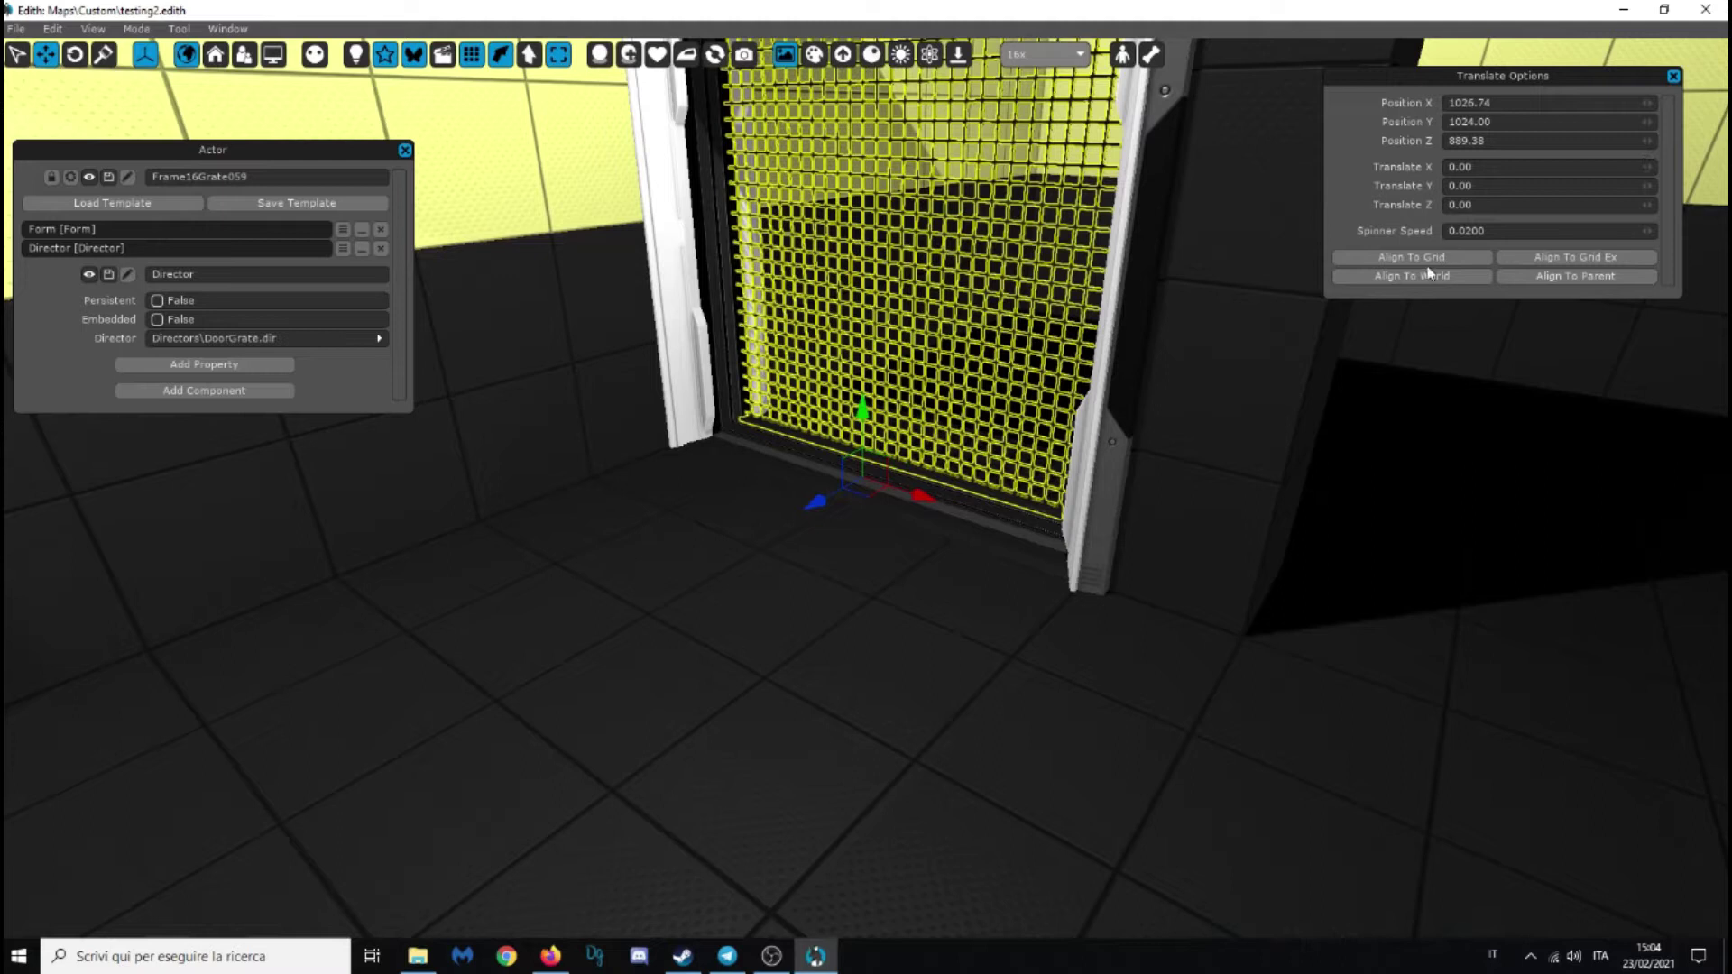
Align the grate to the grid with its Z position at about 892.25, and rename the actor GrateLasers
left_click(1411, 260)
left_click_drag(801, 526, 825, 529)
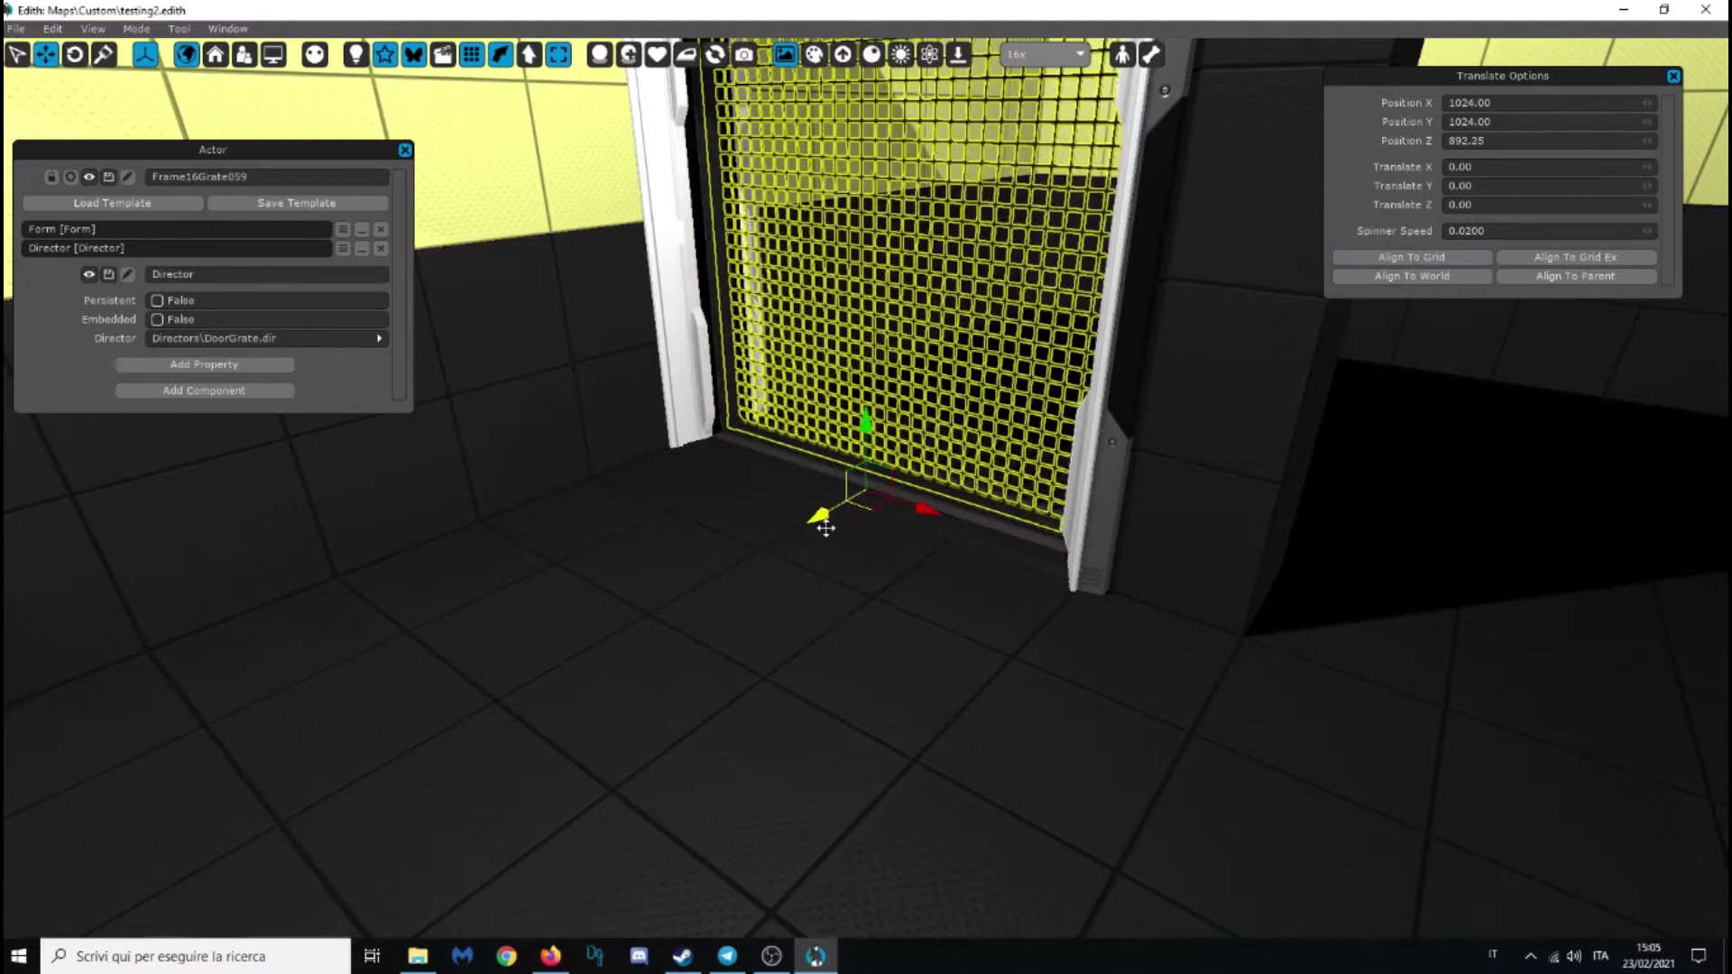
left_click(261, 177)
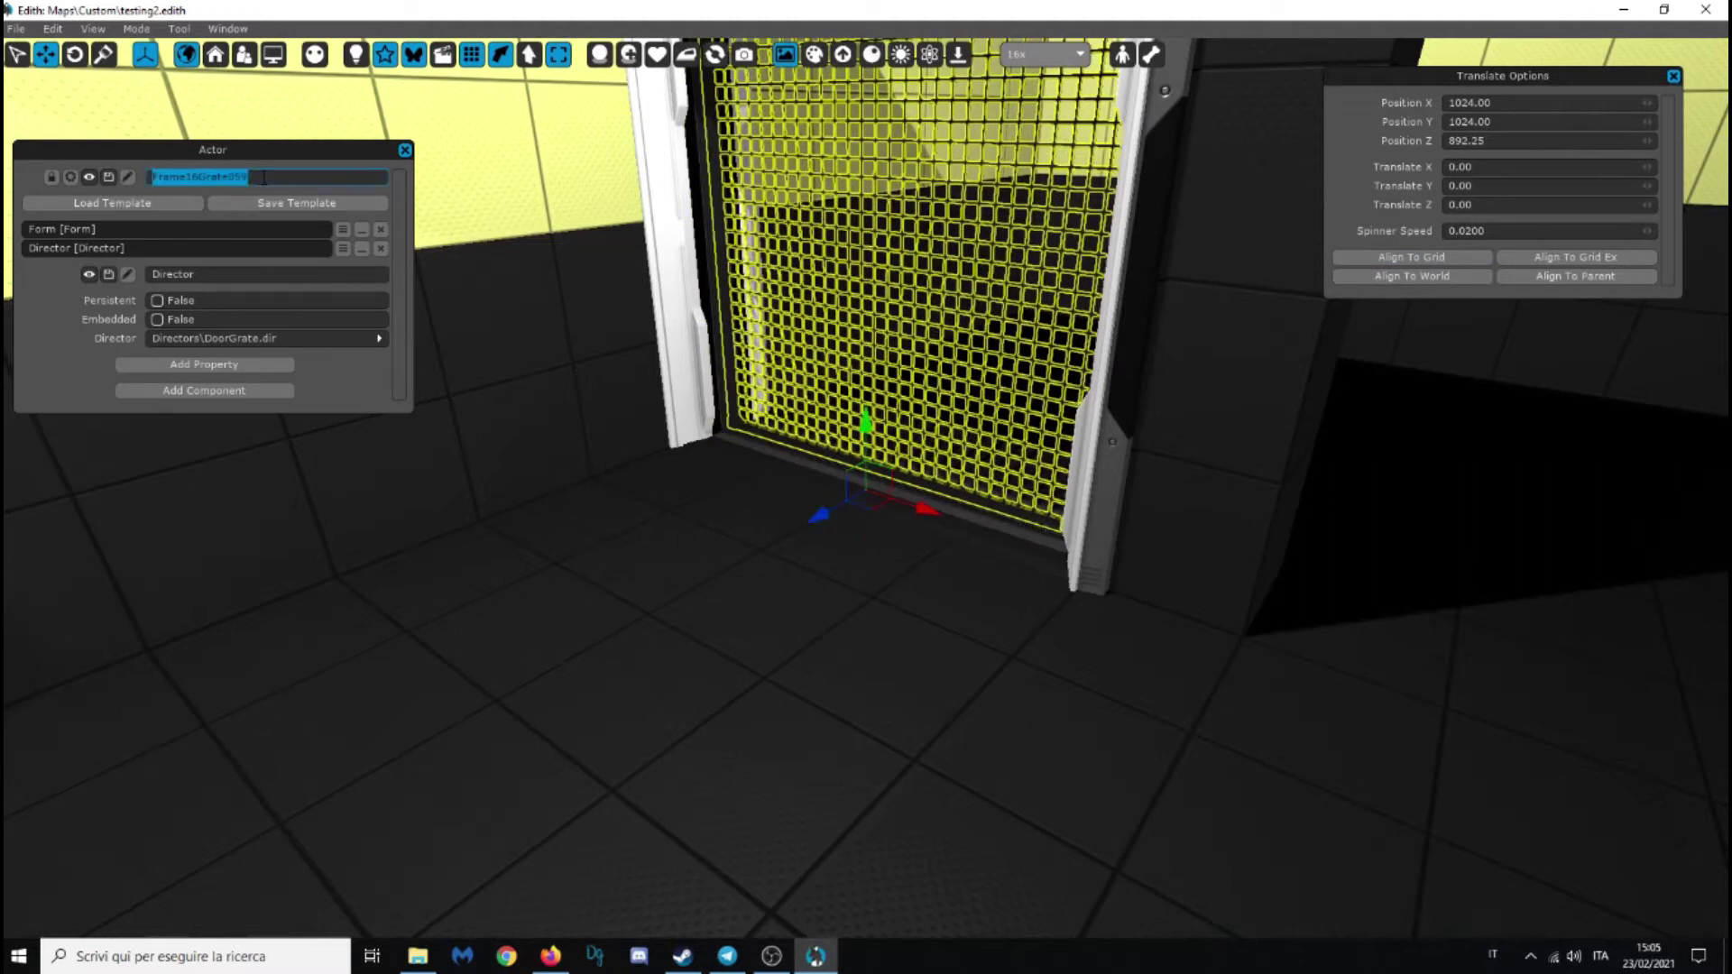
type("GrateLasers")
key("Return")
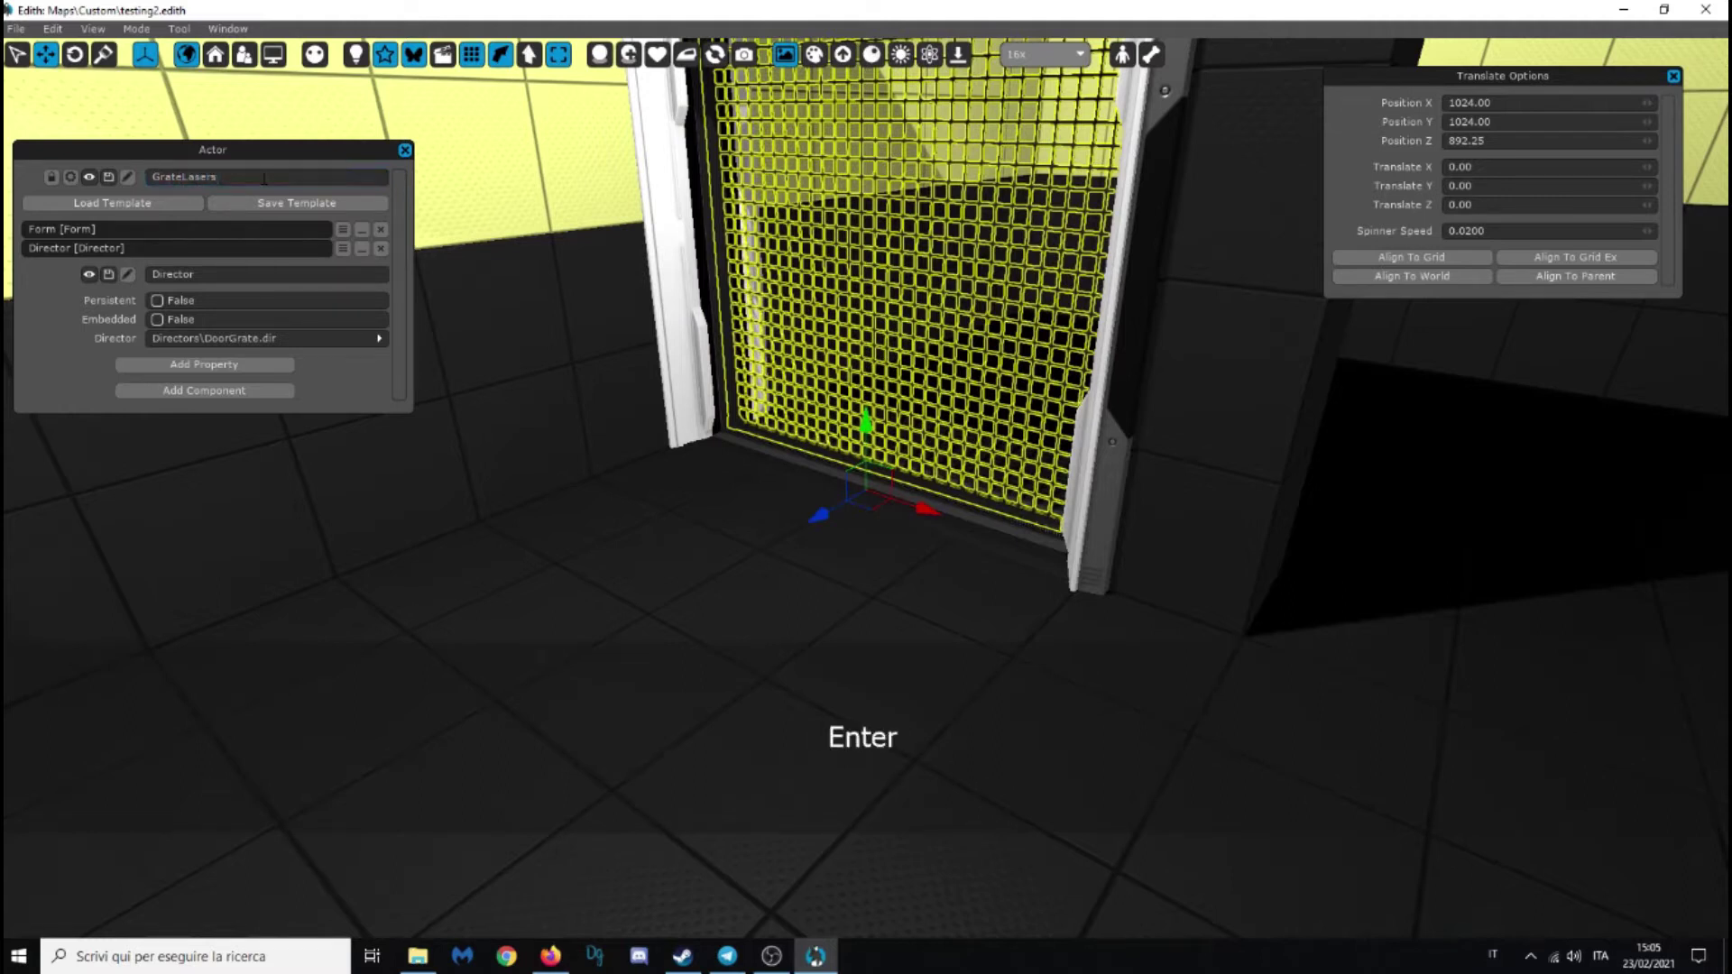
Spawn the LaserEmitter template on the inner side post of the open door frame and lower it slightly
left_click(848, 561)
right_click_drag(847, 560, 816, 483)
key("a")
right_click(751, 233)
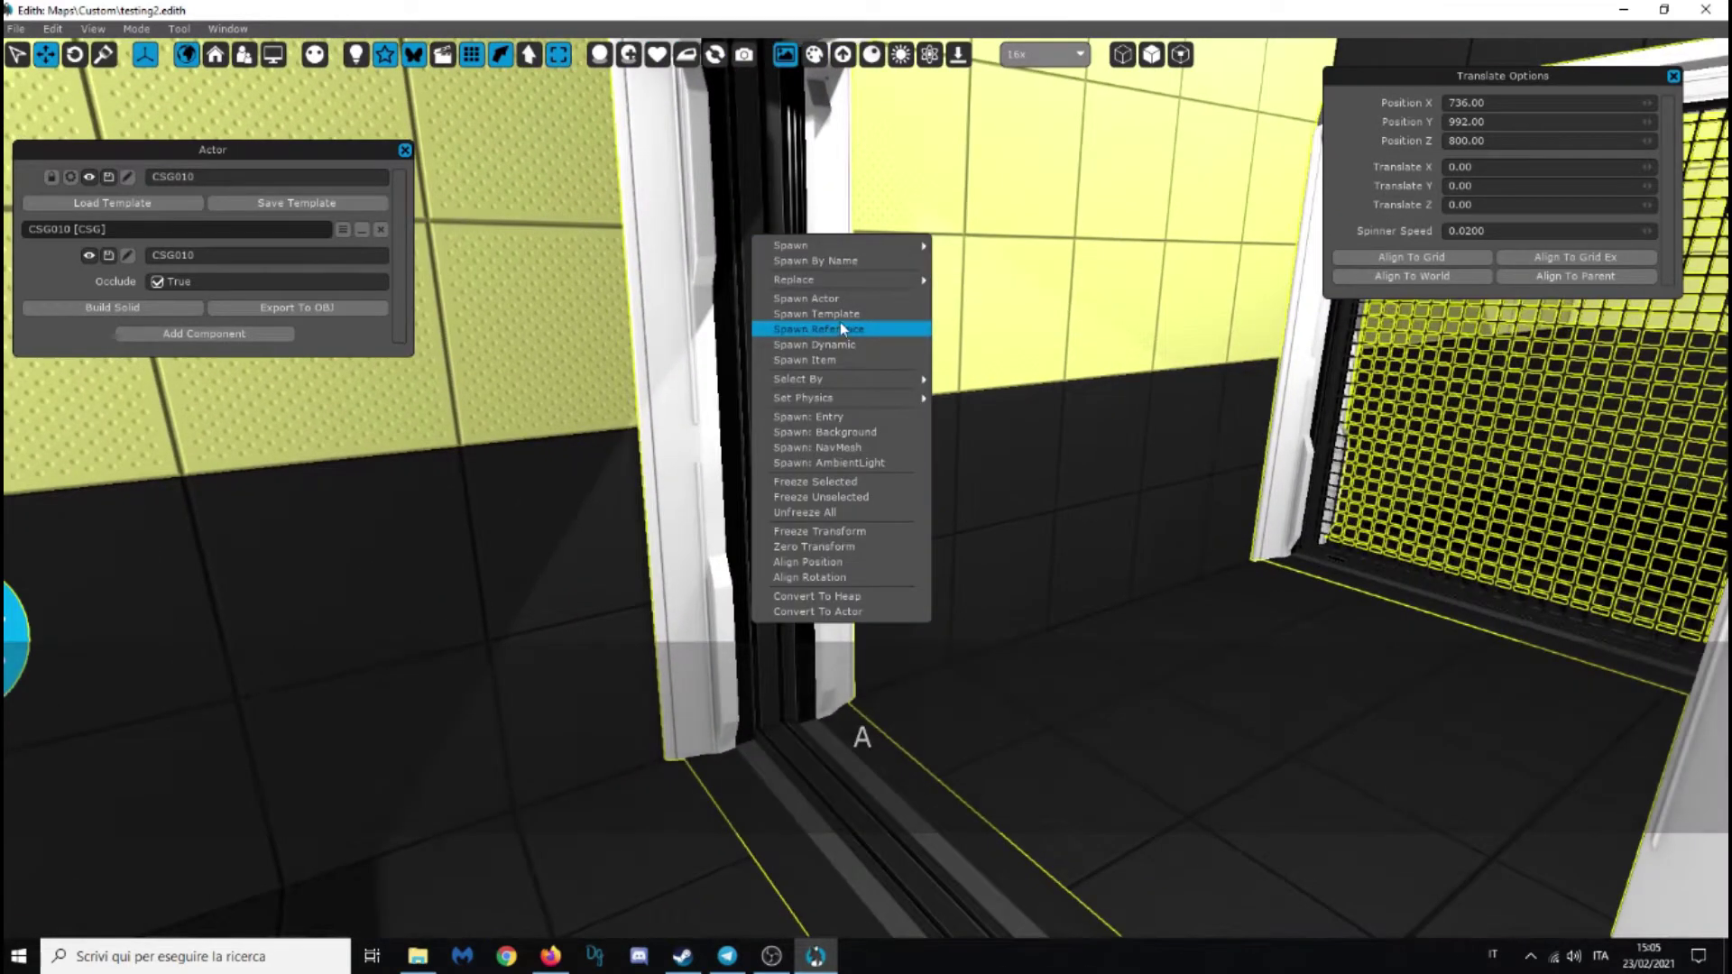
left_click(844, 314)
double_click(819, 653)
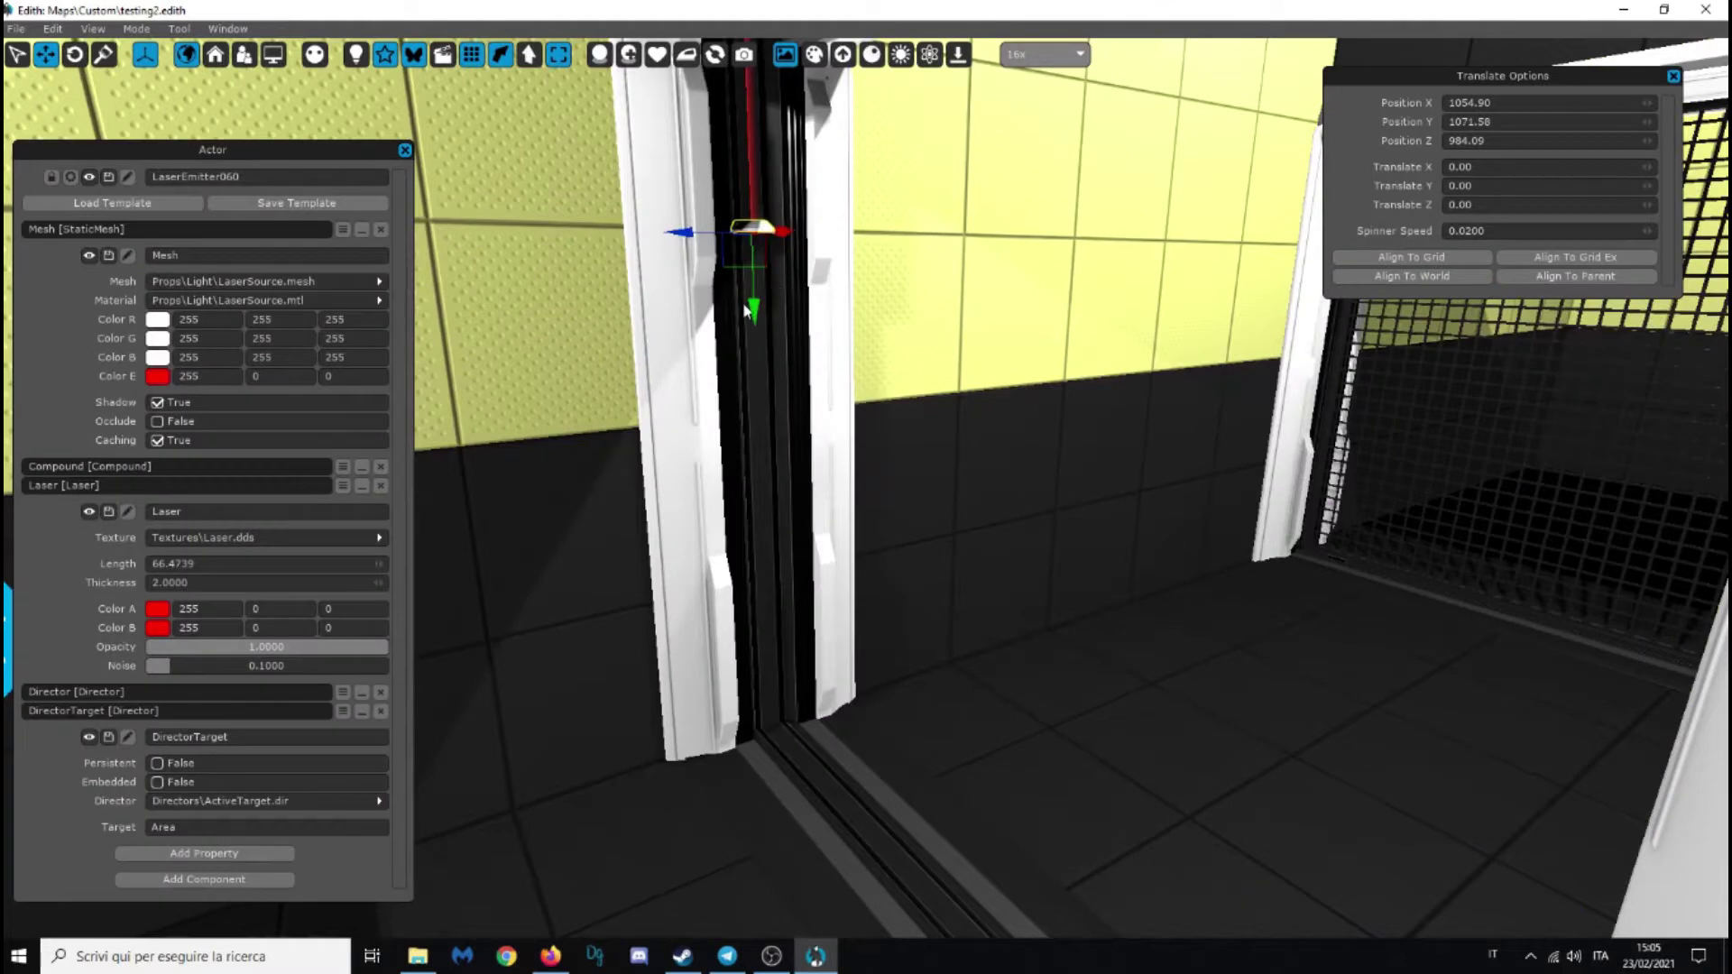
left_click_drag(754, 307, 754, 340)
Rotate the laser emitter so its beam runs horizontally across the doorway, and raise it to about Y 1072.71
left_click(74, 56)
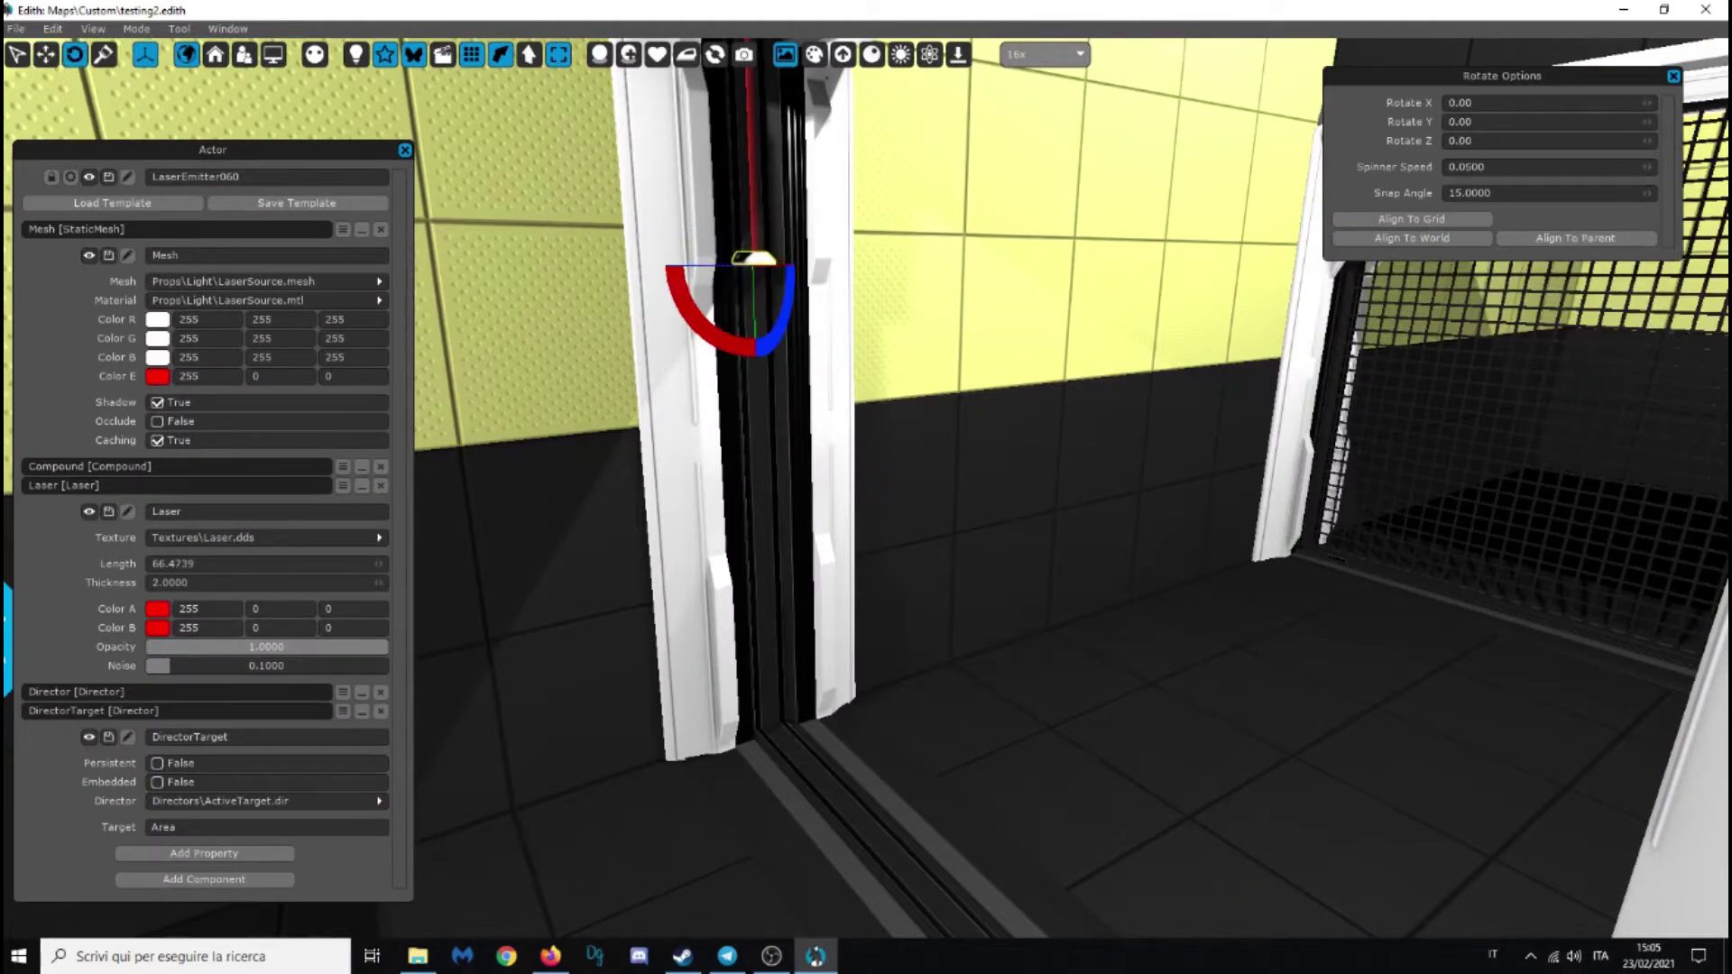
right_click_drag(379, 226, 646, 299)
key("a")
left_click_drag(720, 340, 678, 610)
left_click(1446, 221)
right_click_drag(1262, 343, 947, 379)
key("d")
key("s")
key("d")
left_click(46, 56)
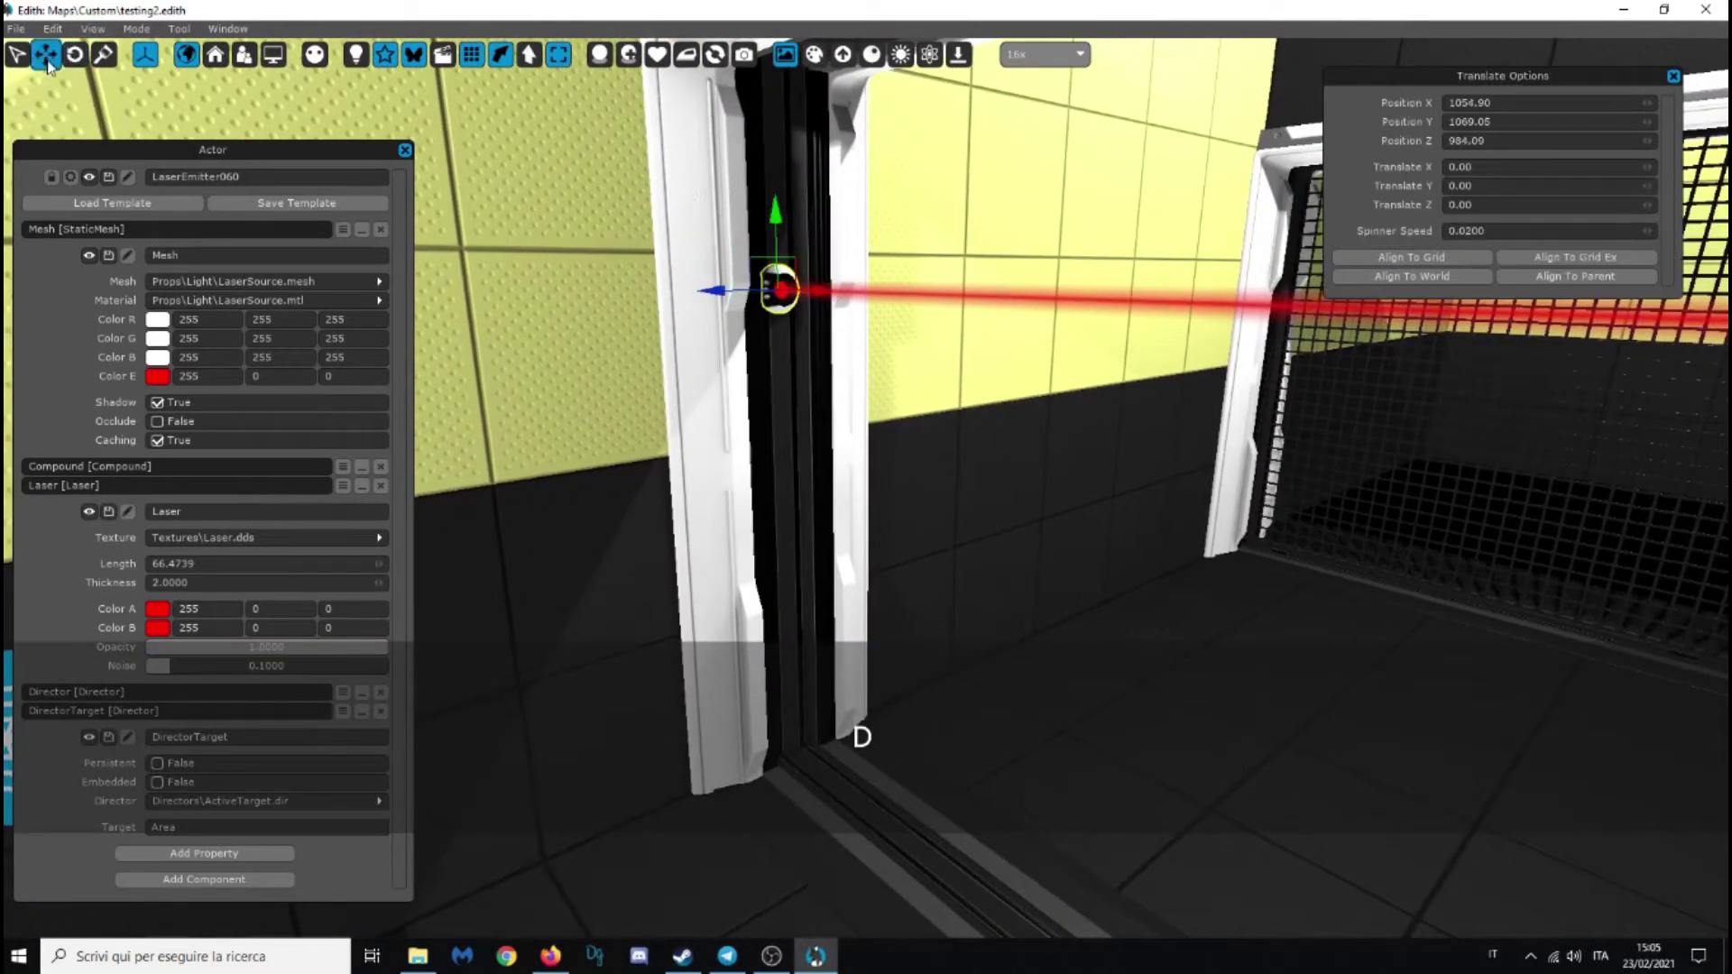
left_click_drag(776, 205, 778, 162)
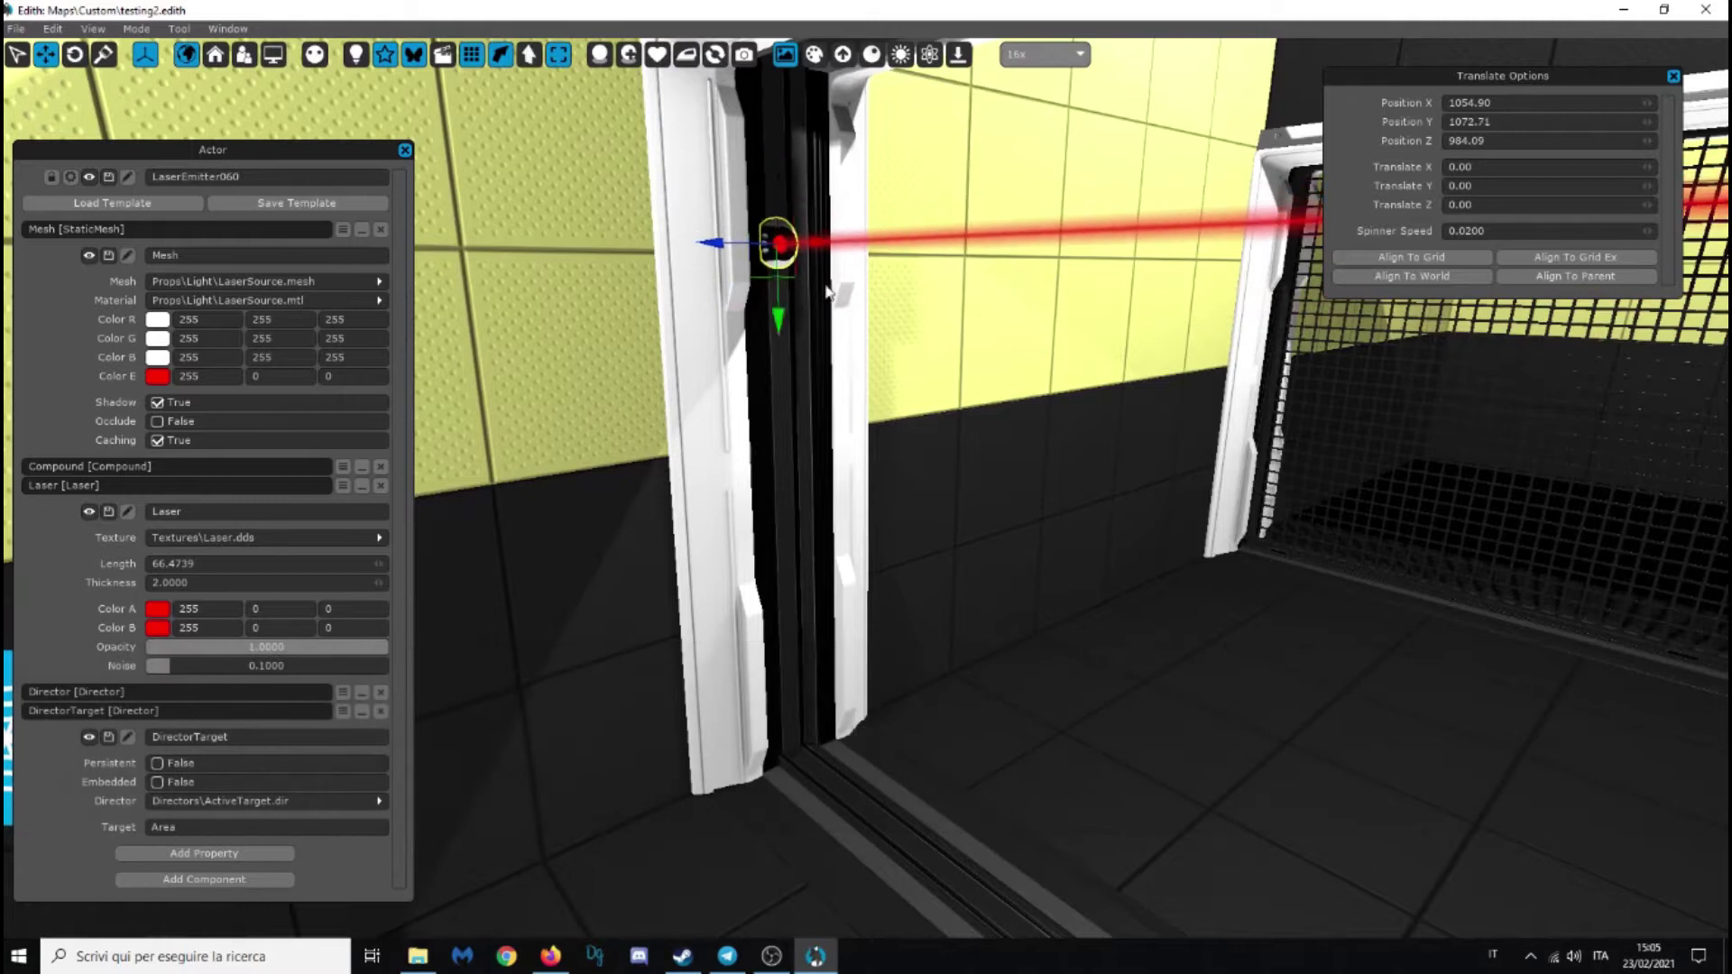
Spawn the LaserReceiver template on the opposite door post where the beam ends, and adjust its height to about Y 1072.77
key("a")
right_click(934, 266)
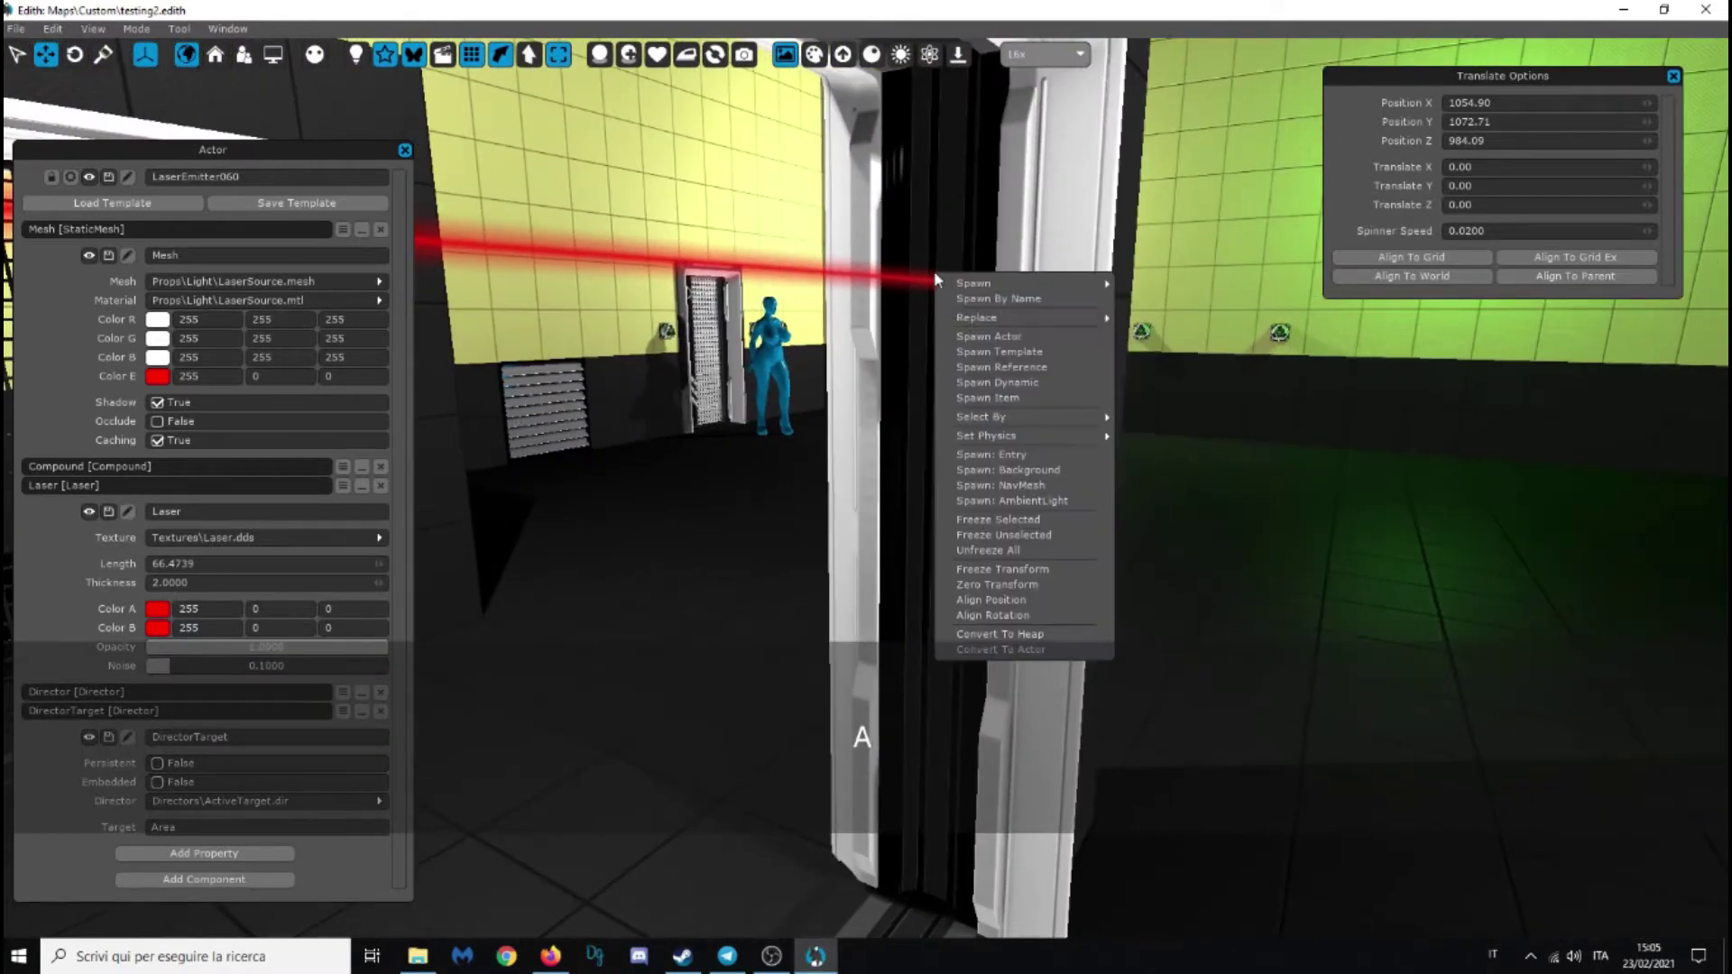
left_click(987, 342)
double_click(958, 729)
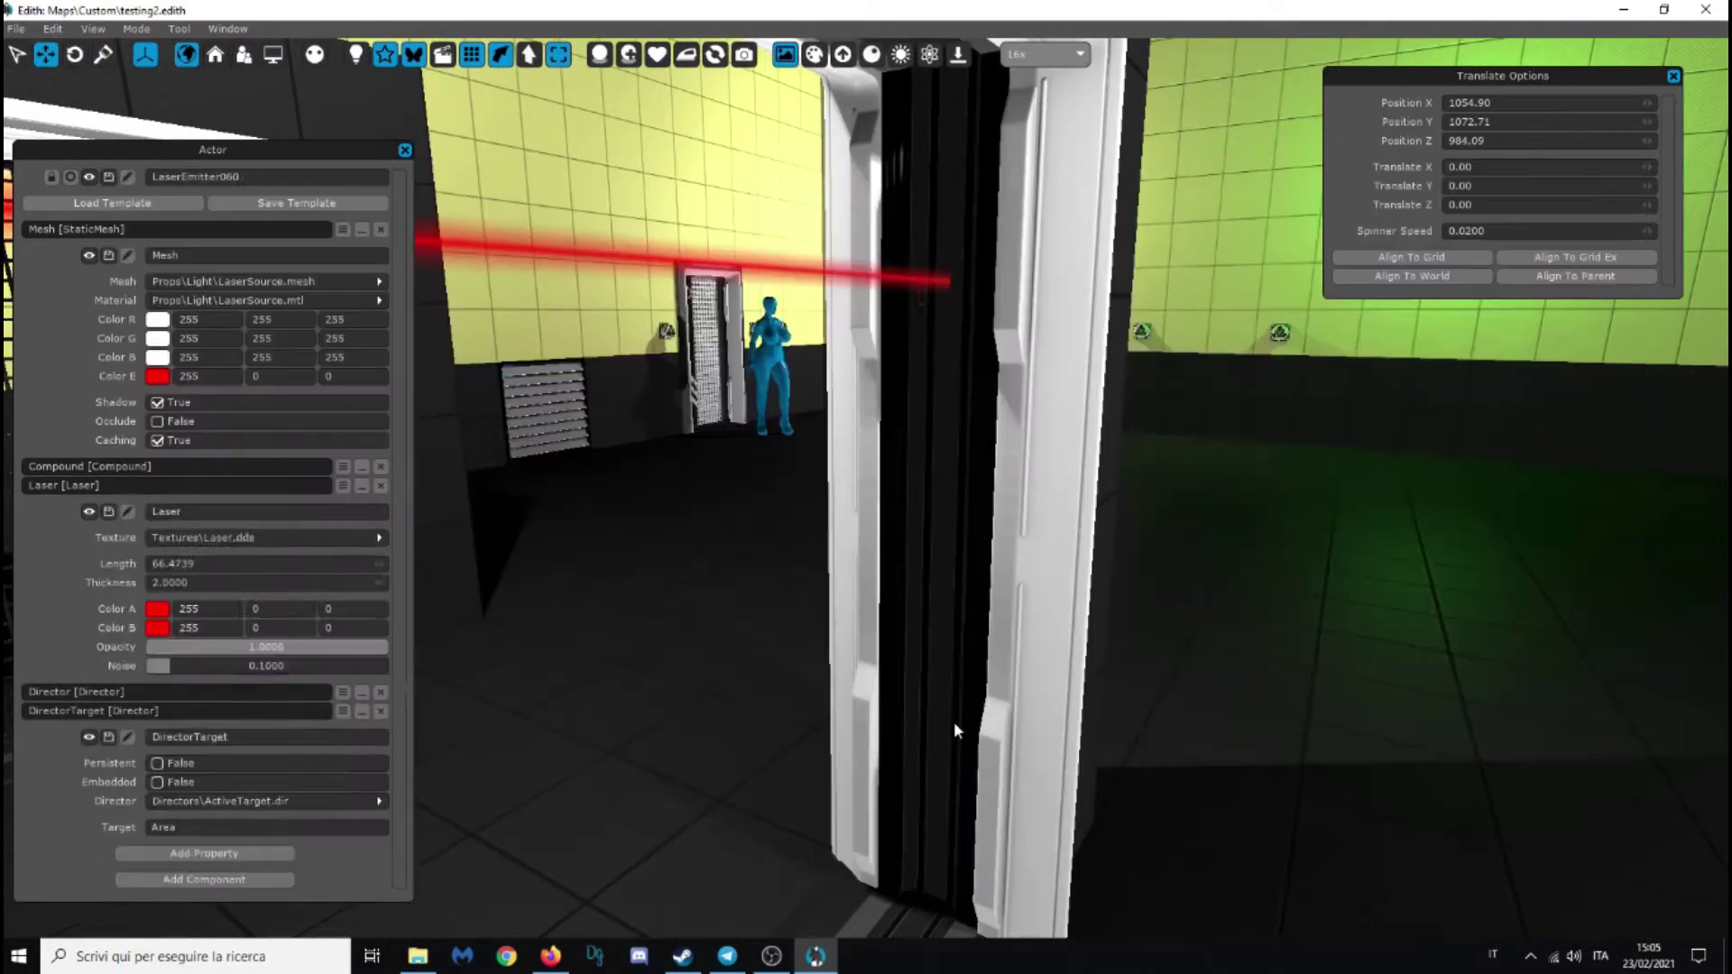
left_click(78, 57)
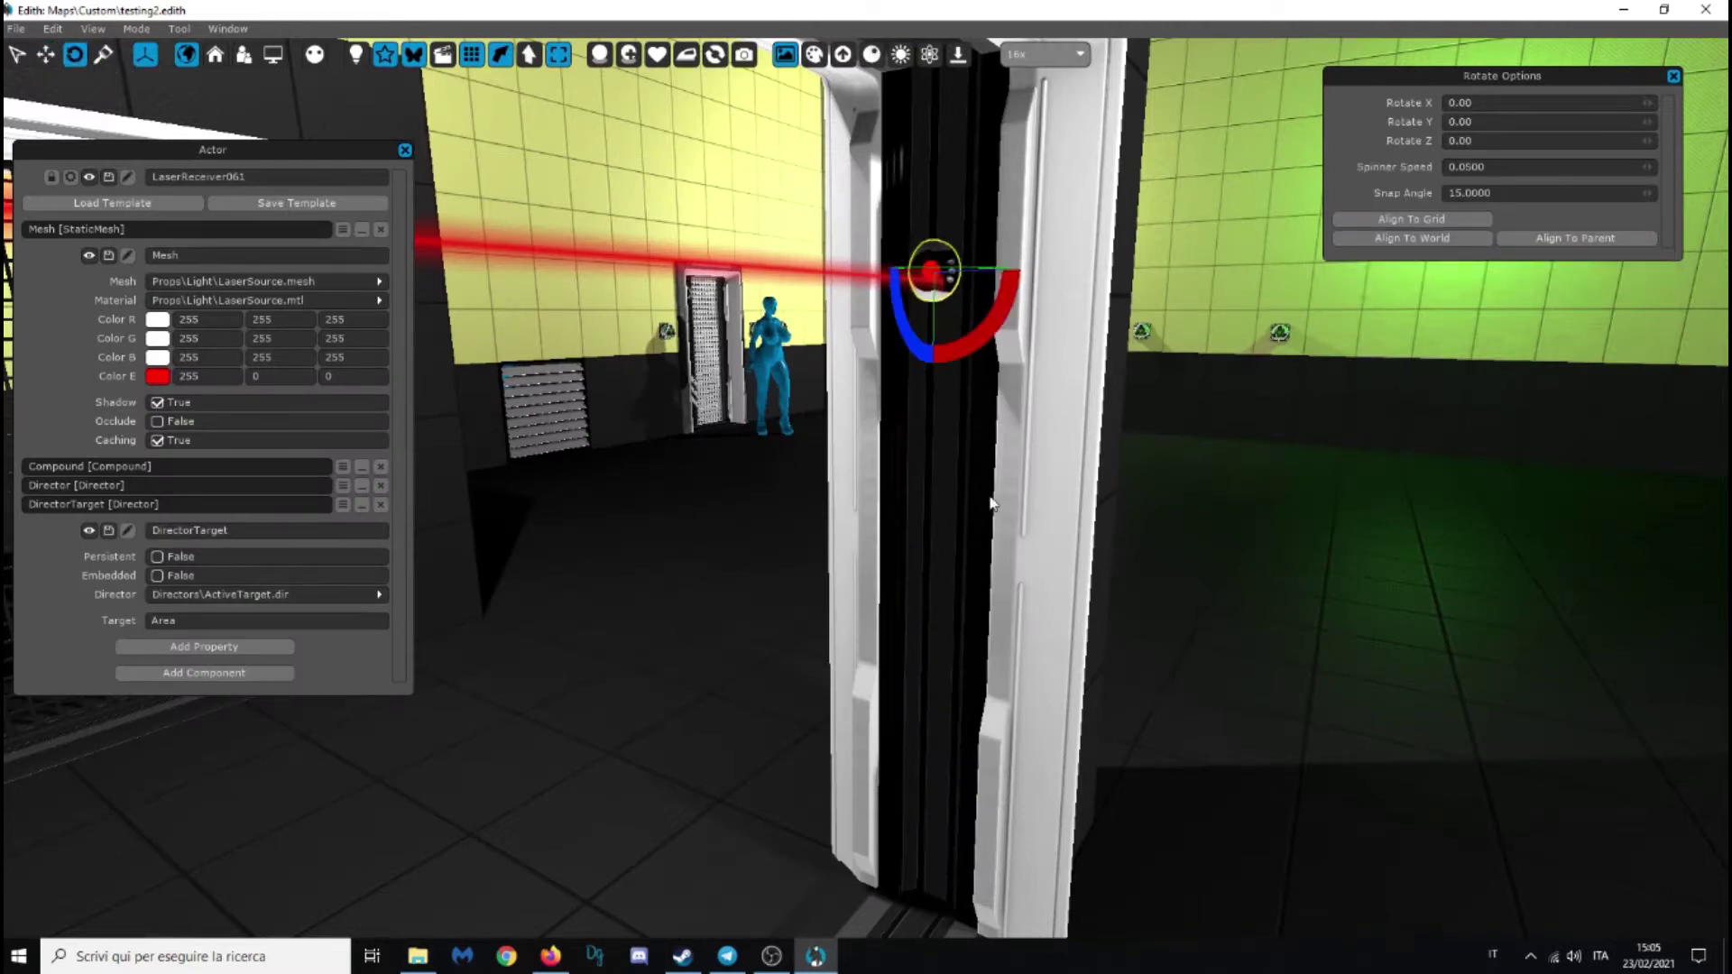
left_click(45, 55)
left_click_drag(935, 342, 936, 359)
right_click_drag(938, 359, 433, 359)
Select the laser emitter together with the receiver and align both to the grid
key("d")
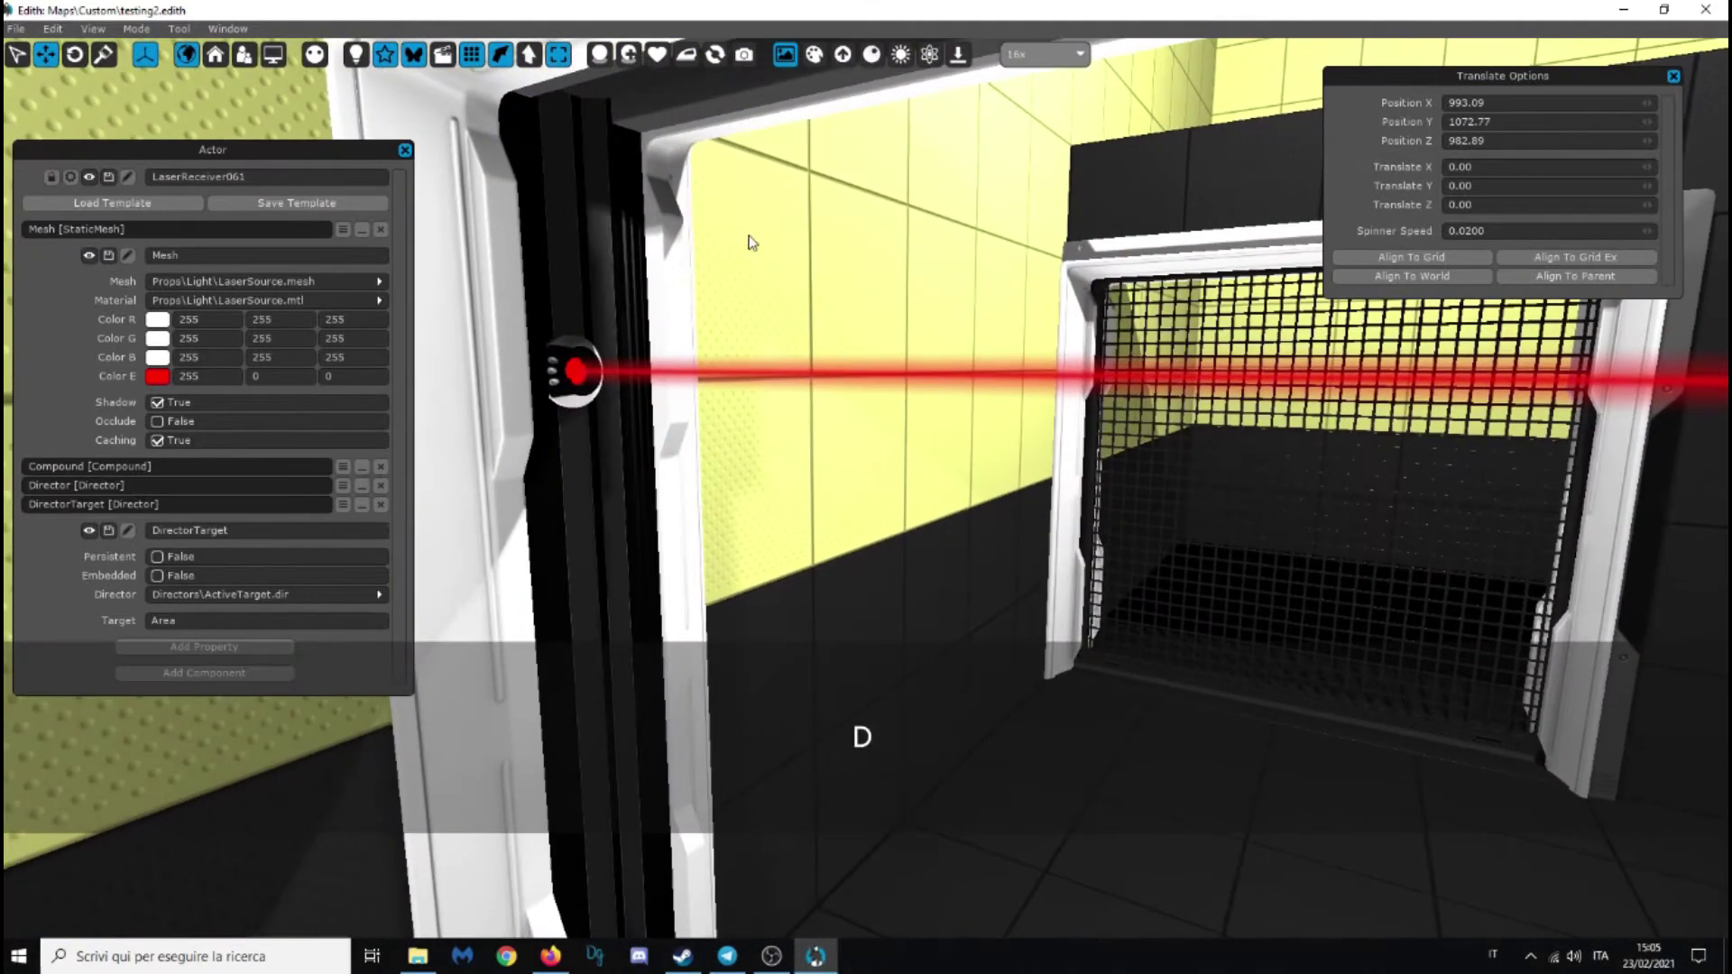
left_click(590, 389, "shift")
key("a")
right_click_drag(869, 425, 965, 429)
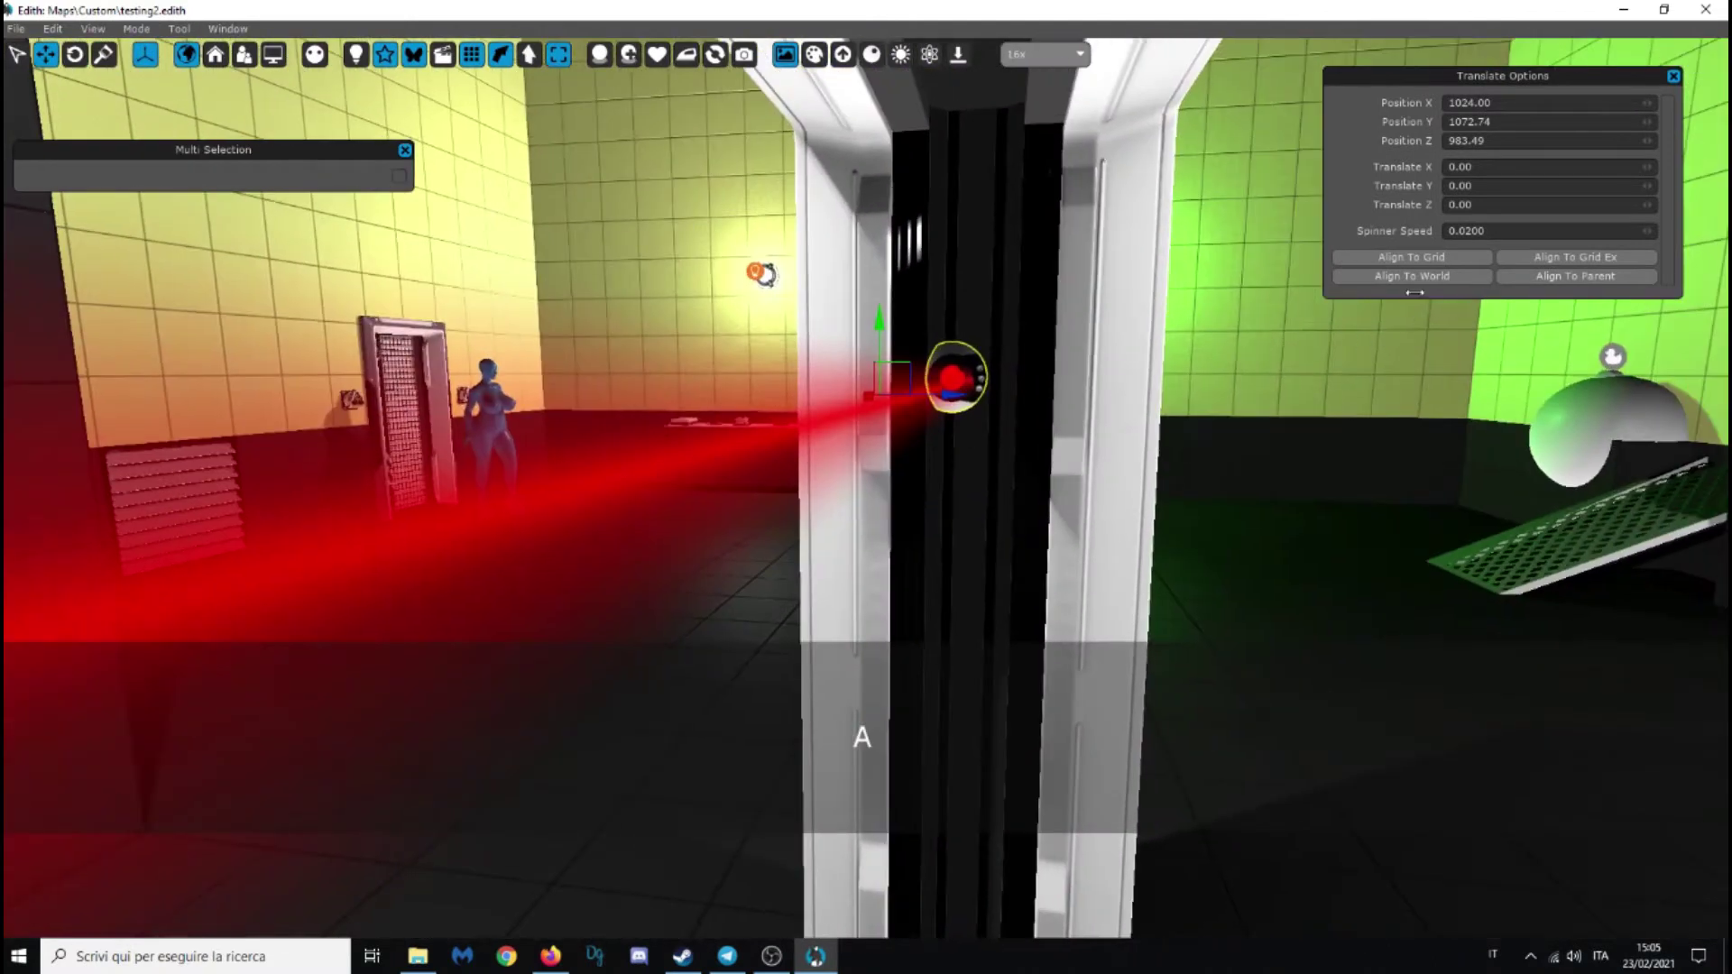
left_click(1411, 258)
Move the selected emitter and receiver together along X and Z to about X 1021.27, Z 977.16
key("d")
right_click_drag(1088, 350, 406, 352)
key("d")
key("a")
left_click_drag(697, 417, 748, 419)
right_click_drag(751, 419, 423, 420)
key("w")
left_click_drag(488, 465, 623, 475)
Move the laser receiver alone along Z to about 984.84, placing it at the beam's end on the opposite post
key("a")
key("s")
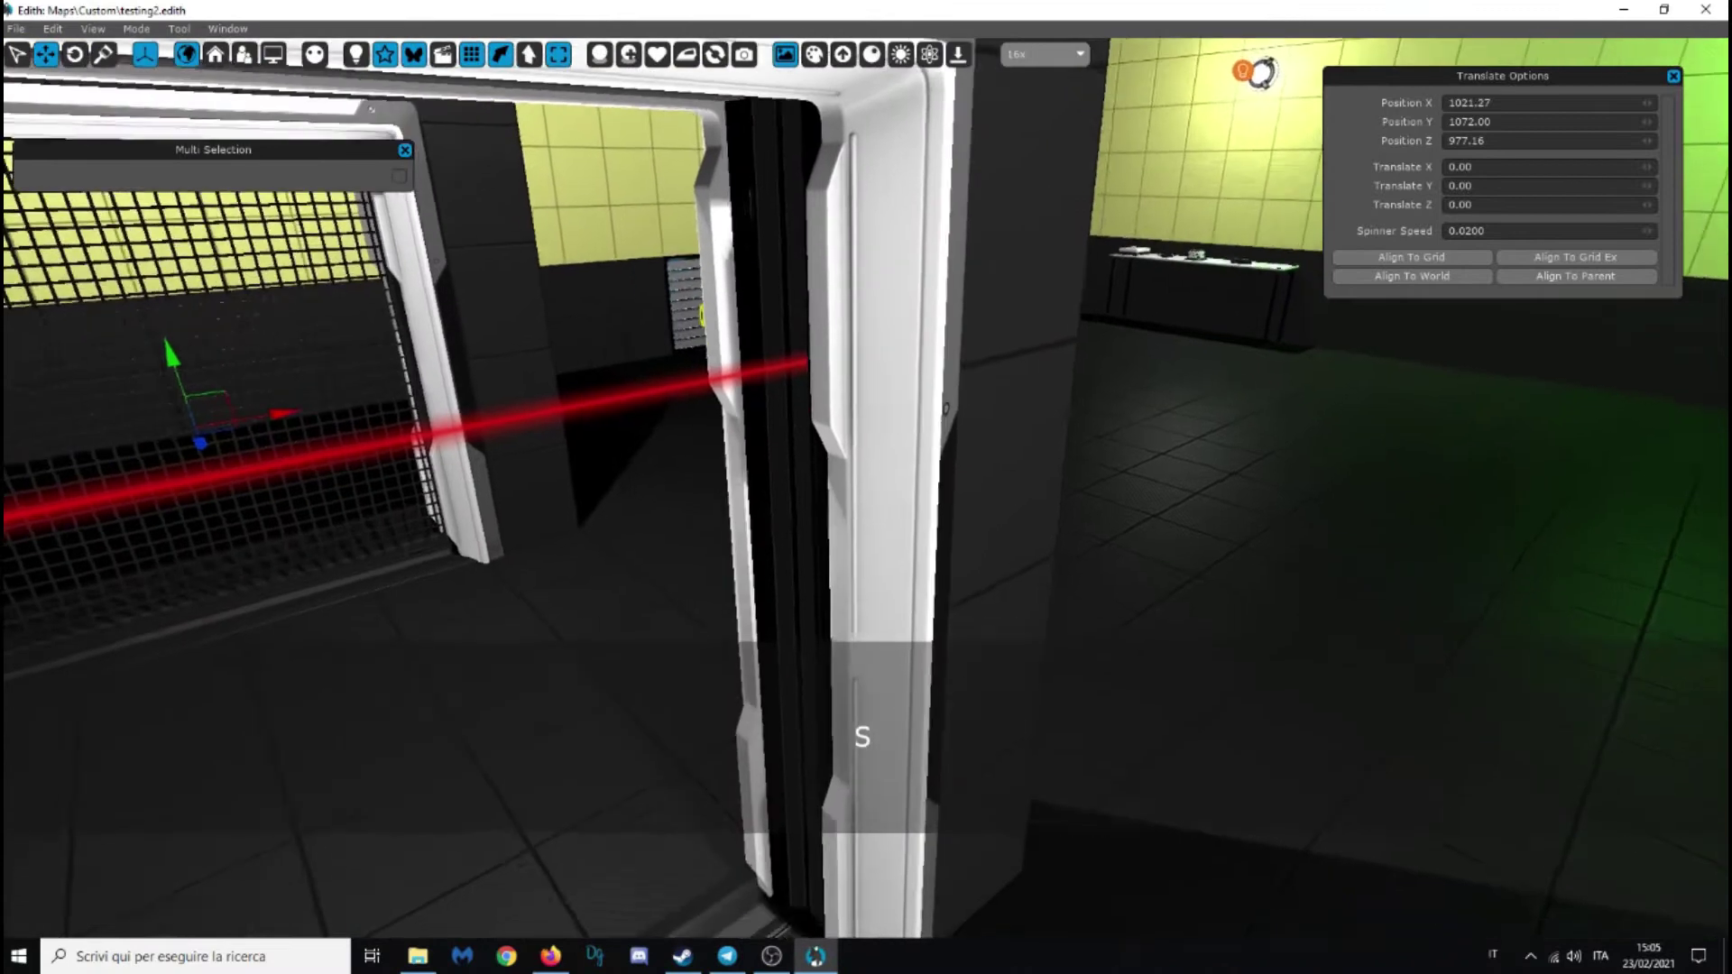
key("d")
key("w")
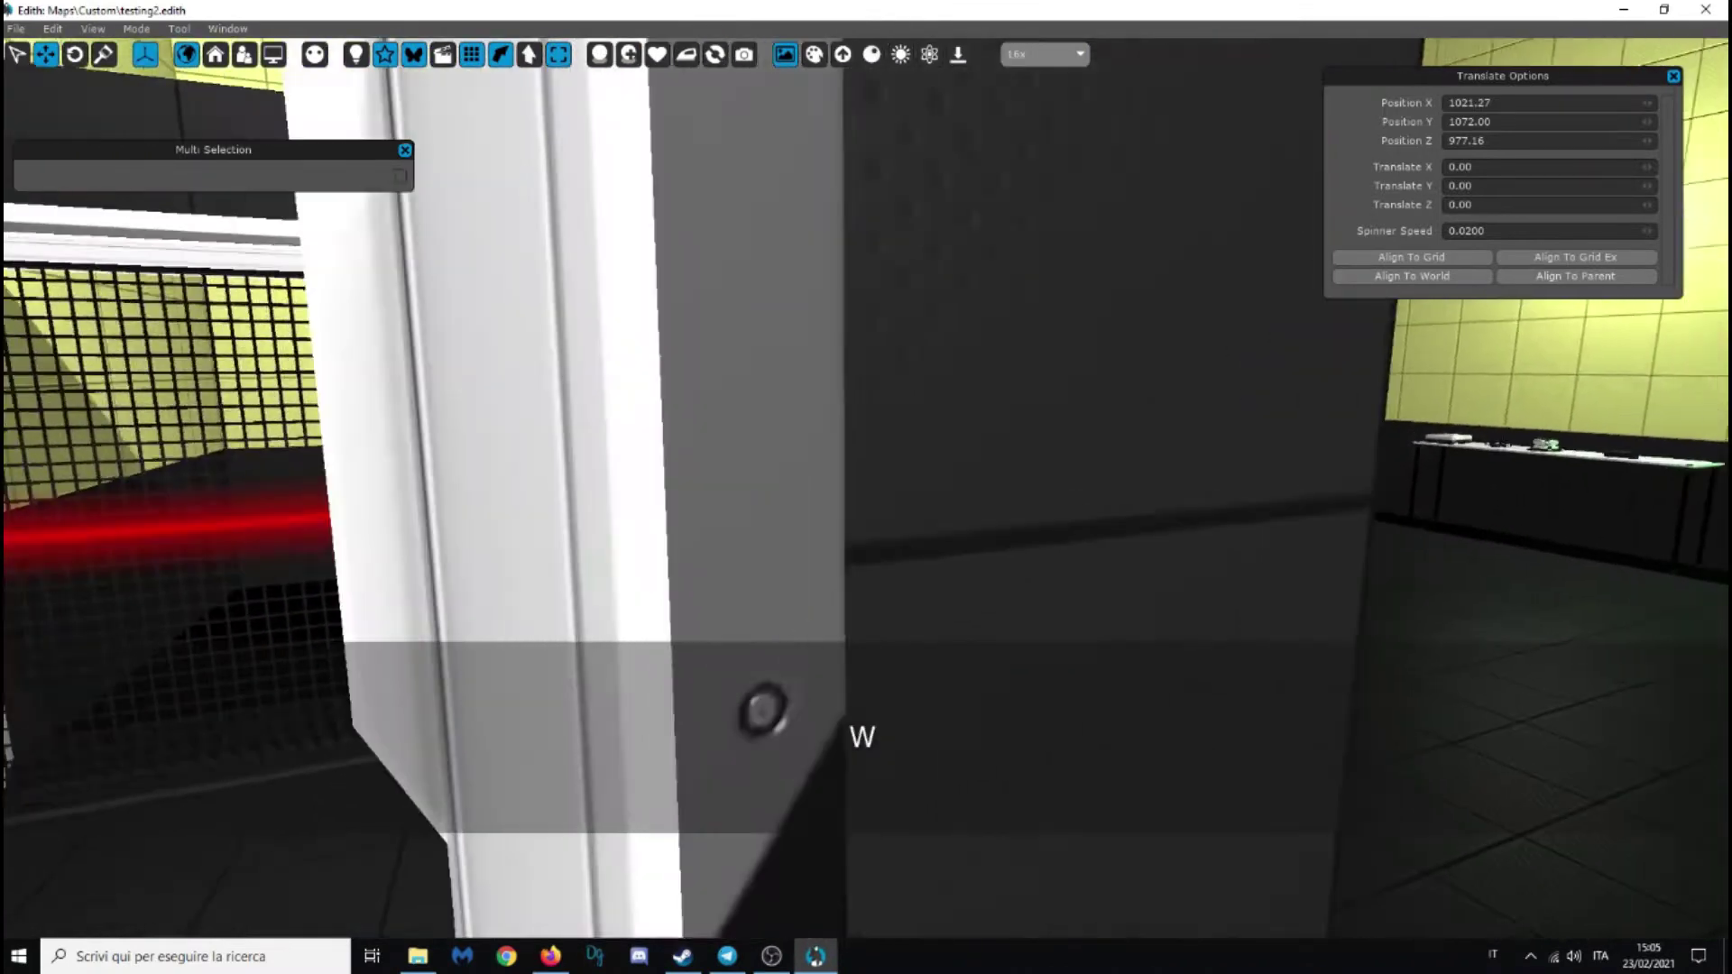
key("a")
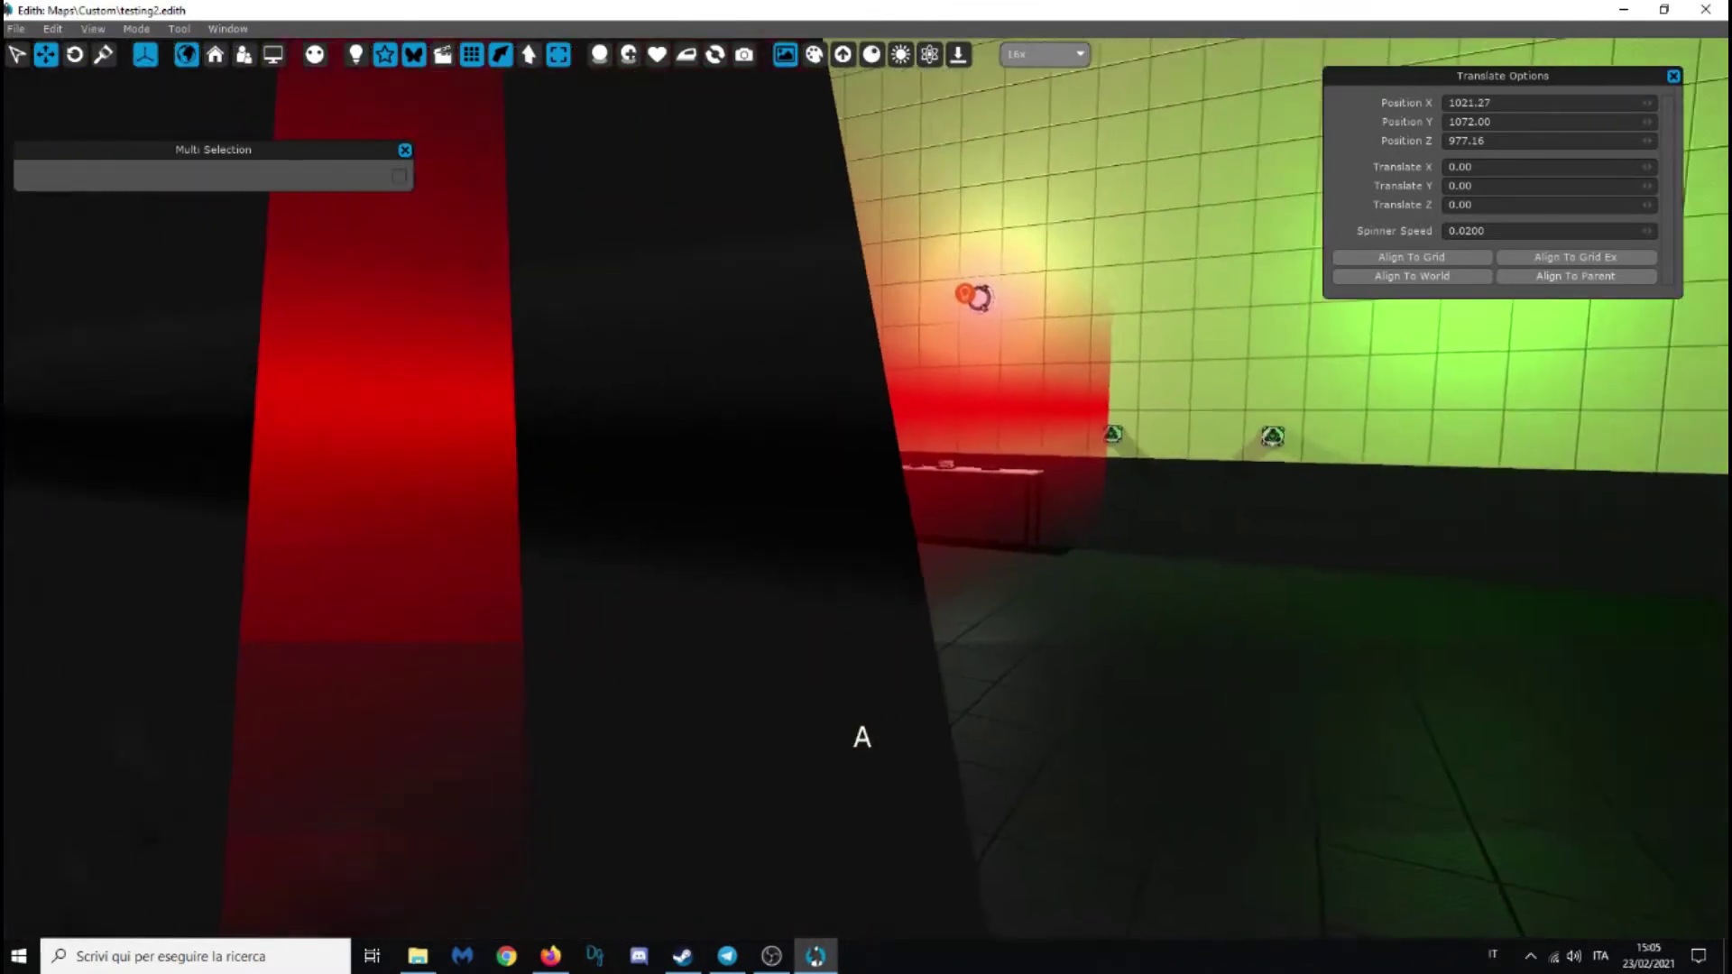
key("s")
key("w")
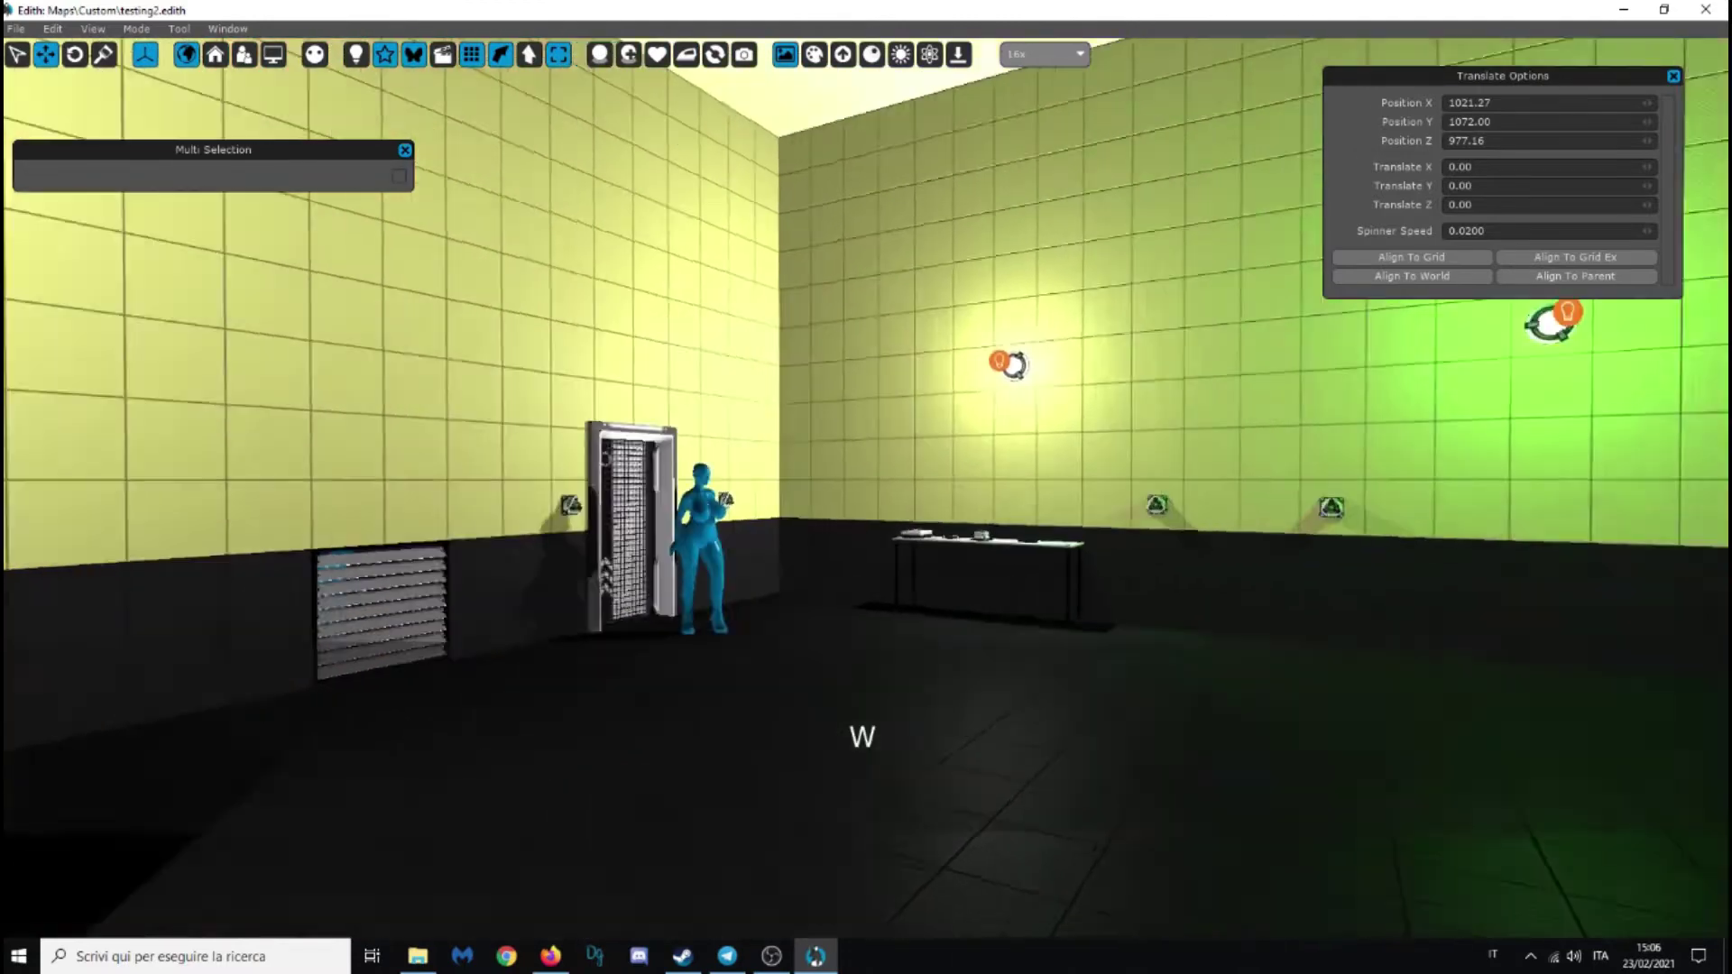
key("s")
key("a")
key("s")
key("a")
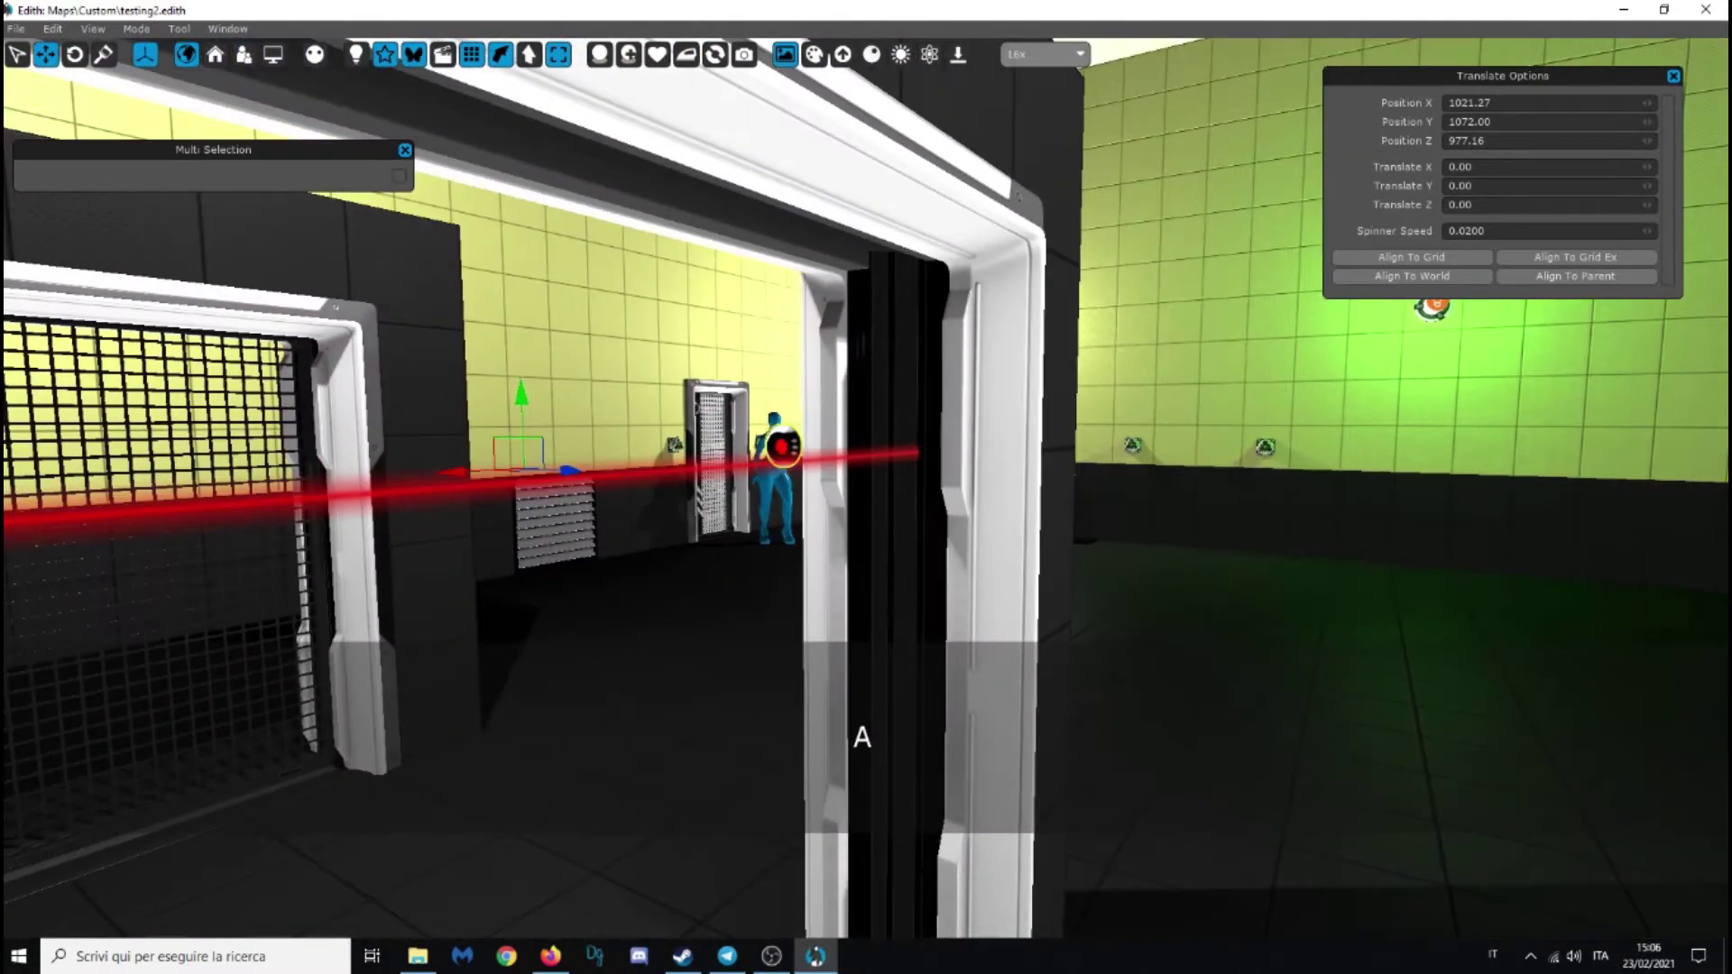
right_click_drag(638, 446, 703, 437)
left_click(766, 446)
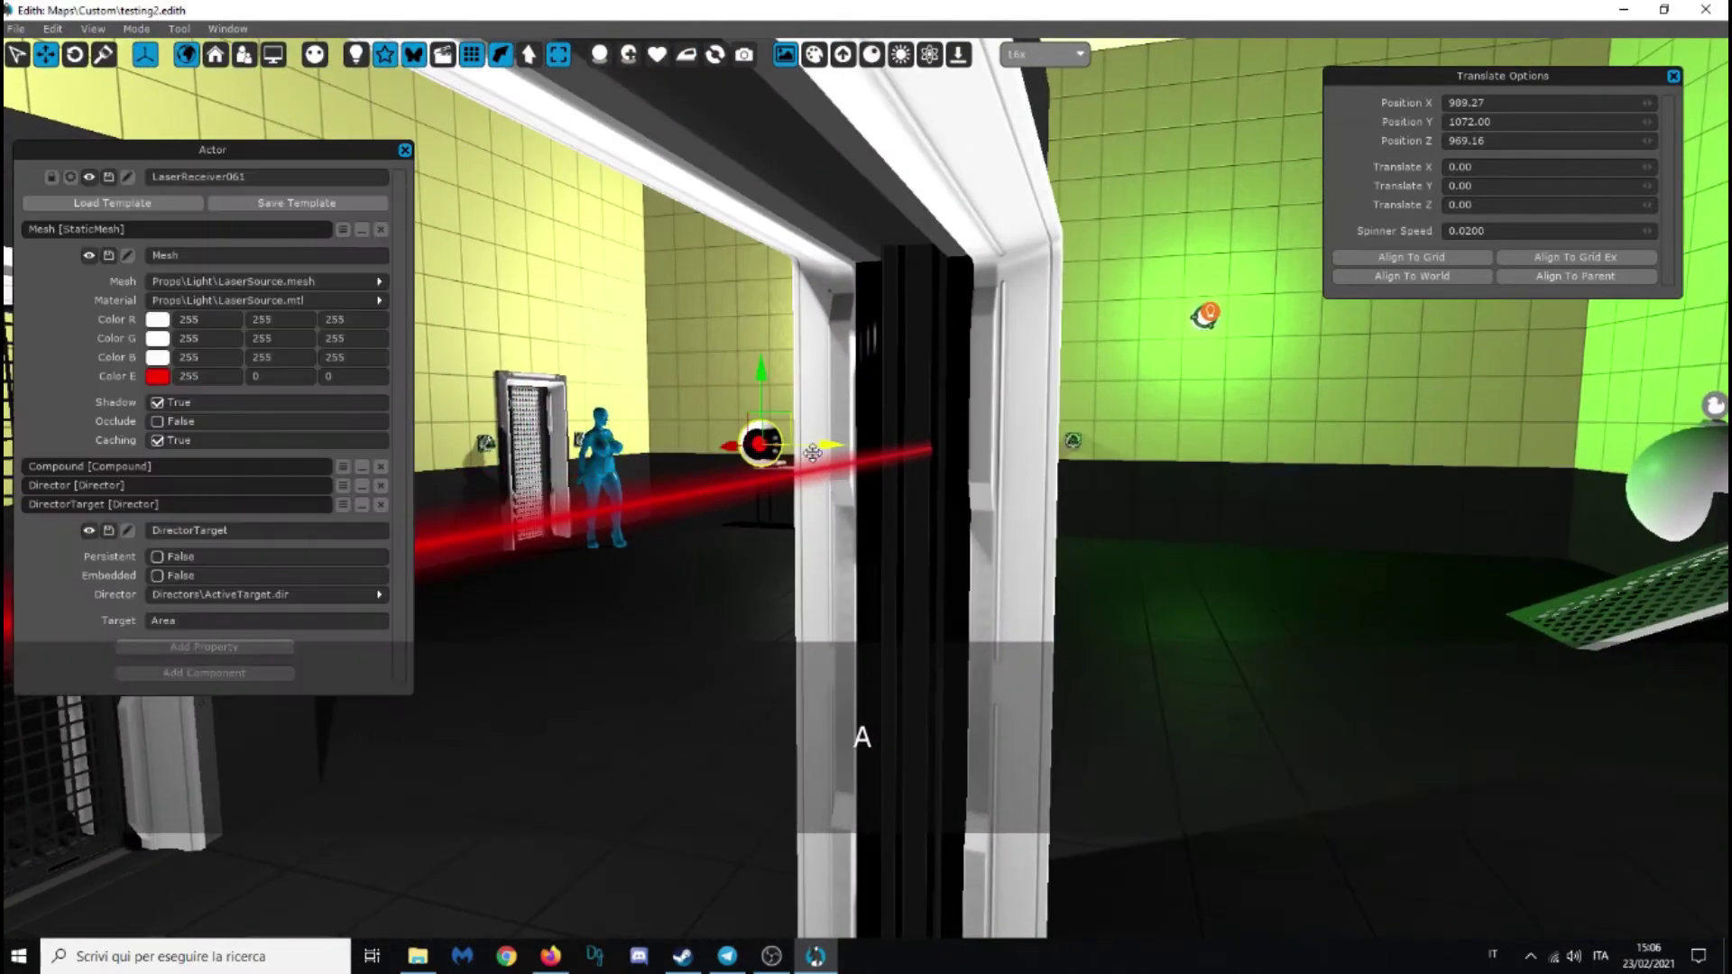
left_click_drag(825, 453, 1009, 503)
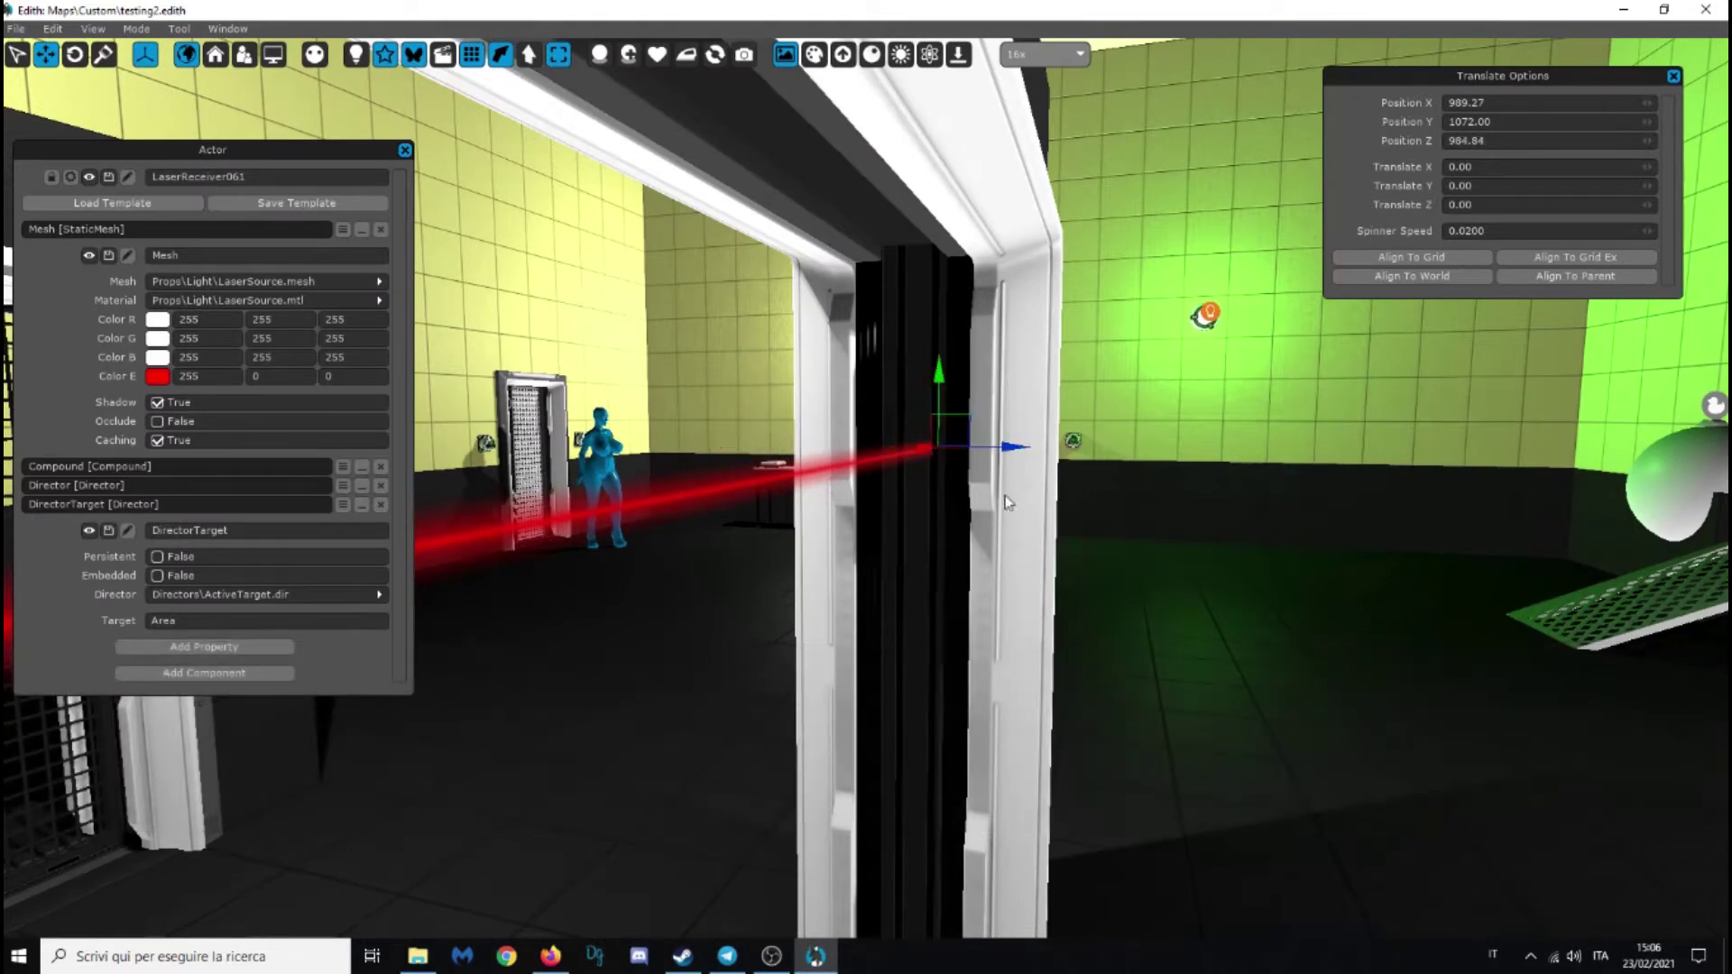
left_click_drag(924, 448, 919, 491)
right_click_drag(918, 490, 919, 490)
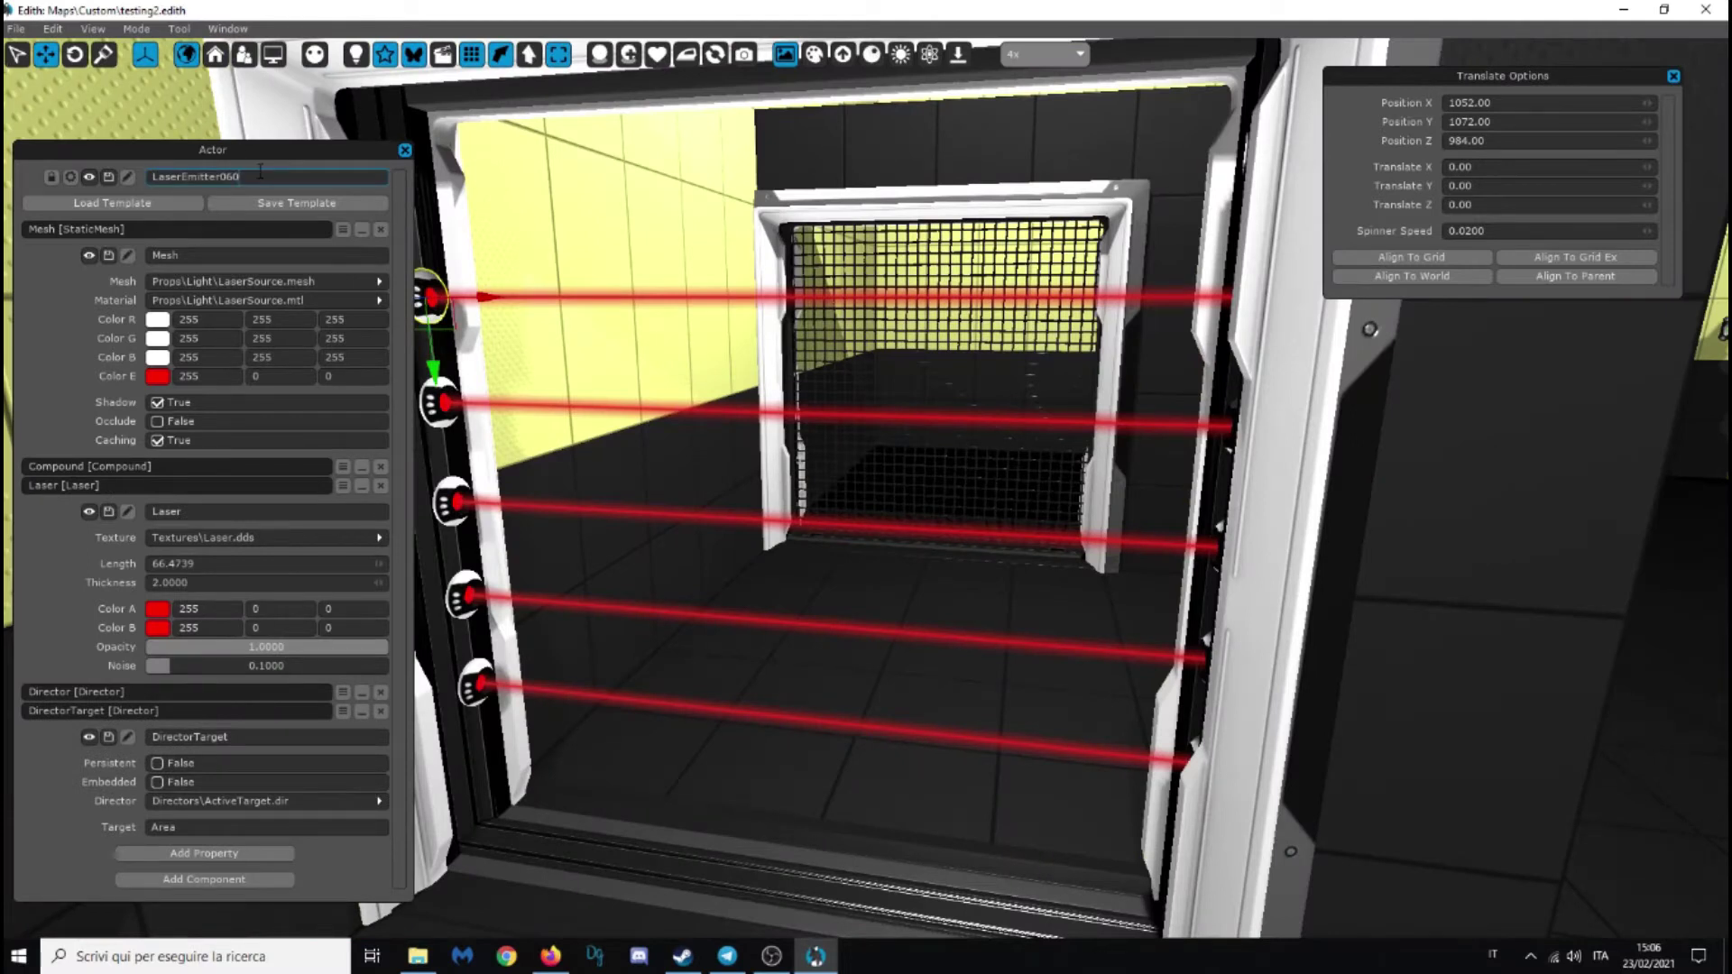
Rename the topmost laser emitter LE1
key("BackSpace")
type("LA")
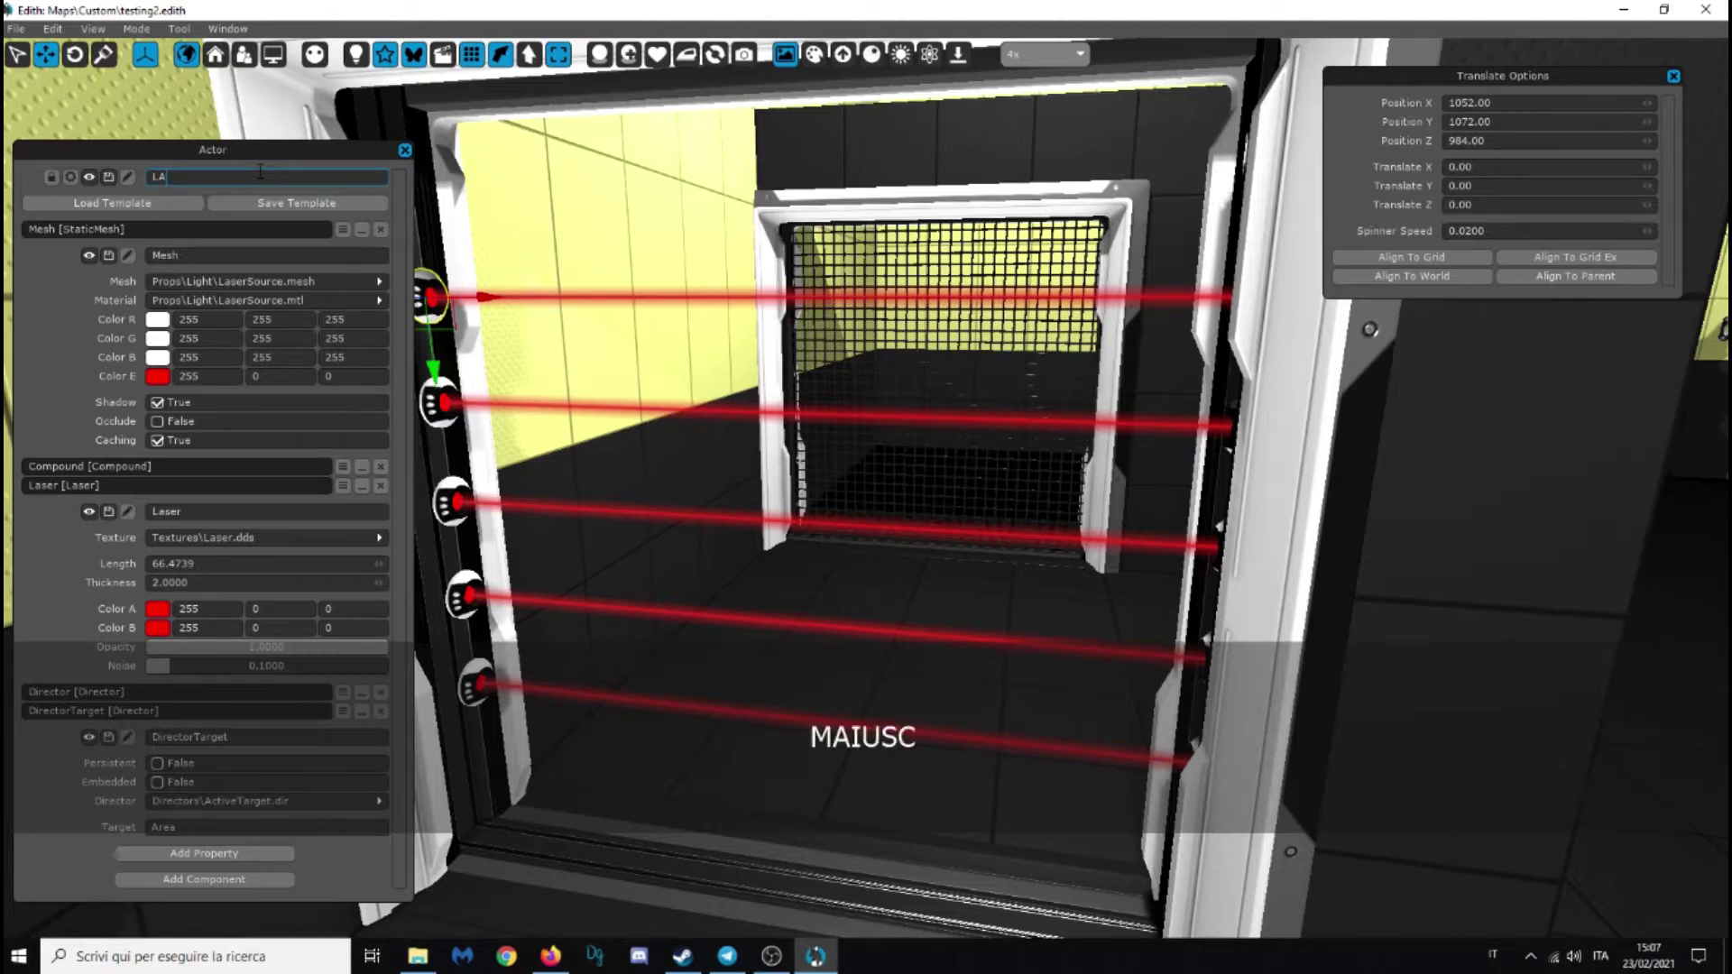
type("E1")
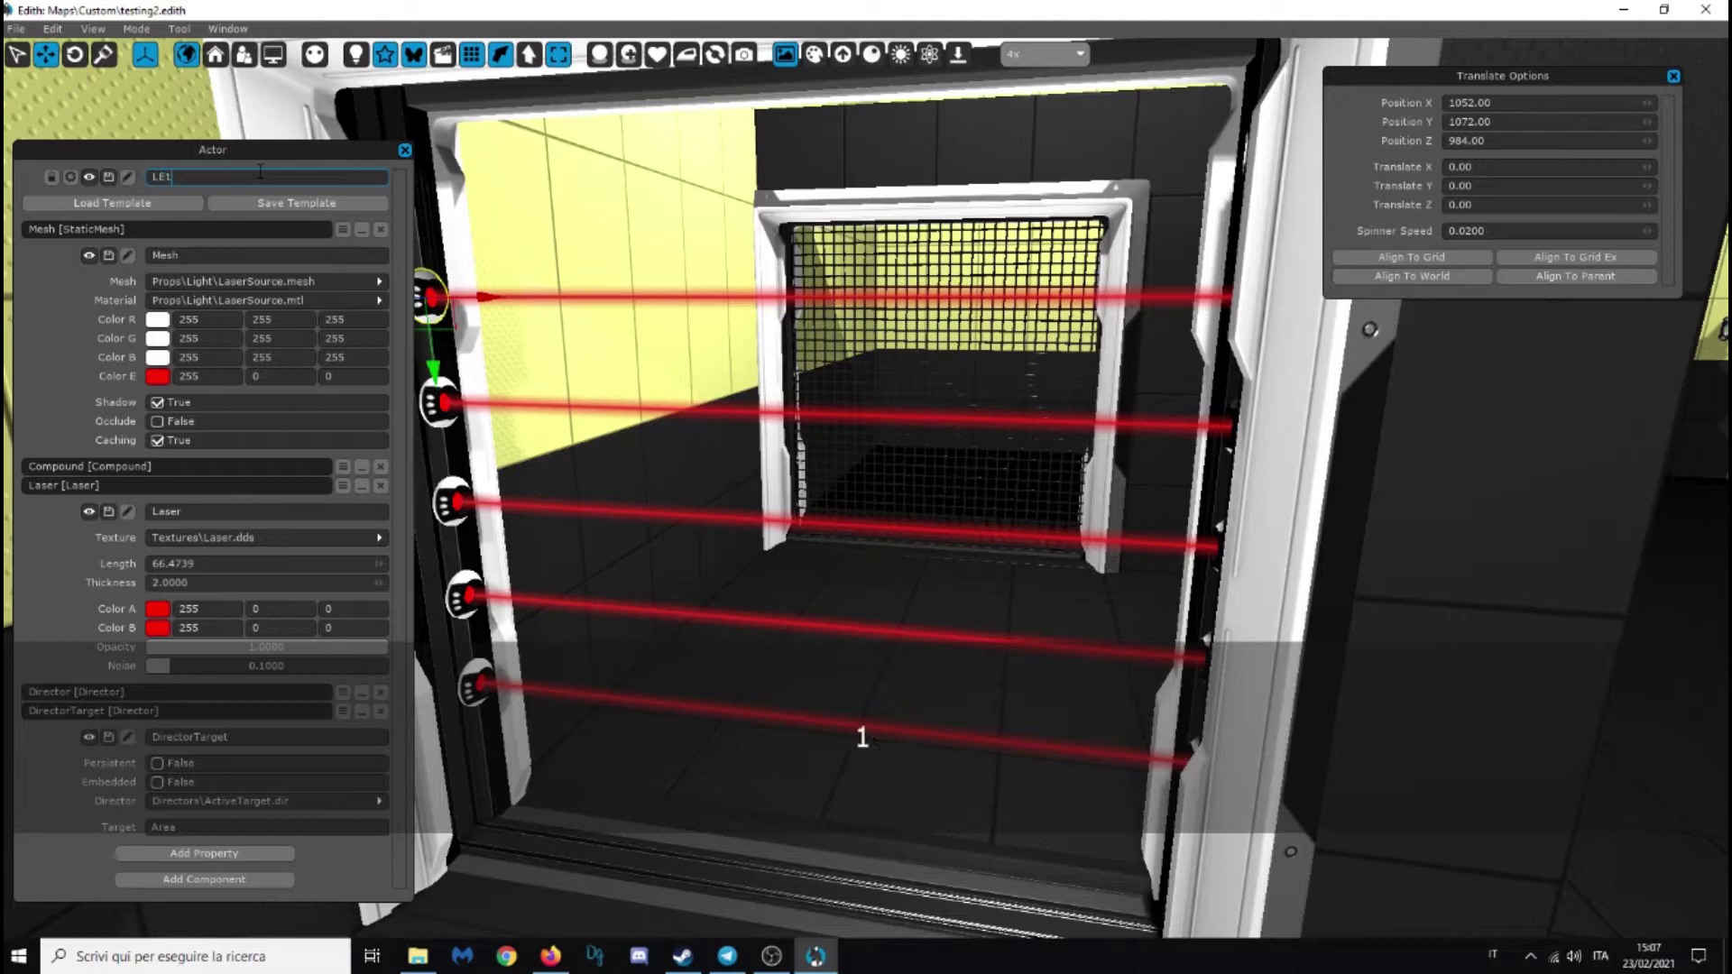
key("Return")
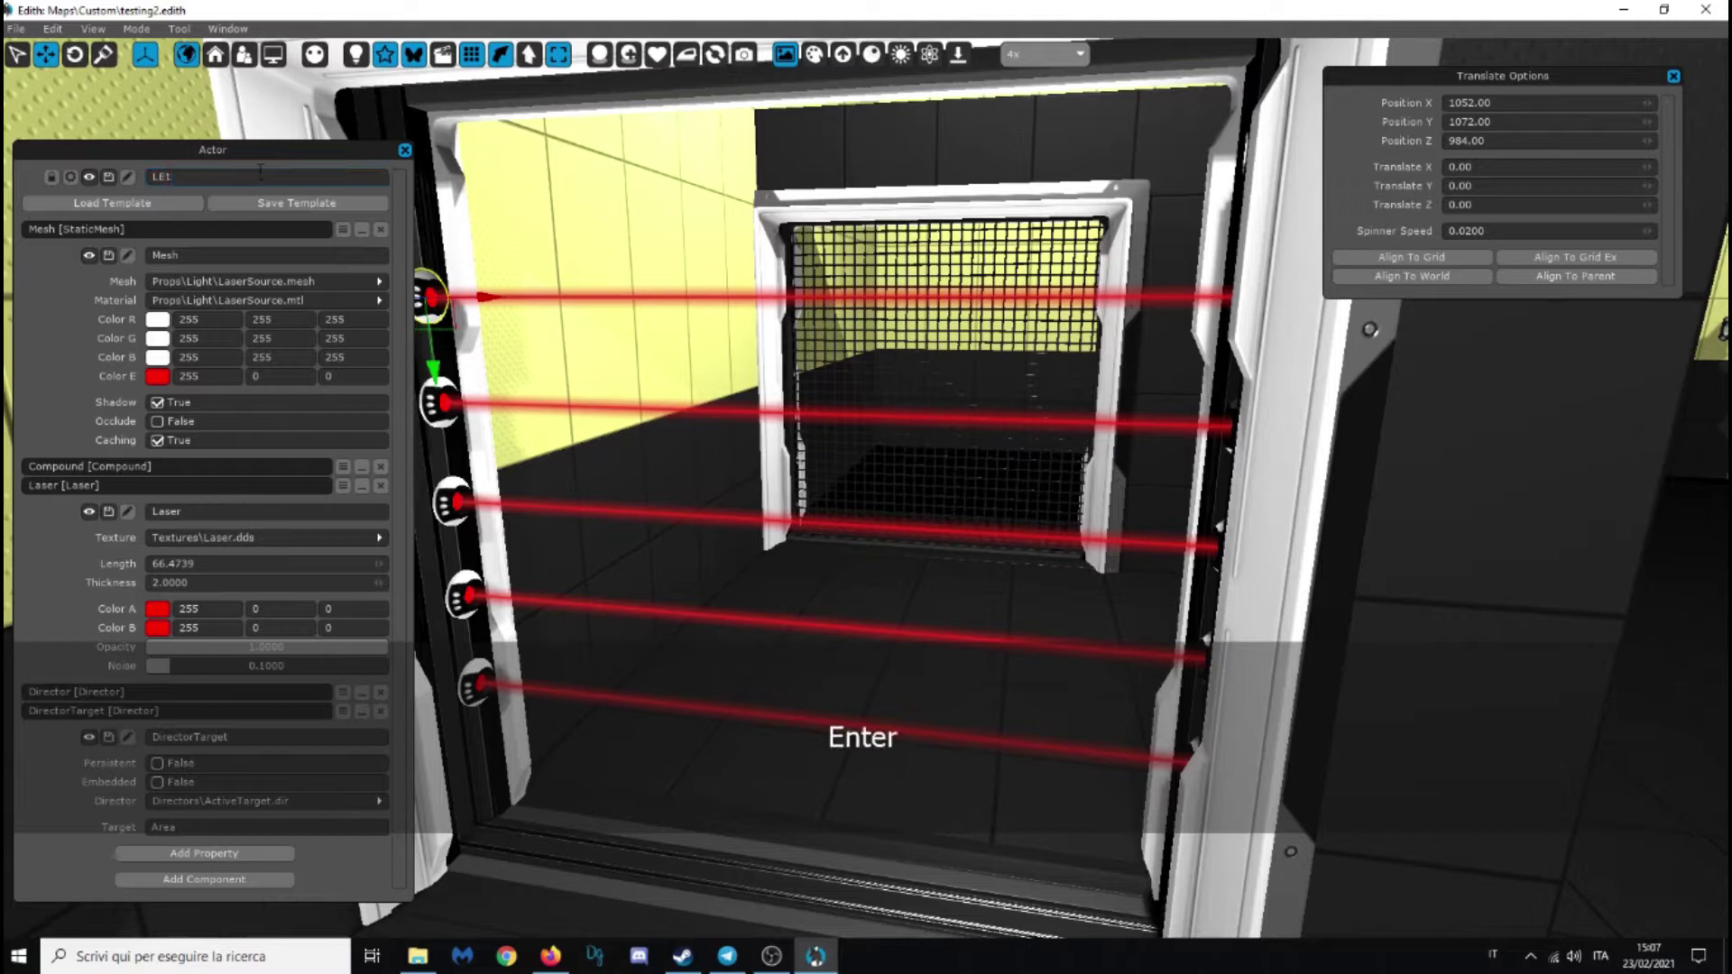
Rename the second laser emitter from the top LE2
left_click(439, 403)
double_click(262, 178)
type("LE2")
key("Return")
Rename the middle laser emitter of the five on the door post LE3
left_click(449, 502)
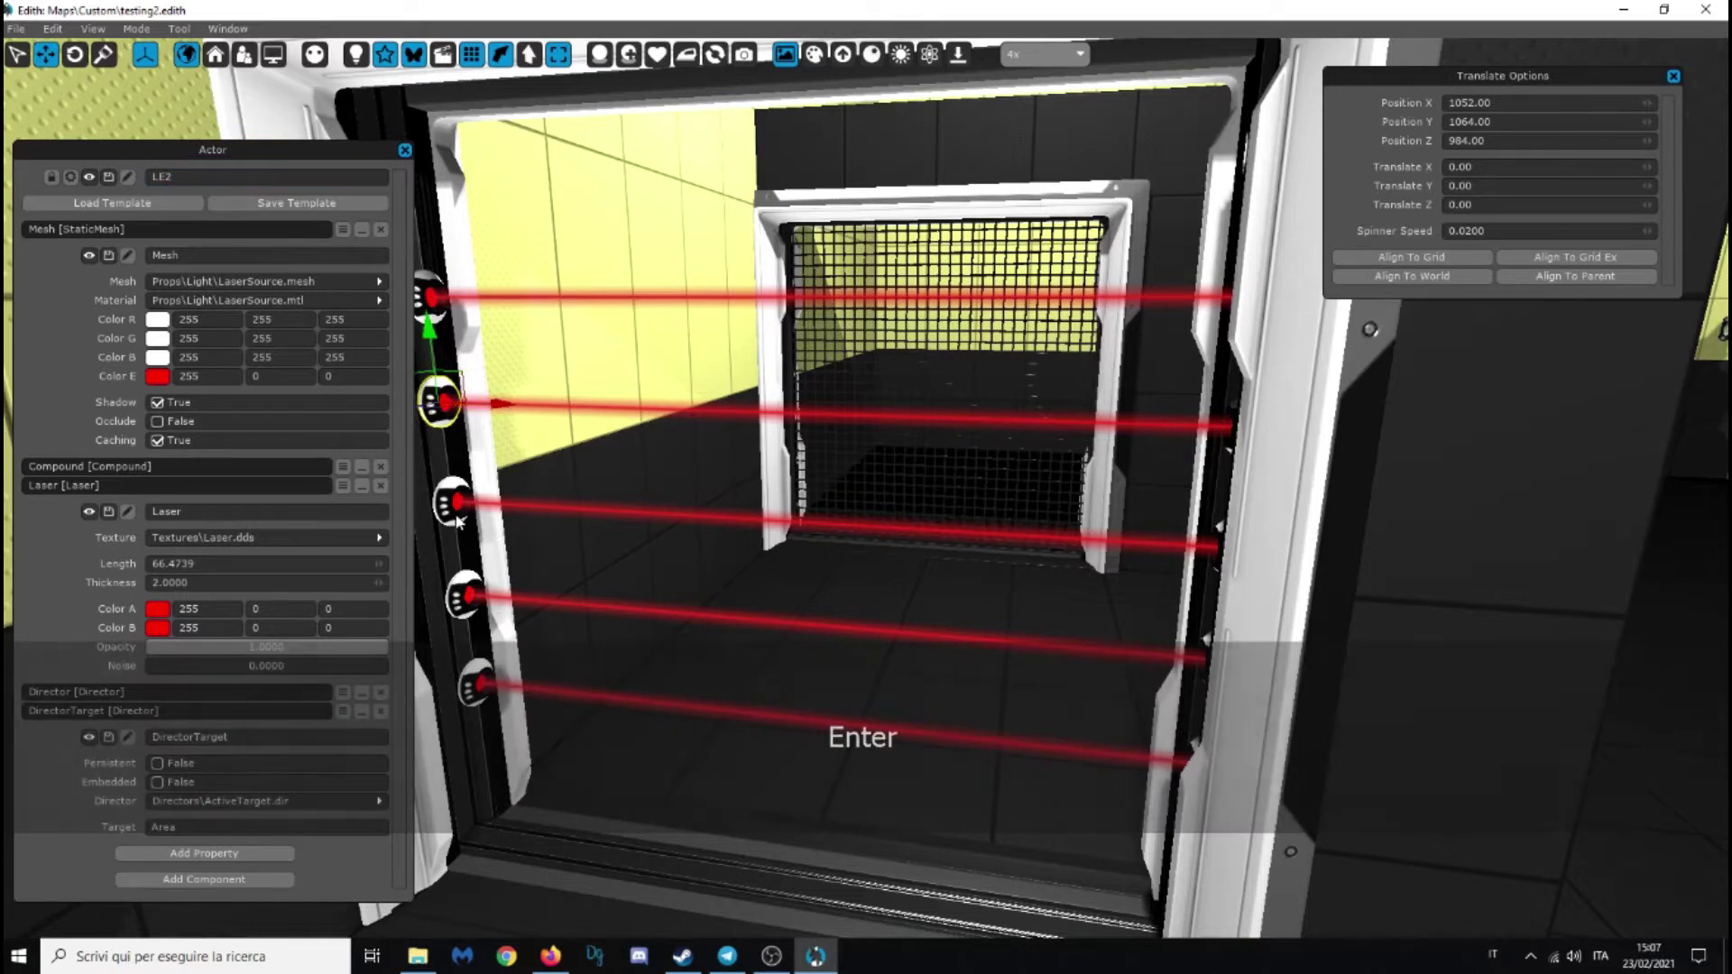
double_click(260, 178)
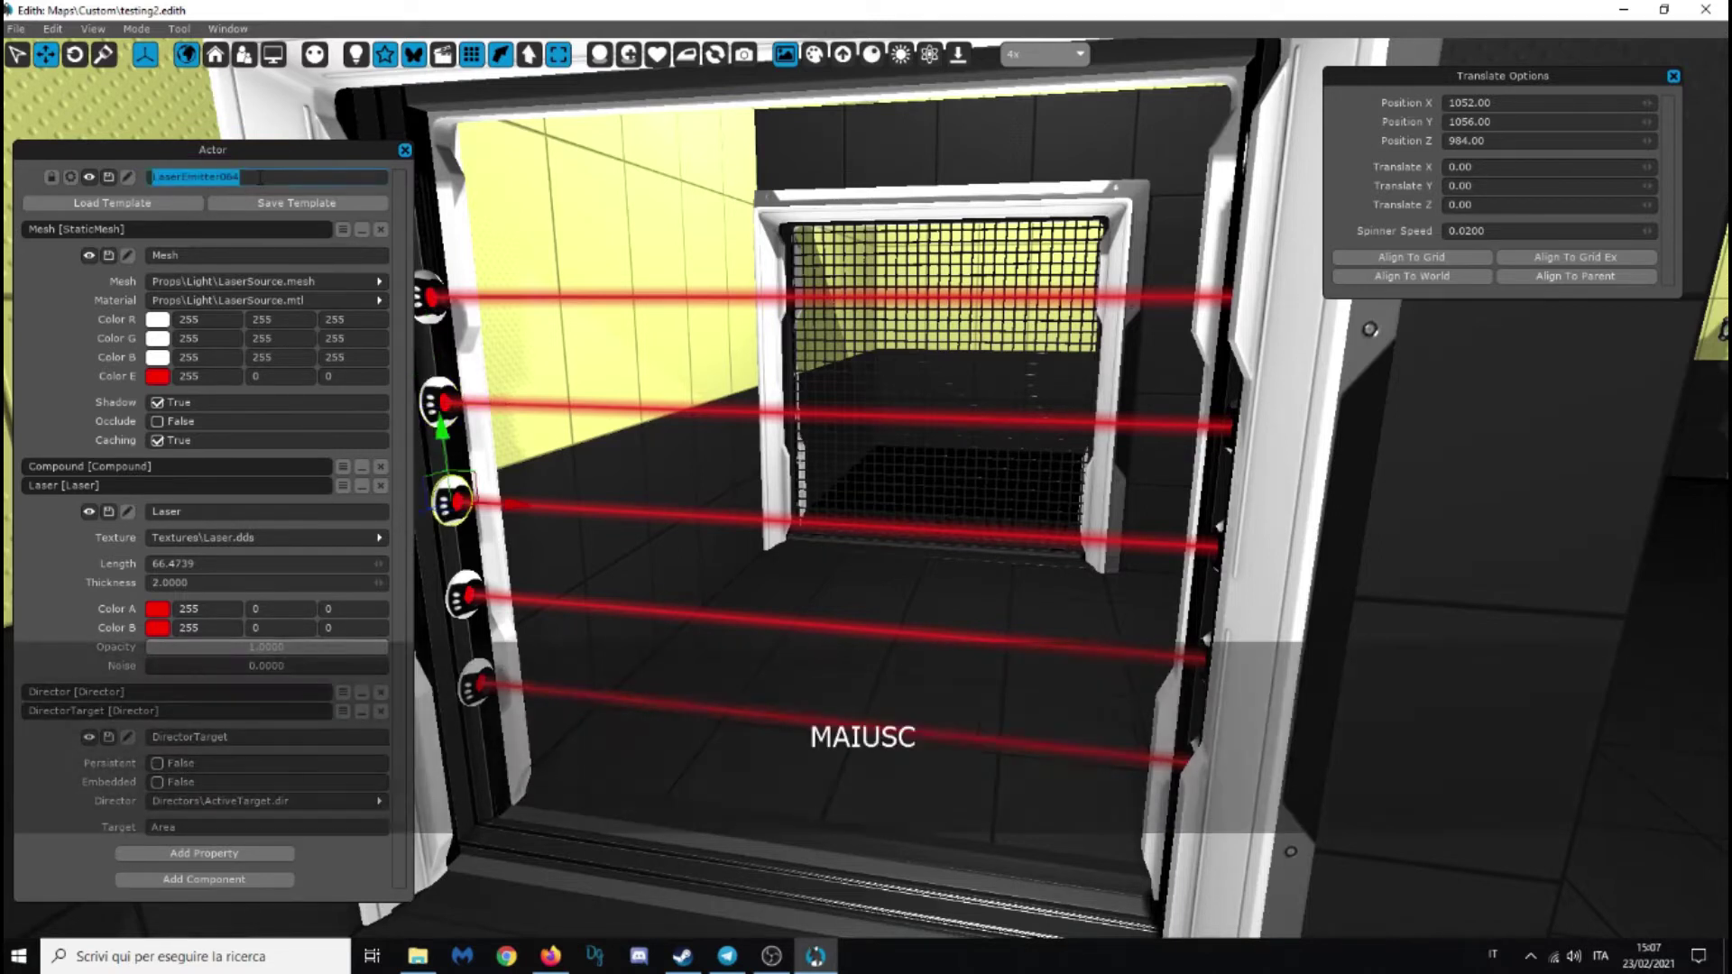
type("L")
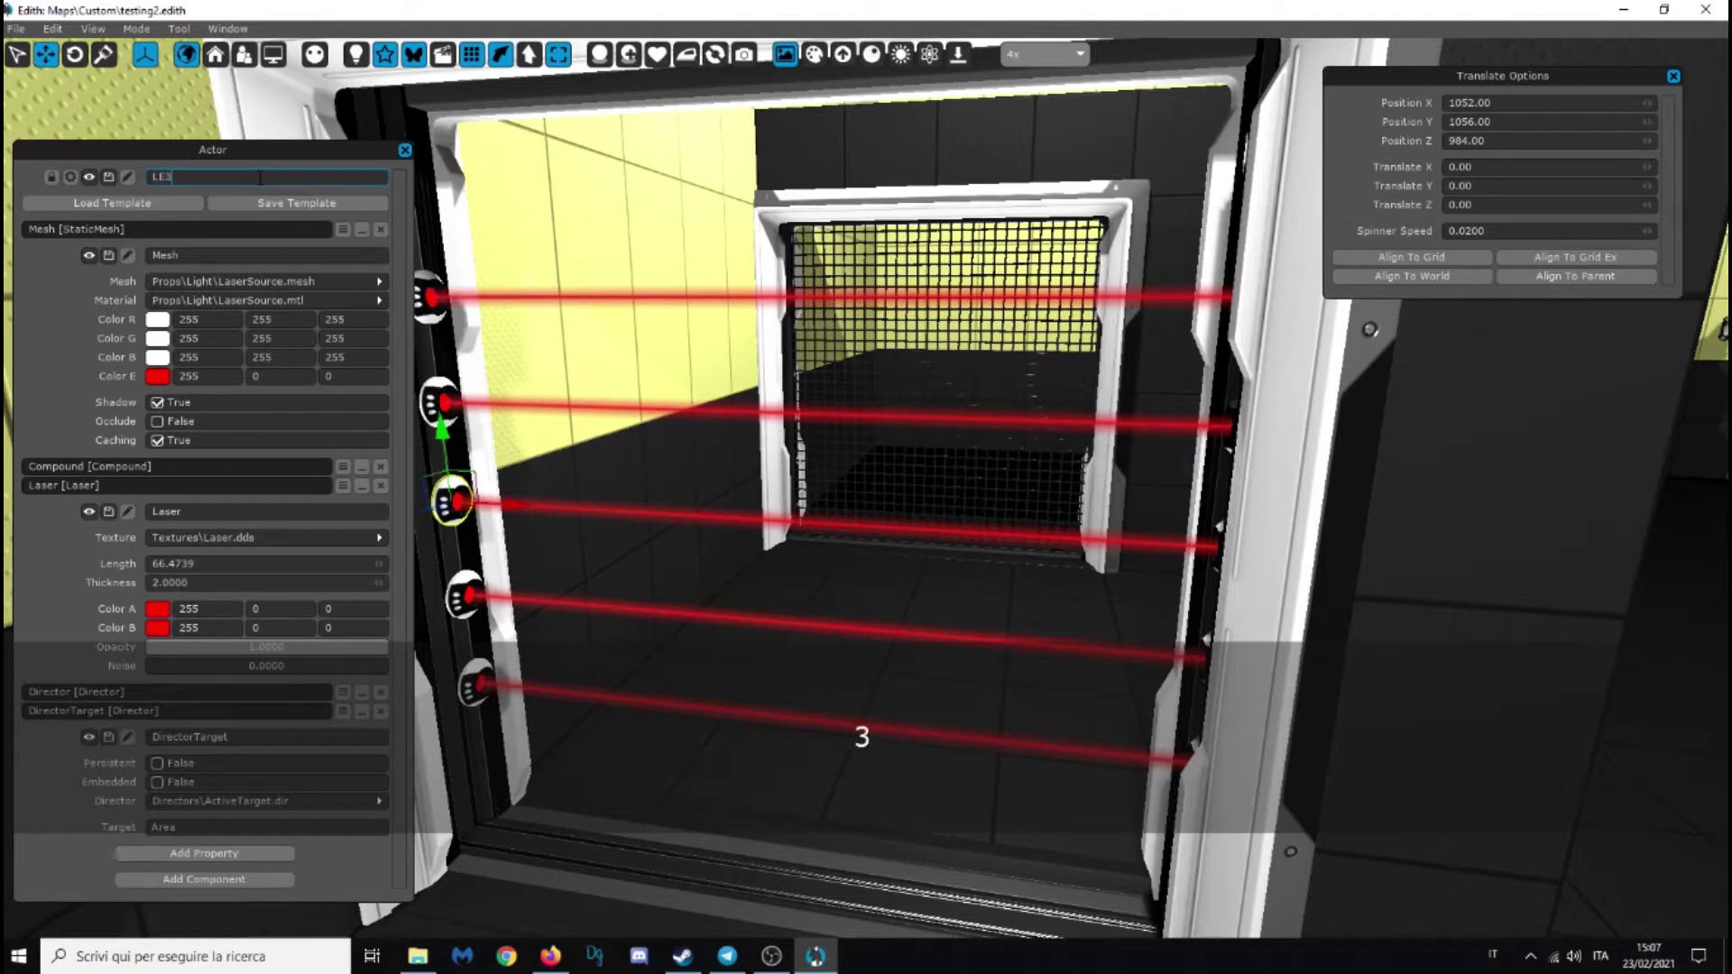
type("E3")
key("Return")
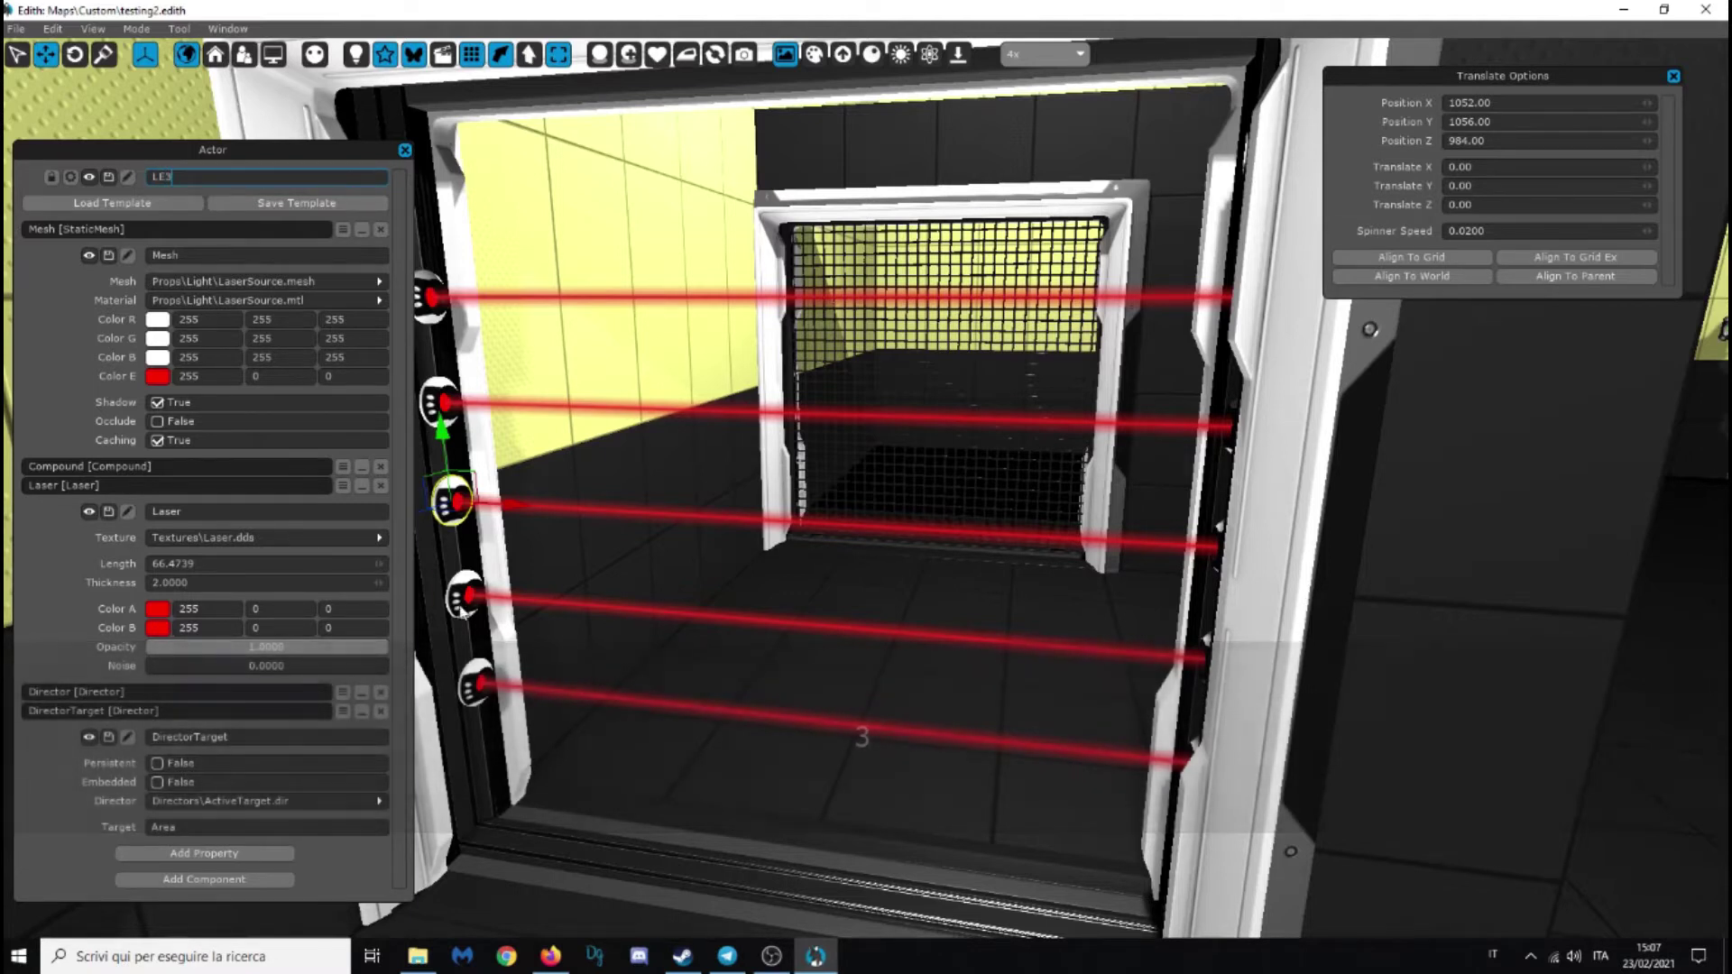
Rename the fourth laser emitter from the top LE4
left_click(462, 595)
double_click(237, 178)
type("L")
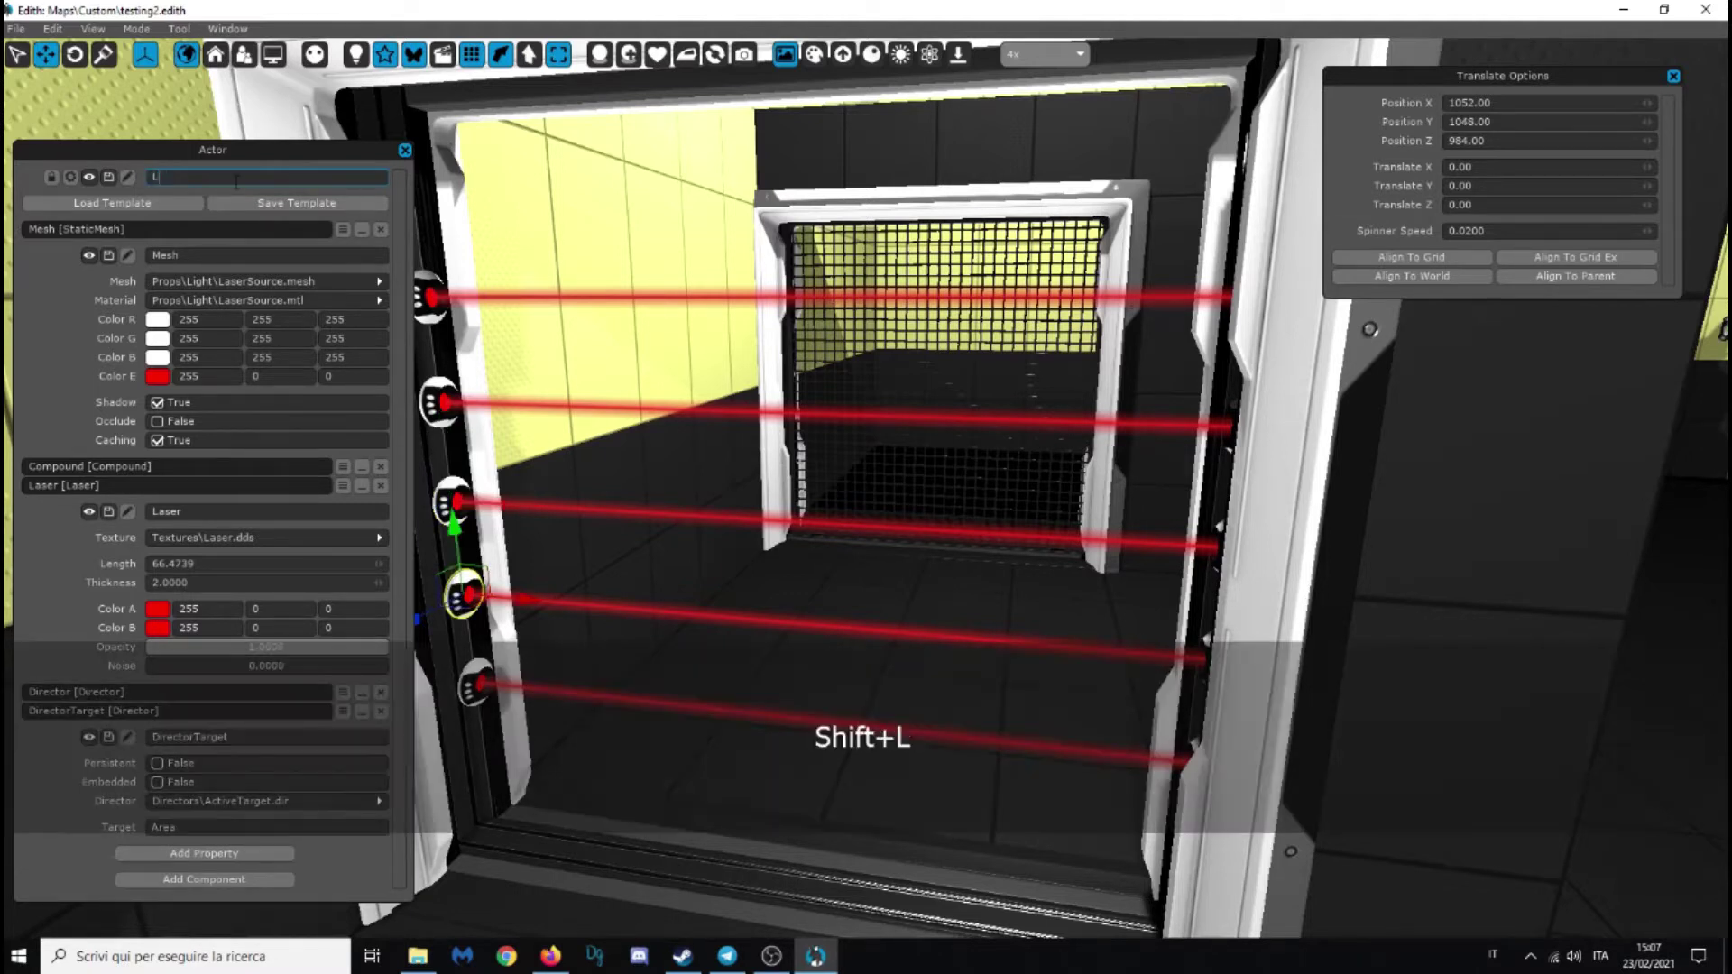
type("E4")
key("Return")
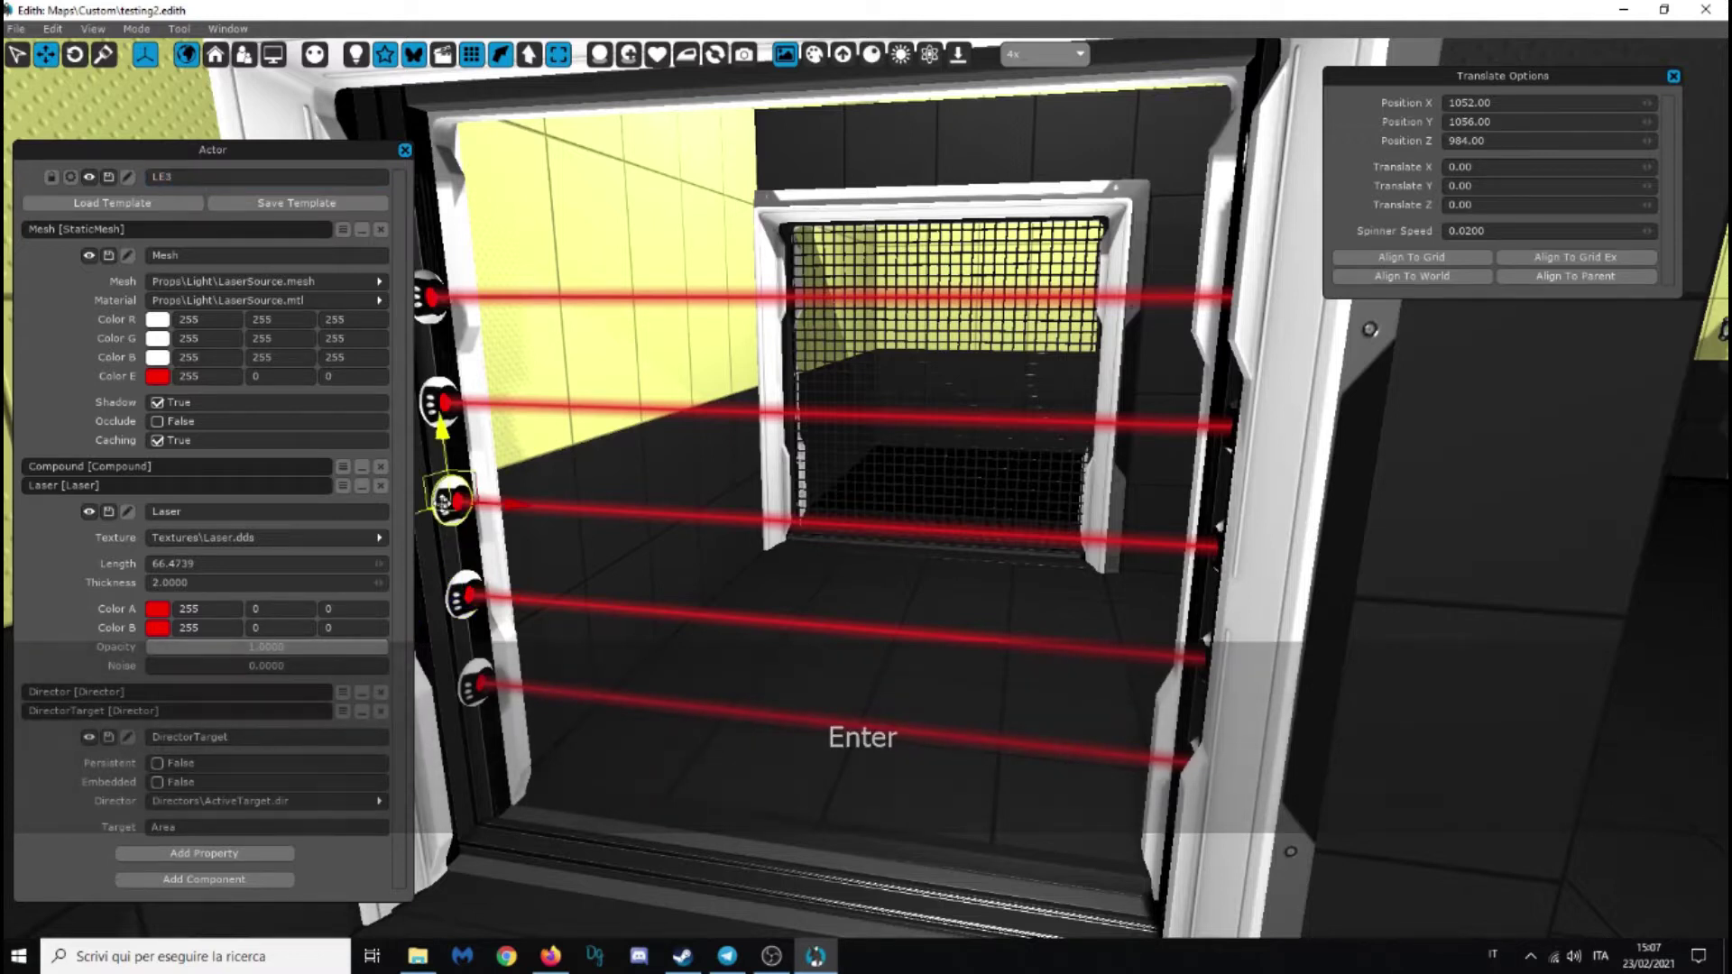
Rename the lowest laser emitter, continuing the LE numbering used for the others
left_click(469, 707)
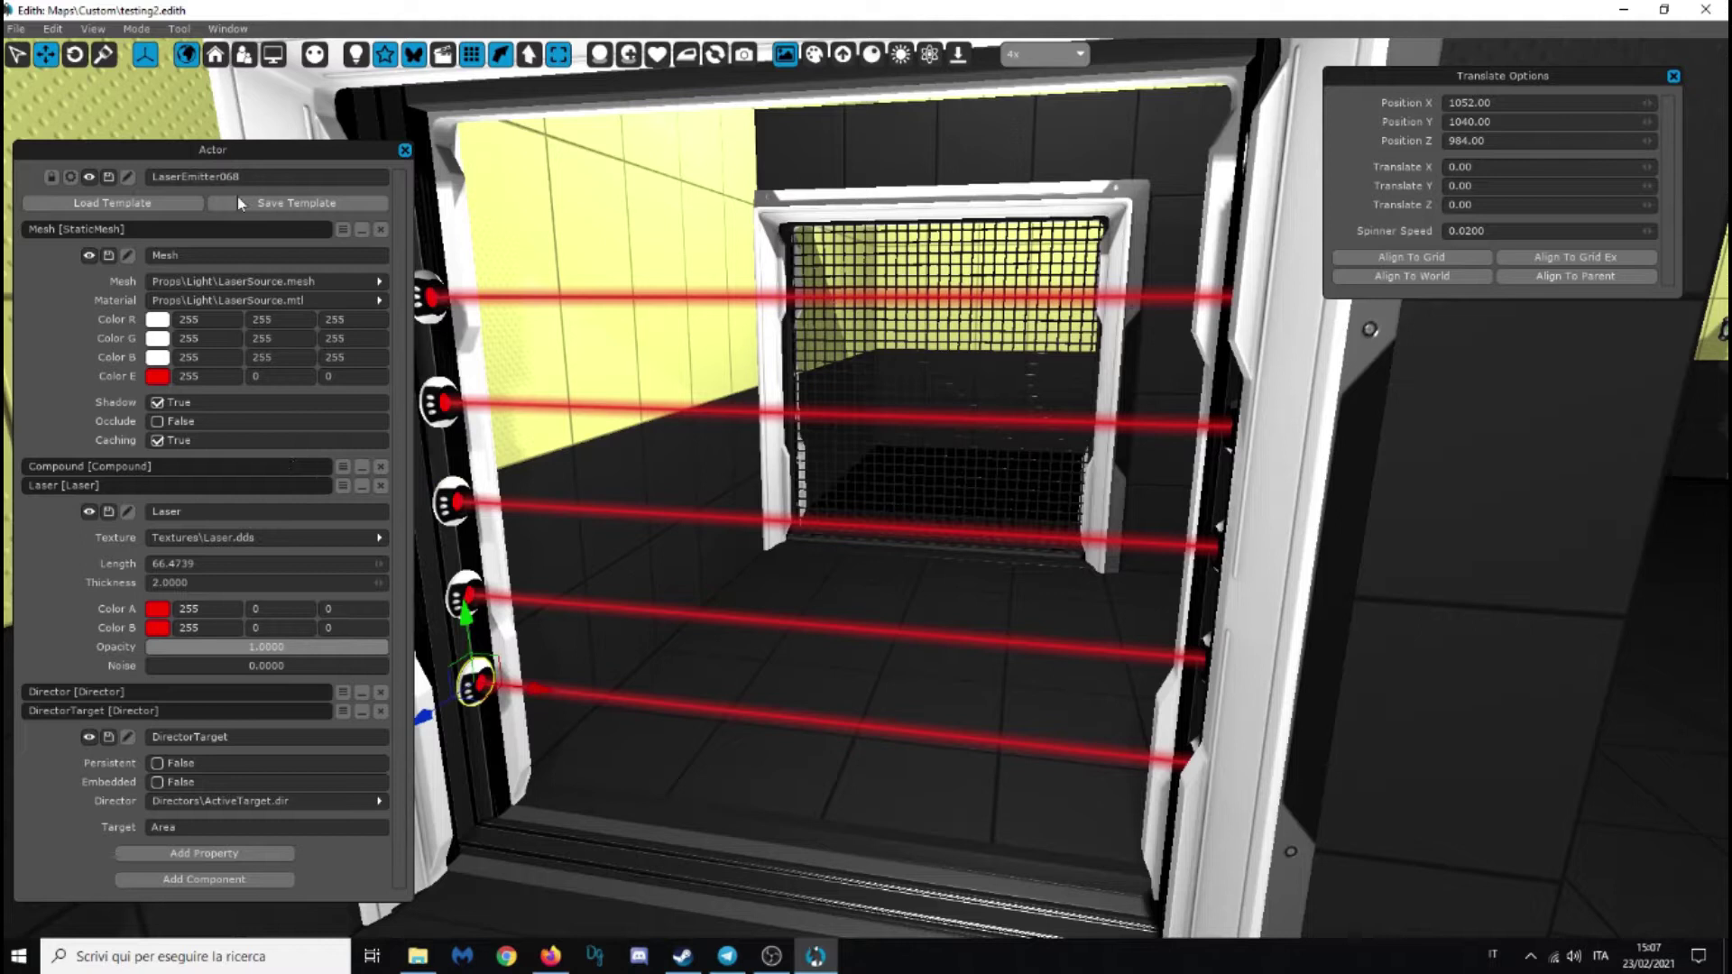
type("L")
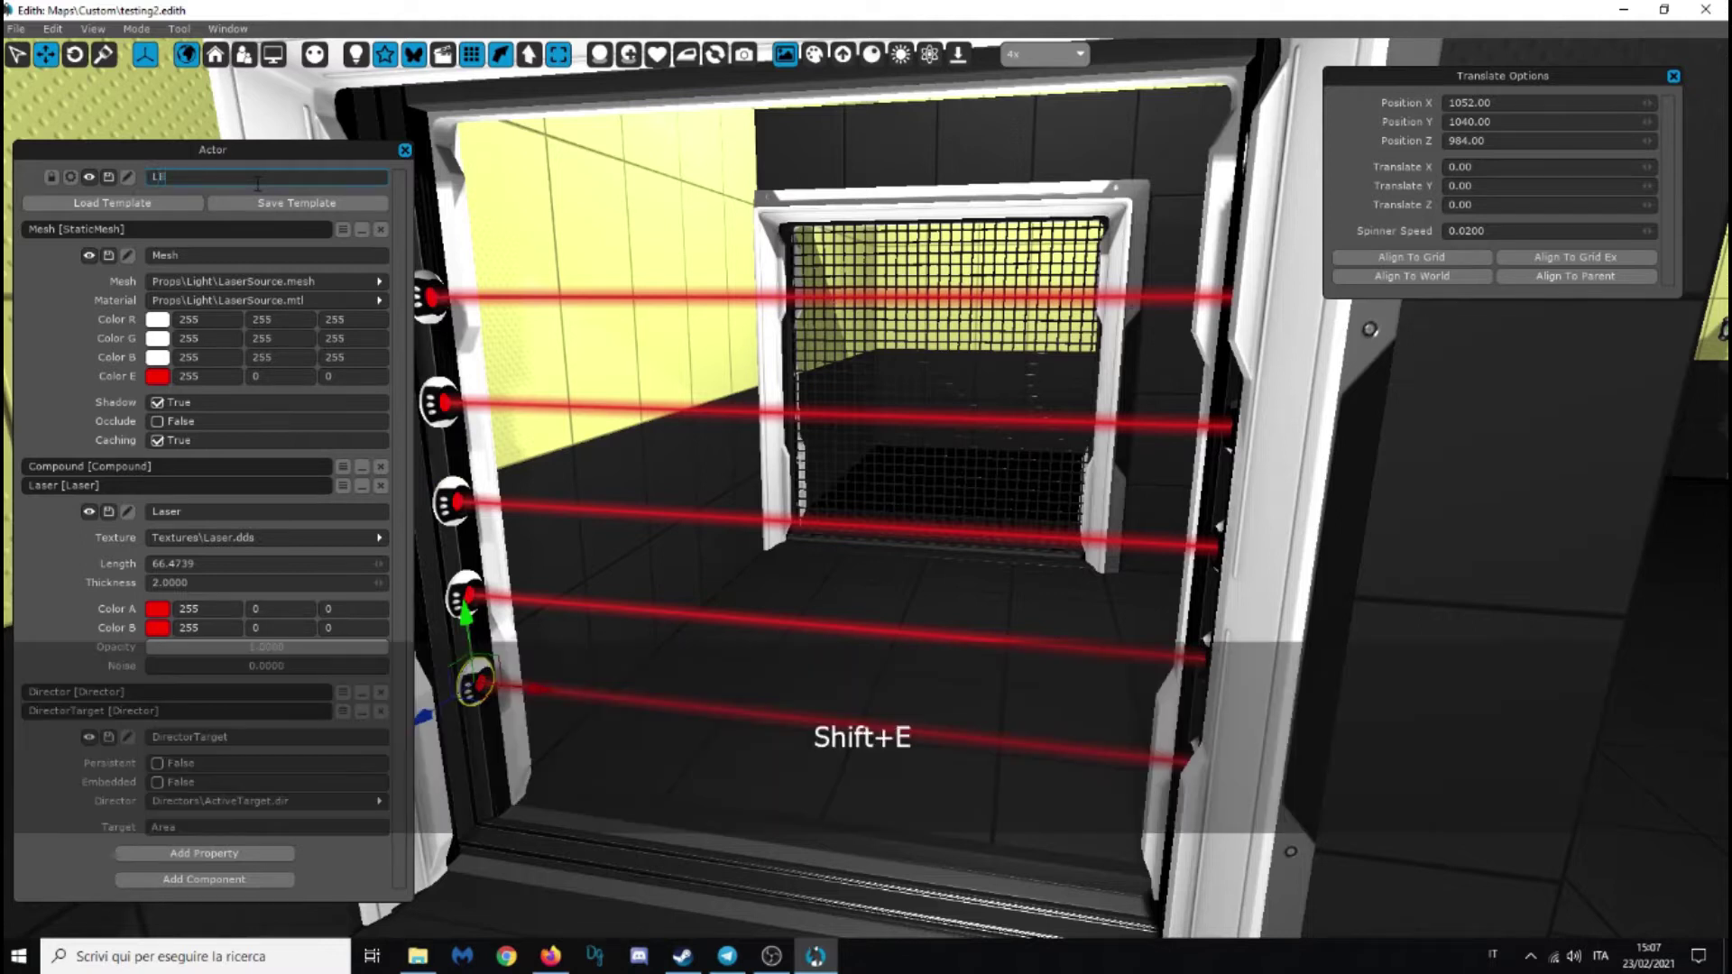
left_click(709, 763)
Spawn the JammerAlarm template on the yellow wall beside the laser doorway
right_click_drag(708, 762, 708, 893)
key("a")
key("w")
right_click_drag(571, 670, 333, 482)
key("a")
key("d")
right_click(623, 434)
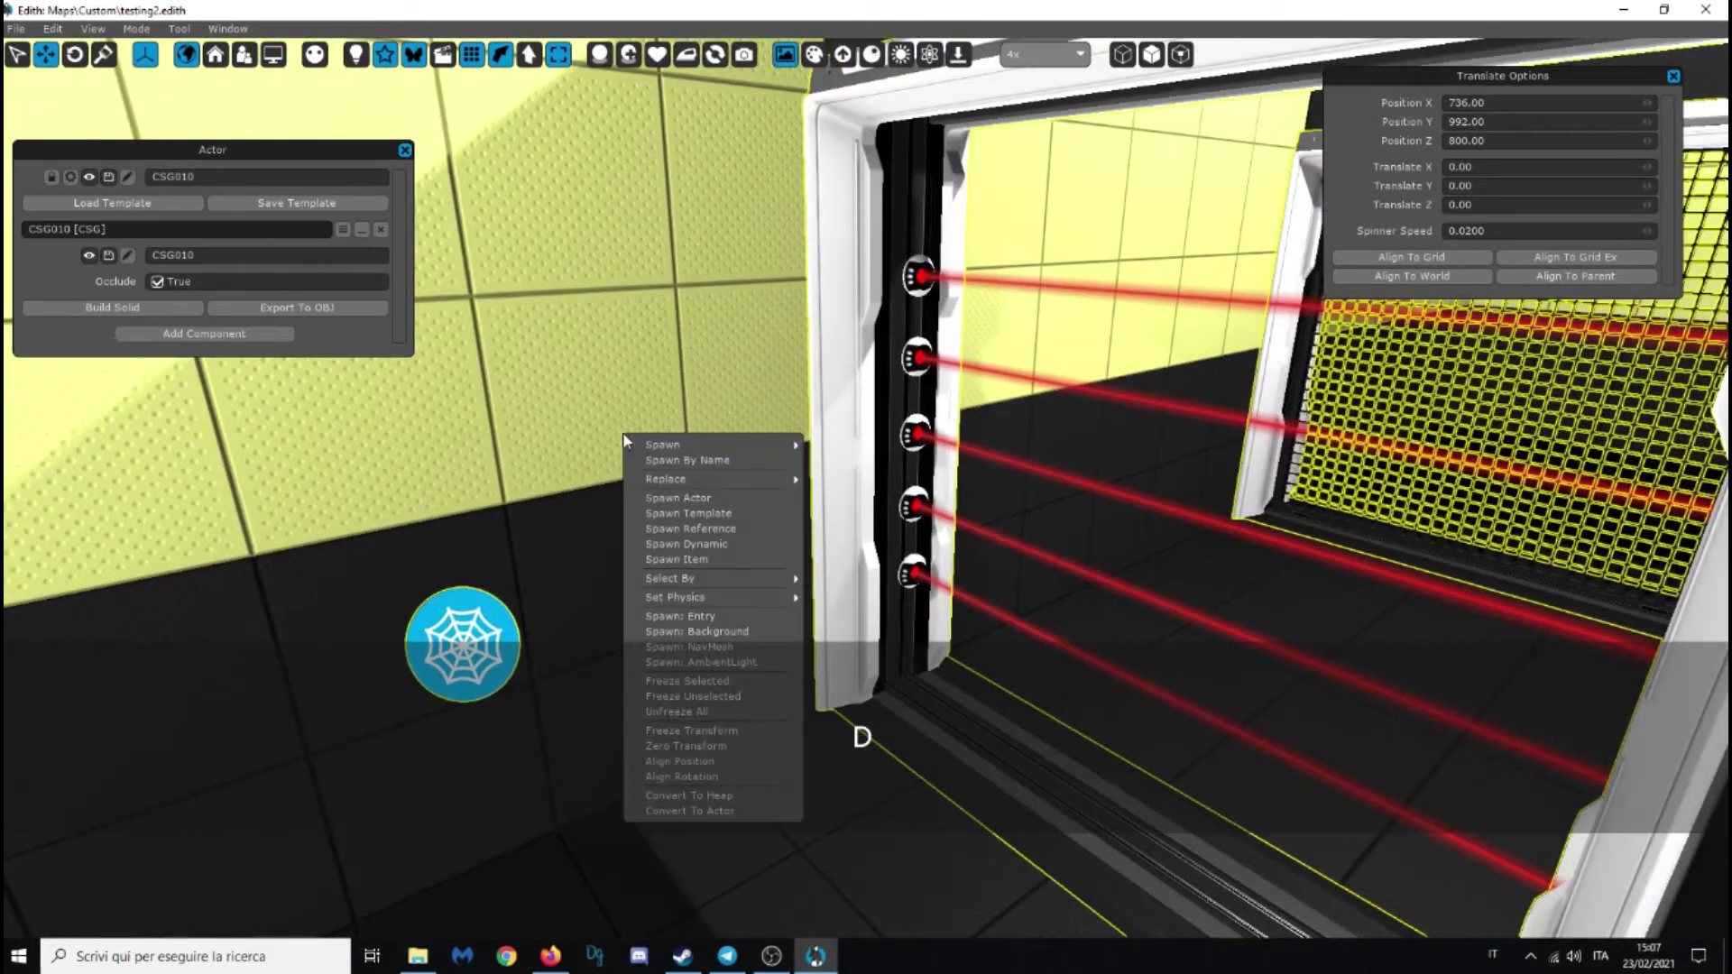
left_click(686, 514)
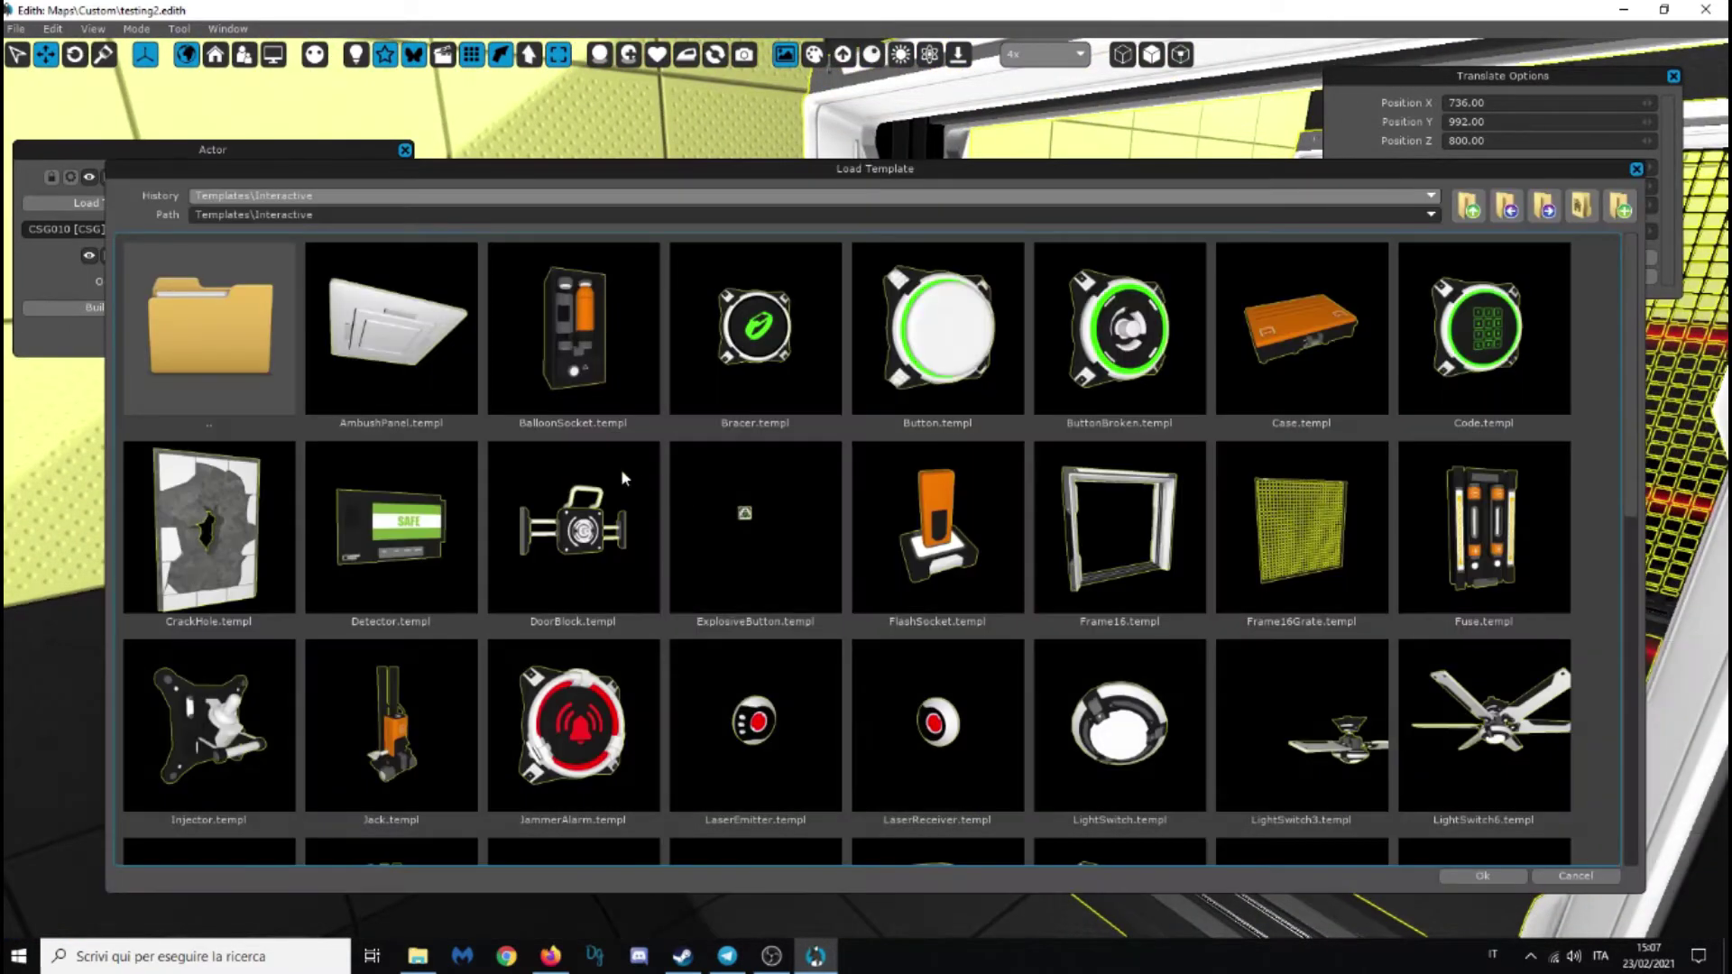
scroll(581, 738, "down", 5)
scroll(582, 738, "up", 5)
double_click(561, 735)
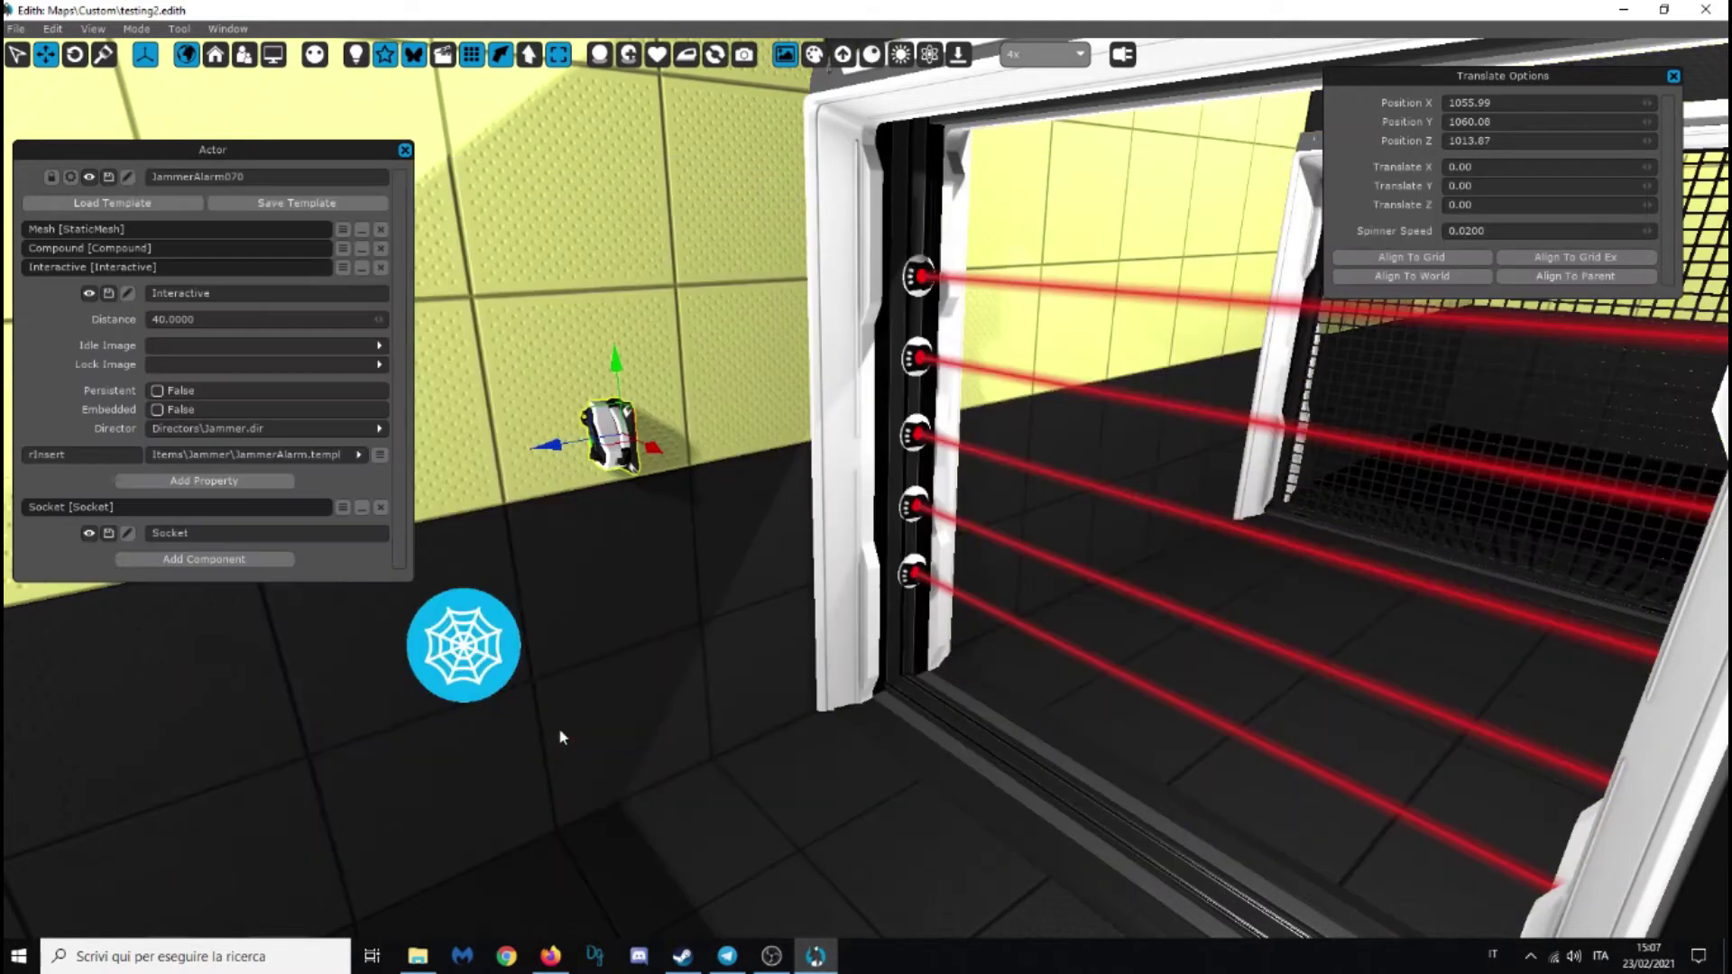
Rotate the jammer alarm about its vertical axis to face out from the wall, and align its rotation to the grid
left_click(72, 61)
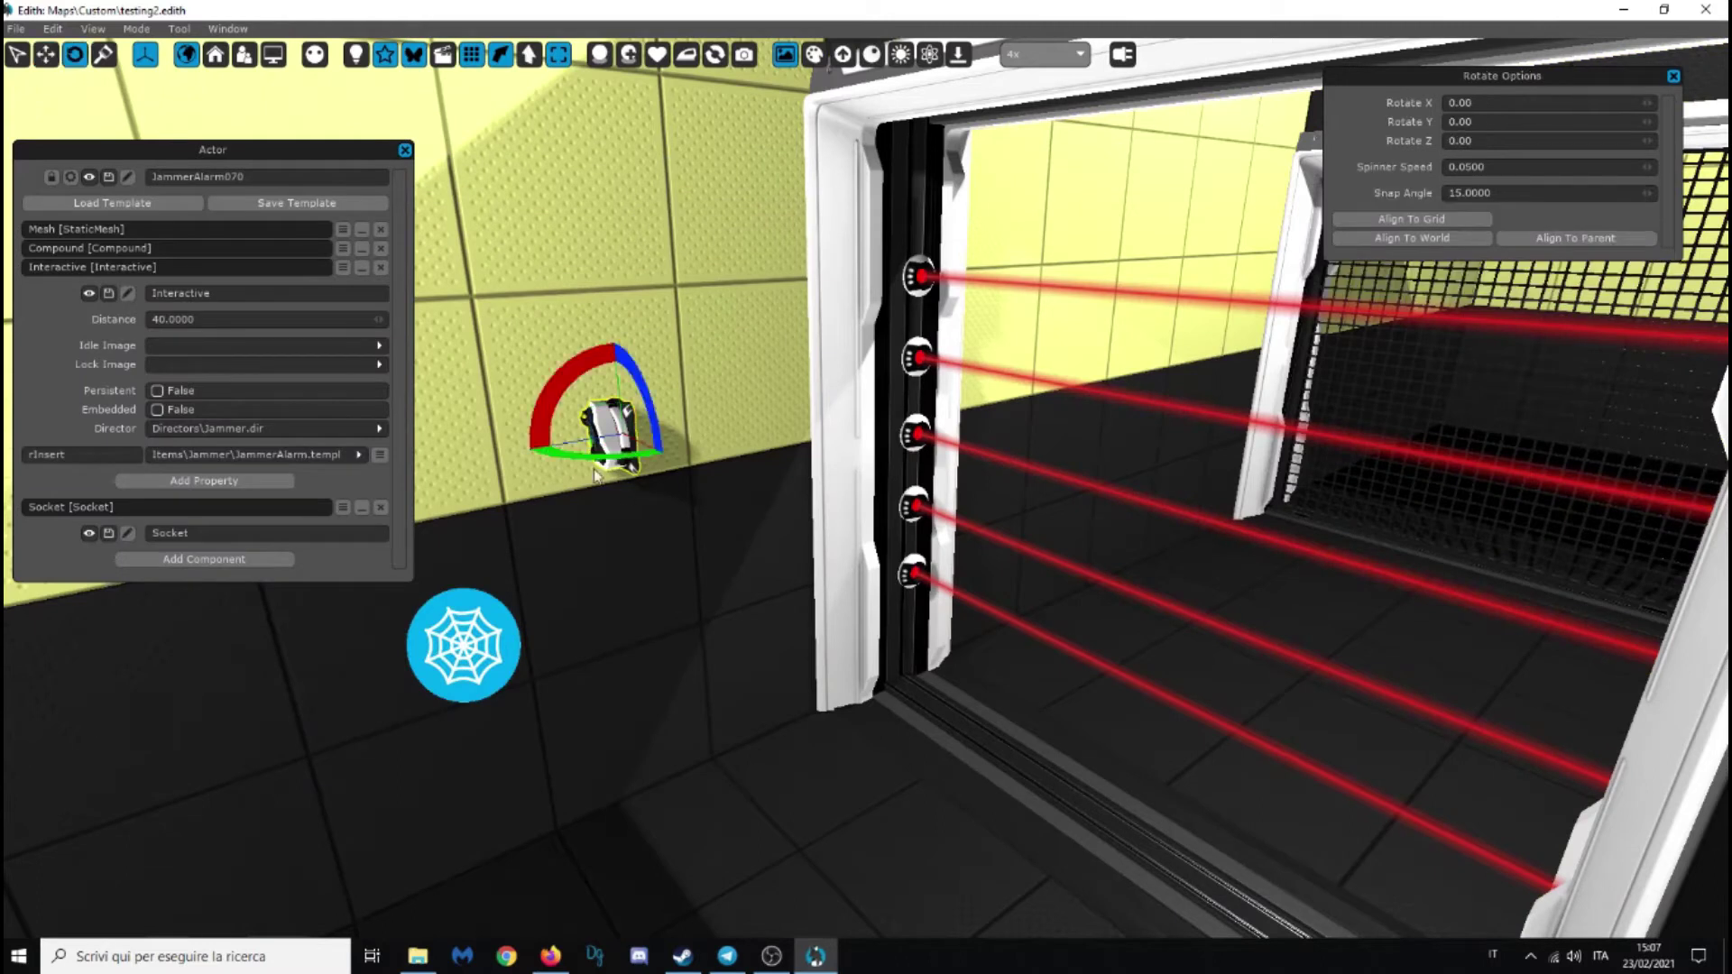
left_click_drag(577, 458, 631, 460)
left_click(1407, 218)
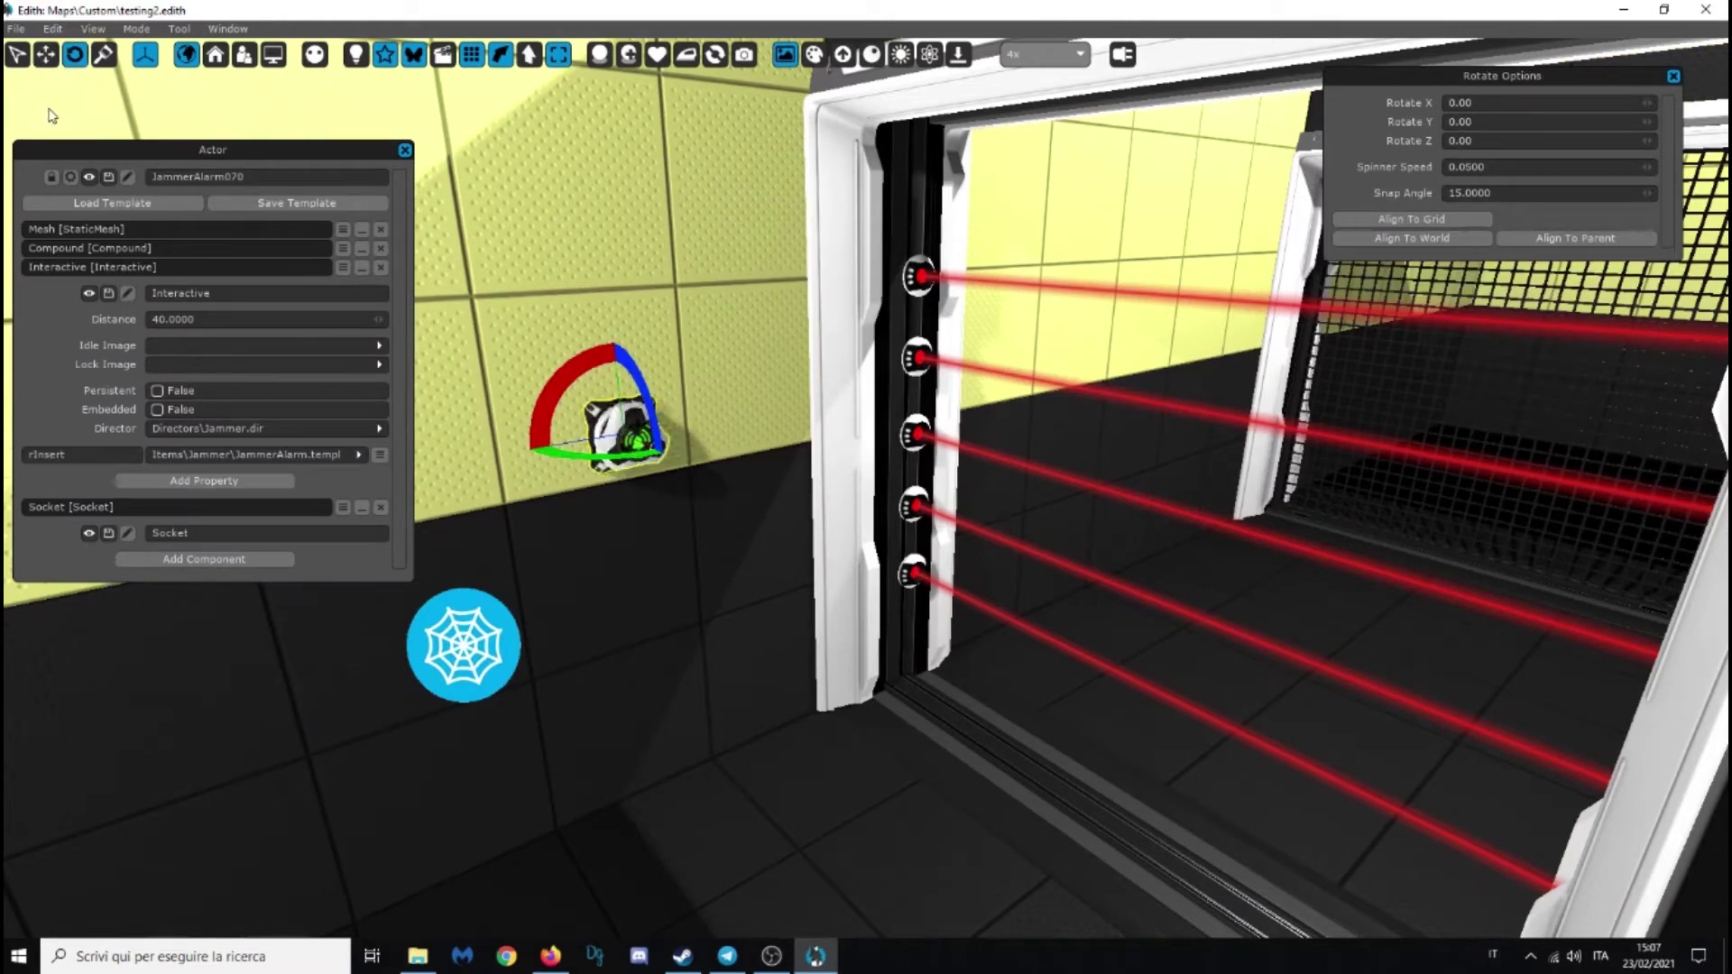
Move the jammer alarm against the yellow wall beside the laser doorway, slightly higher and further from the door frame
left_click(46, 55)
left_click_drag(651, 450, 657, 448)
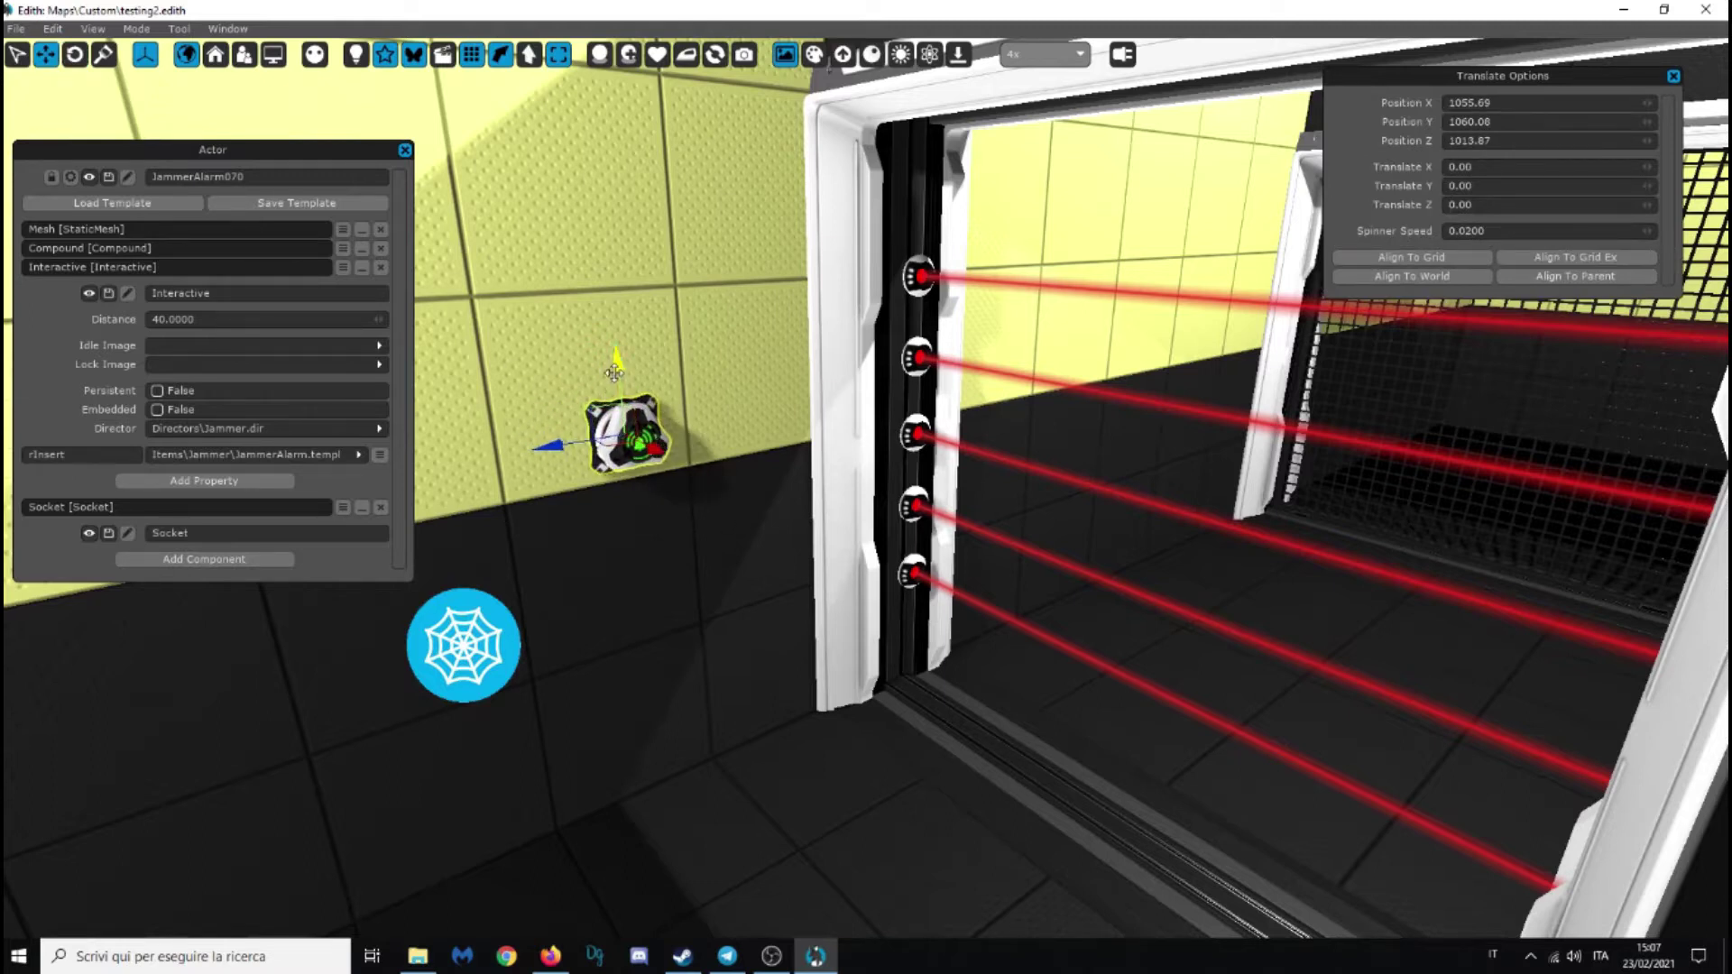
left_click_drag(613, 373, 629, 330)
left_click_drag(560, 408, 531, 431)
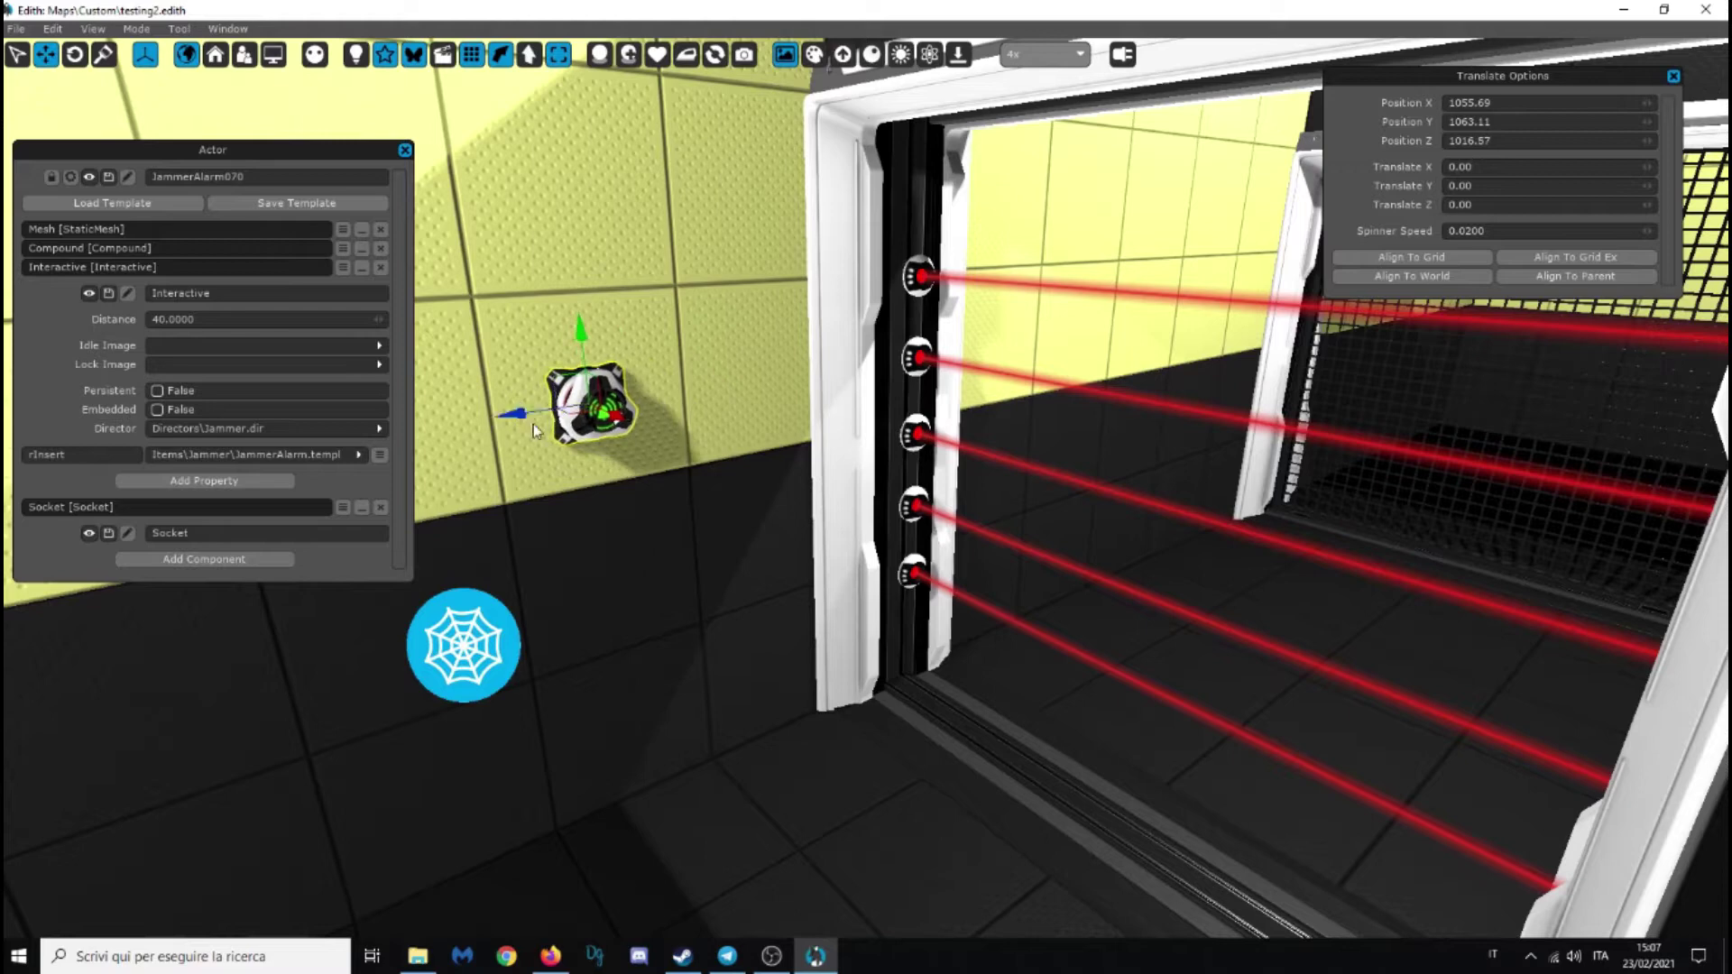
left_click_drag(588, 352, 591, 385)
Inspect the GrateLasers actor and the laser doorway from the front
left_click(660, 559)
key("a")
right_click_drag(661, 559, 866, 559)
key("d")
key("w")
key("a")
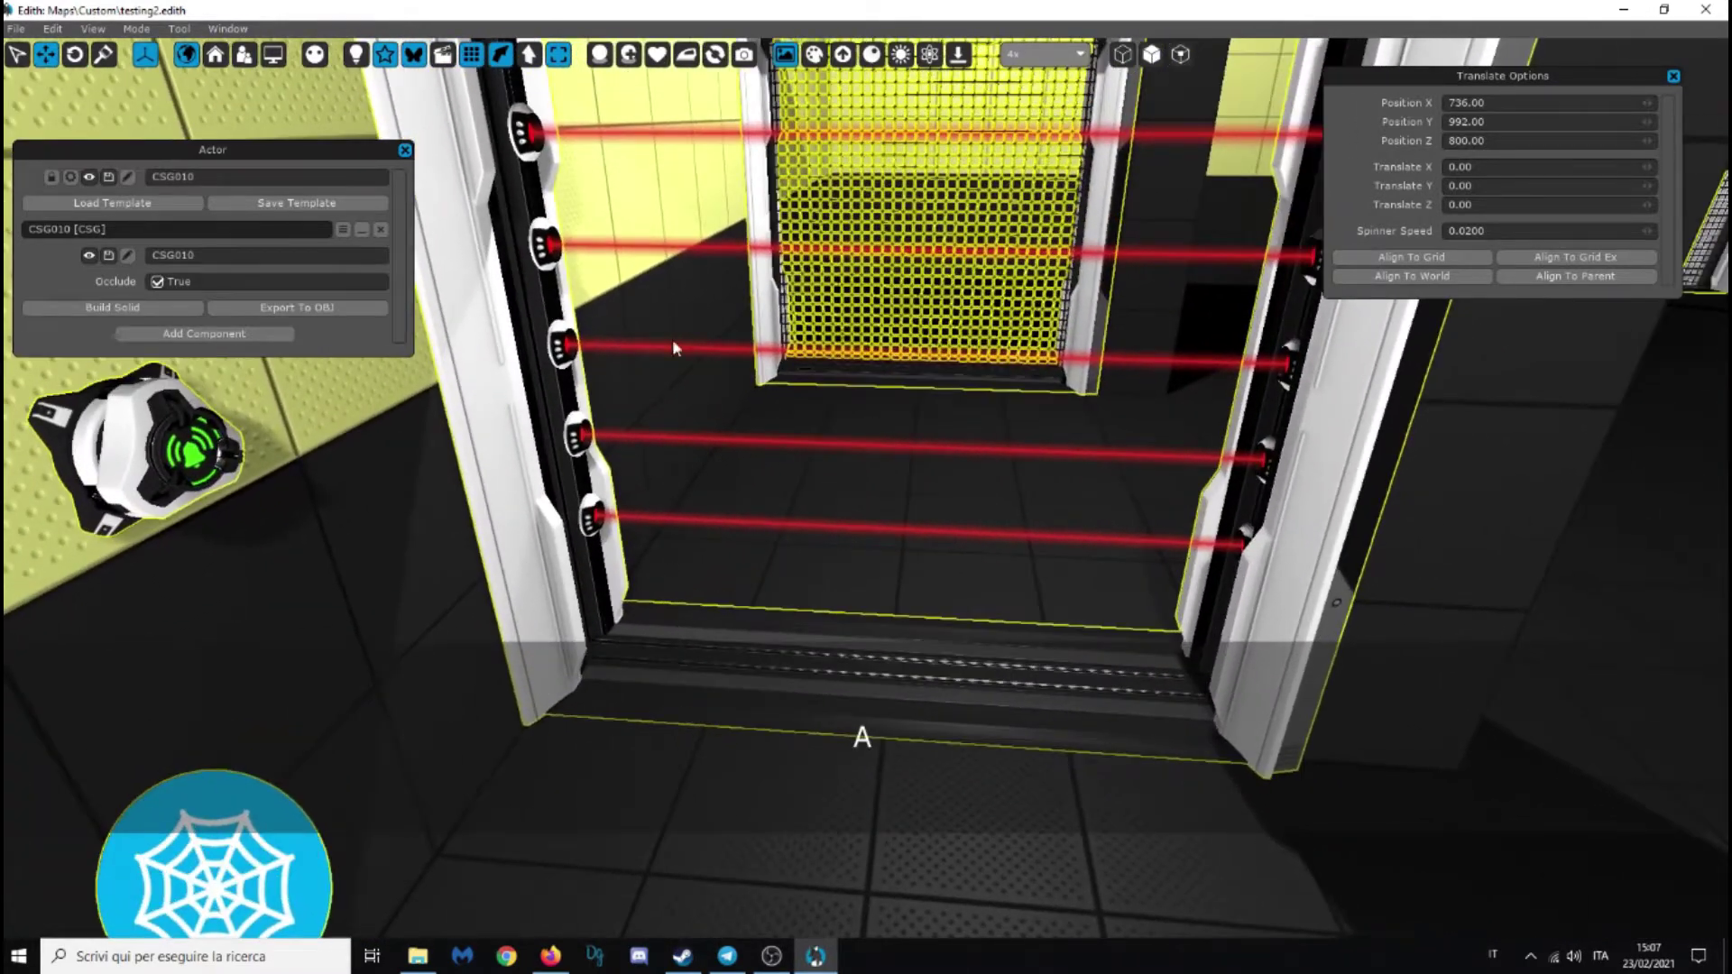
left_click(833, 378)
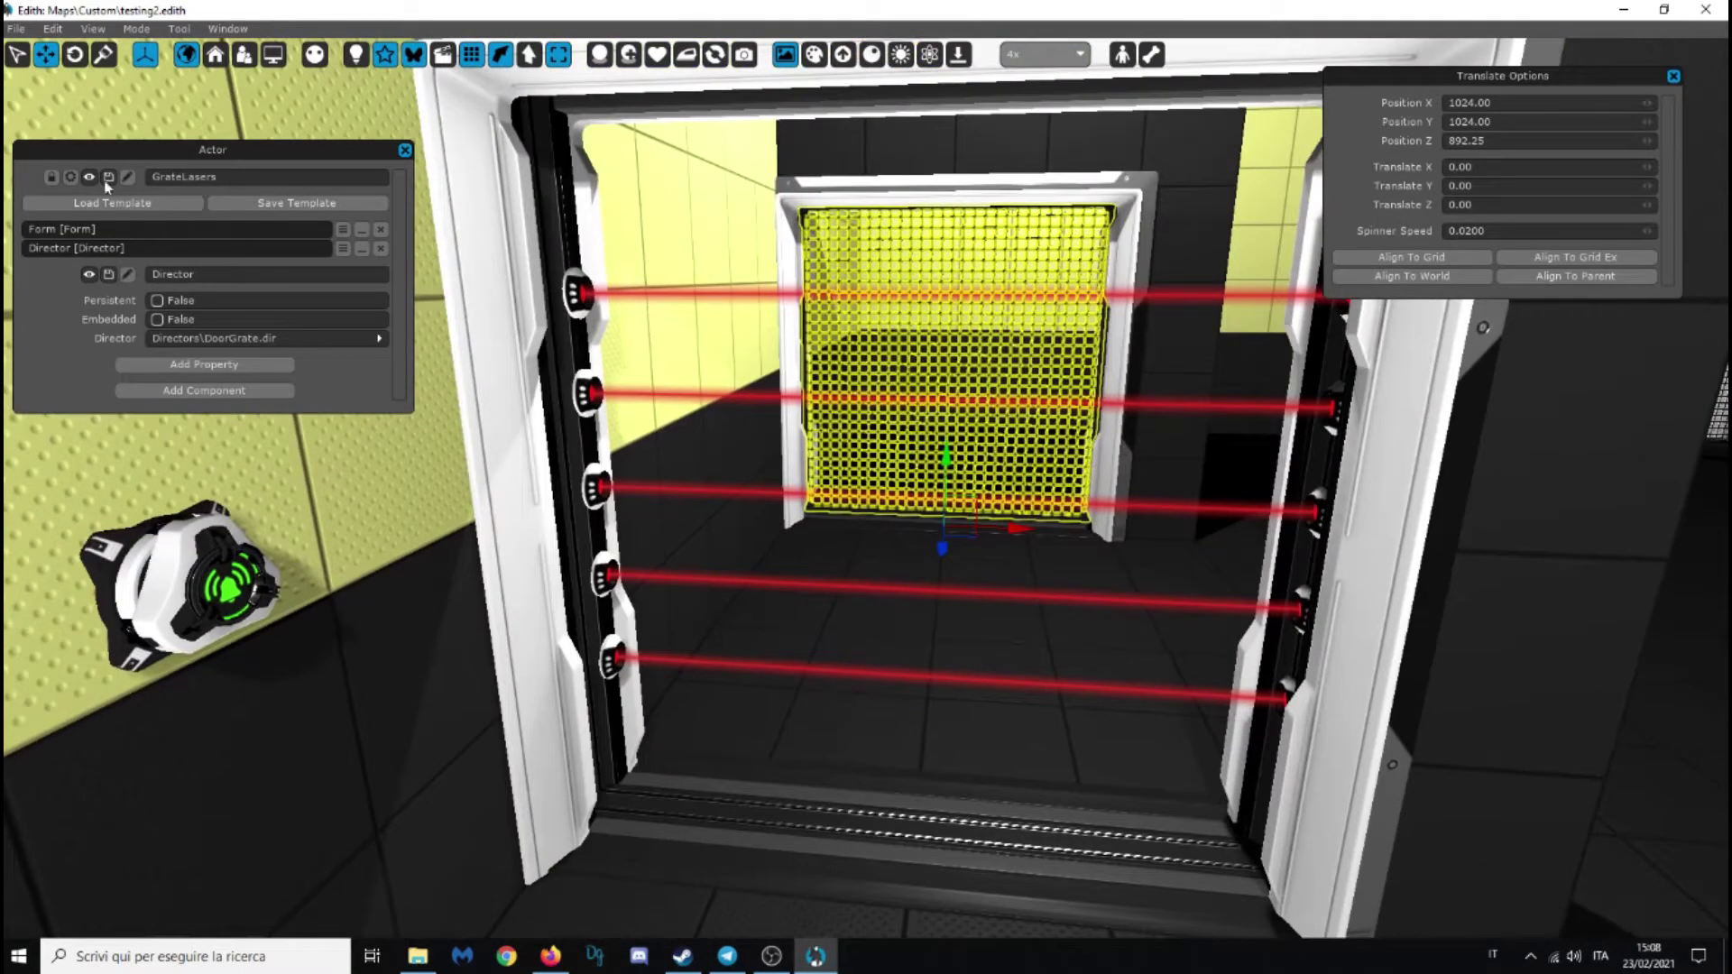
right_click_drag(684, 516, 684, 561)
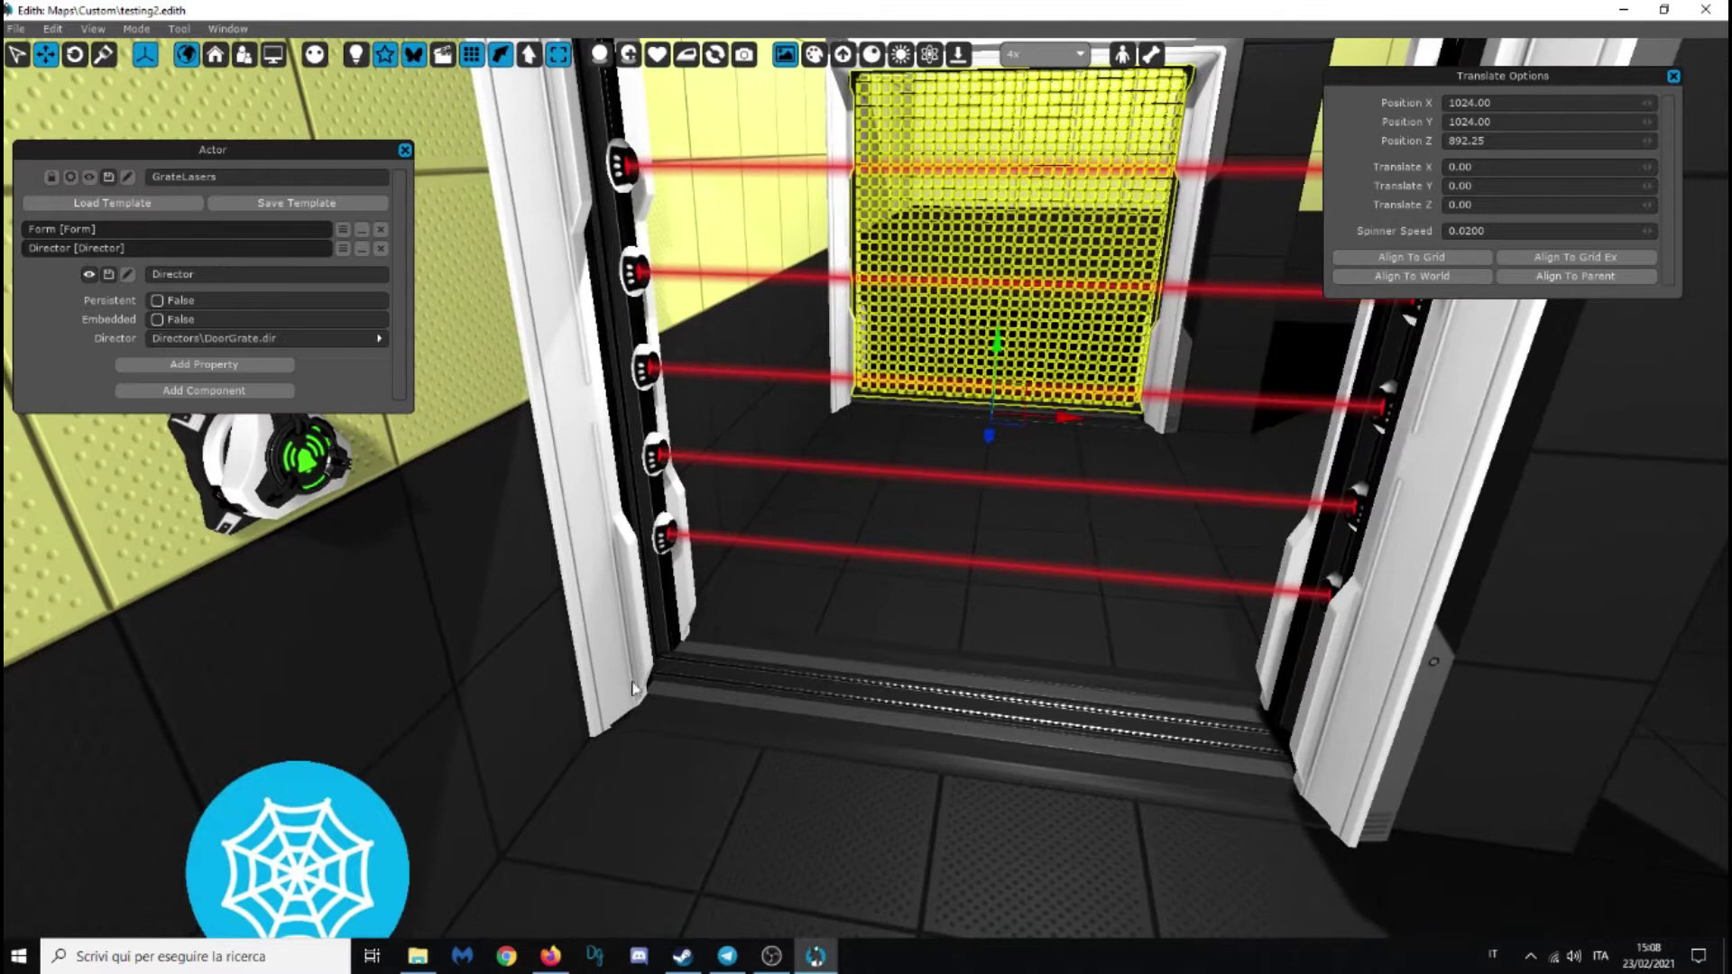
left_click(686, 796)
right_click_drag(736, 769, 736, 769)
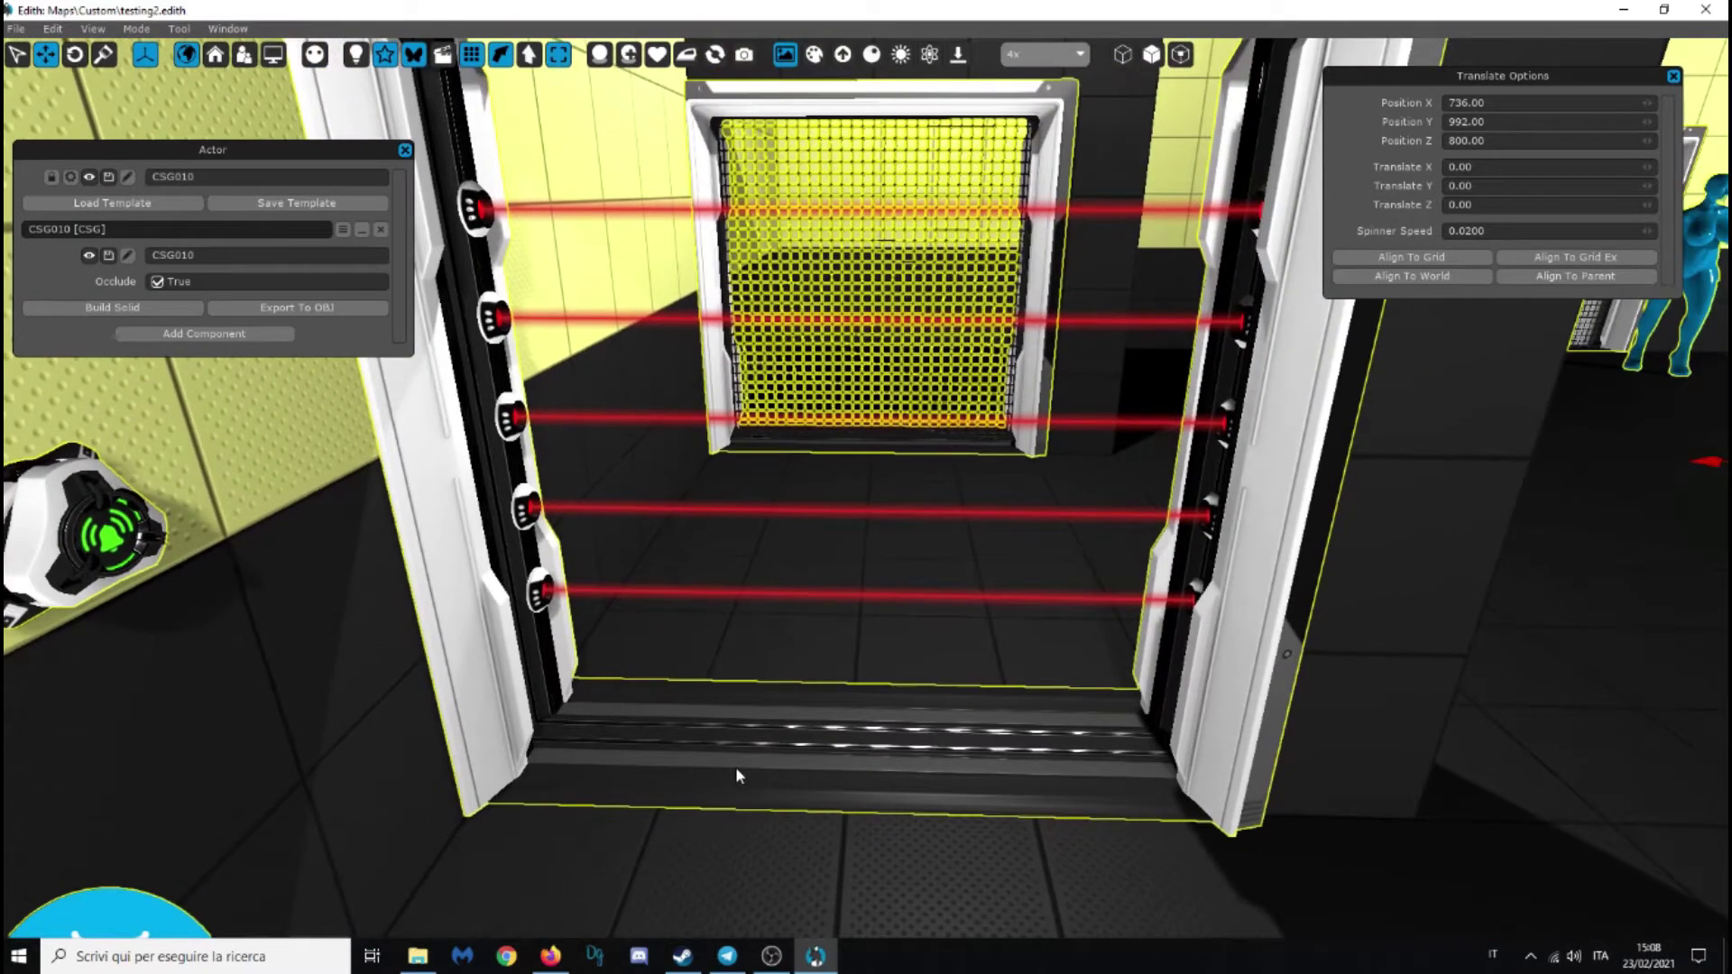
Save the map, playtest the laser doorway and jammer alarm in the game, and quit back to the editor
key("ctrl+s")
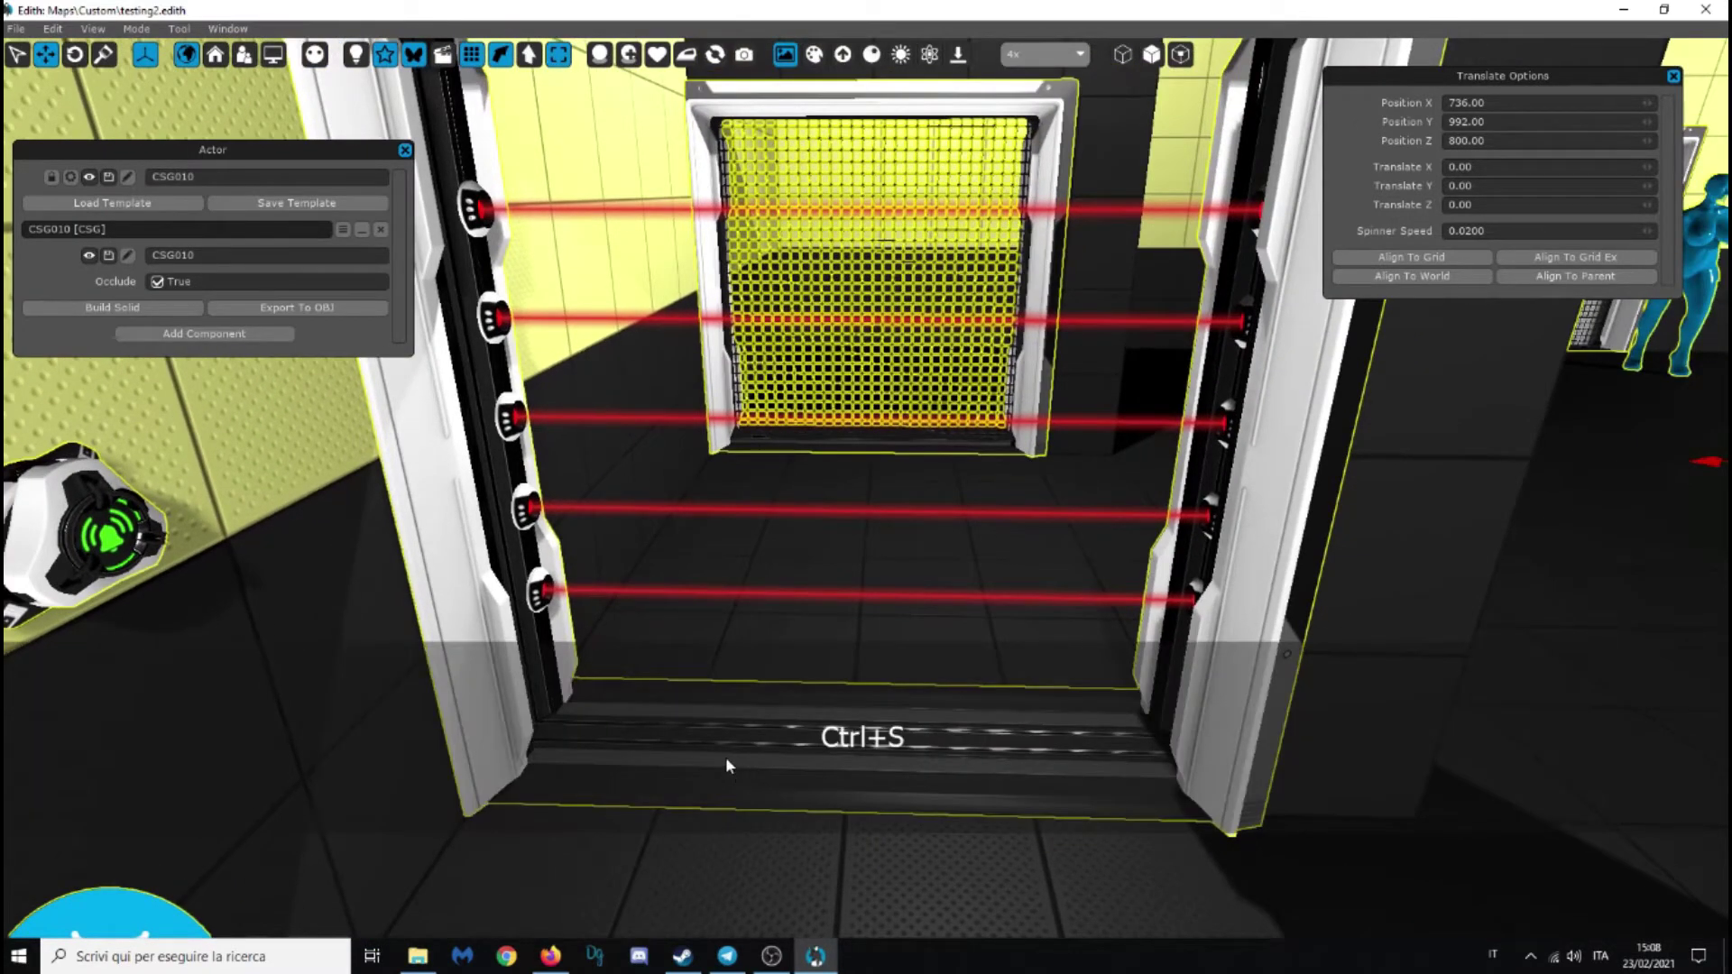
key("F5")
left_click(828, 536)
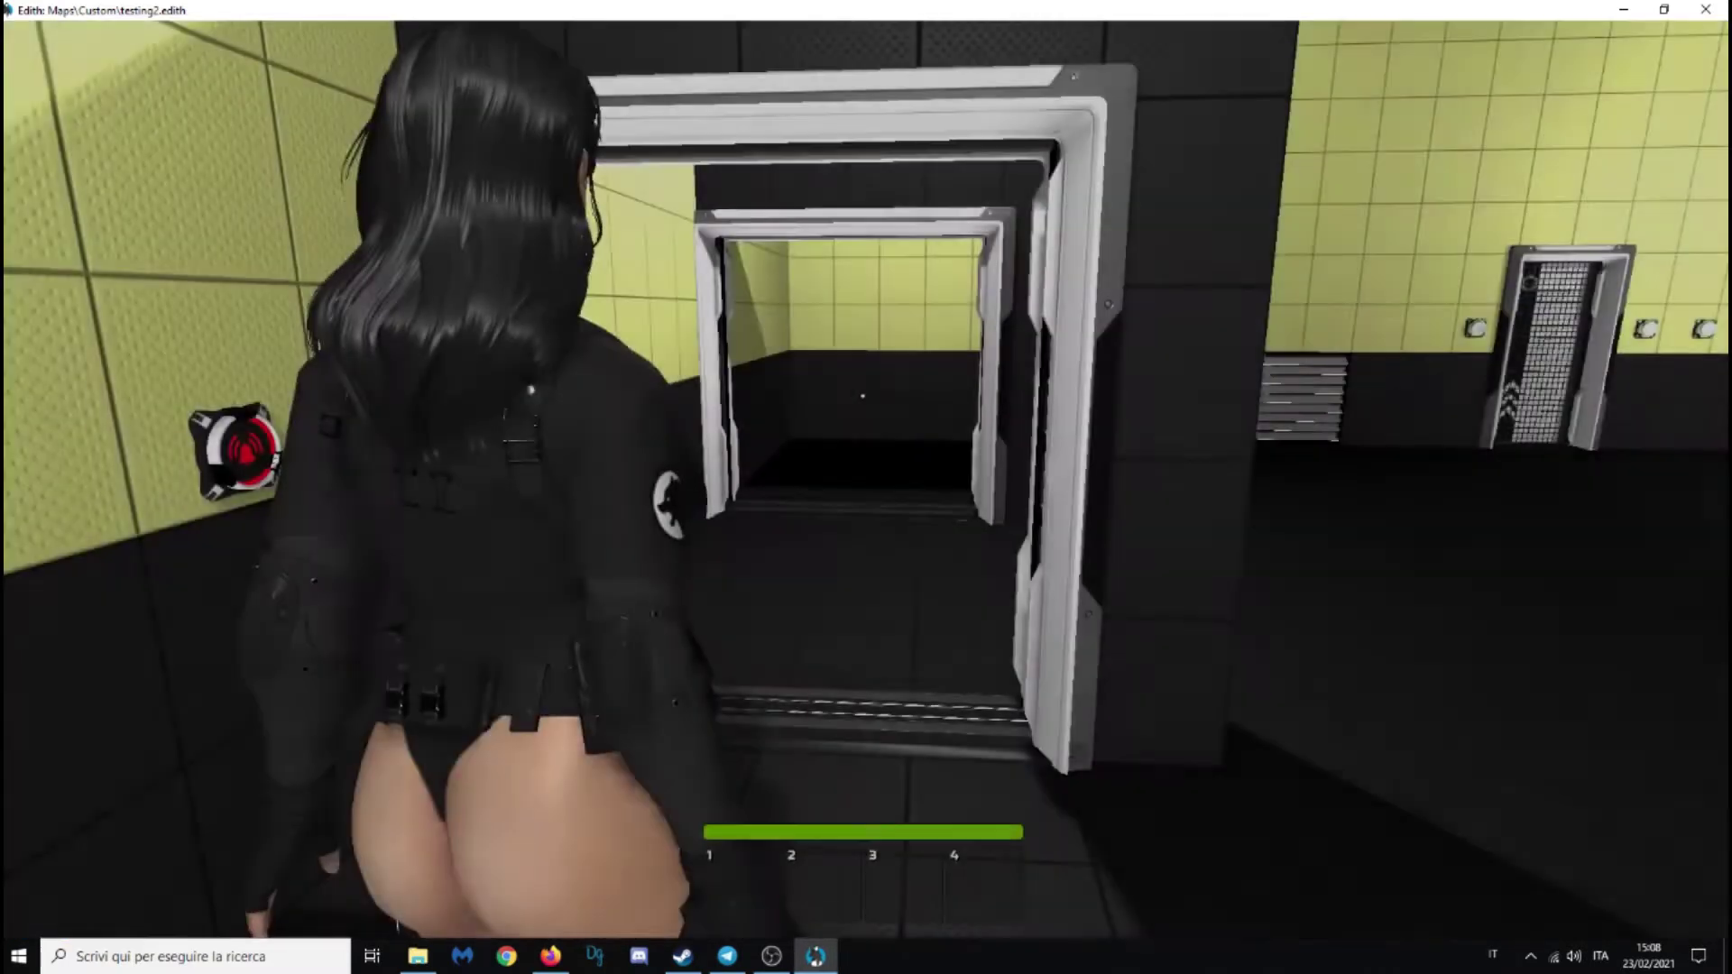
key("shift")
key("s")
key("shift+a")
key("Escape")
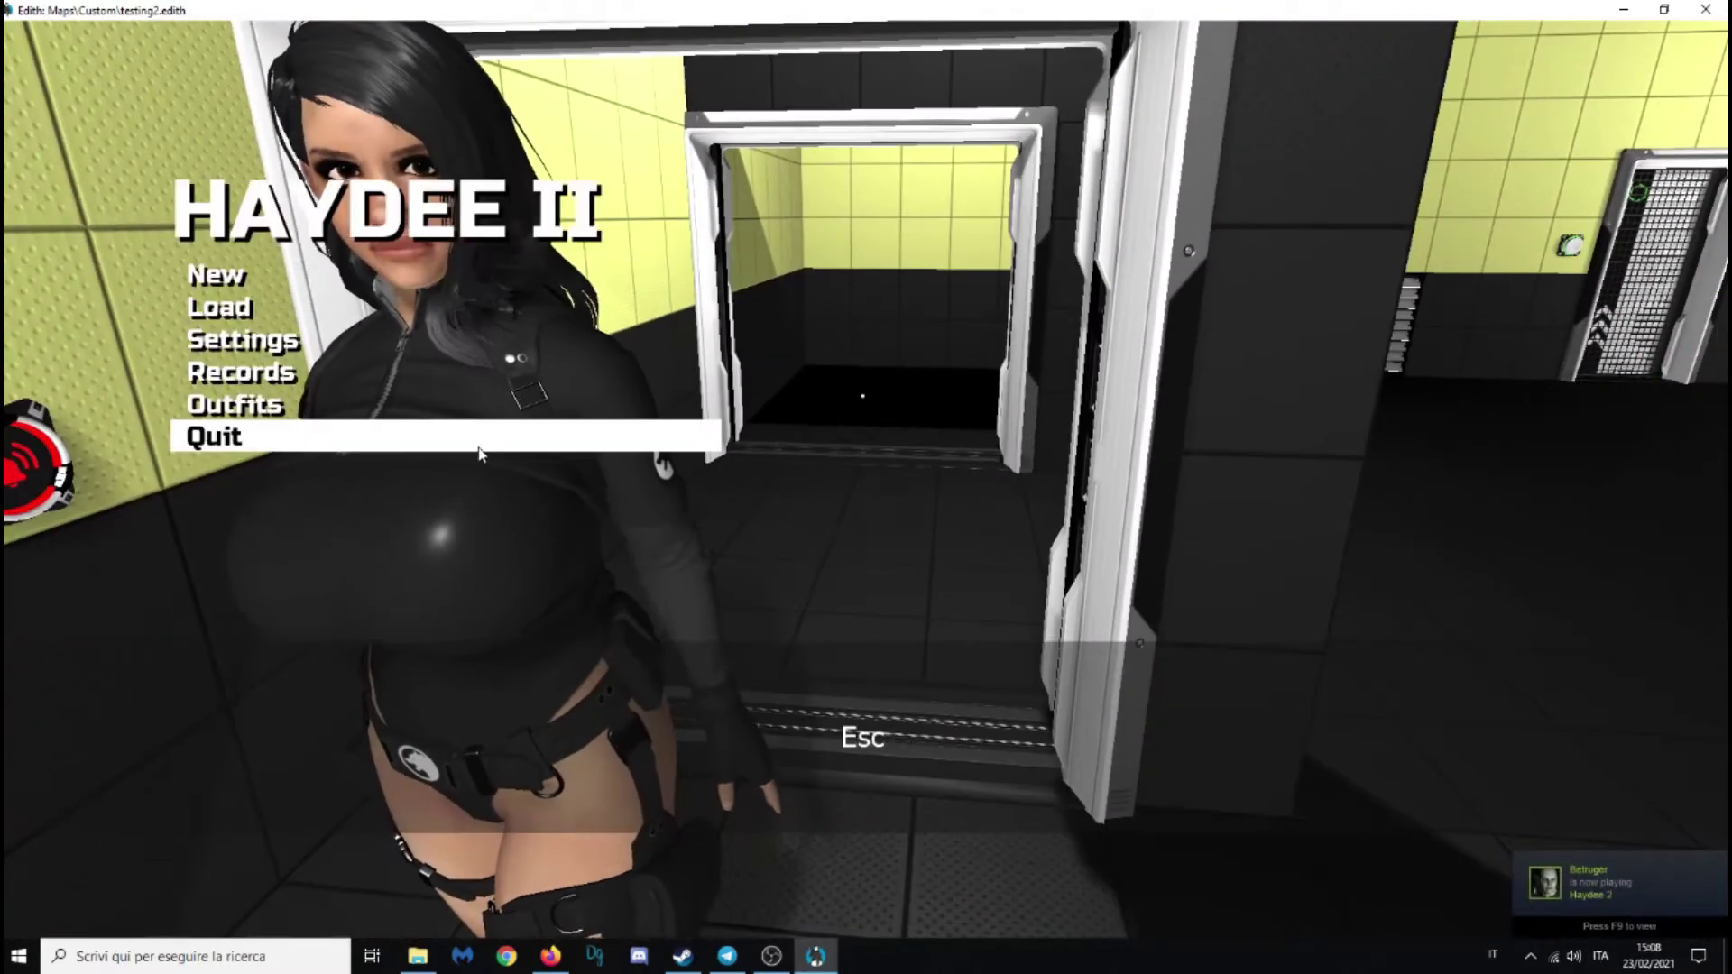
left_click(395, 443)
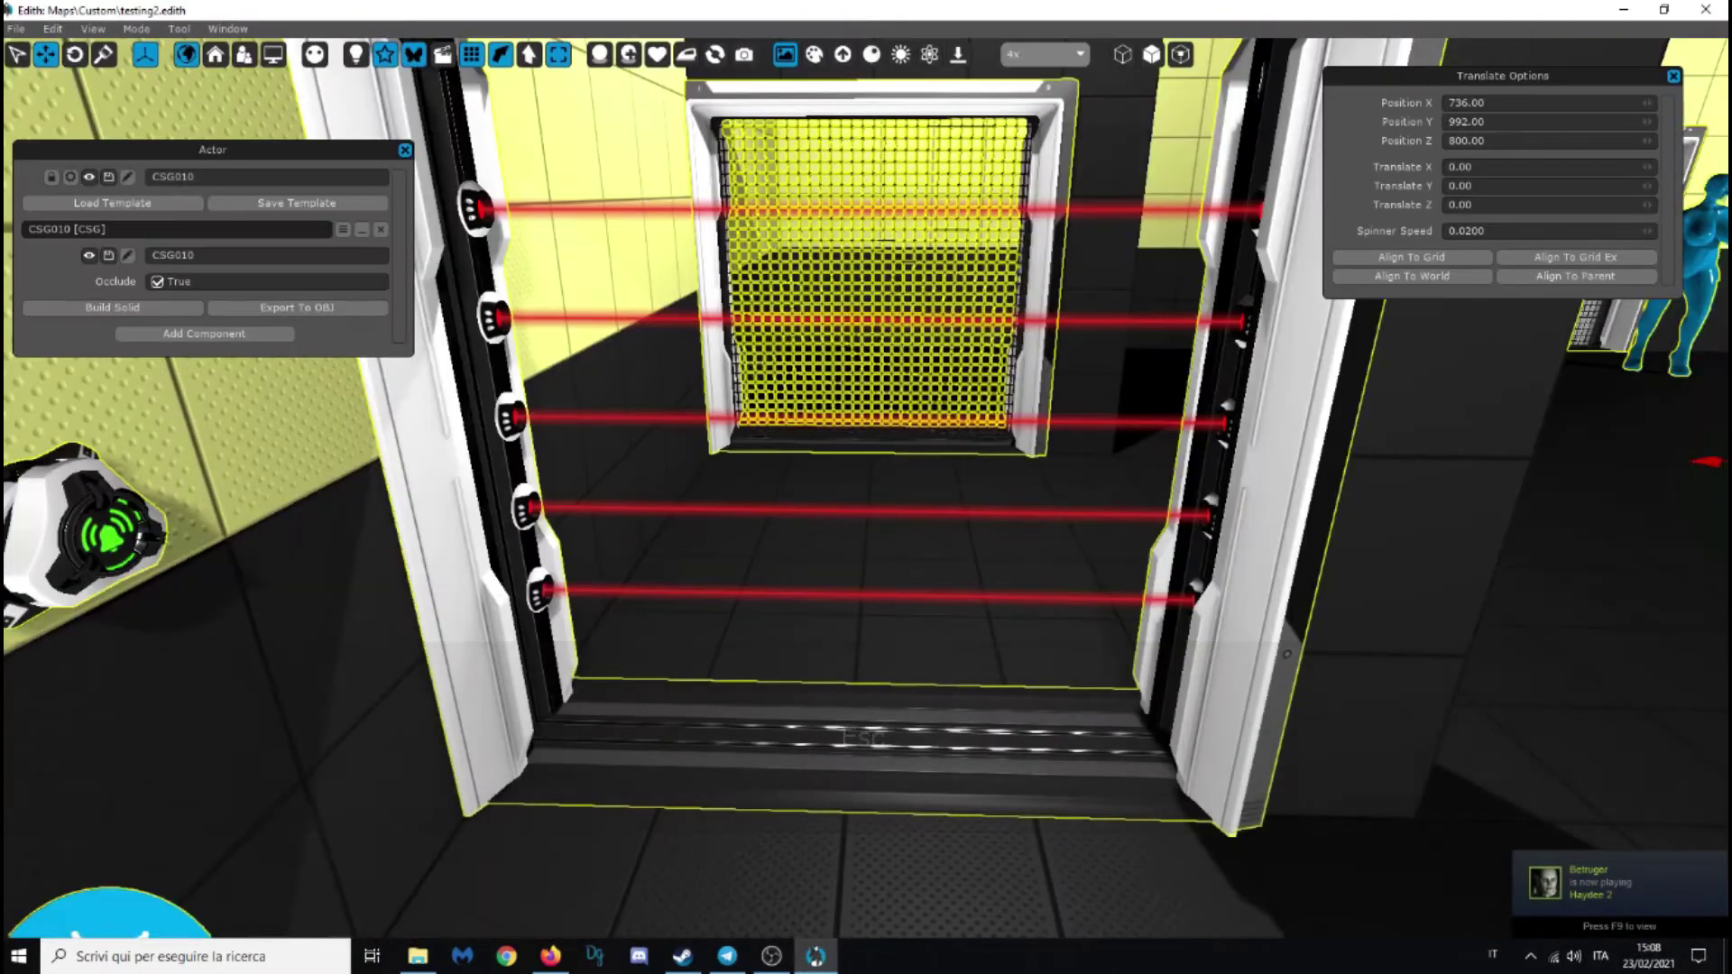
Switch on the circular actor flag for each laser emitter on the door post, from LE1 to LE5
middle_click_drag(395, 443, 629, 305)
left_click(672, 268)
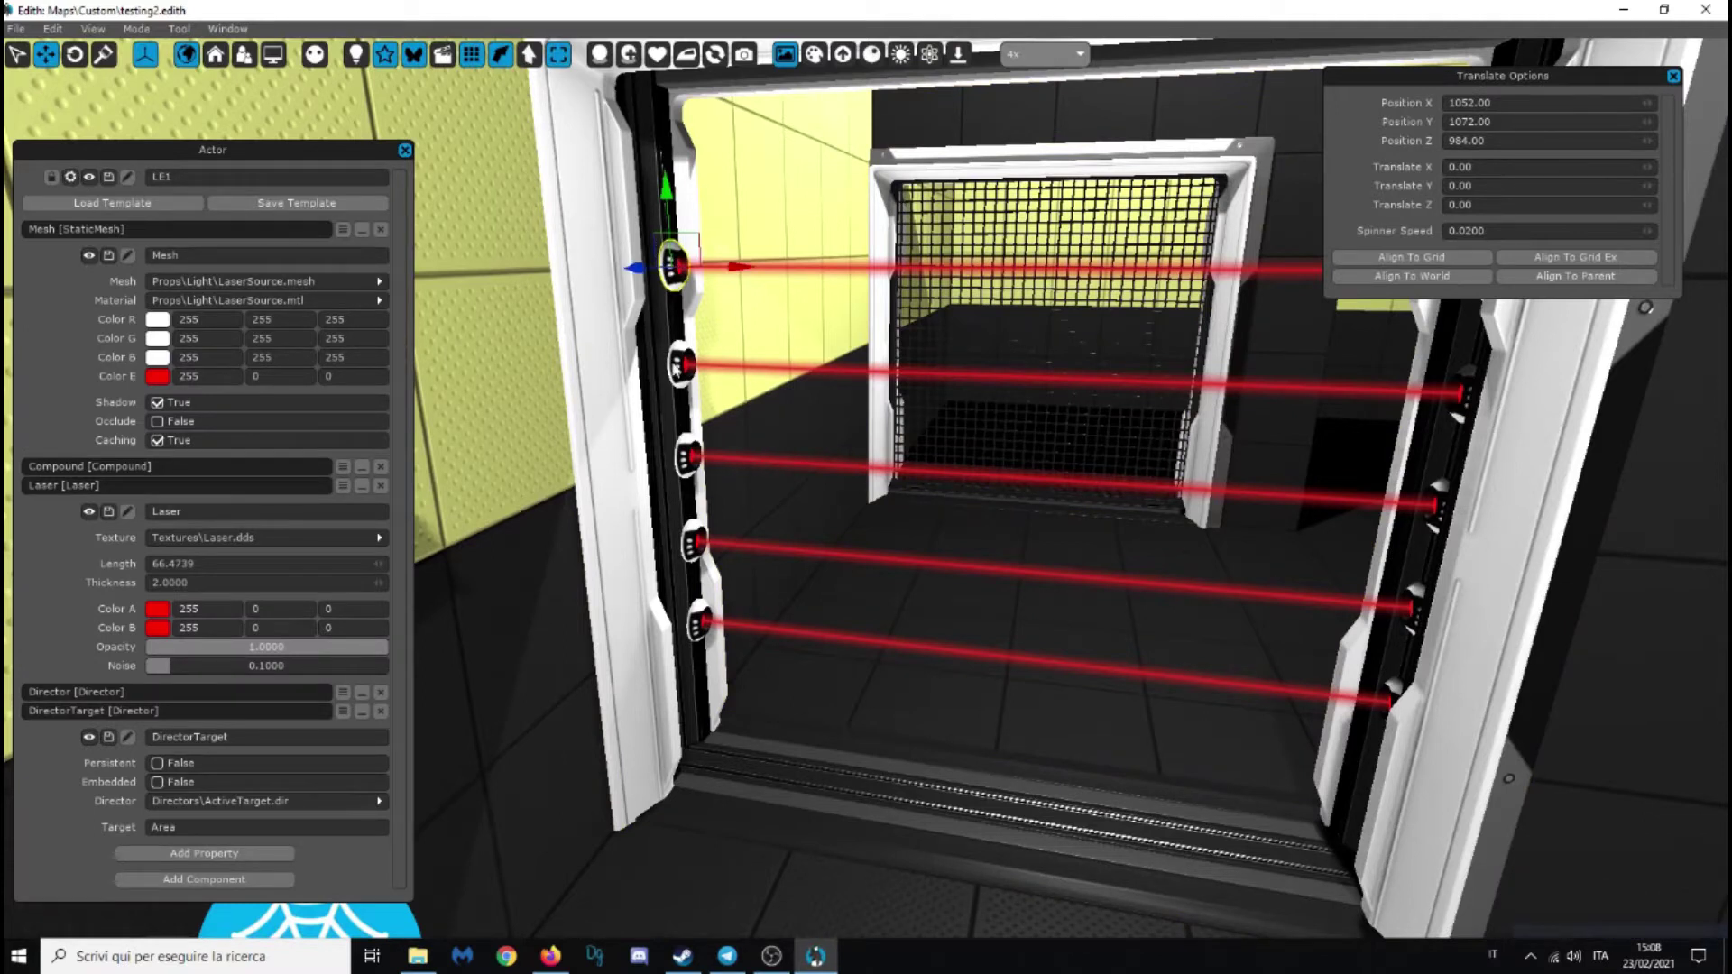
left_click(681, 365)
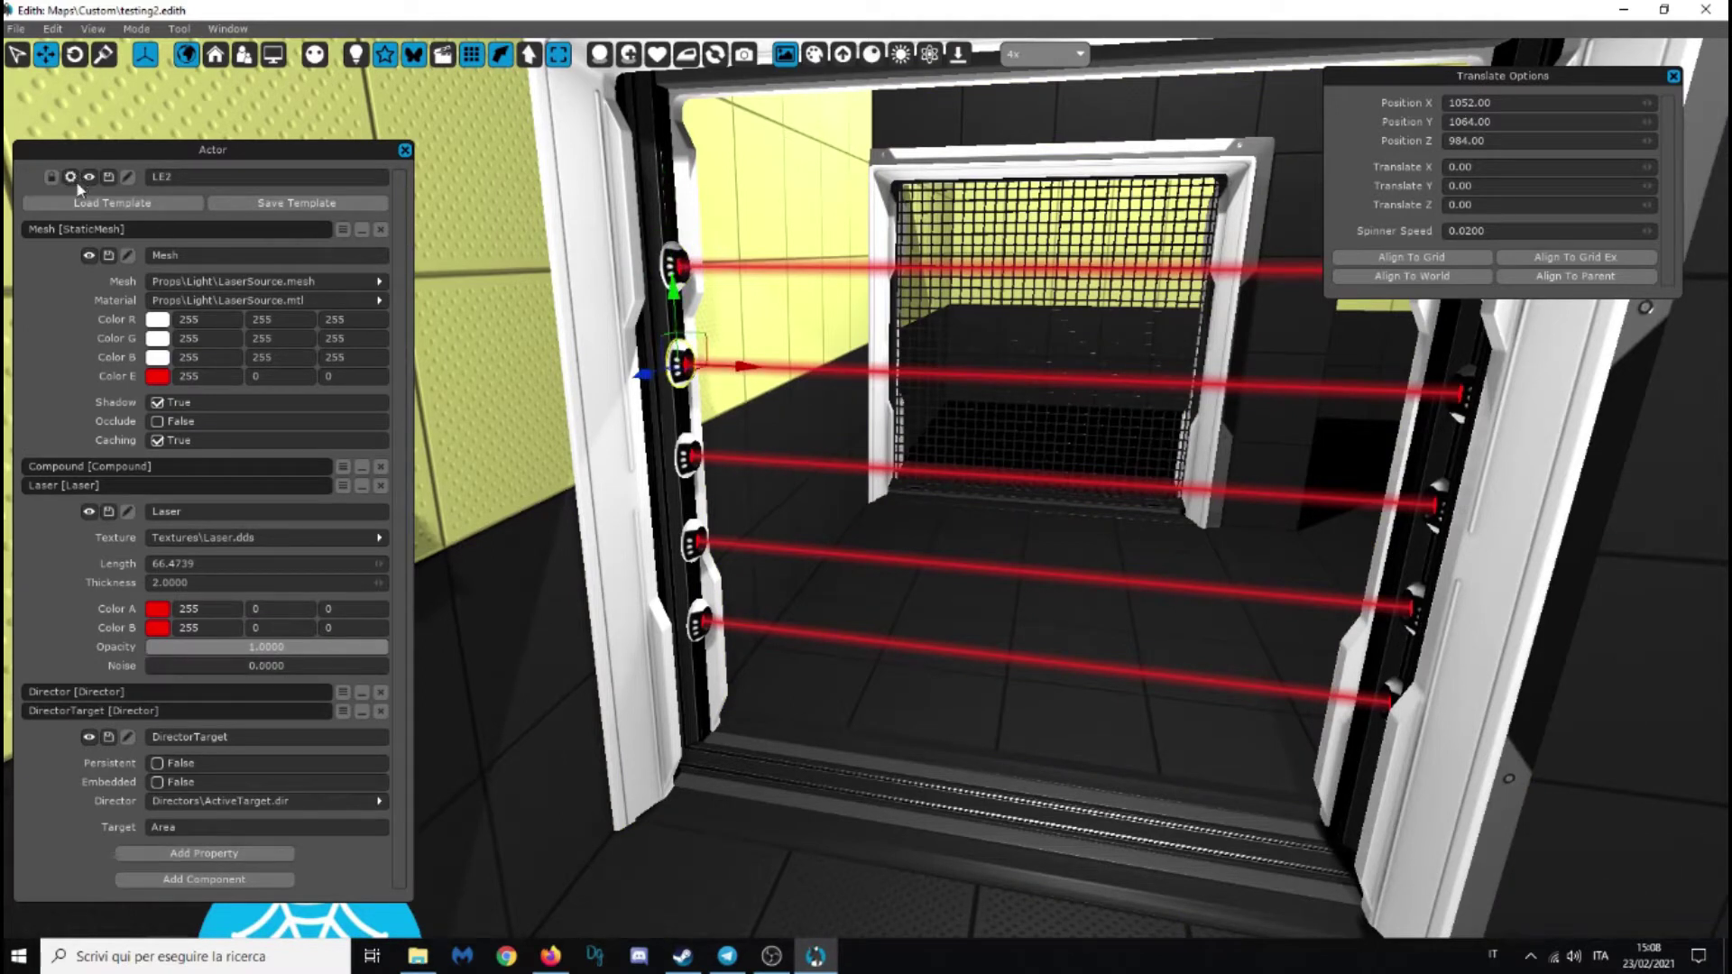
left_click(688, 457)
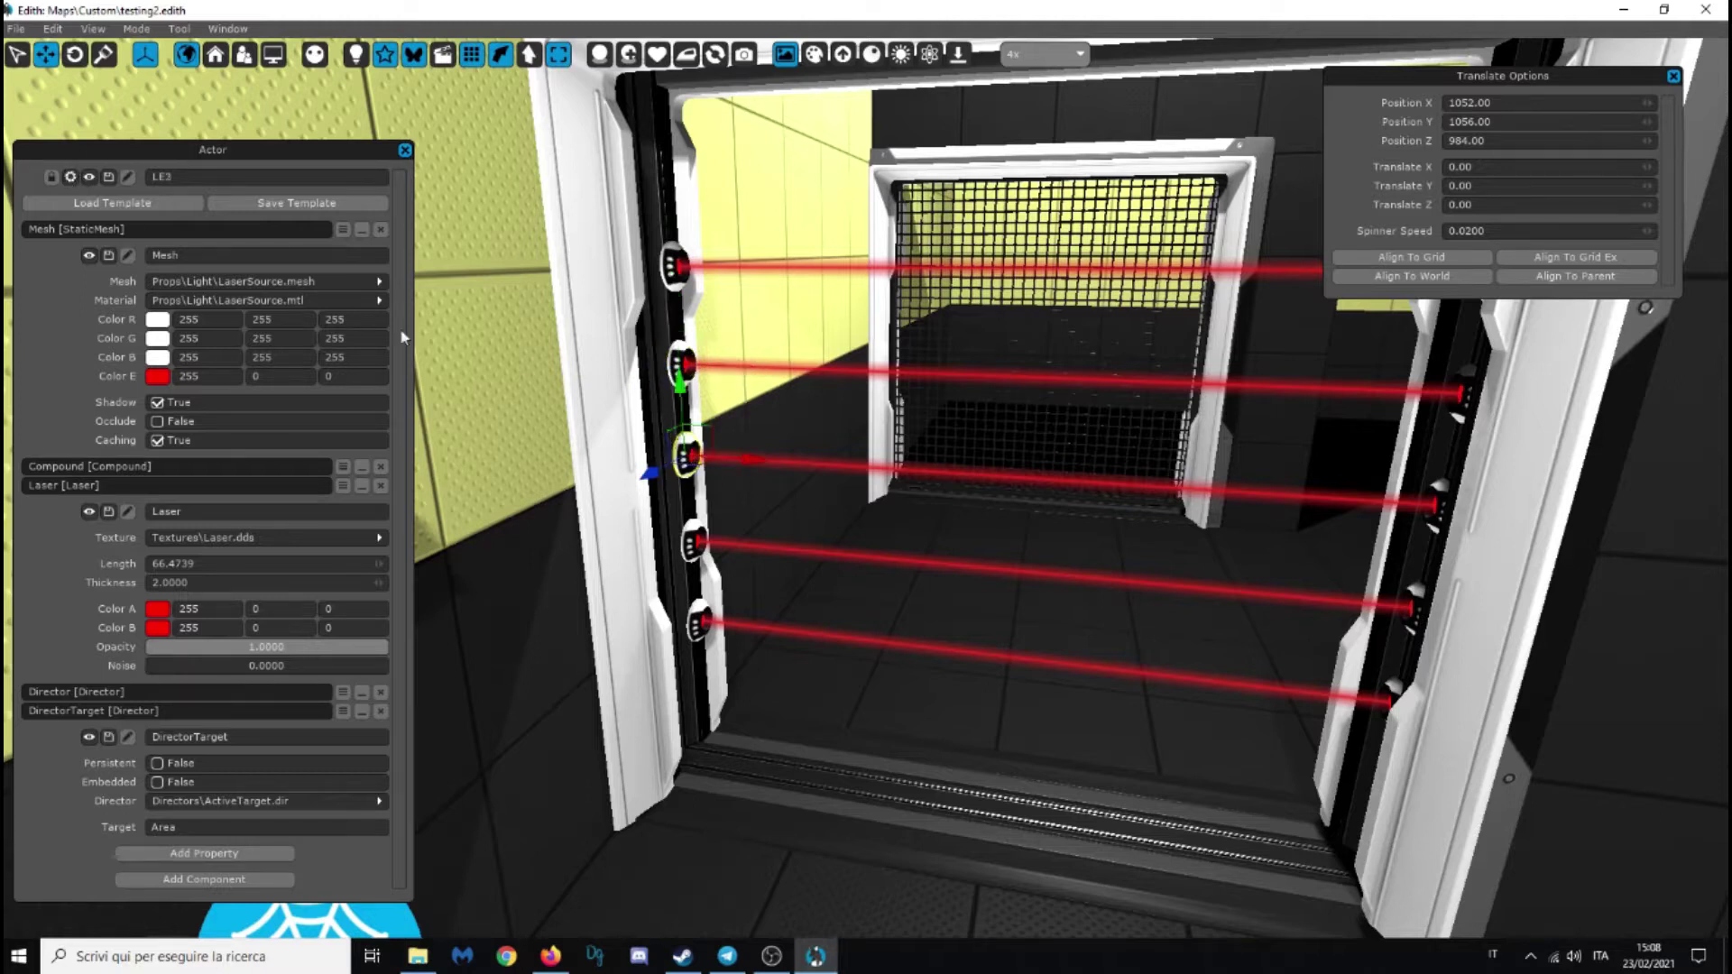
left_click(692, 539)
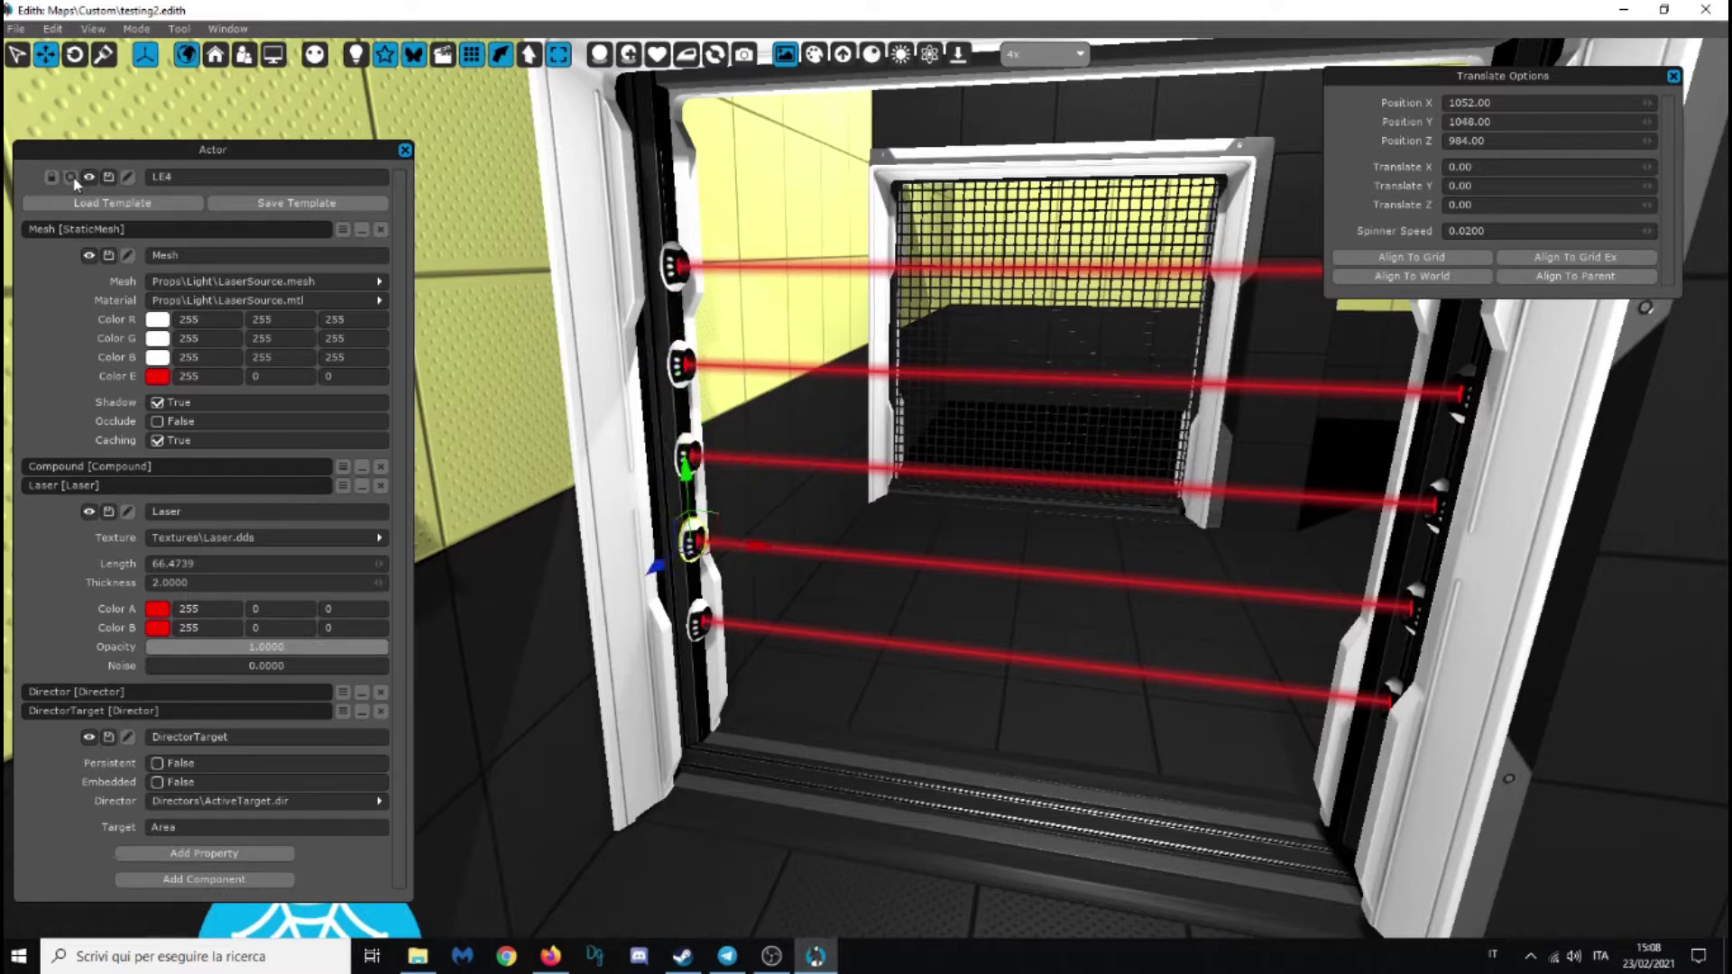
left_click(700, 620)
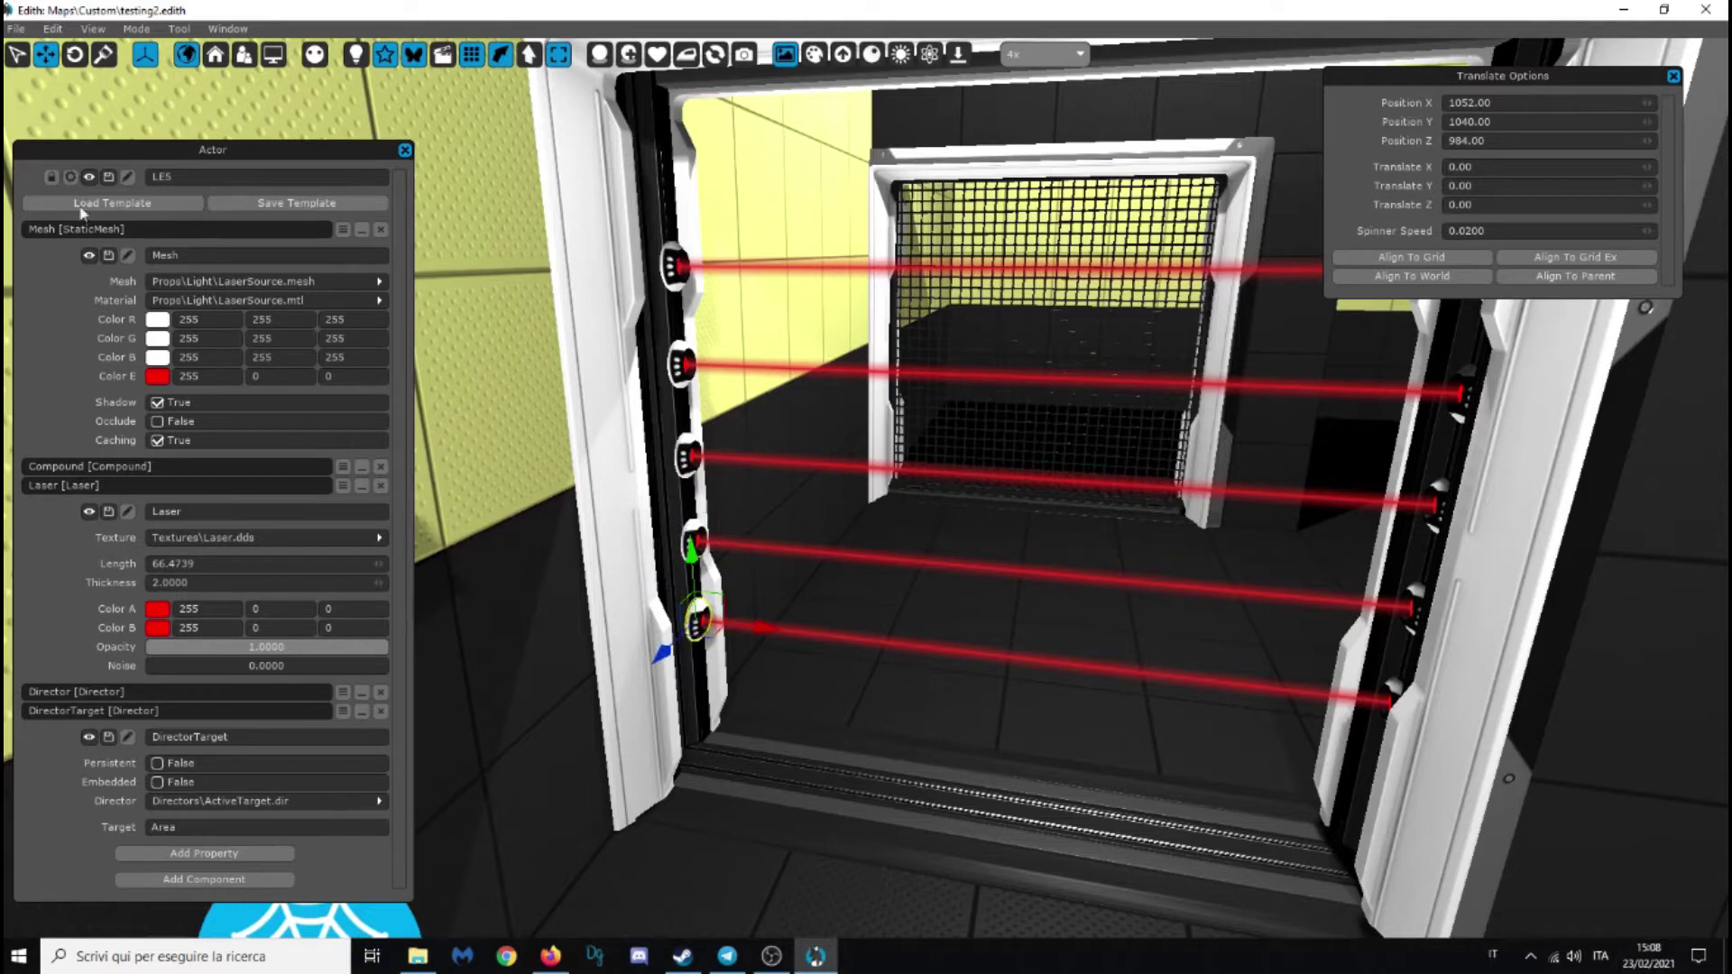
Select all five laser emitters together and move them along the X axis deeper into the door post
right_click_drag(520, 491, 505, 613)
key("w")
key("a")
key("w")
key("s")
key("d")
key("s")
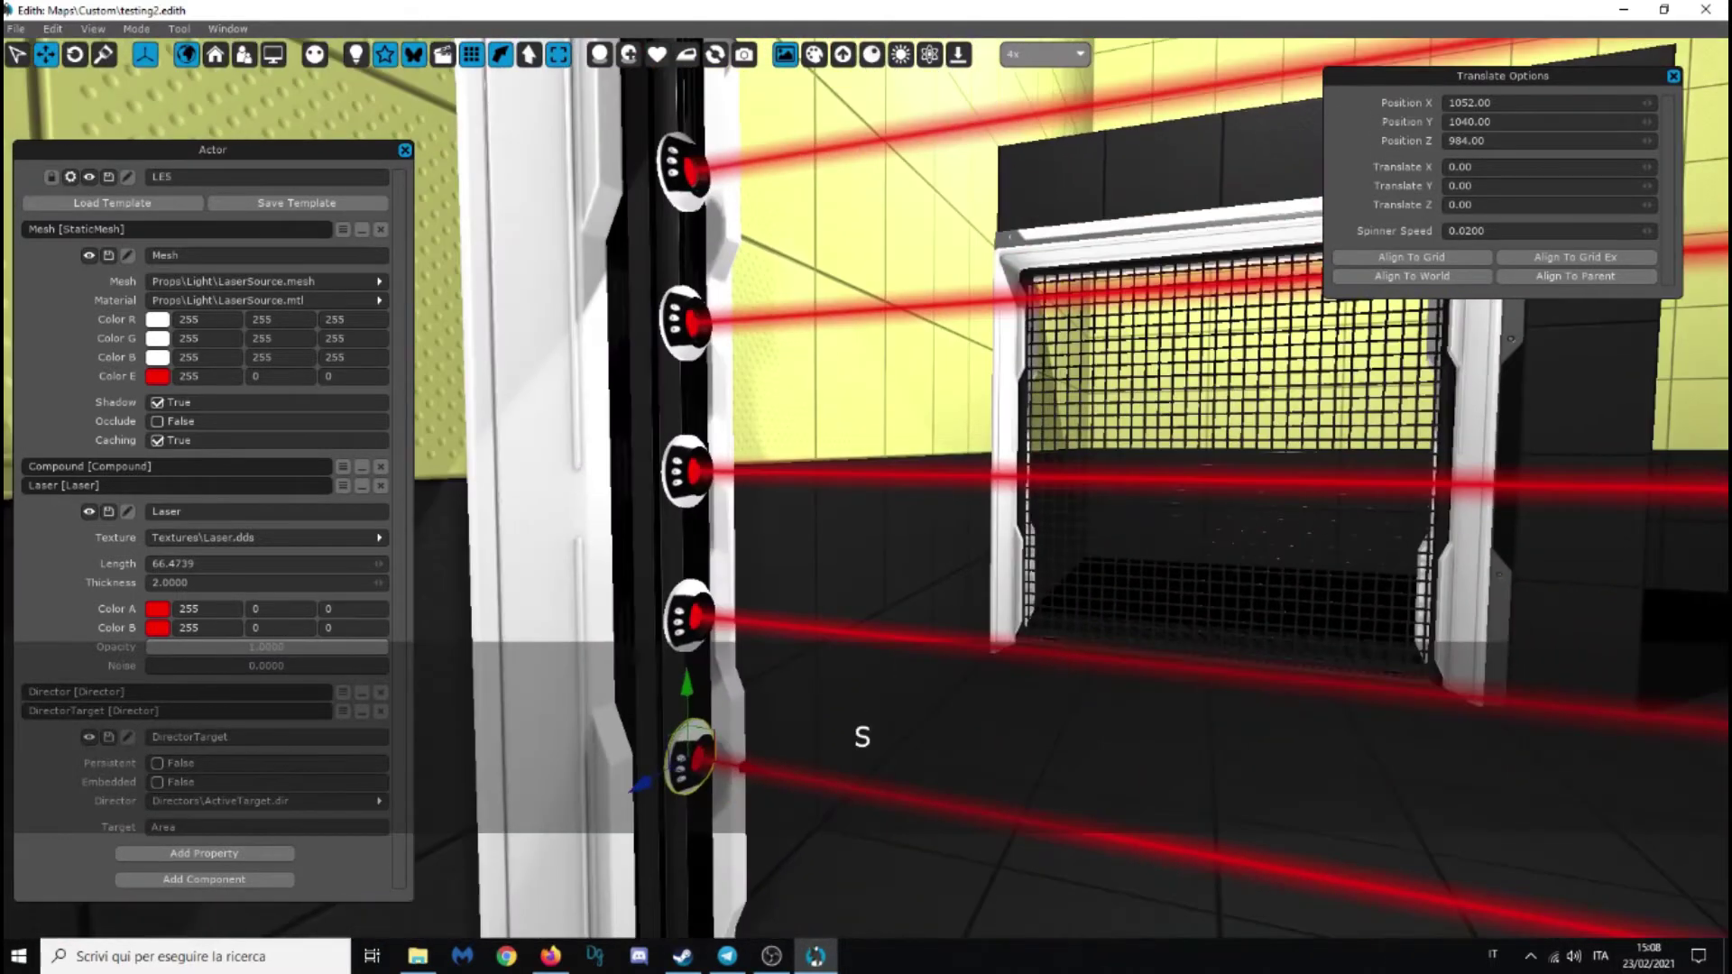
left_click(683, 167)
left_click(683, 322, "shift")
left_click(686, 471, "shift")
left_click(678, 617, "shift")
left_click(685, 757, "shift")
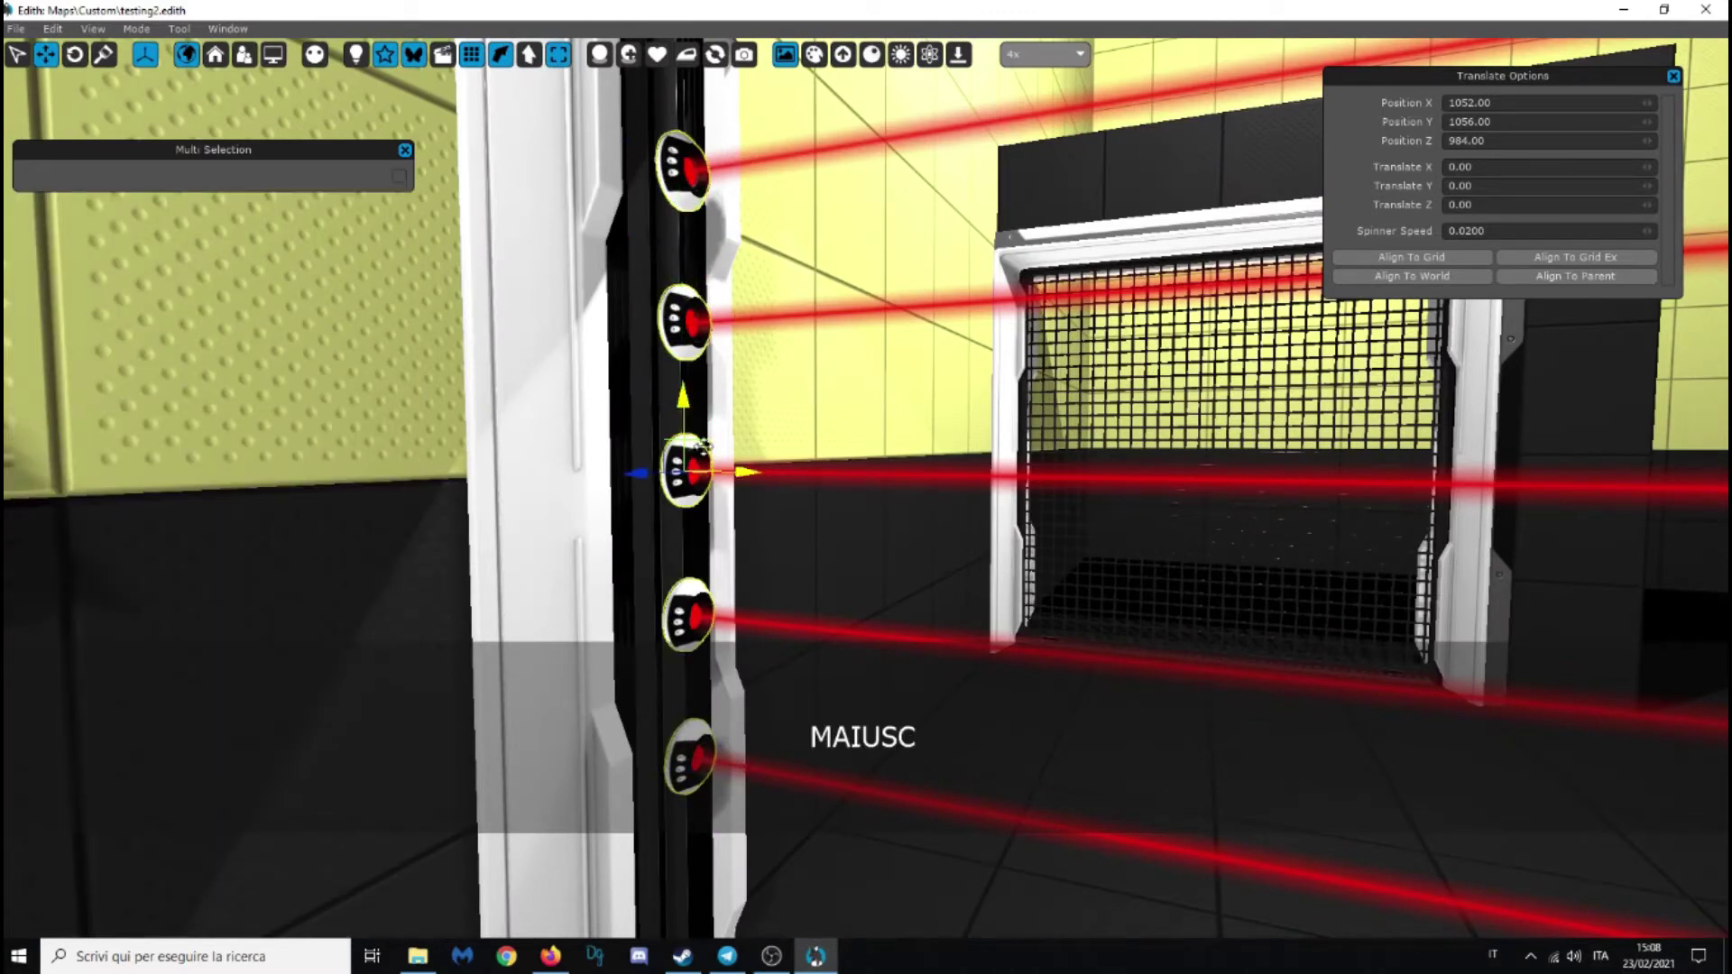
left_click_drag(750, 475, 710, 474)
Save the map again, check the five laser beams across the doorway in a playtest, and return to the editor
right_click_drag(710, 474, 904, 660)
key("a")
key("d")
left_click(891, 649)
key("w")
key("ctrl+s")
key("F5")
left_click(840, 537)
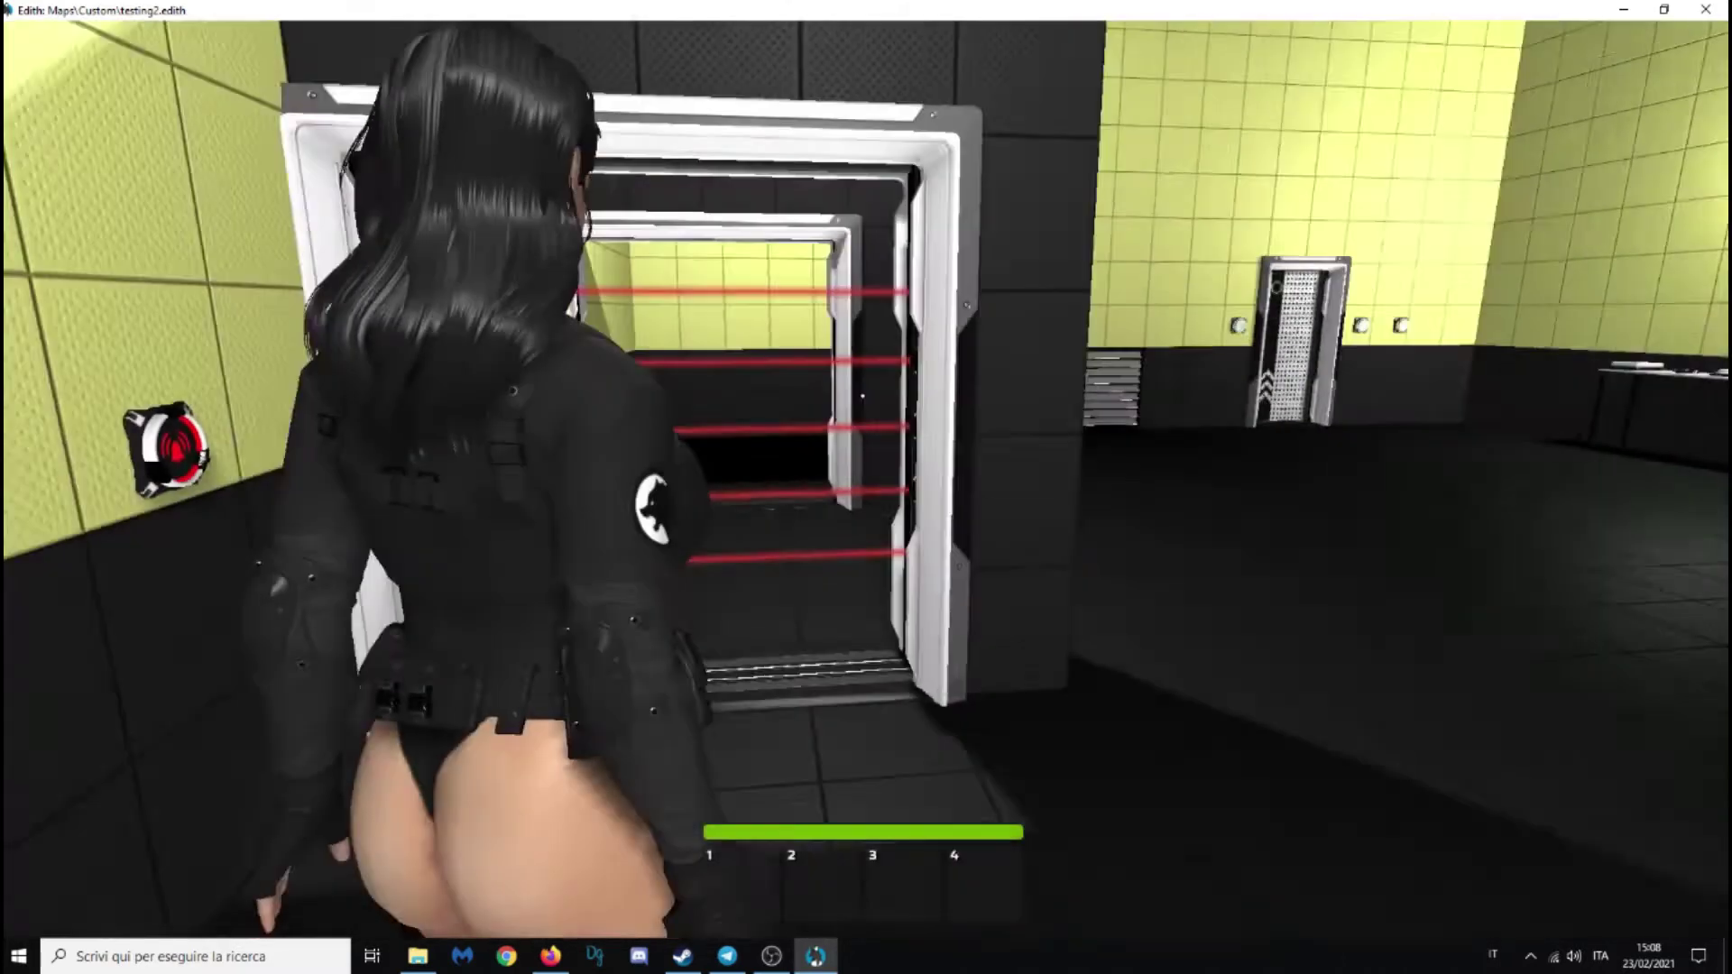
key("shift")
key("shift+s")
key("shift+d")
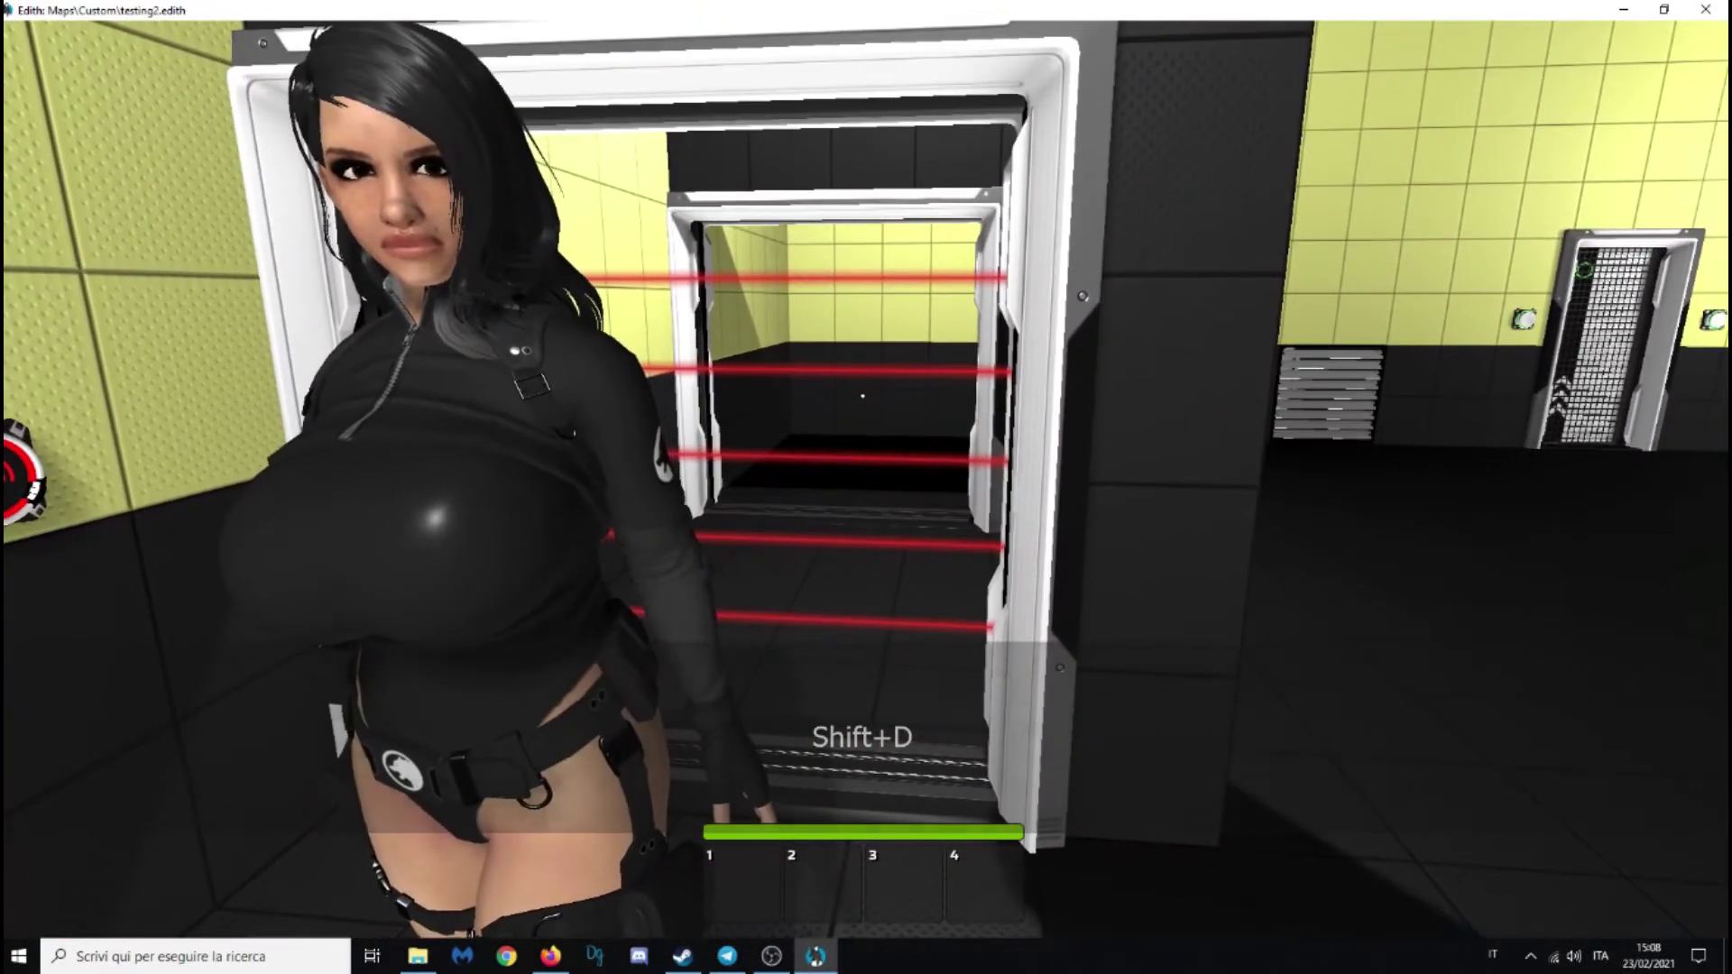
key("shift")
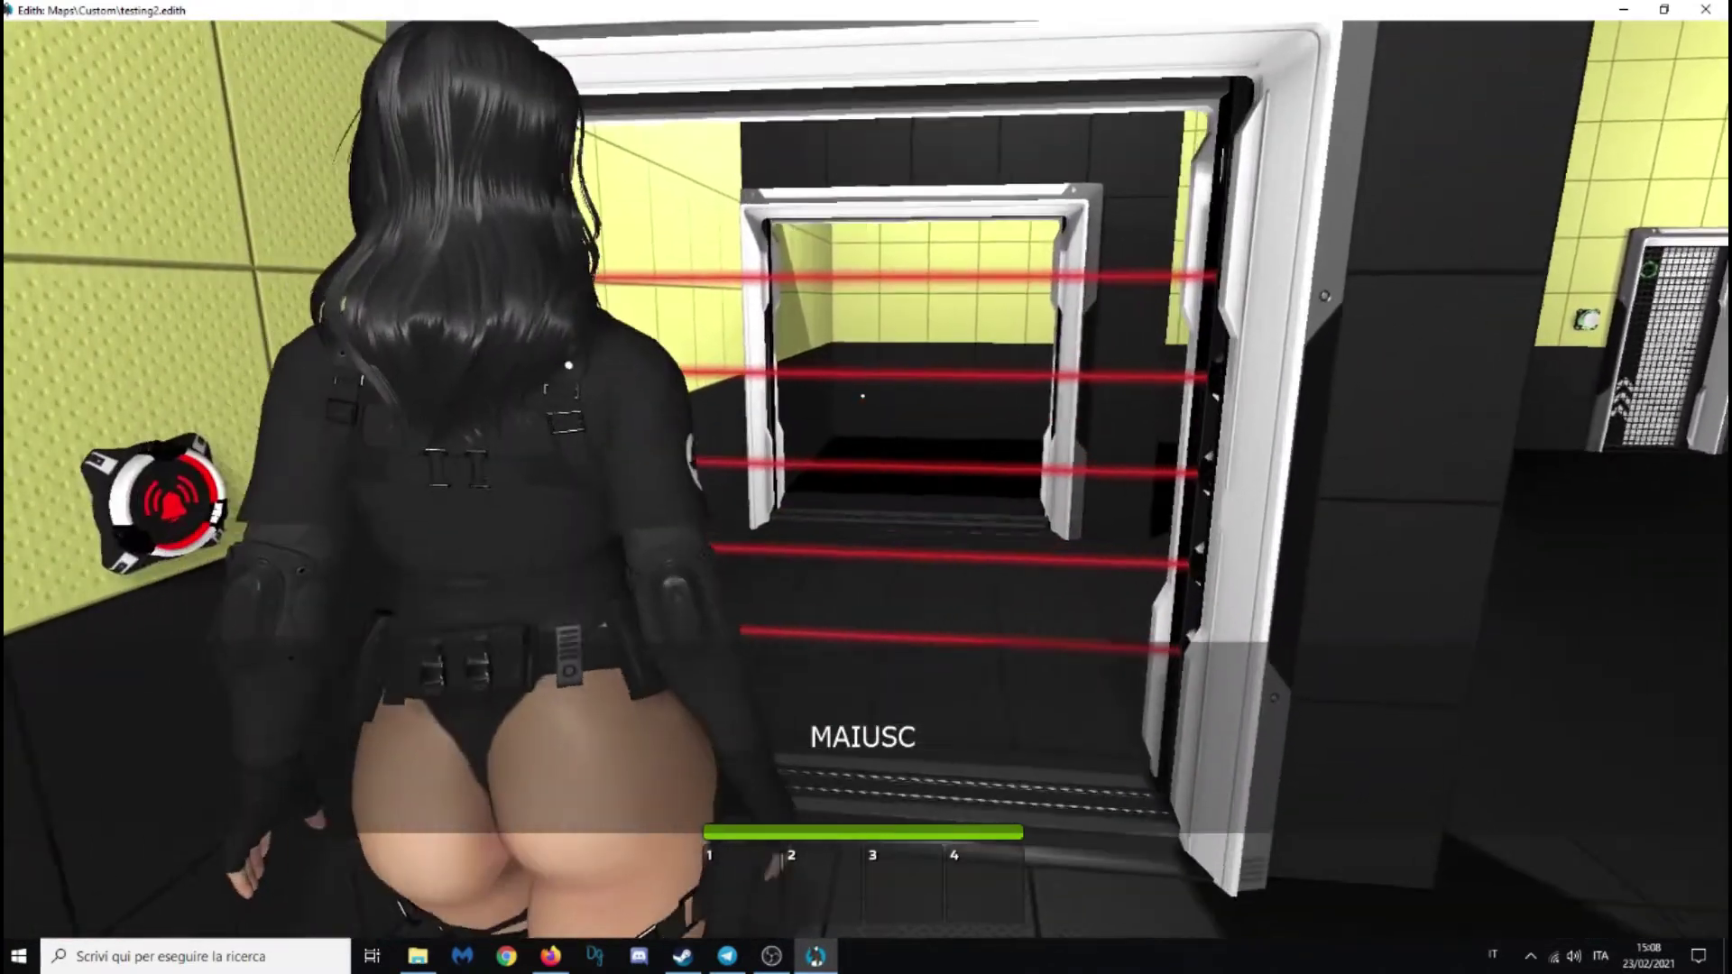
key("Escape")
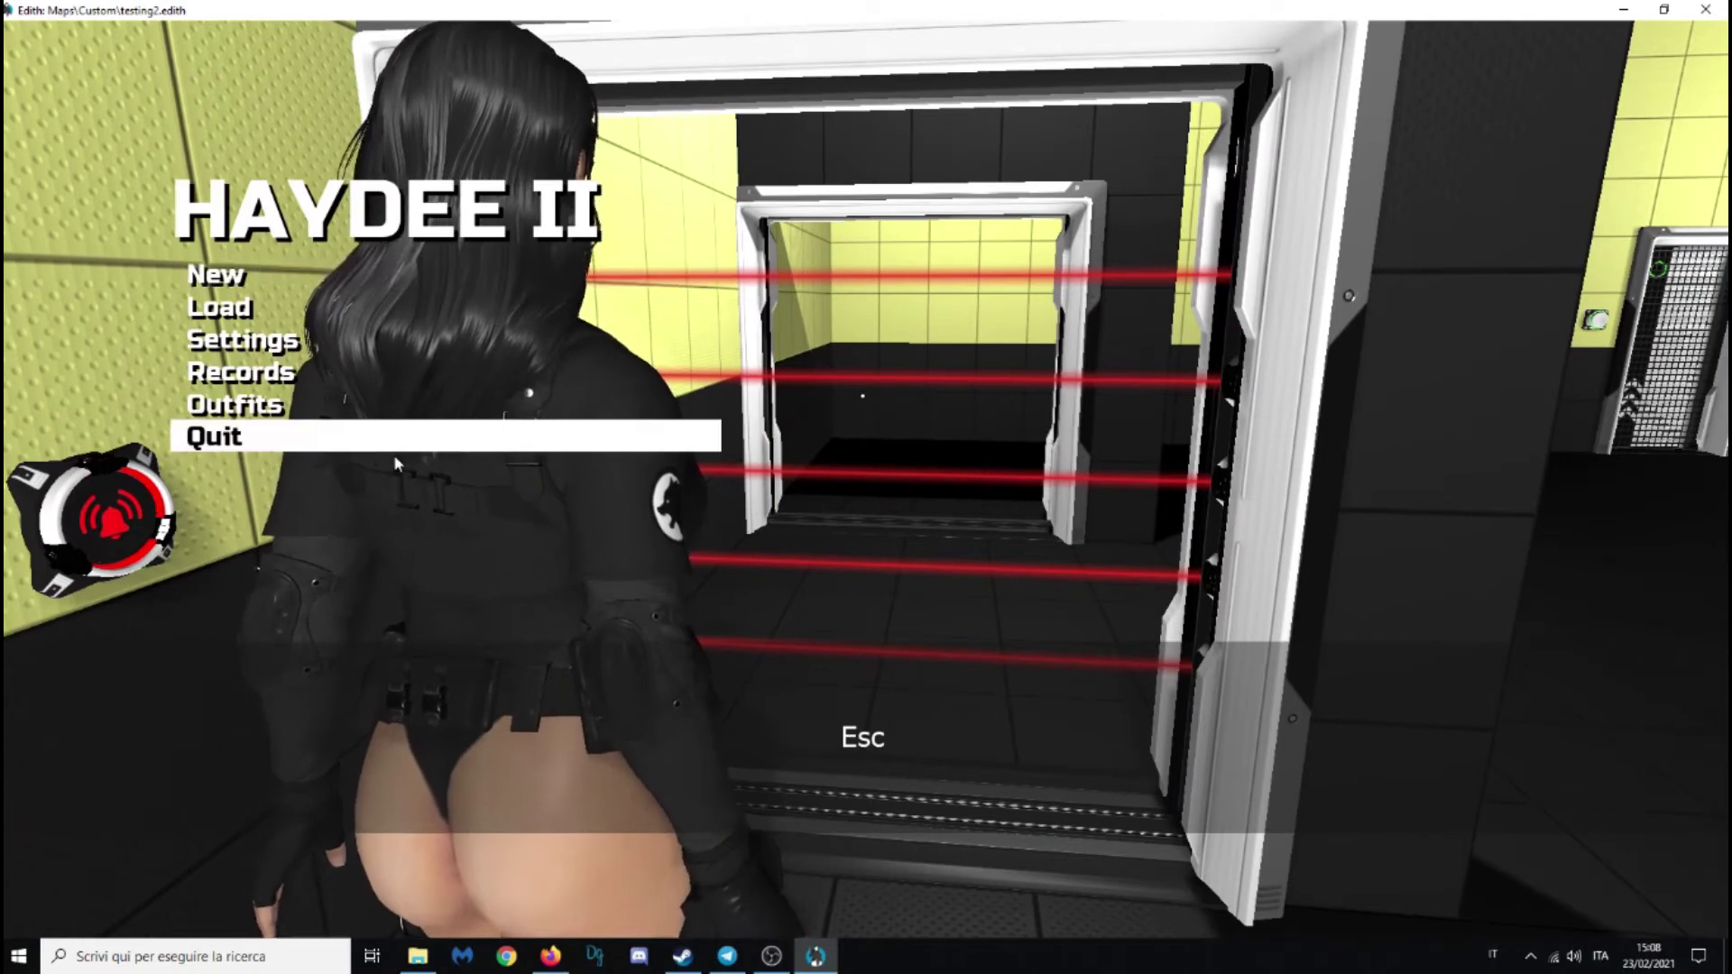
left_click(375, 444)
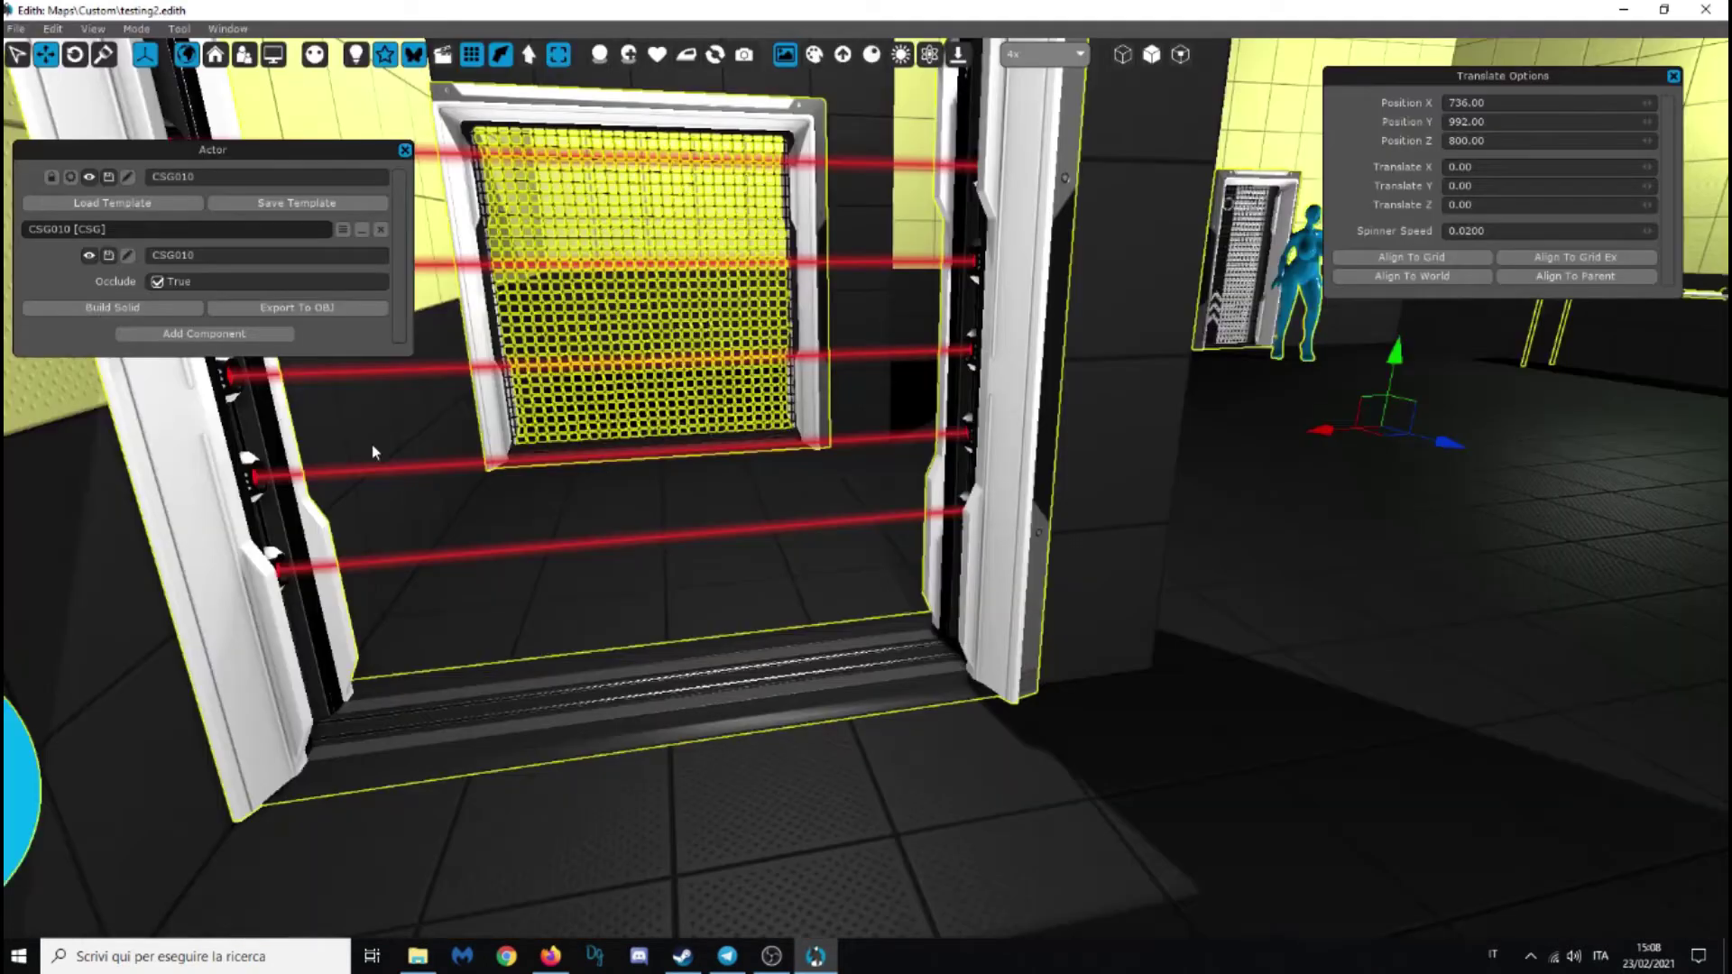
Spawn a gameplay Area on the floor before the laser doorway and raise it to about Y 1045
right_click_drag(371, 445, 188, 354)
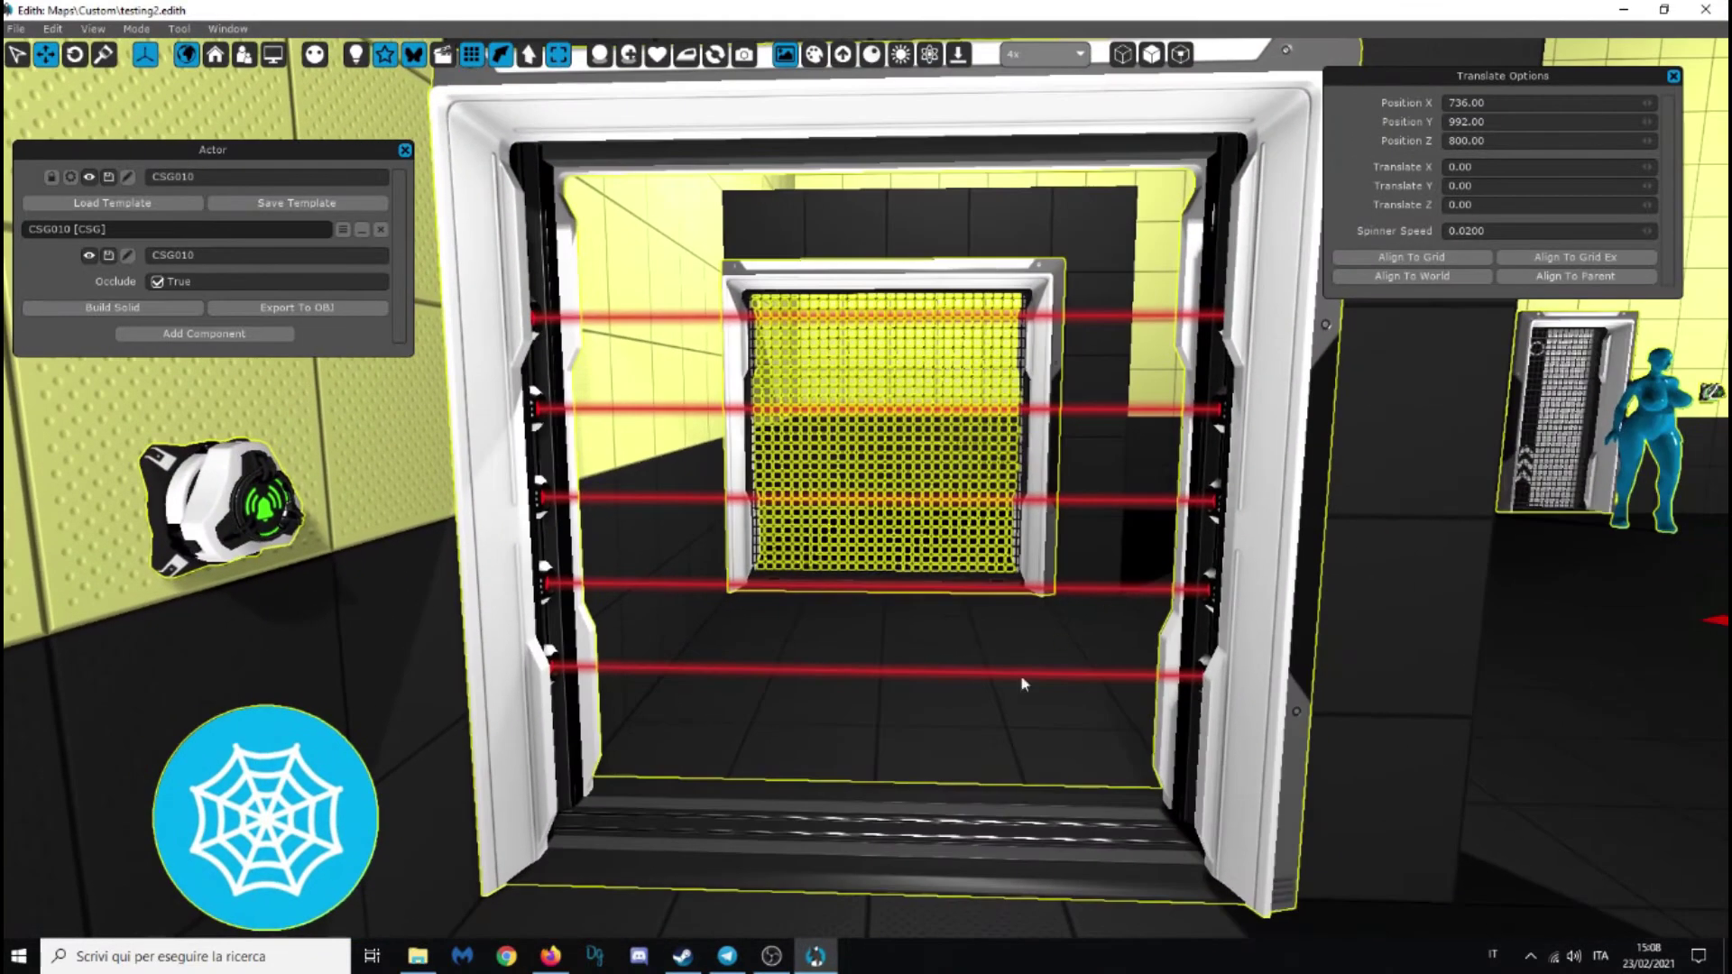
right_click(767, 804)
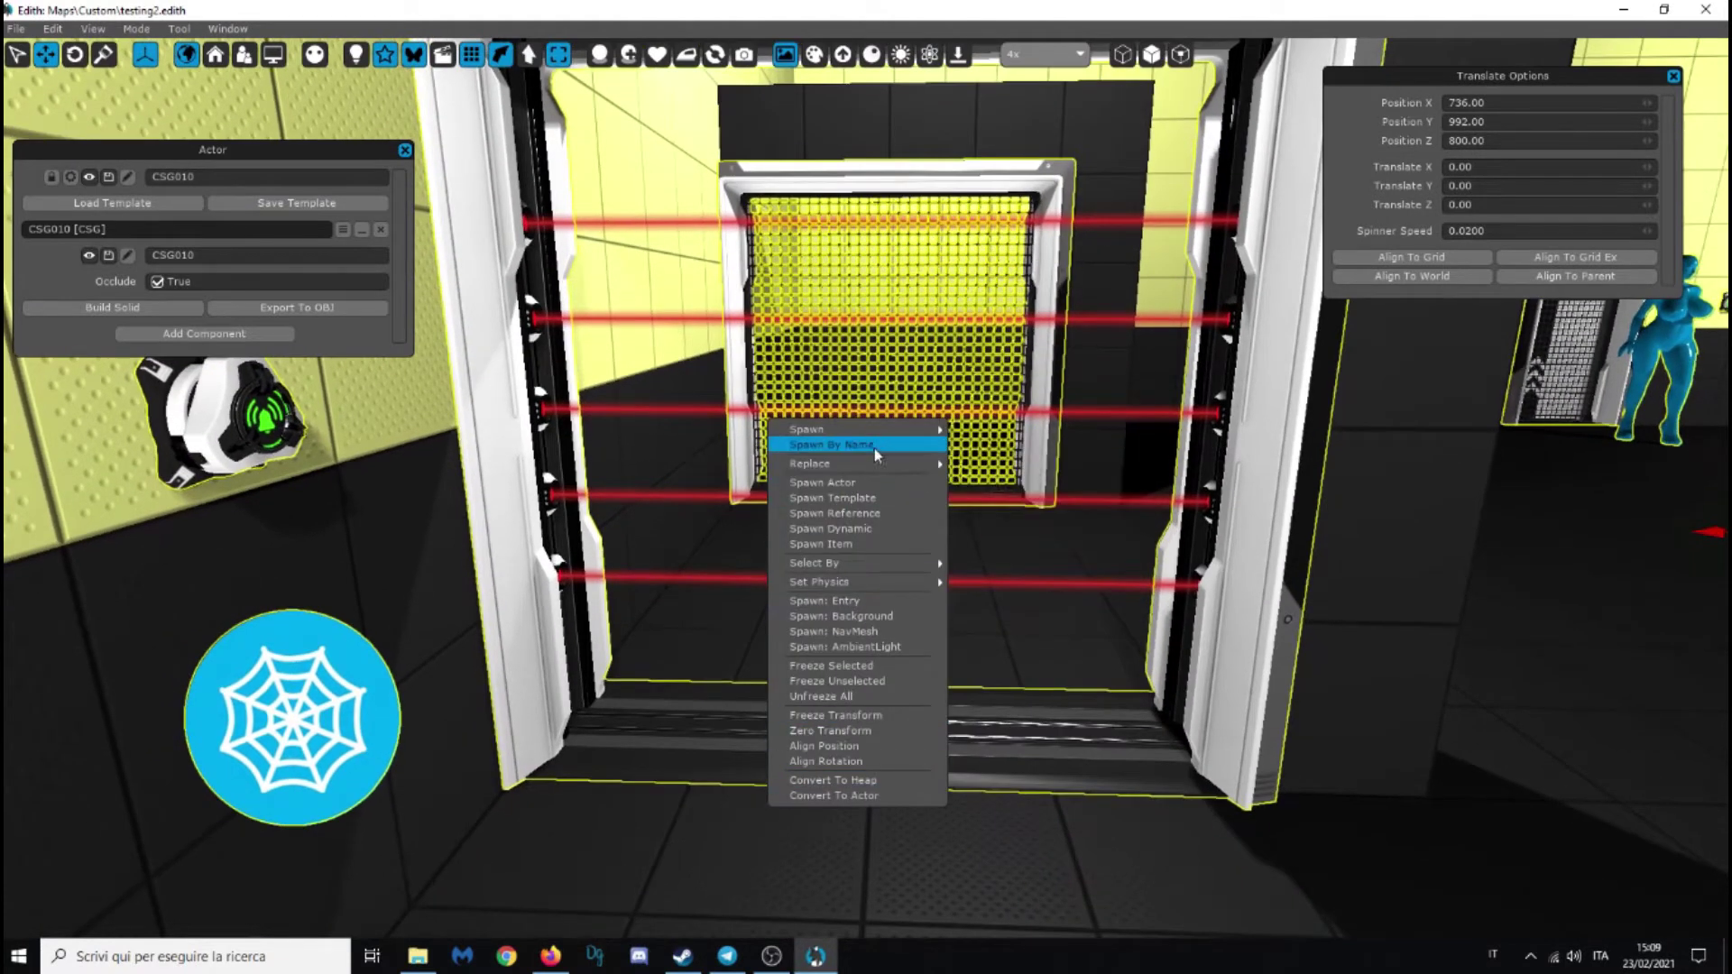
mouse_move(866, 430)
mouse_move(1028, 462)
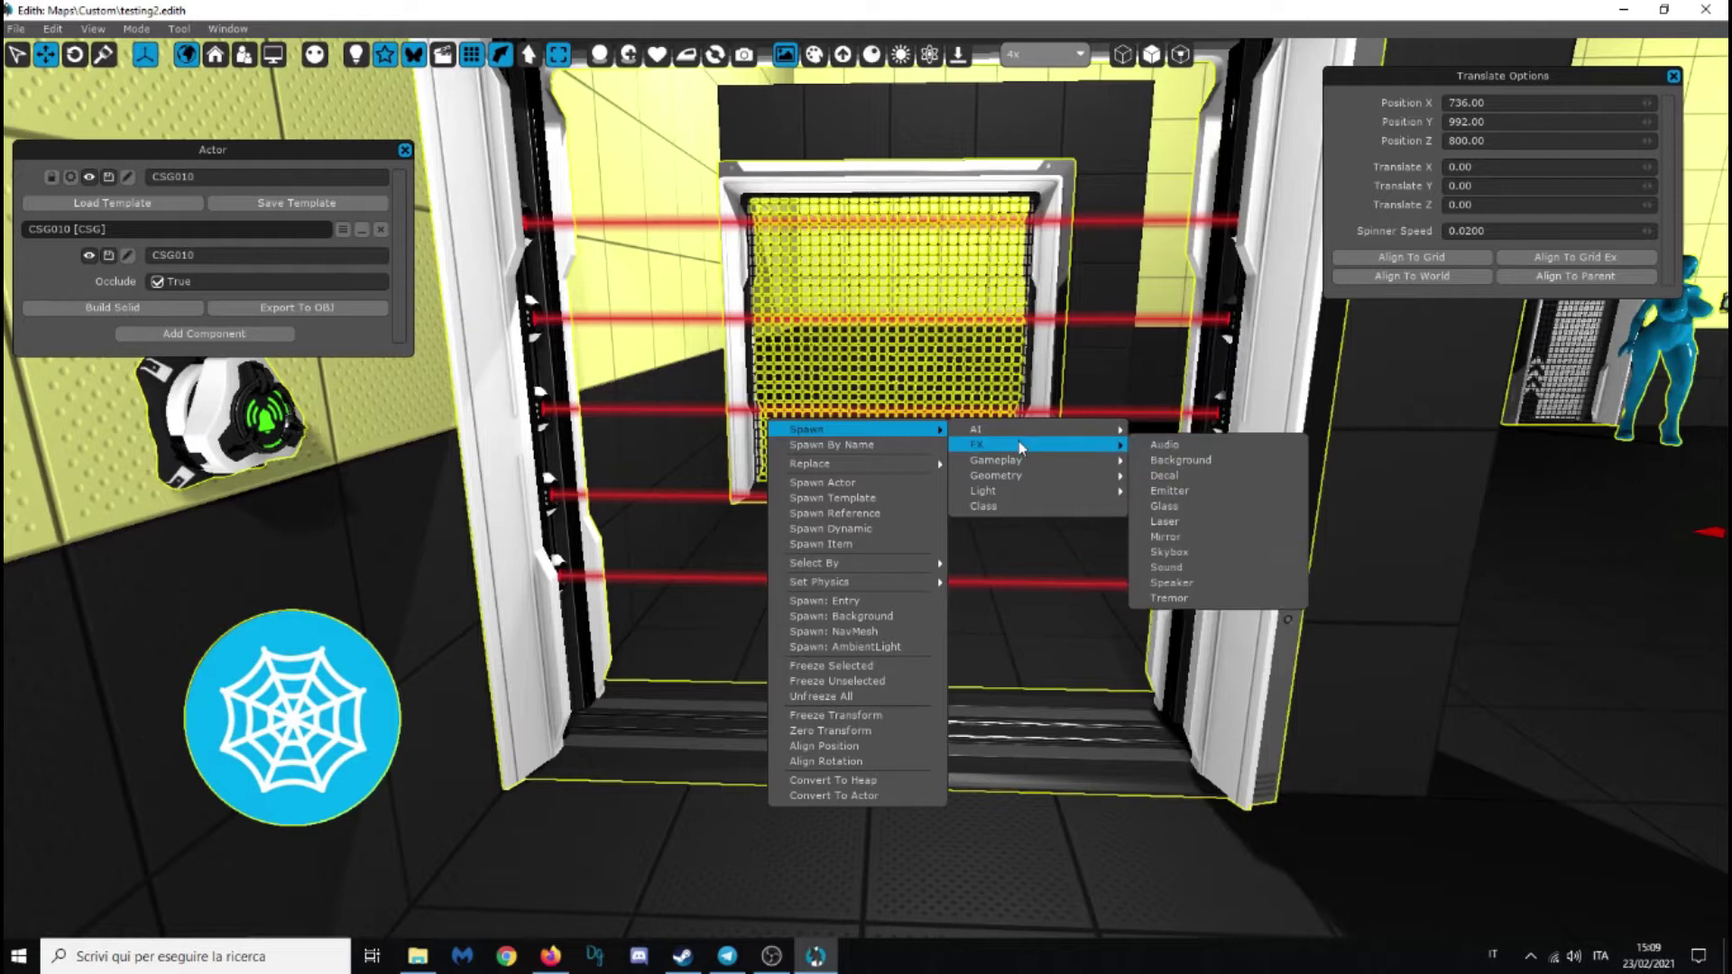
mouse_move(1069, 462)
left_click(1150, 460)
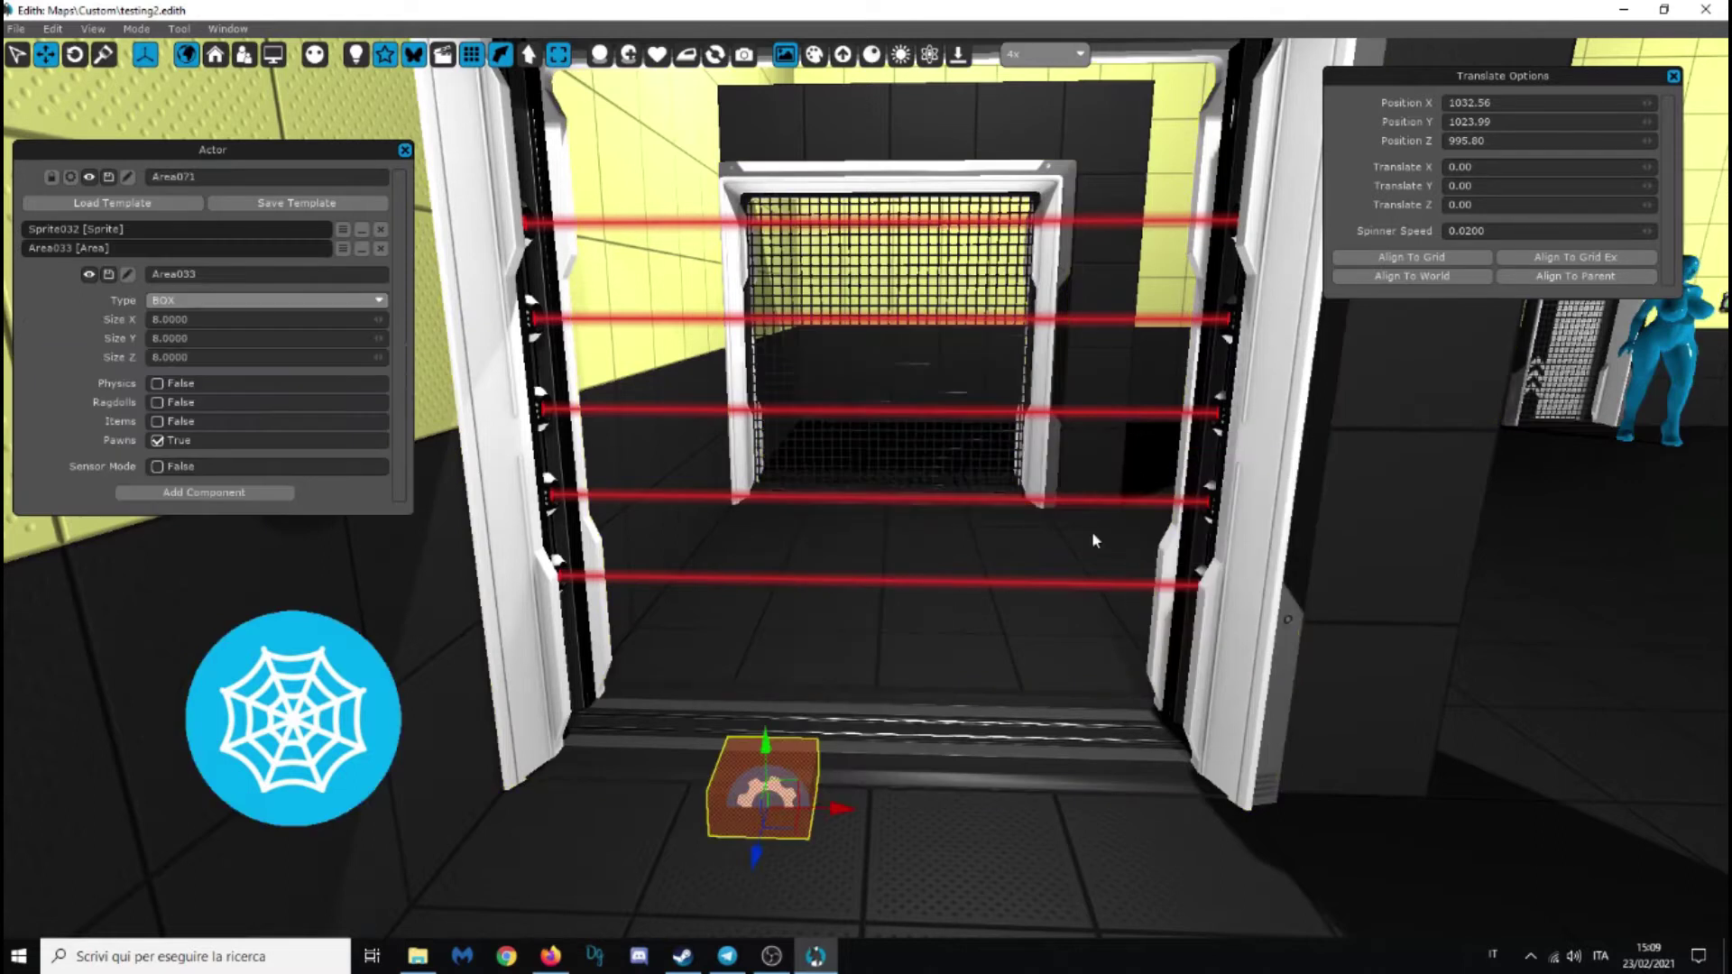
left_click_drag(830, 614, 843, 383)
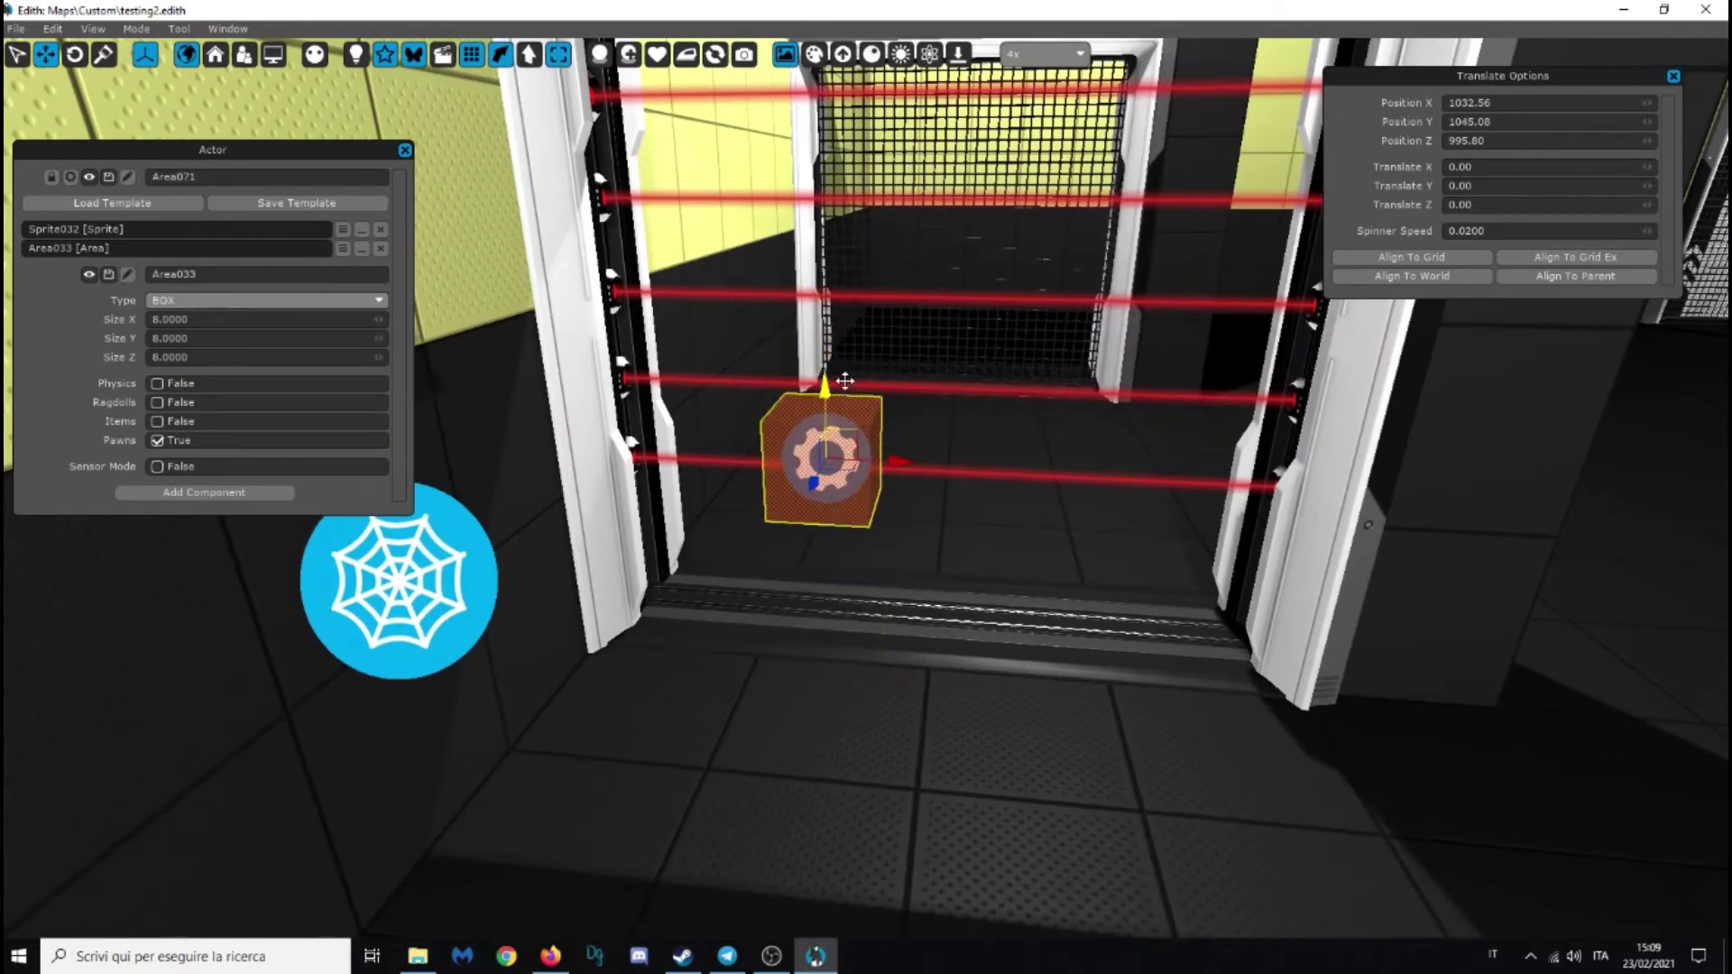
Set the area's Size X to 40 and centre it across the doorway at about X 1025
right_click_drag(848, 439, 848, 569)
left_click(280, 324)
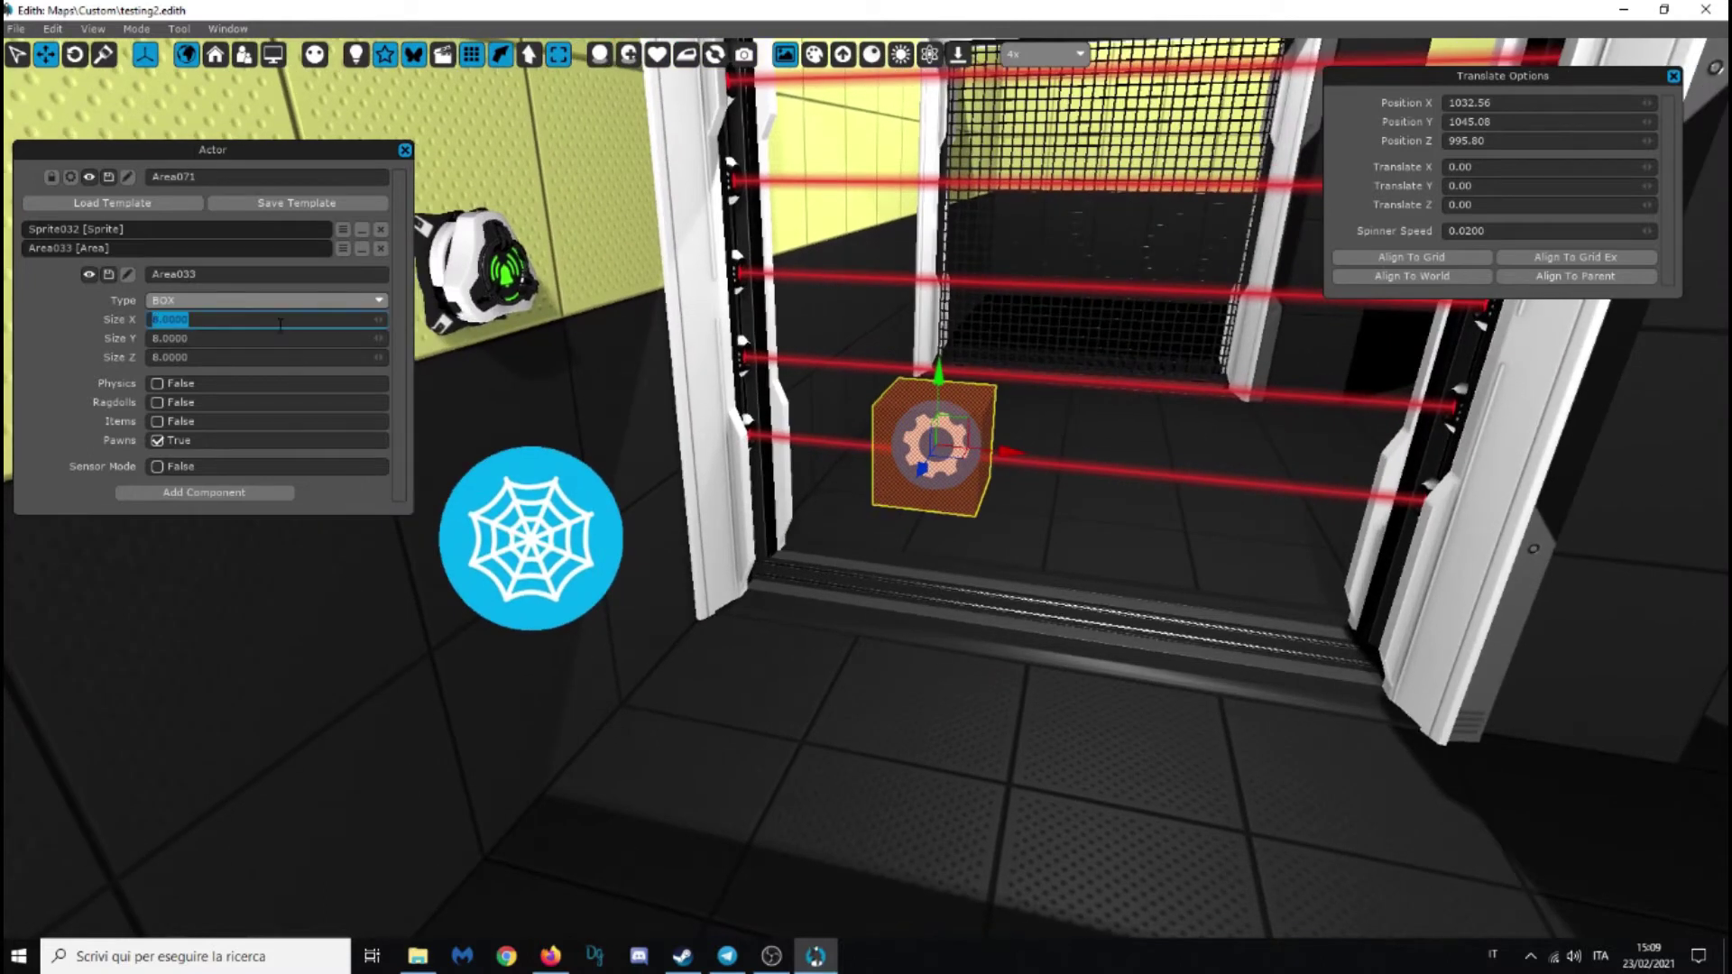
type("40")
key("Return")
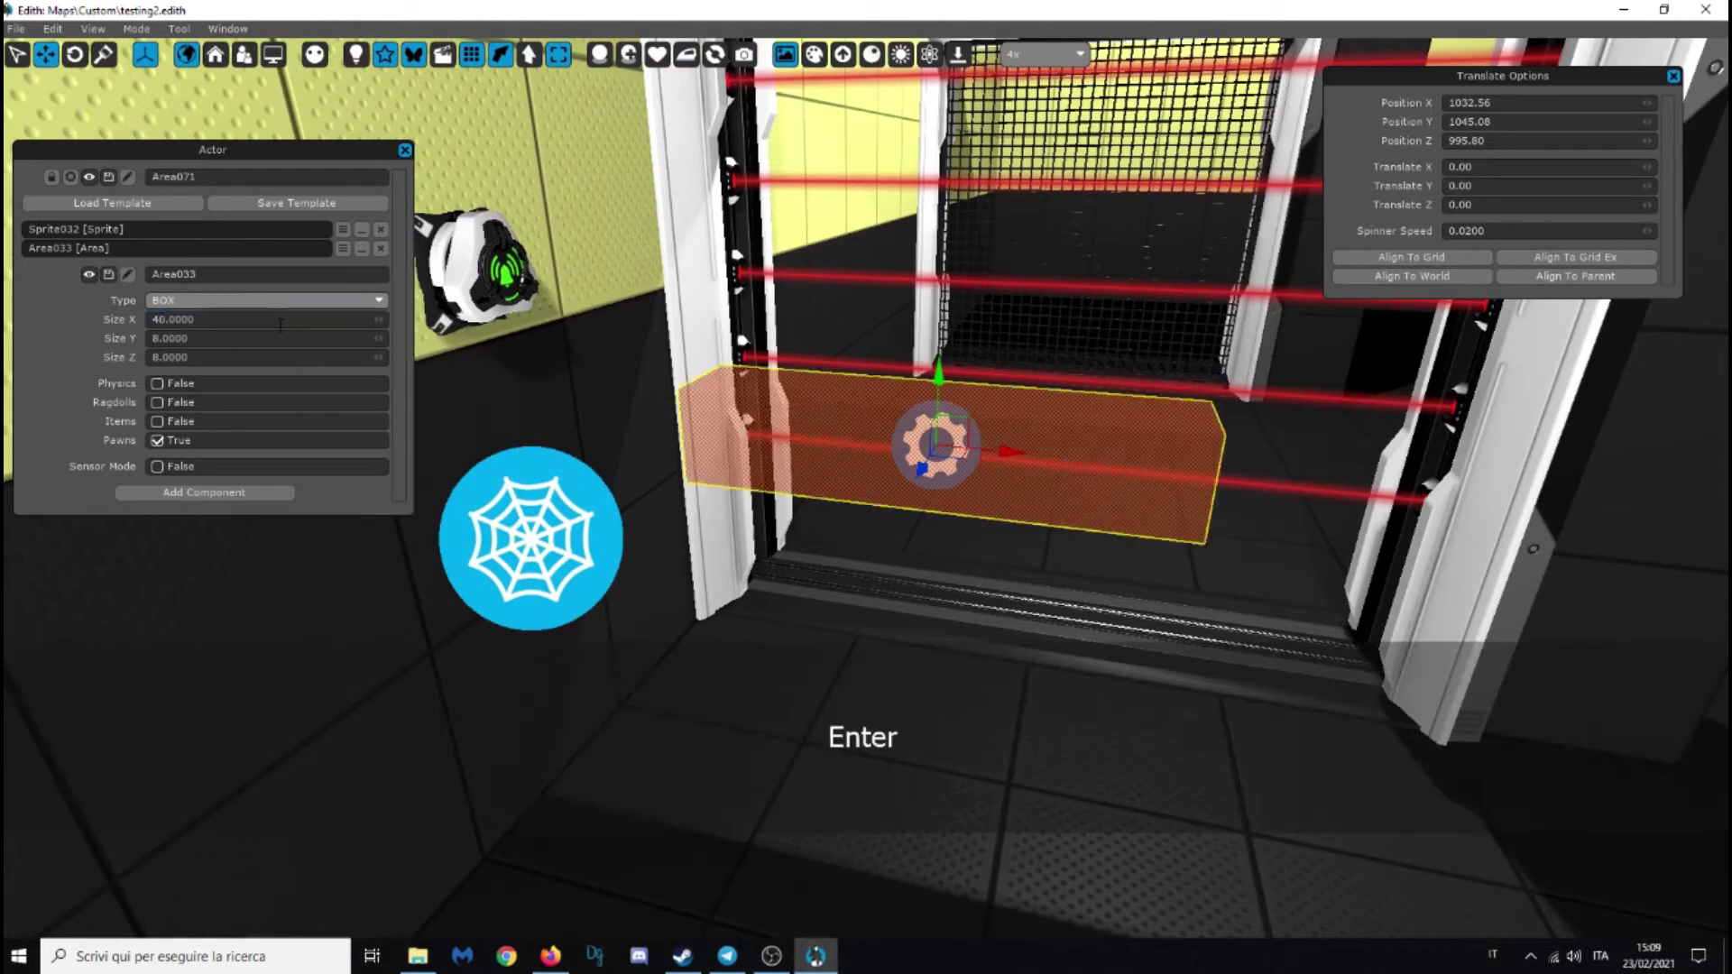
left_click_drag(1001, 455, 1090, 476)
Widen the area to a Size X of 64 so it spans the doorway
left_click(210, 316)
type("6")
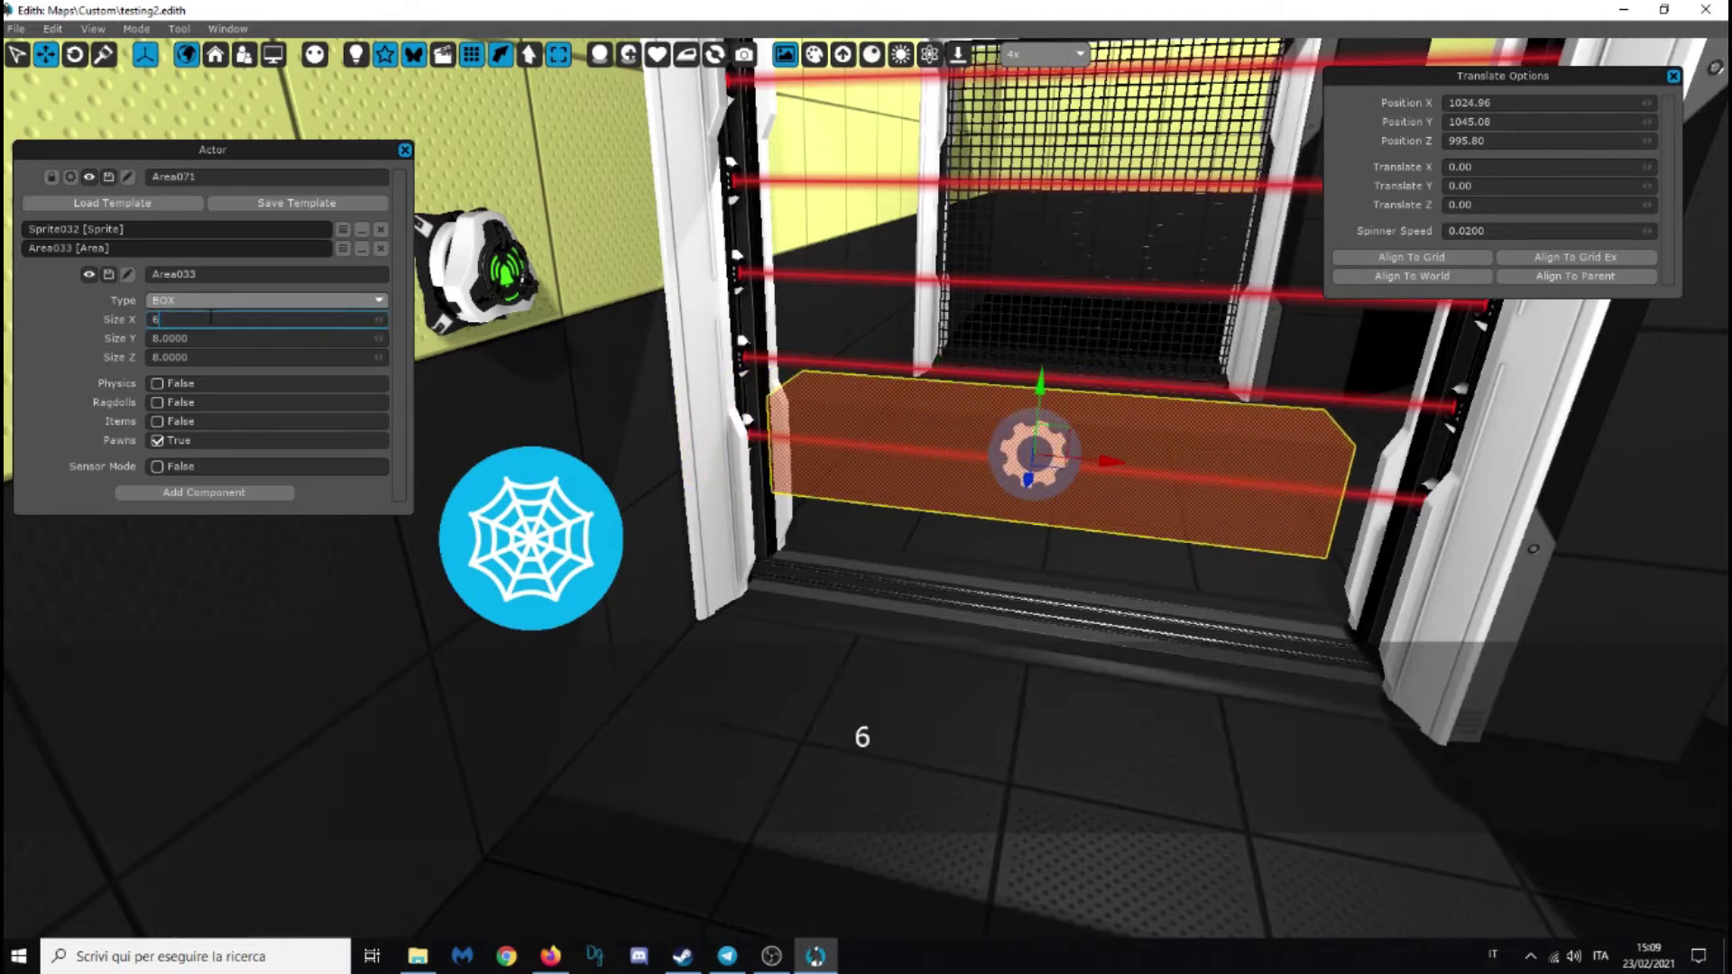
type("4")
key("Return")
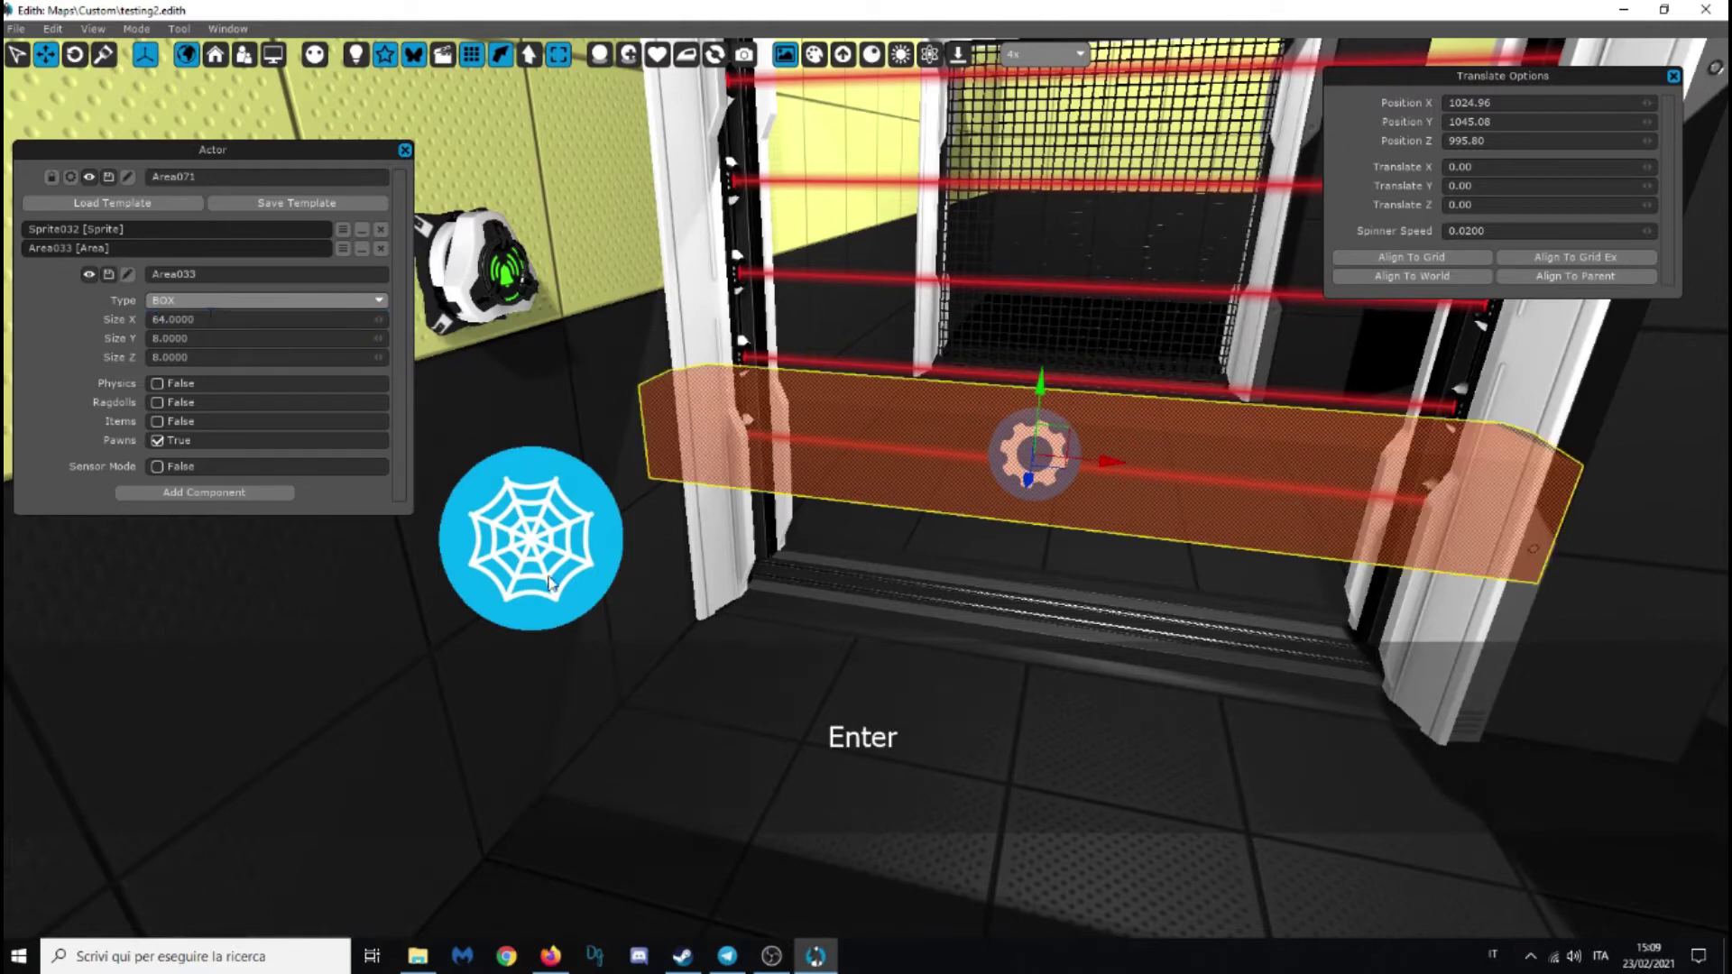
Move the area back along the Z axis into the plane of the lasers, at about Z 983
right_click_drag(1511, 441, 1508, 520)
key("w")
key("s")
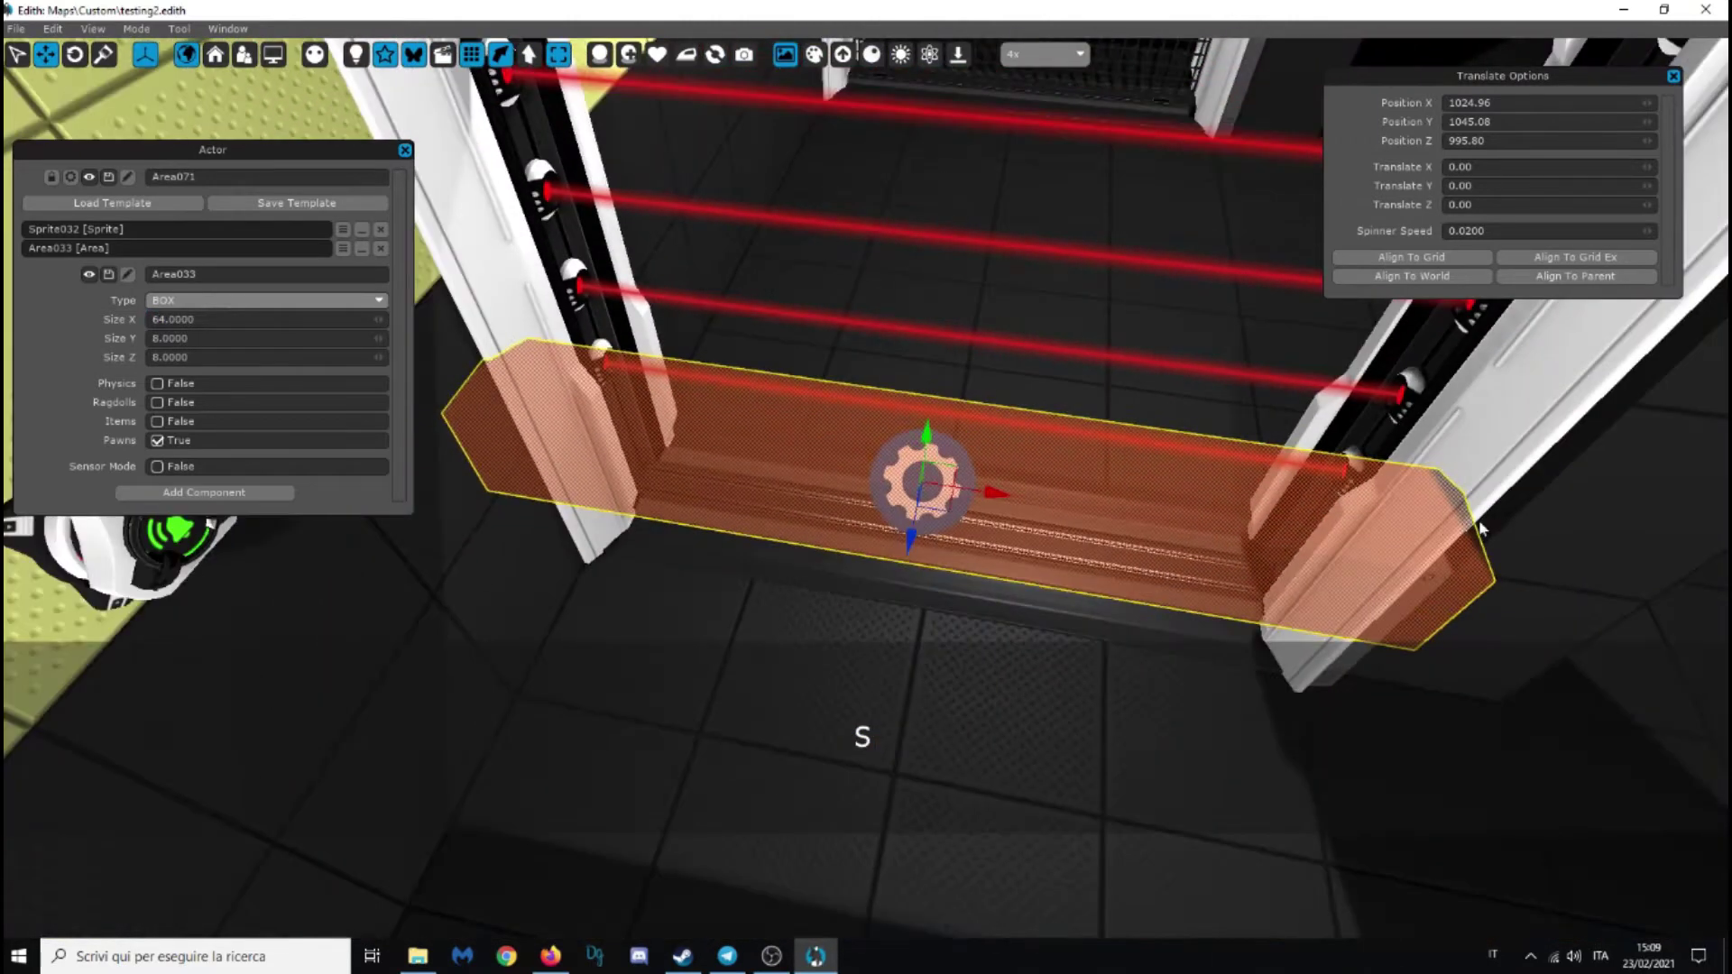
left_click_drag(913, 534, 939, 402)
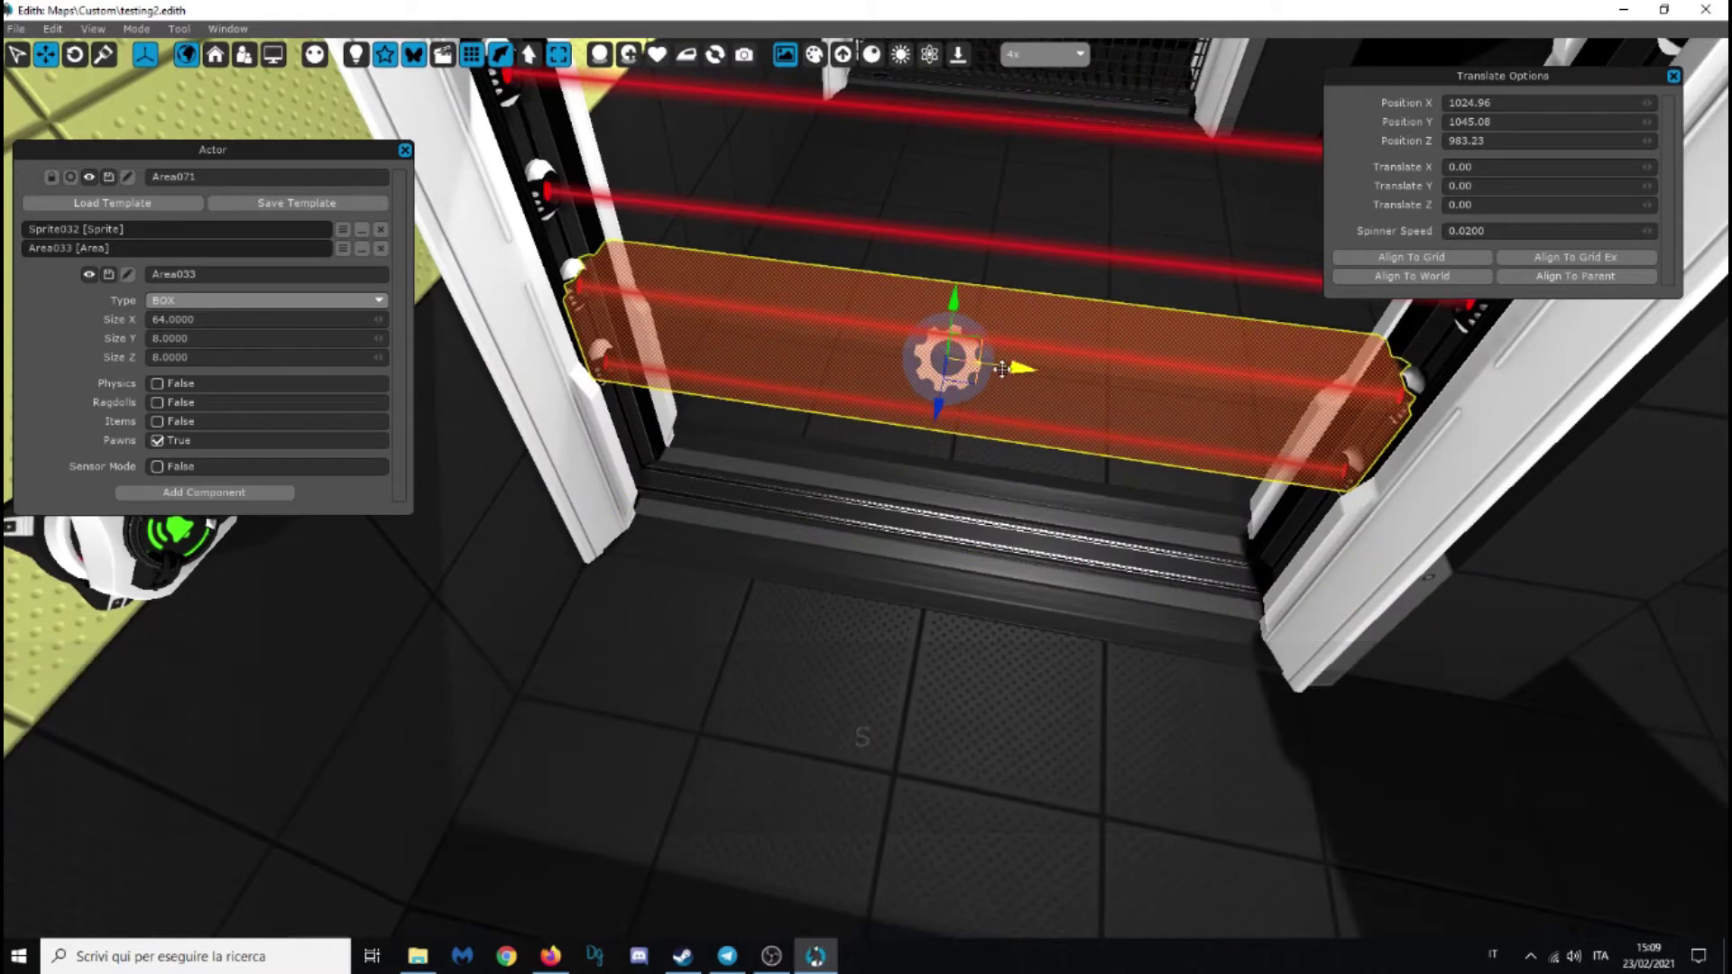
double_click(195, 337)
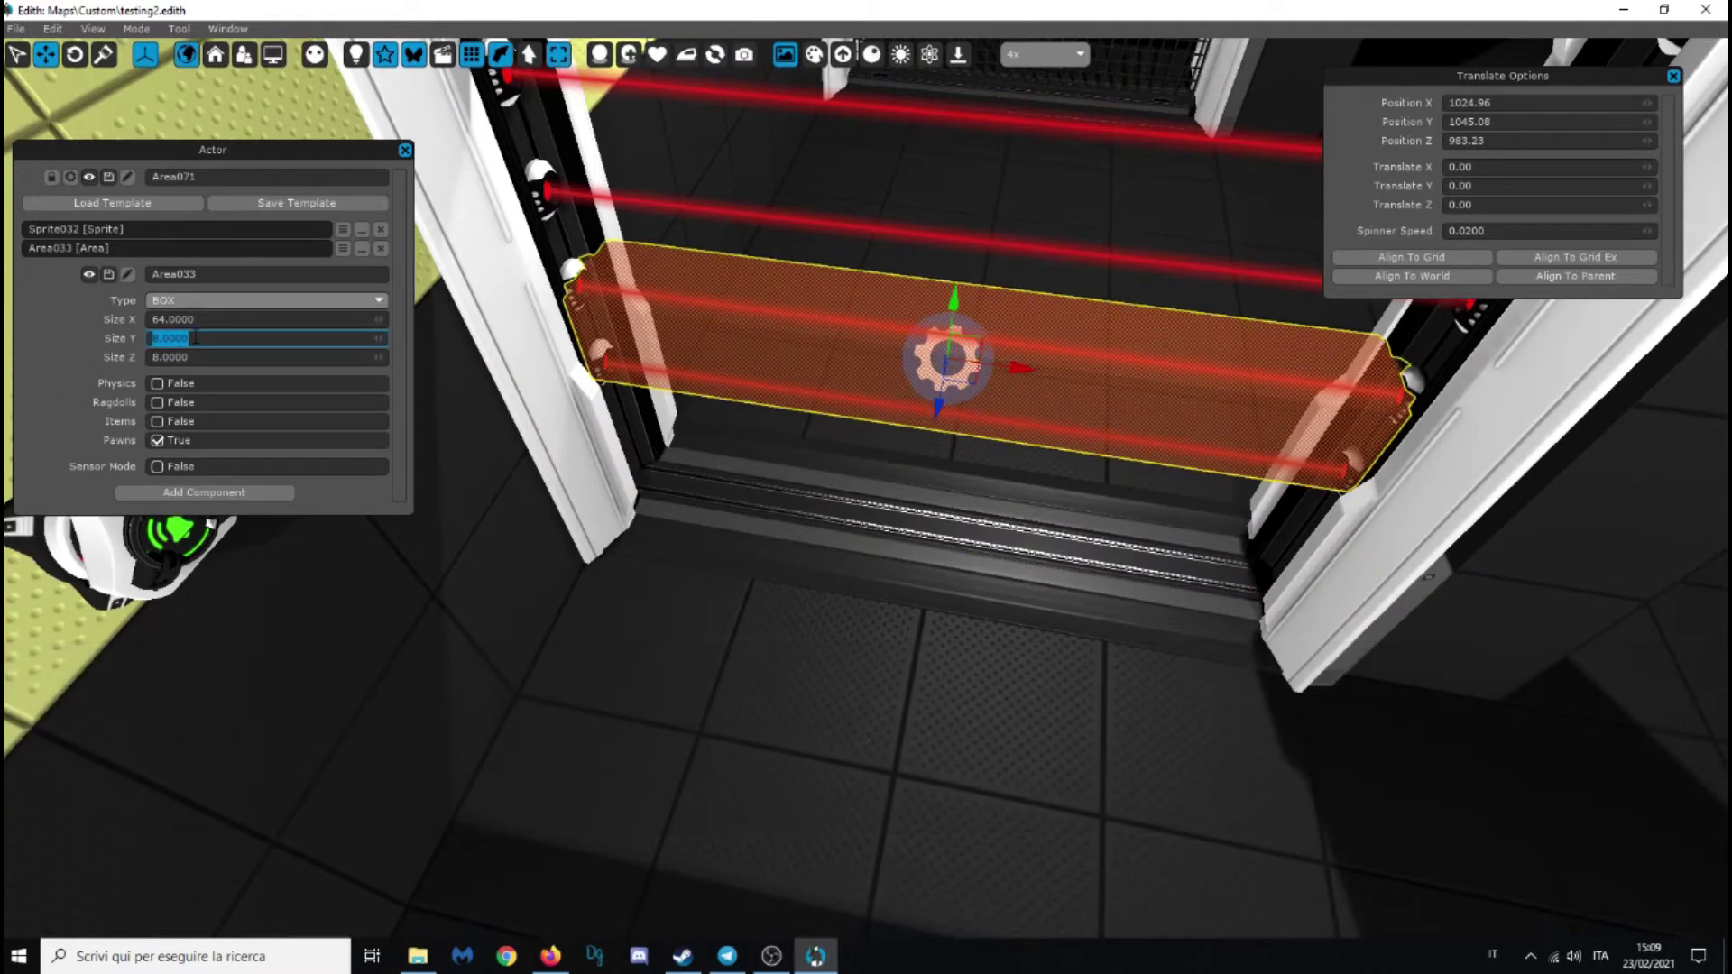
double_click(206, 359)
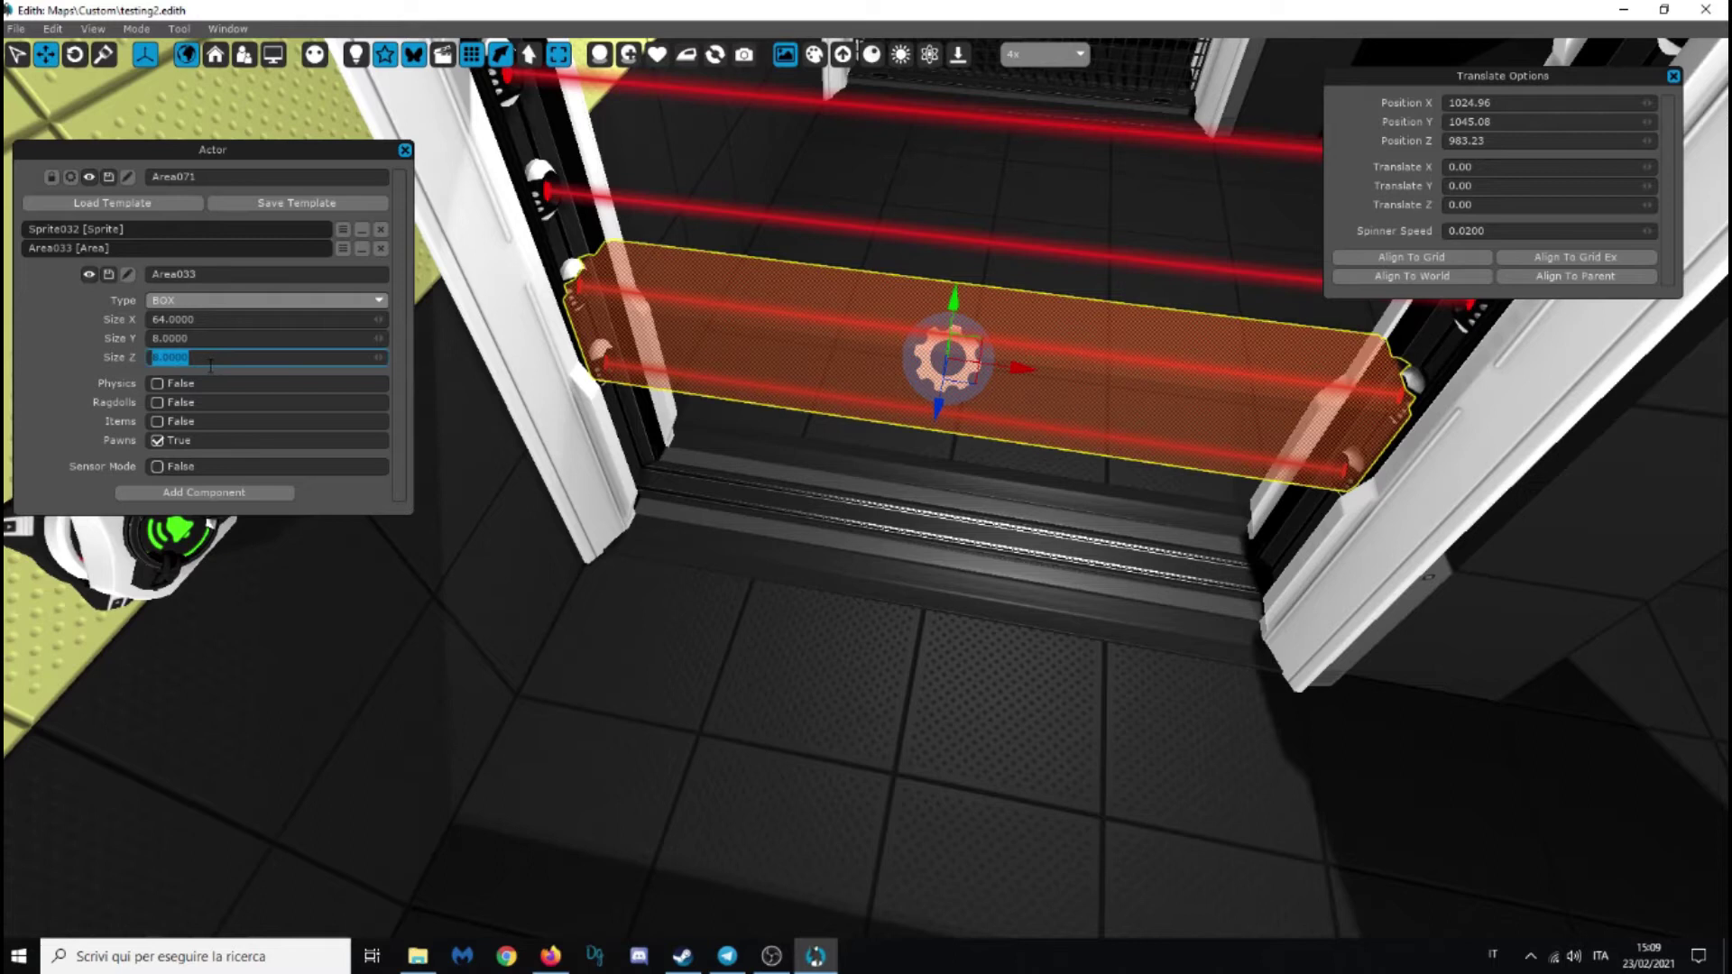
type("64")
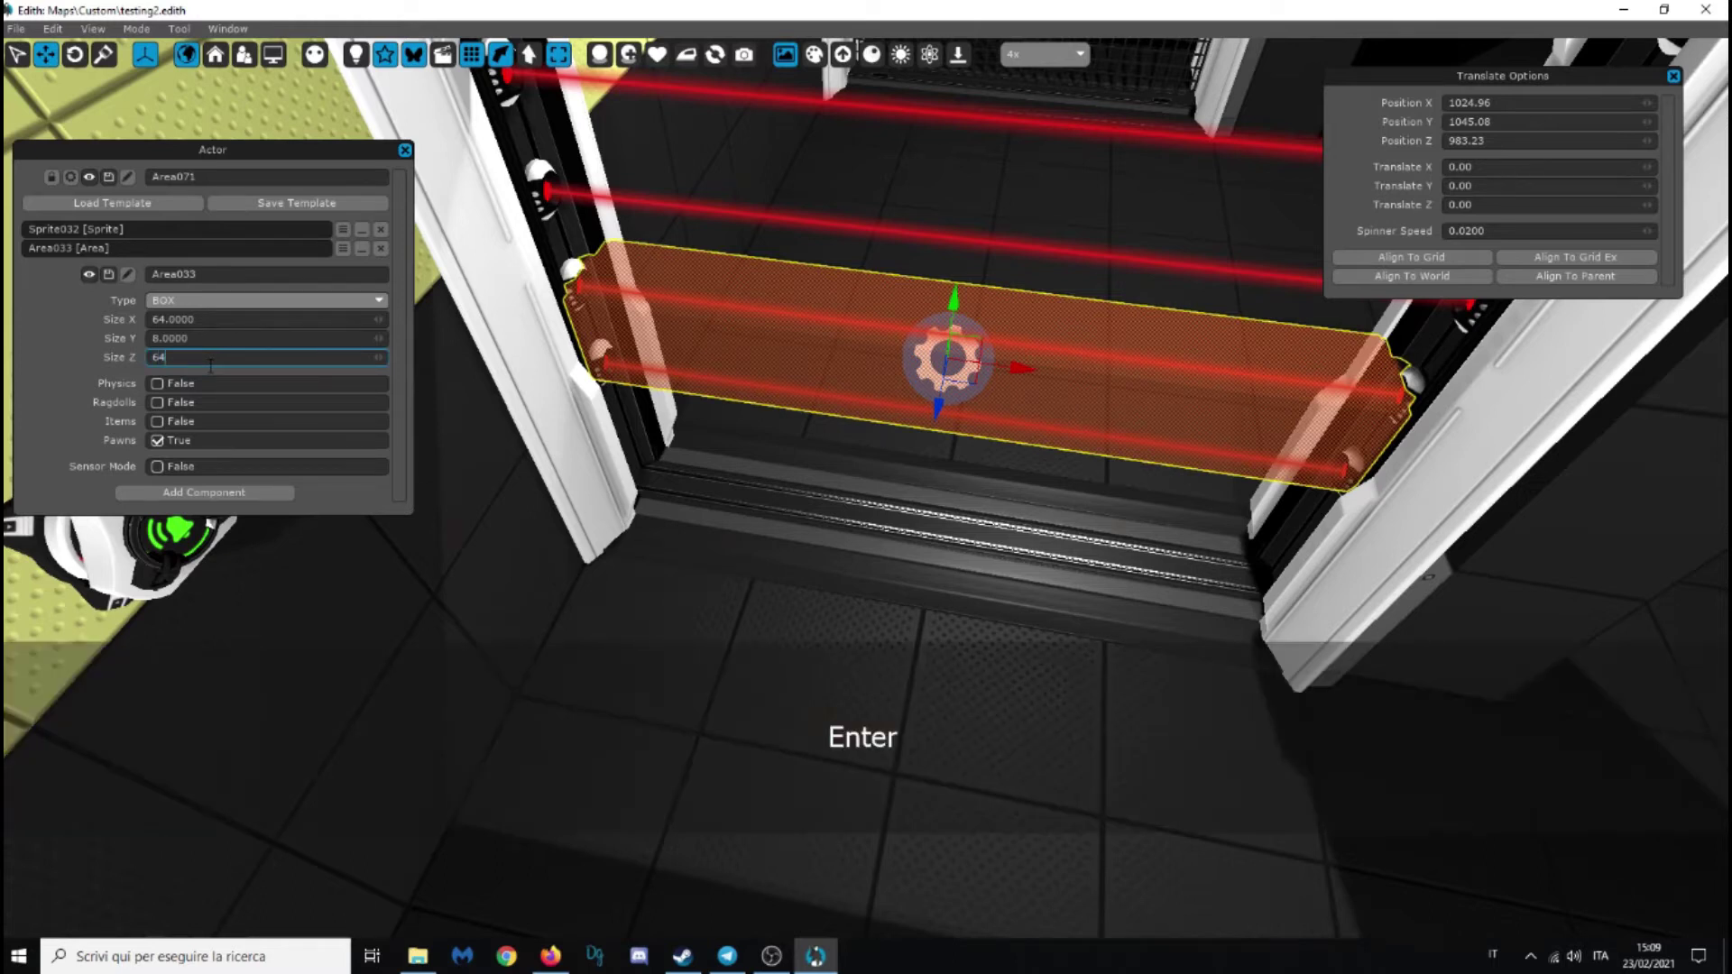
key("Return")
key("ctrl+z")
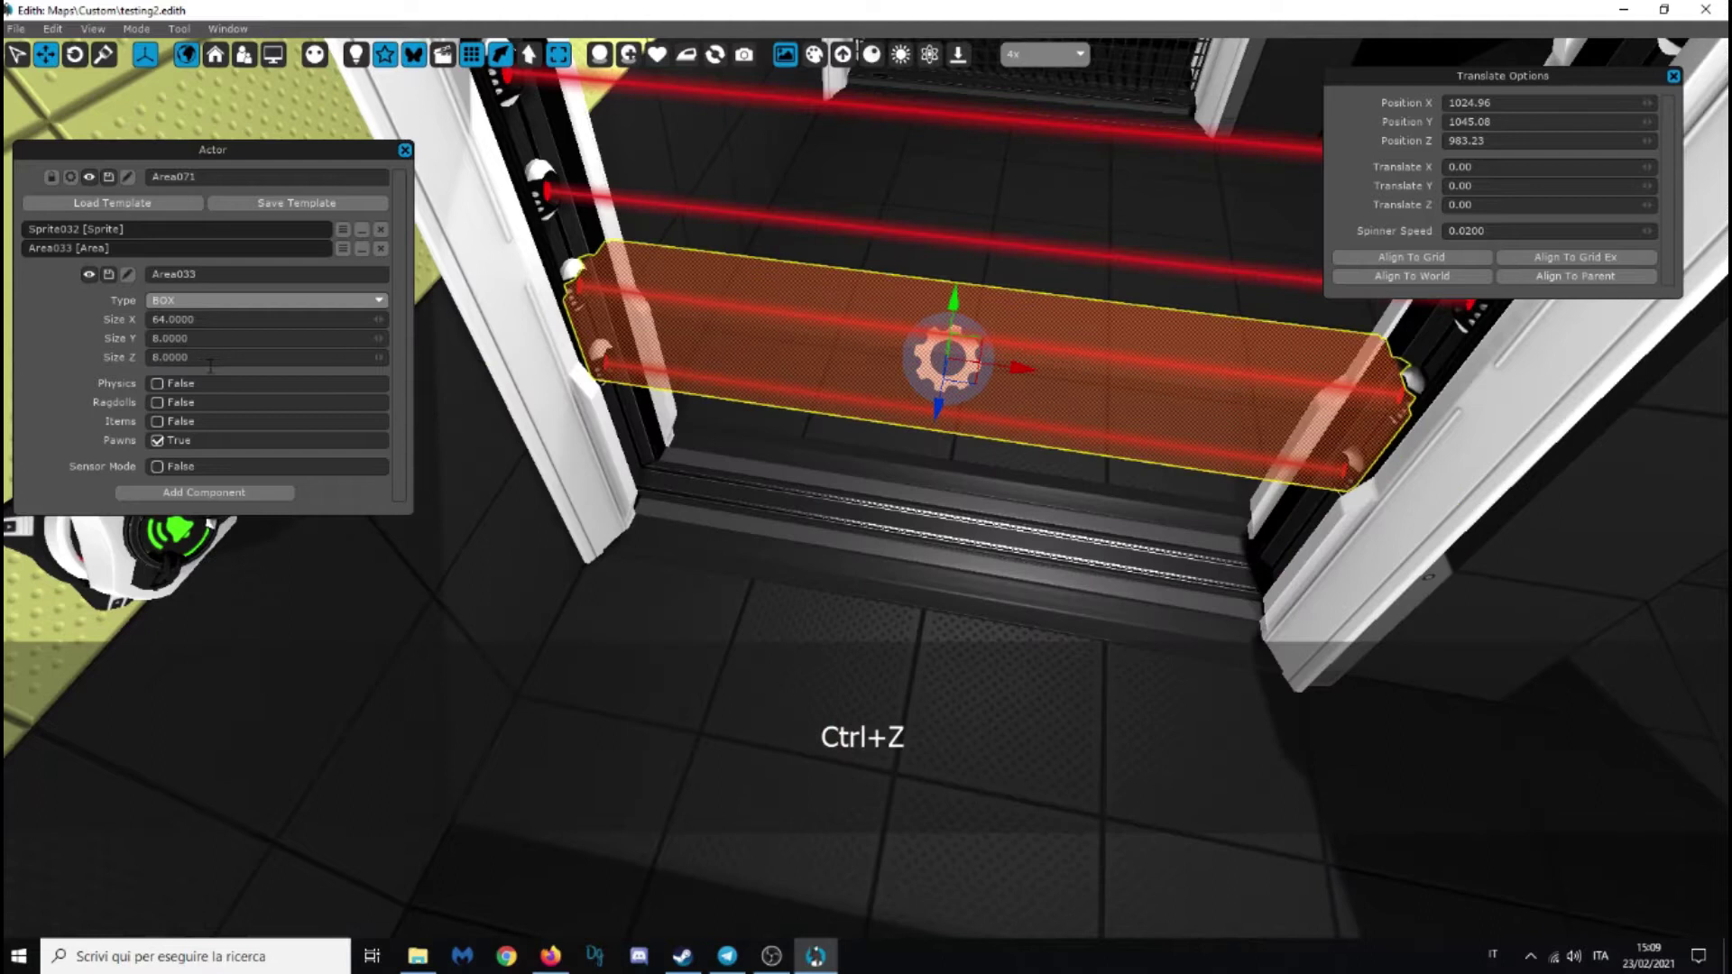
Set the area's Size Y to 64 so it covers the doorway's height
double_click(215, 337)
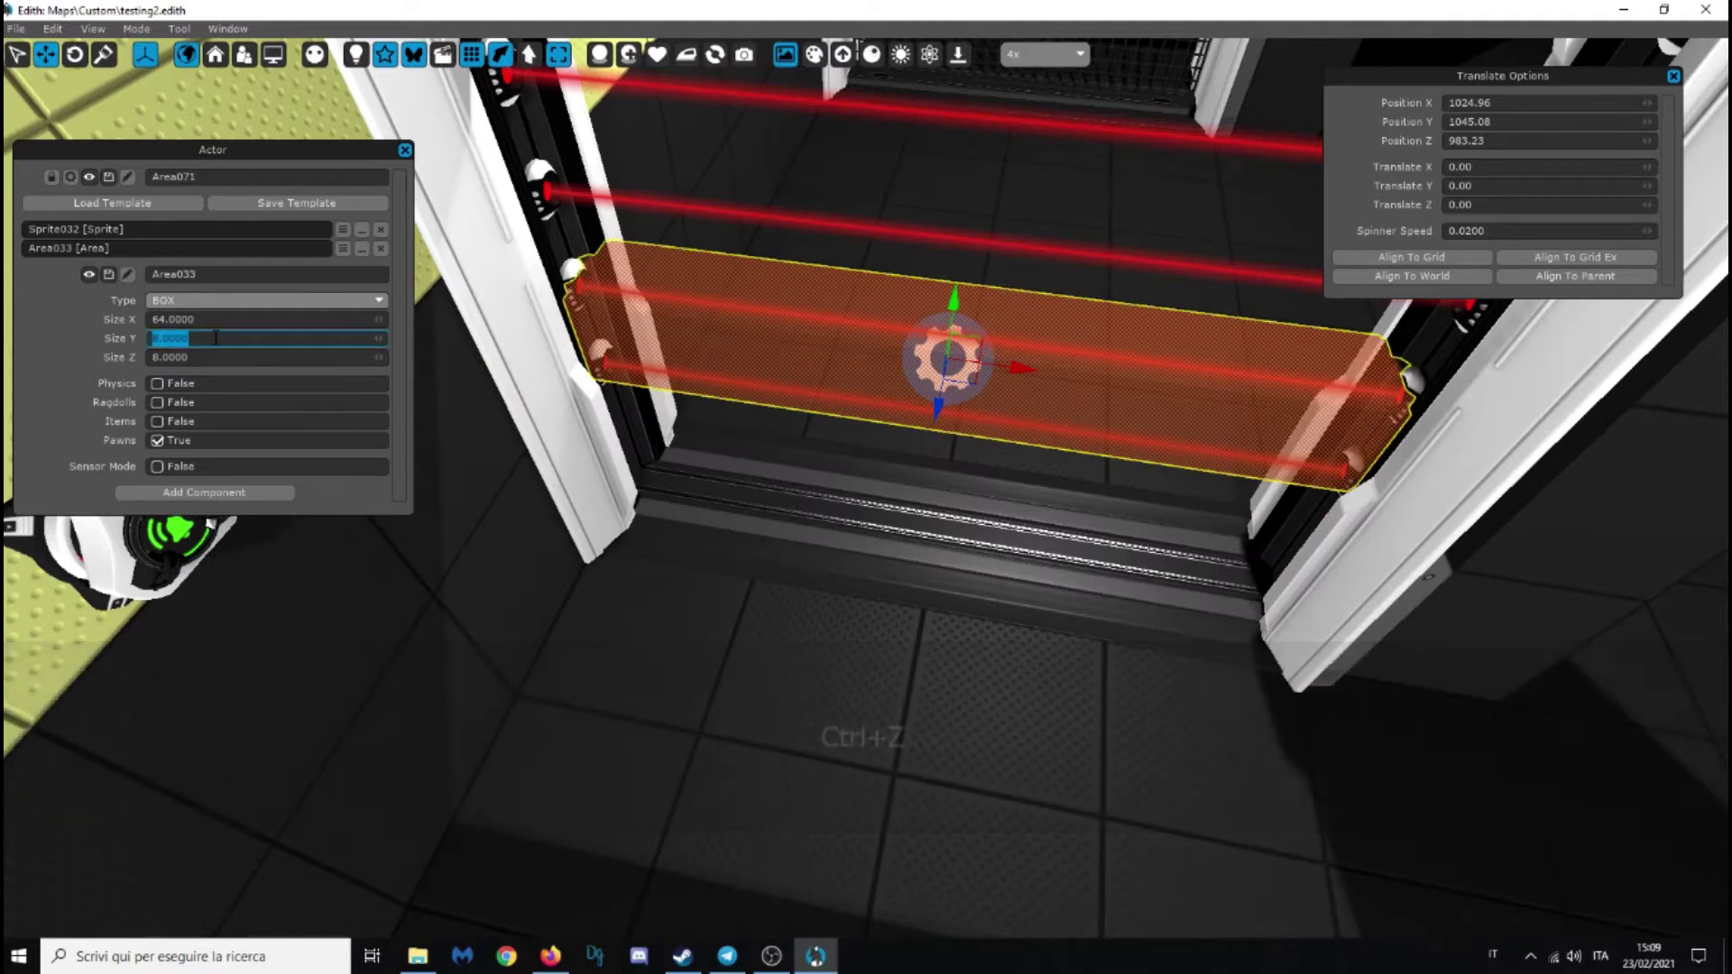
type("64")
key("Return")
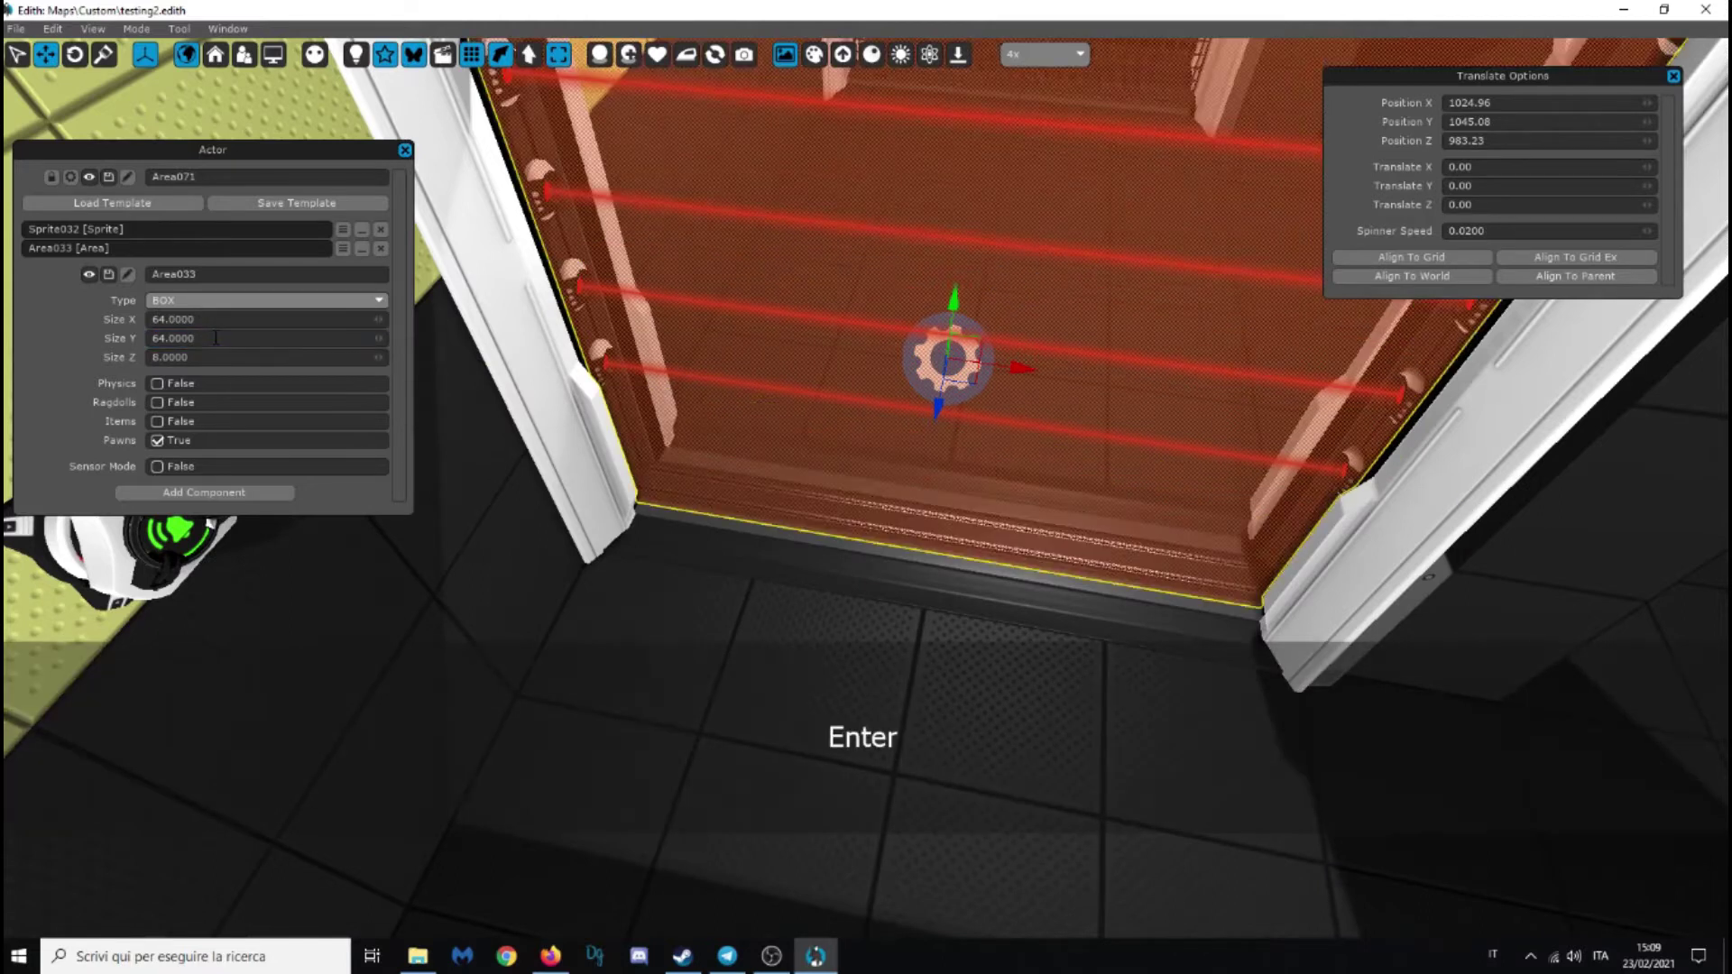
Raise the area to about Y 1057 and nudge it along Z to about 984, in line with the lasers
right_click_drag(810, 531, 811, 423)
key("s")
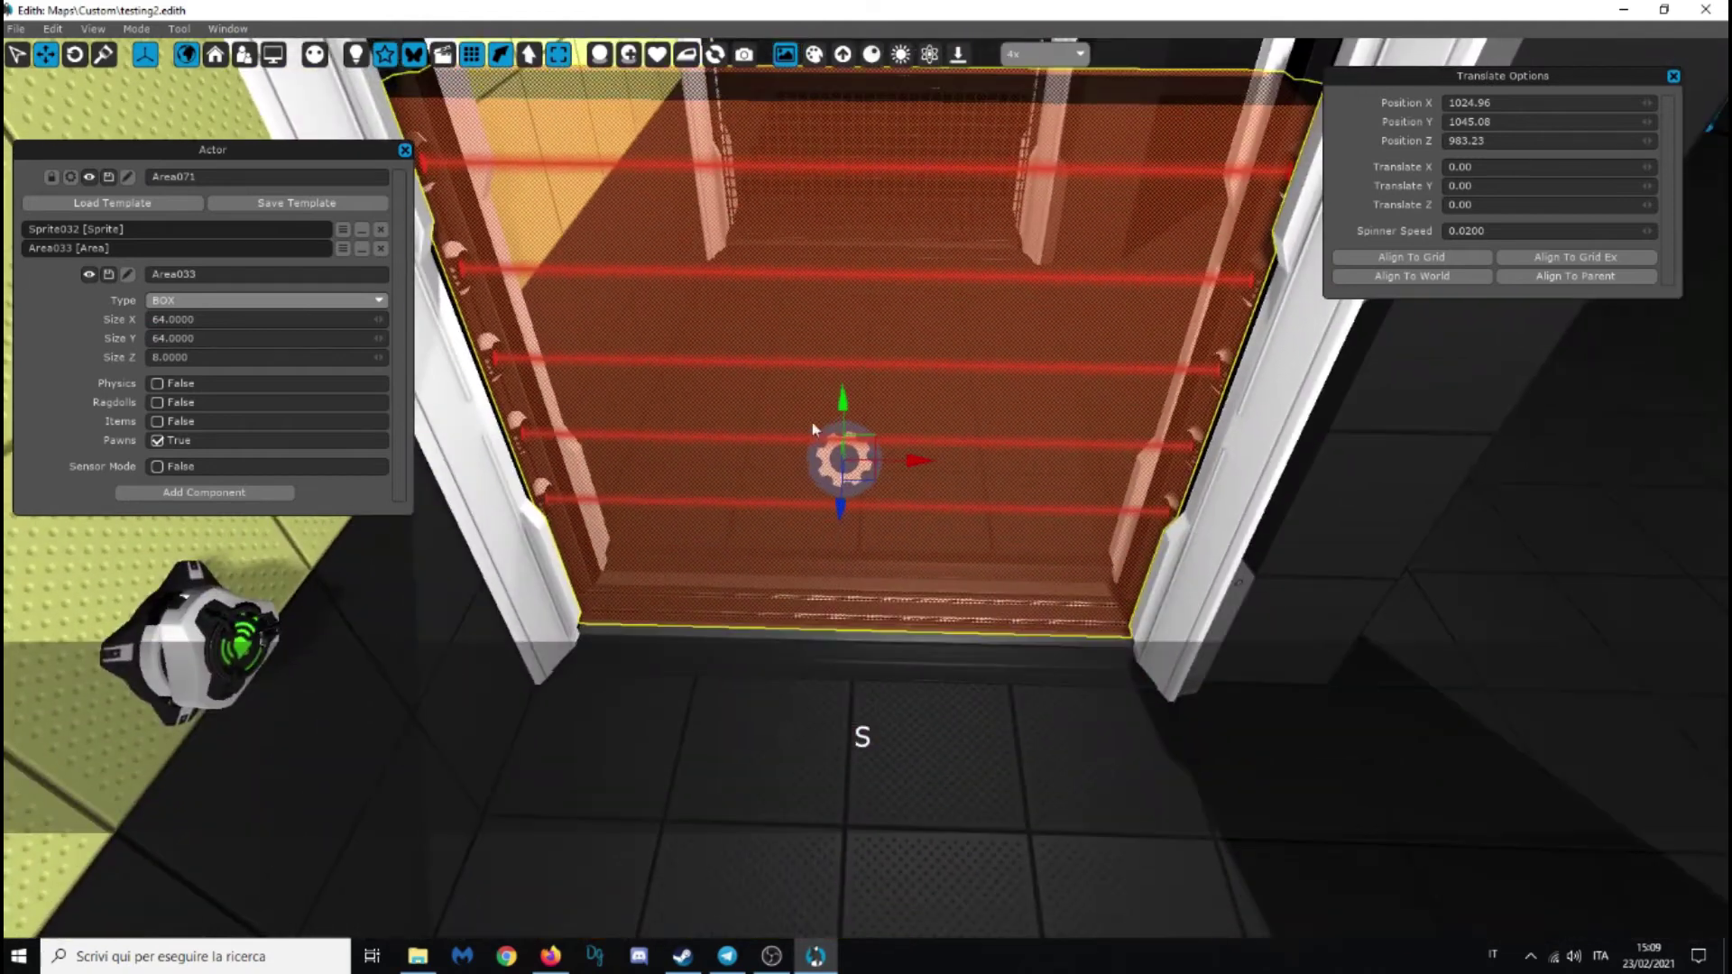
left_click_drag(839, 400, 830, 267)
key("d")
right_click_drag(830, 267, 686, 176)
right_click_drag(722, 289, 902, 464)
left_click_drag(884, 570, 878, 573)
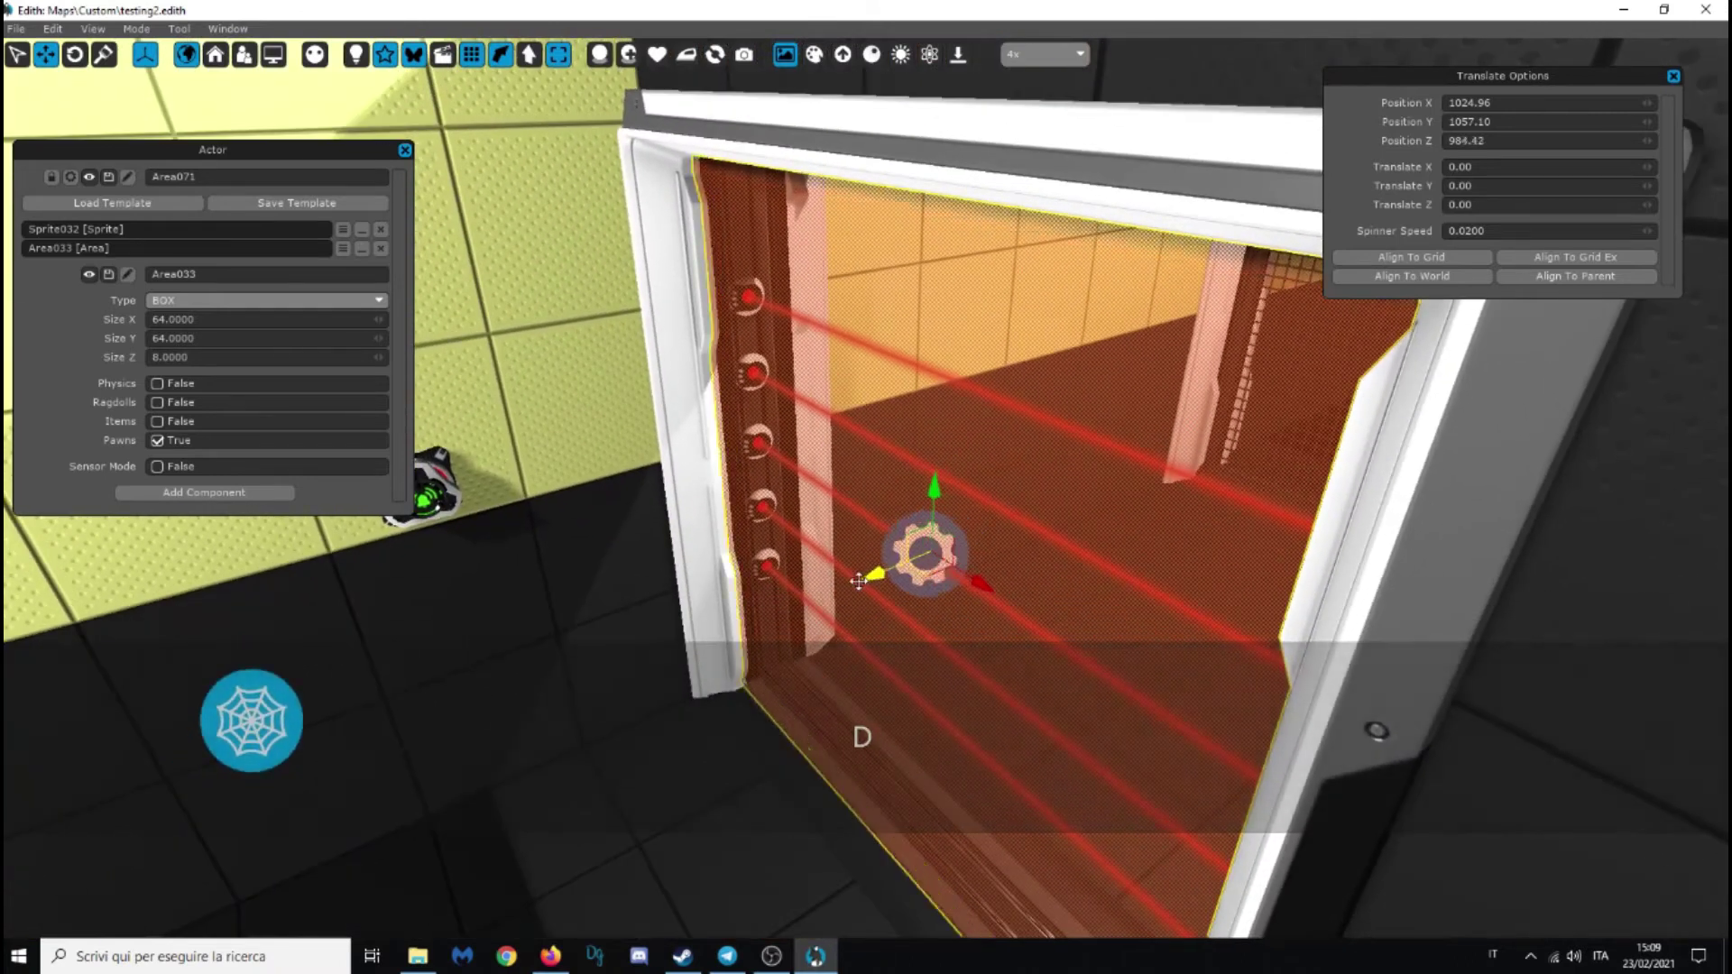
Rename the area actor as AreaLasers and deselect it
double_click(231, 180)
type("A")
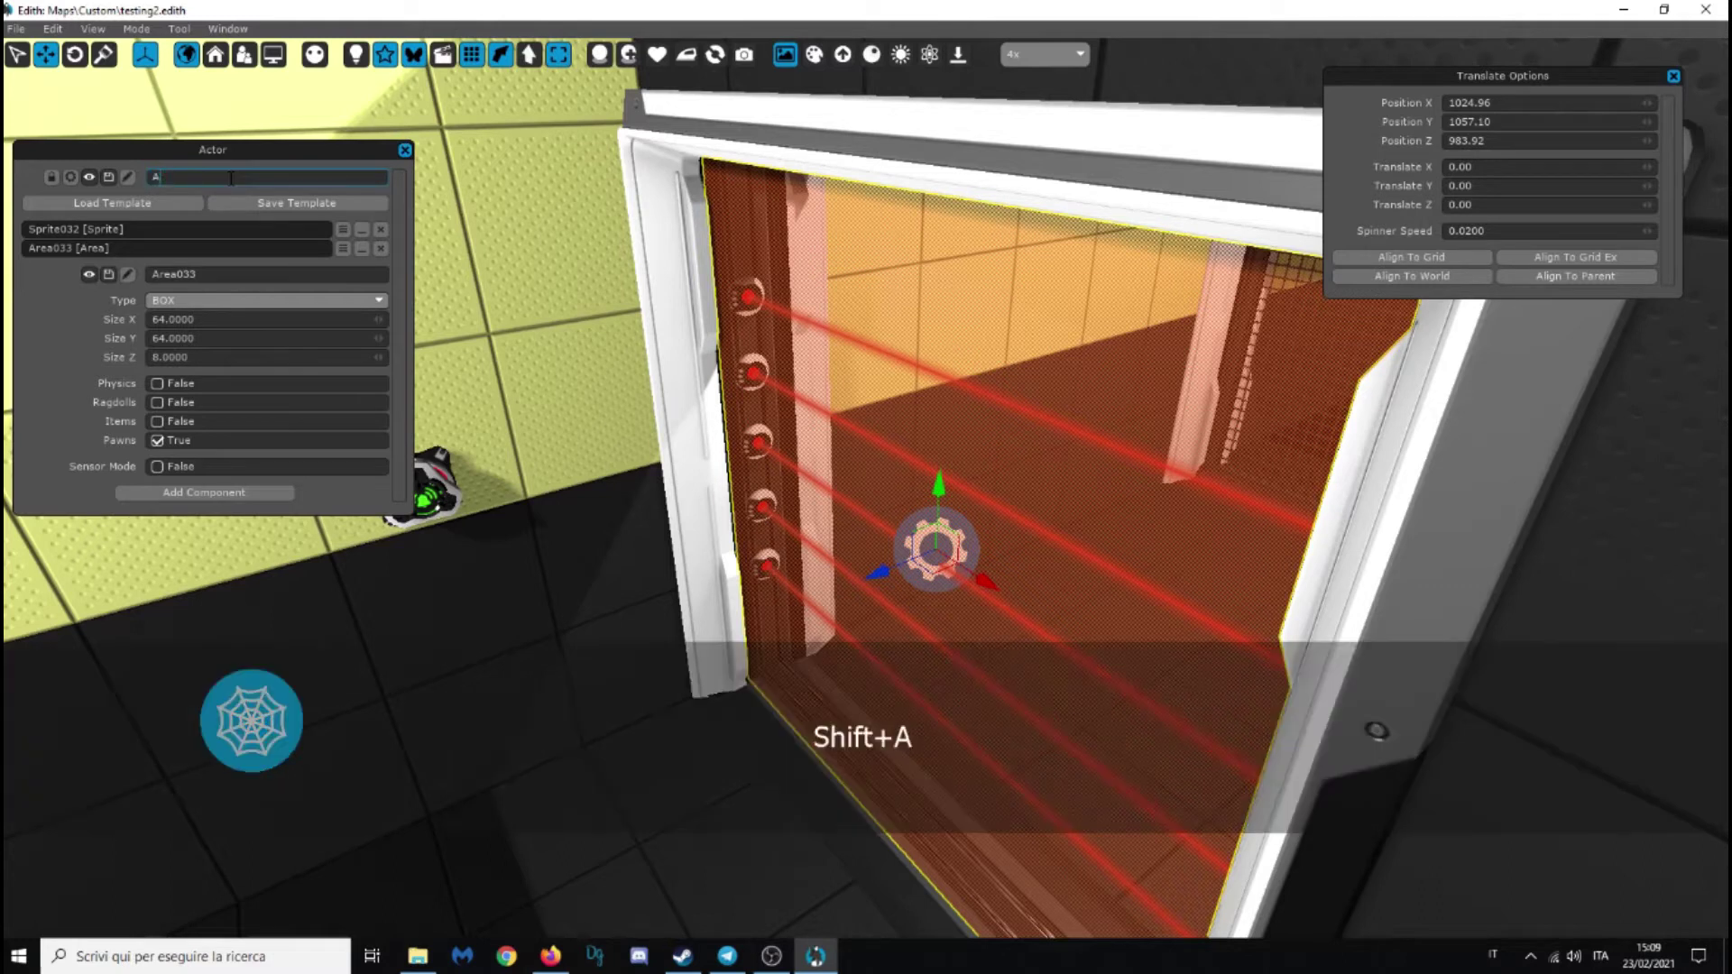
type("reaLasers")
key("Return")
left_click(582, 496)
Open the scene's Graphite graph and add a pLocate object node in the empty space below the existing nodes
right_click_drag(583, 496, 686, 541)
key("a")
key("w")
key("g")
middle_click_drag(495, 727, 585, 337)
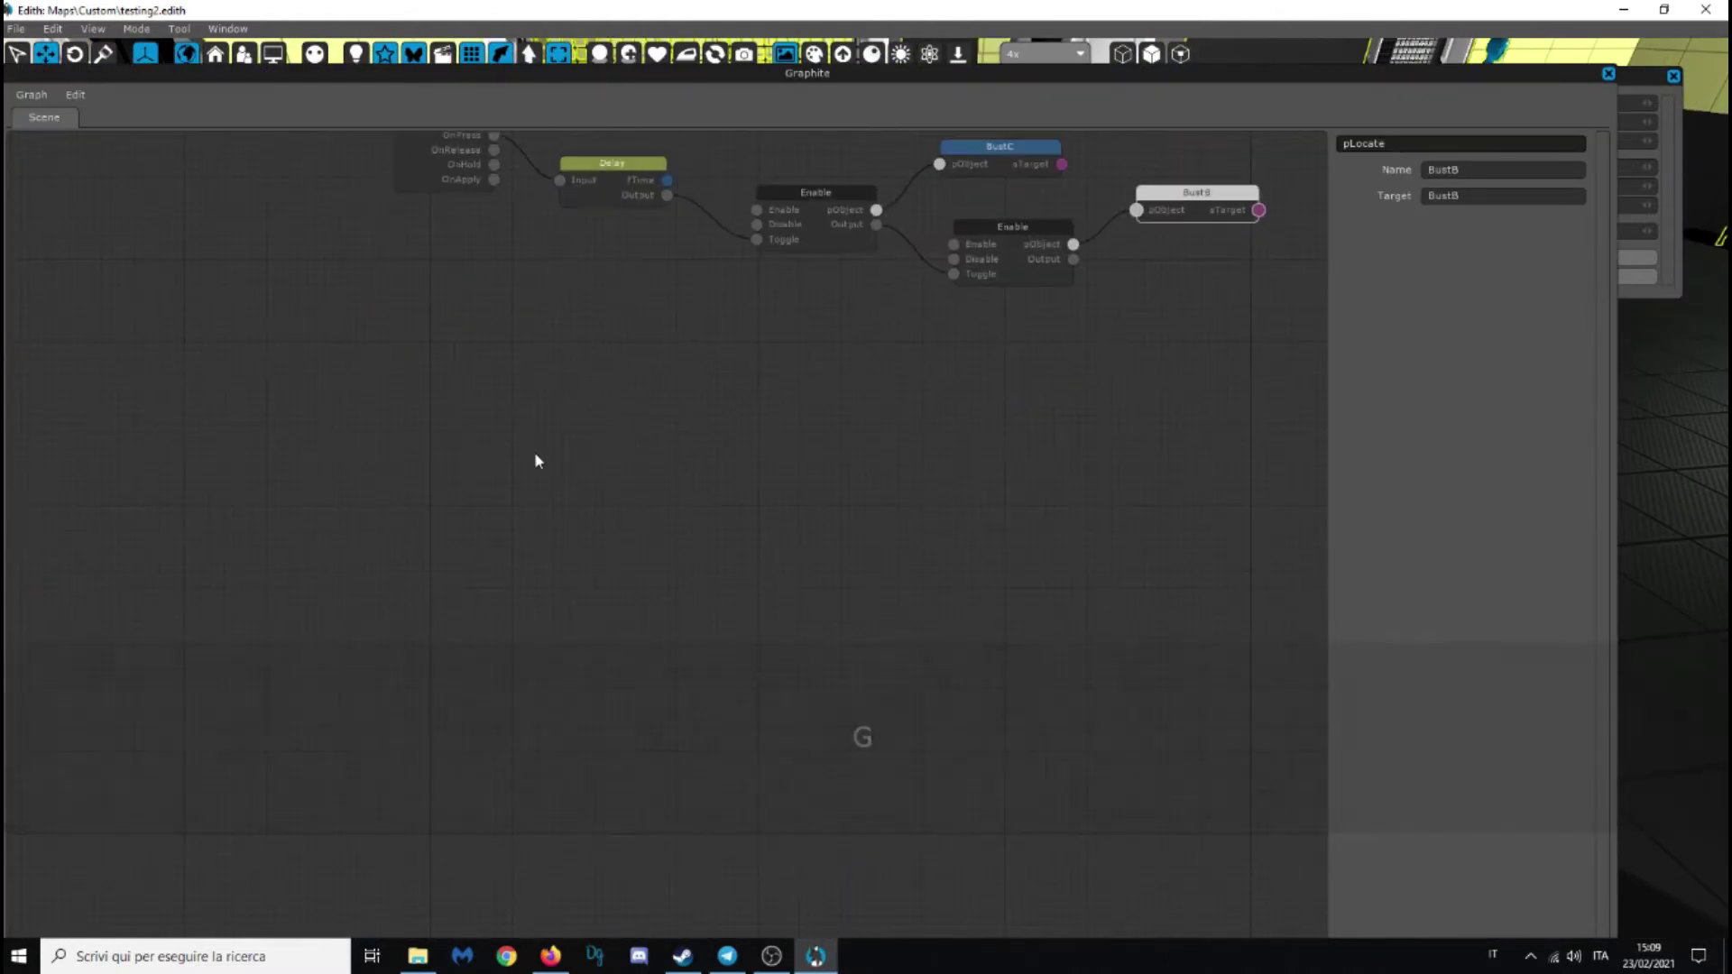
right_click(573, 440)
mouse_move(649, 624)
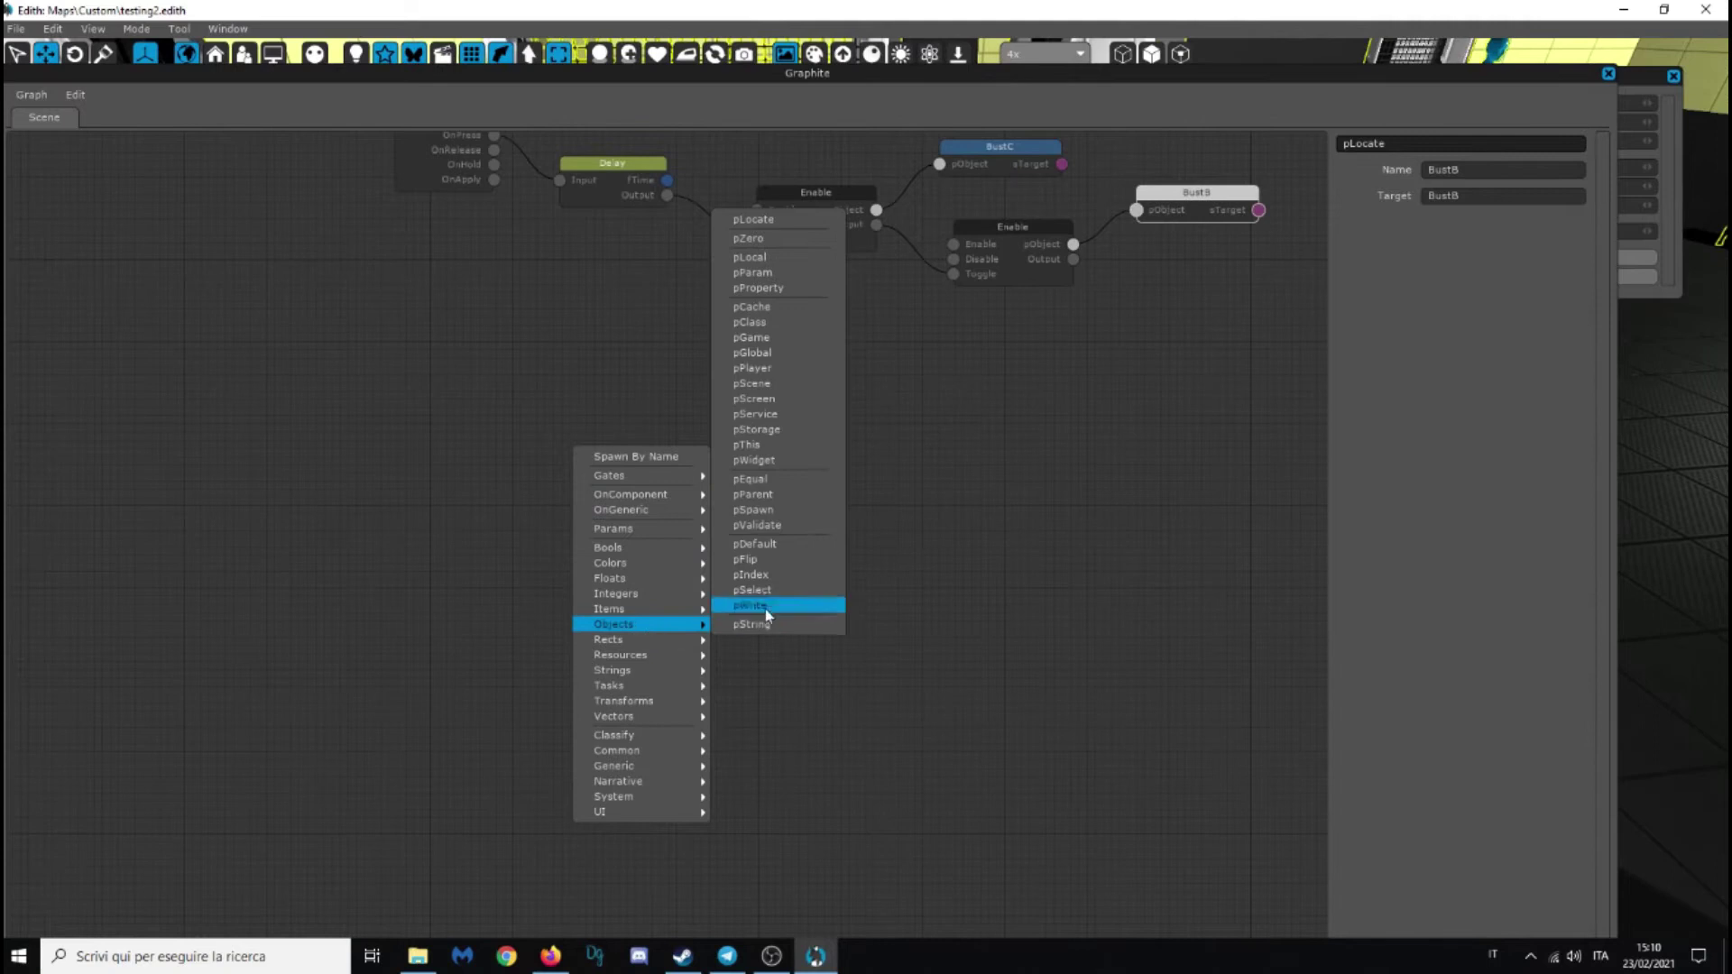
left_click(819, 219)
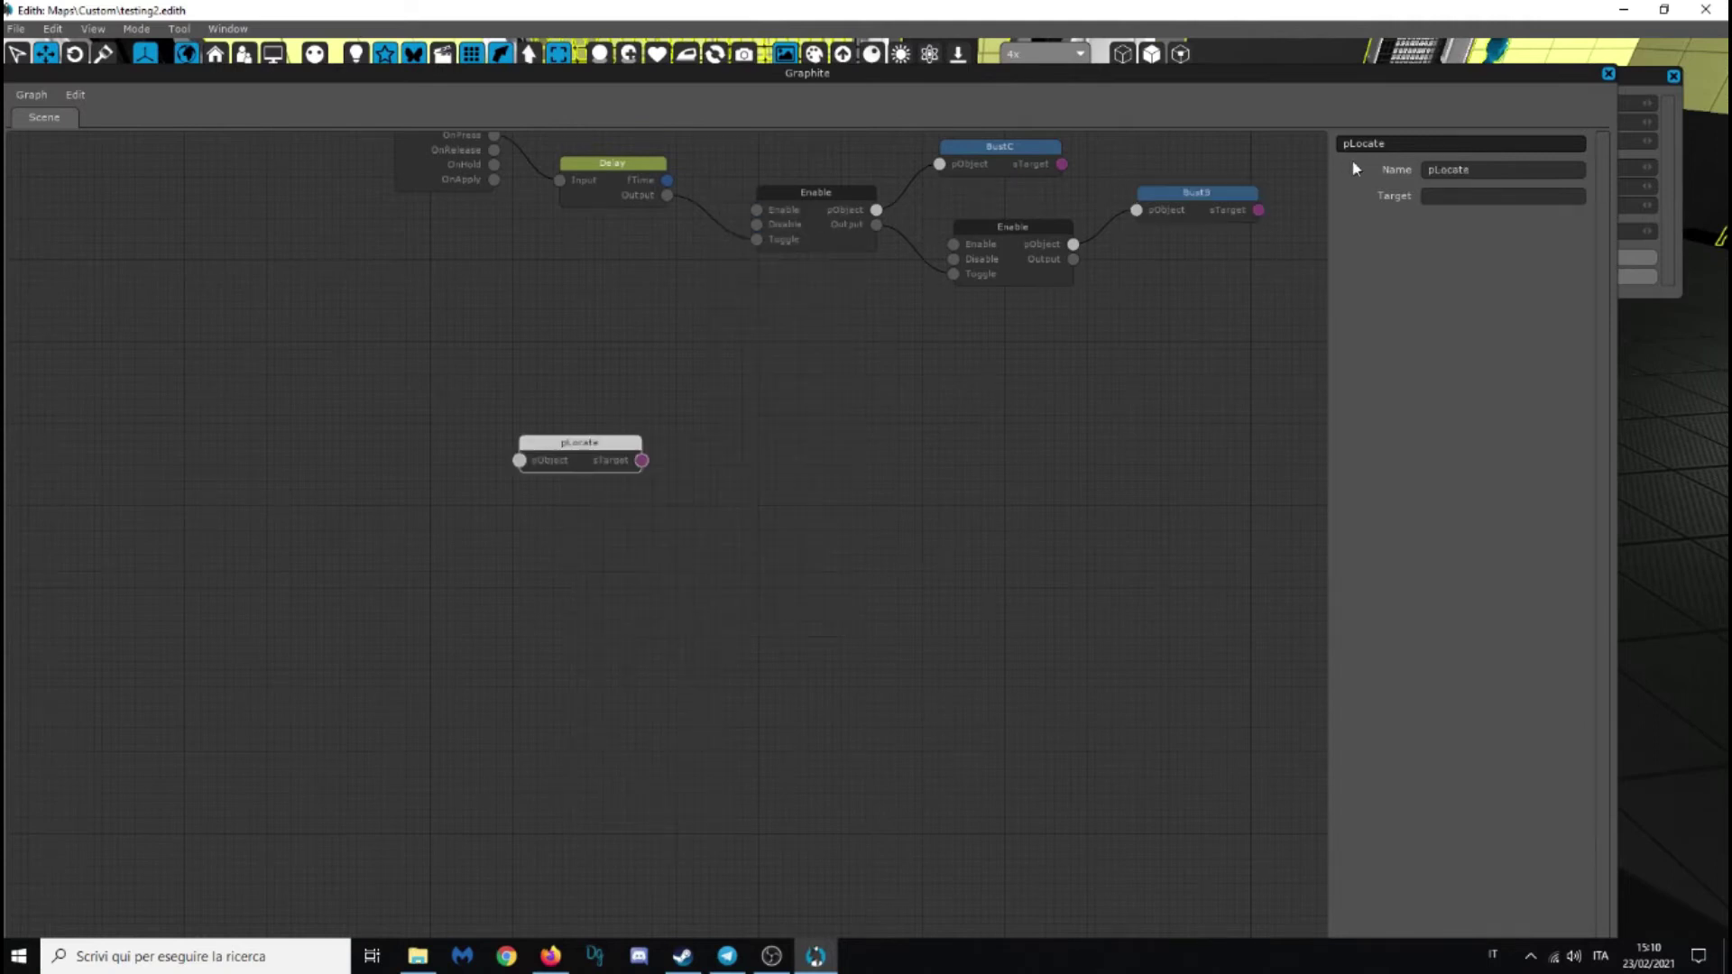
Set both the Name and the Target of the new pLocate node to AreaLasers
type("Area")
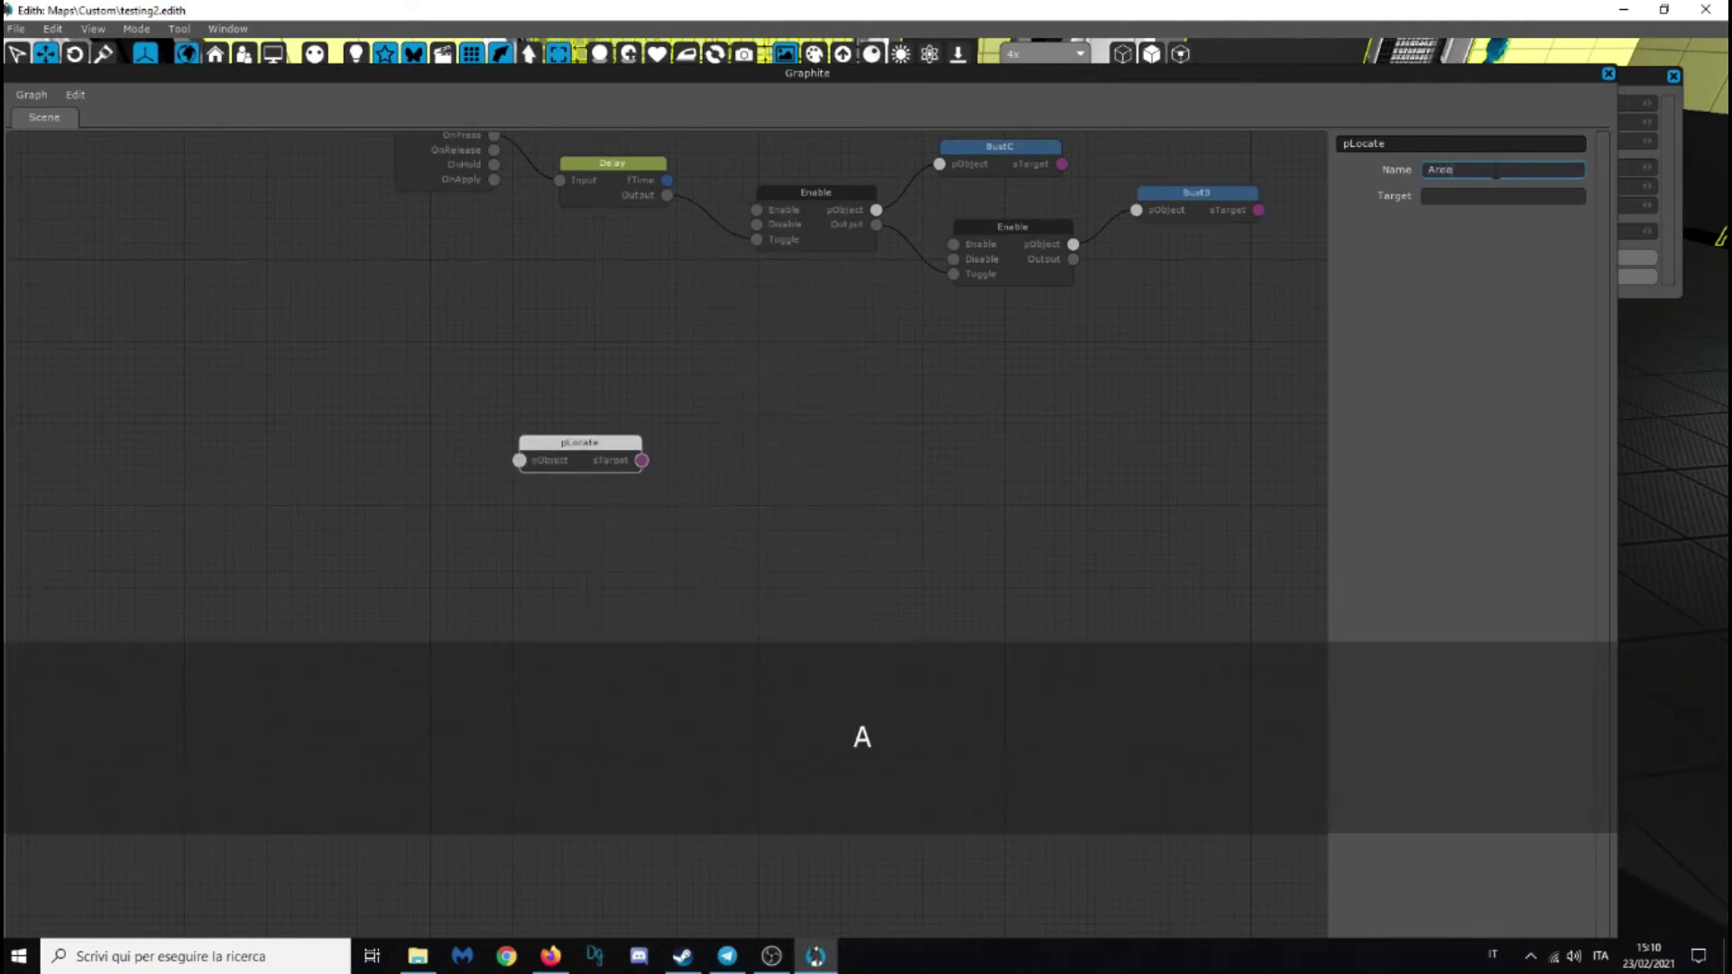
type("Lasers")
double_click(1495, 172)
key("ctrl+c")
left_click(1461, 196)
key("ctrl+v")
left_click(582, 507)
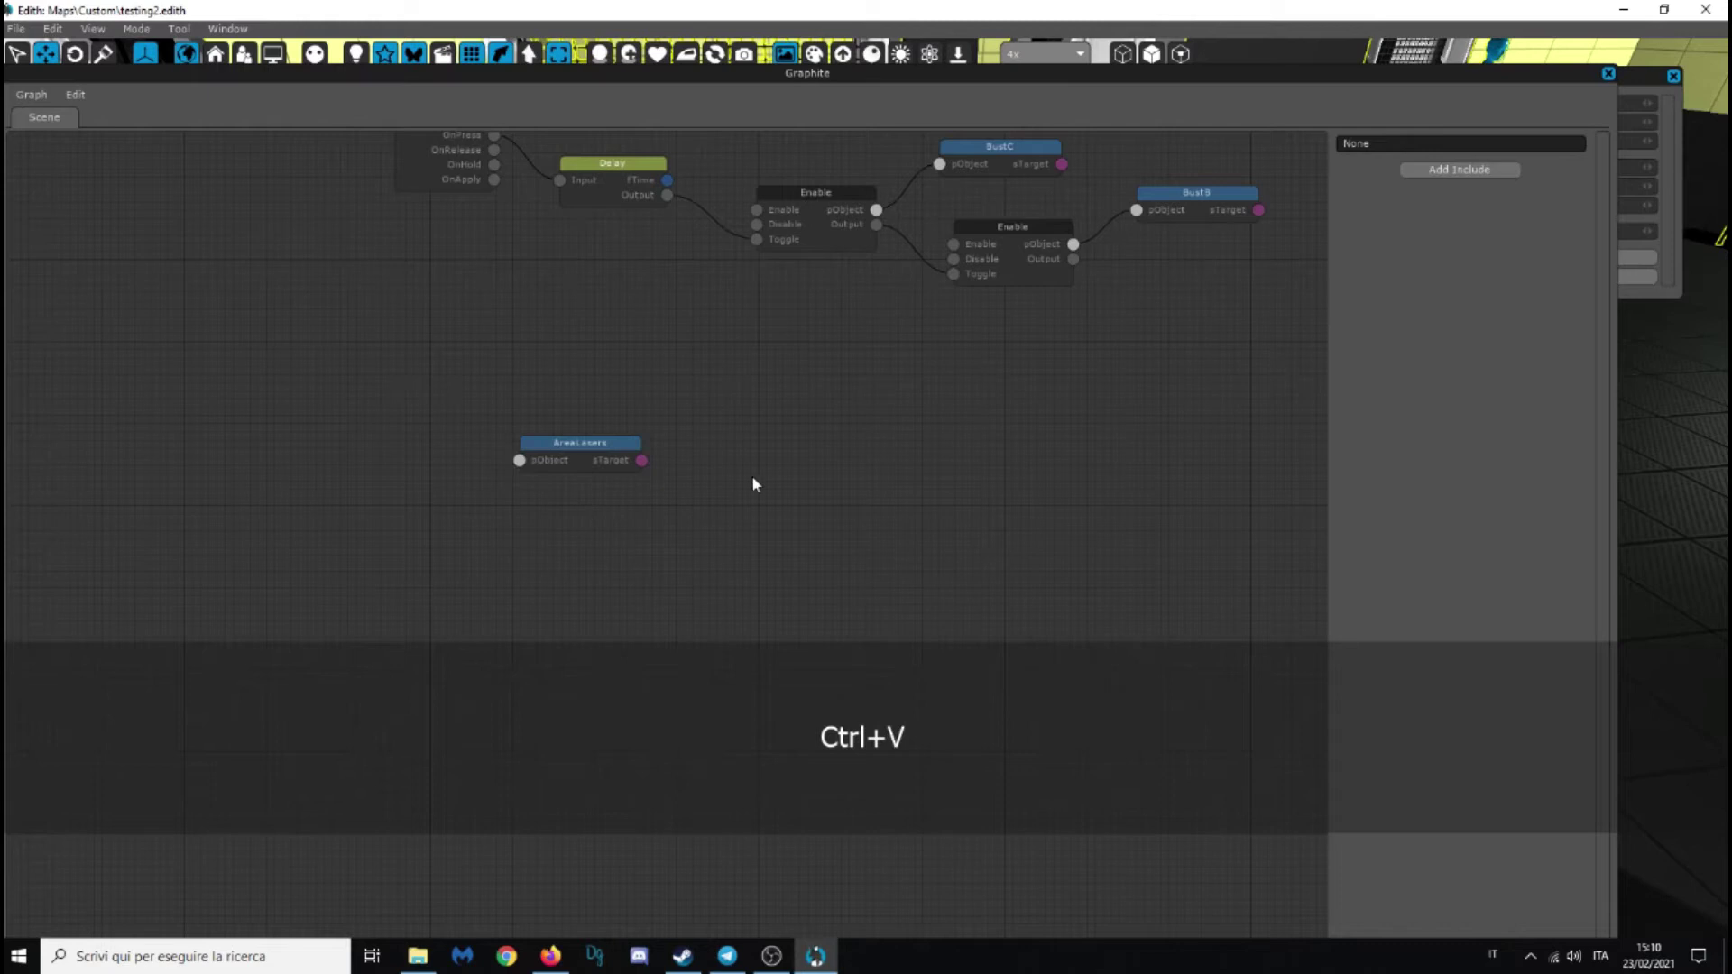
Add an OnTouch component event node before the AreaLasers node and connect their pObject ports
left_click_drag(559, 443, 613, 427)
right_click(371, 479)
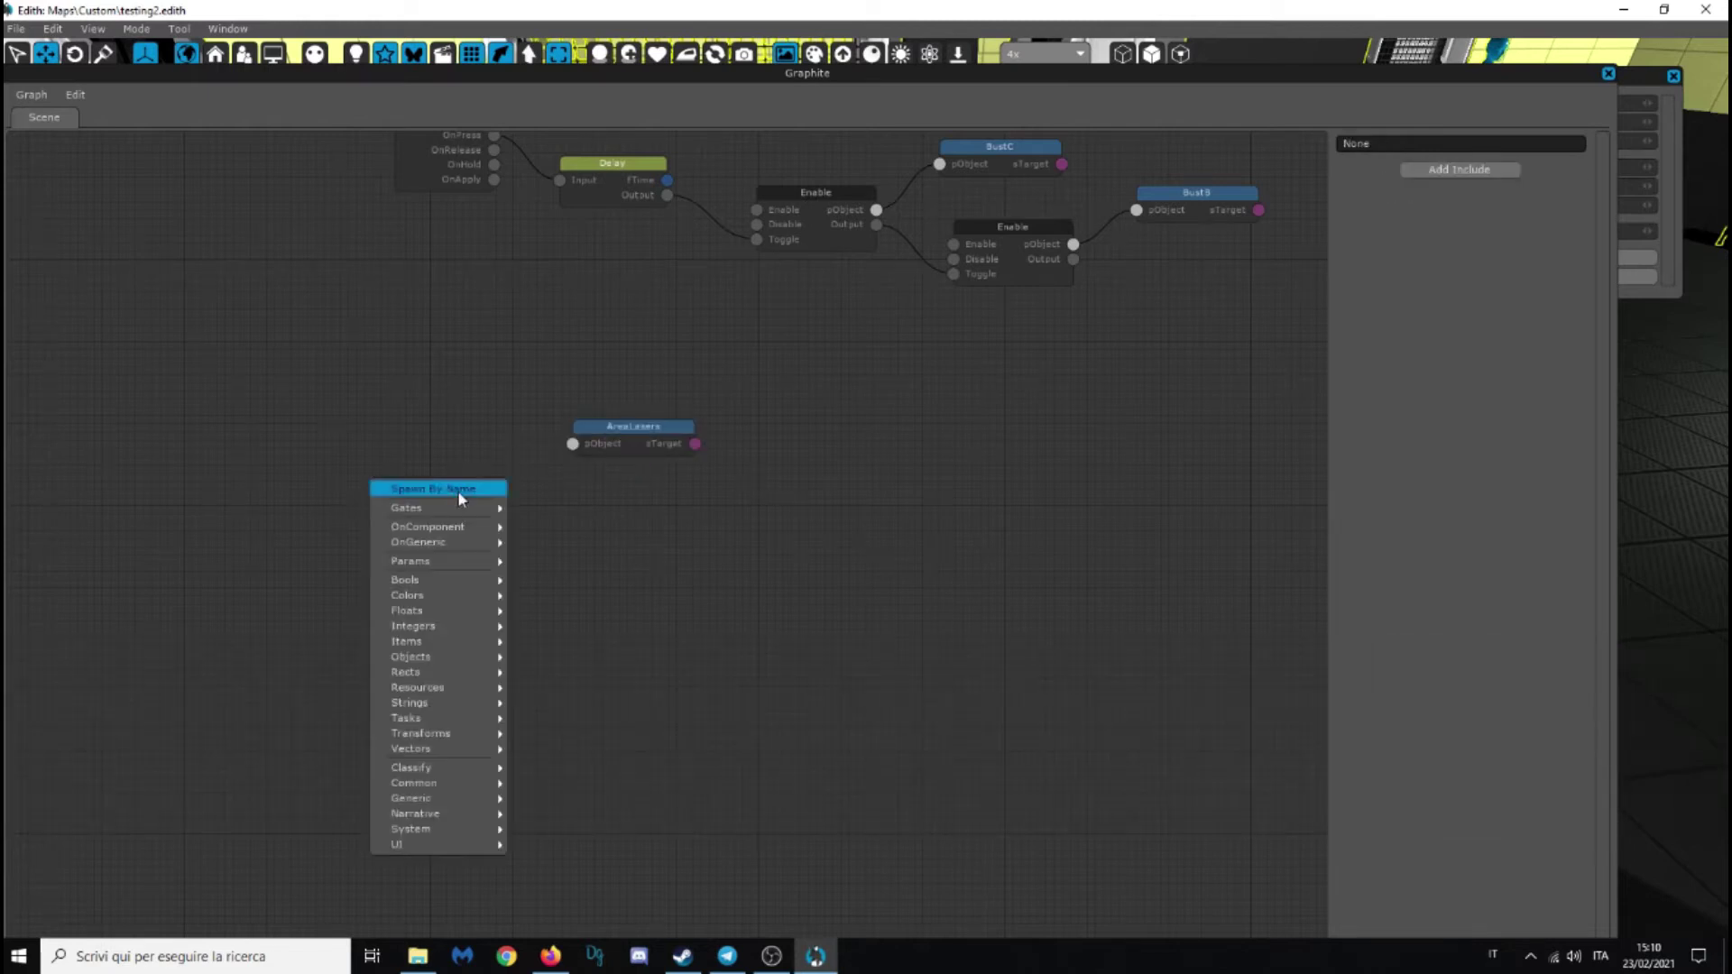
mouse_move(463, 542)
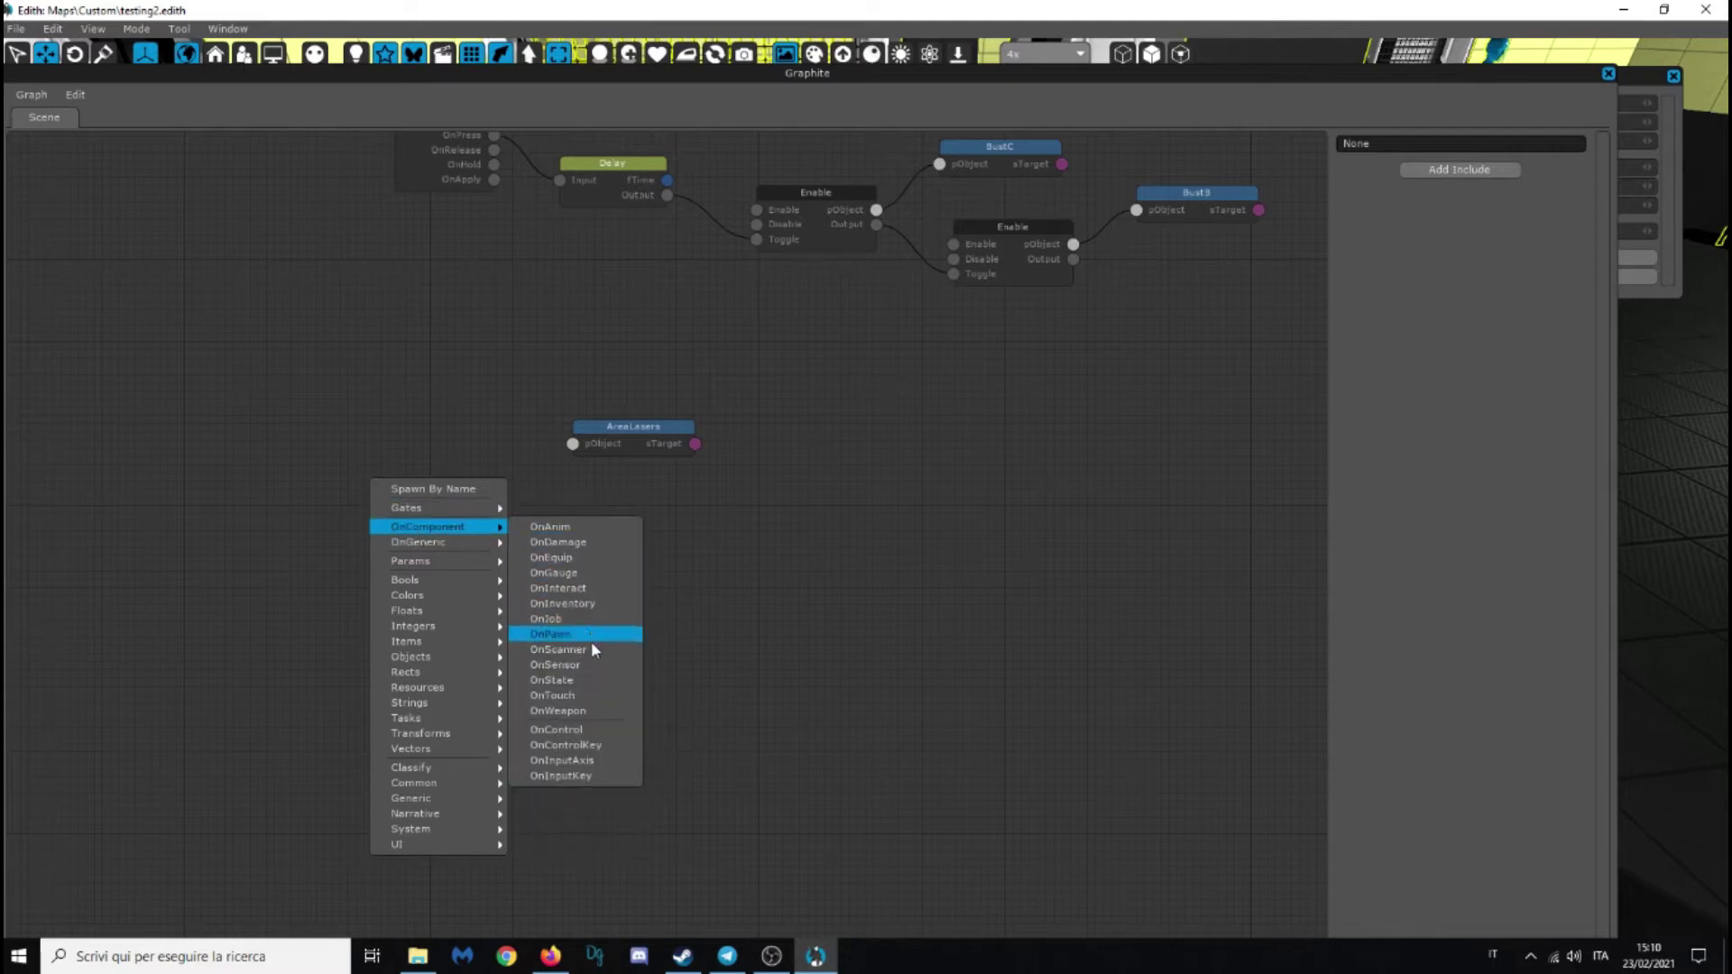
left_click(587, 694)
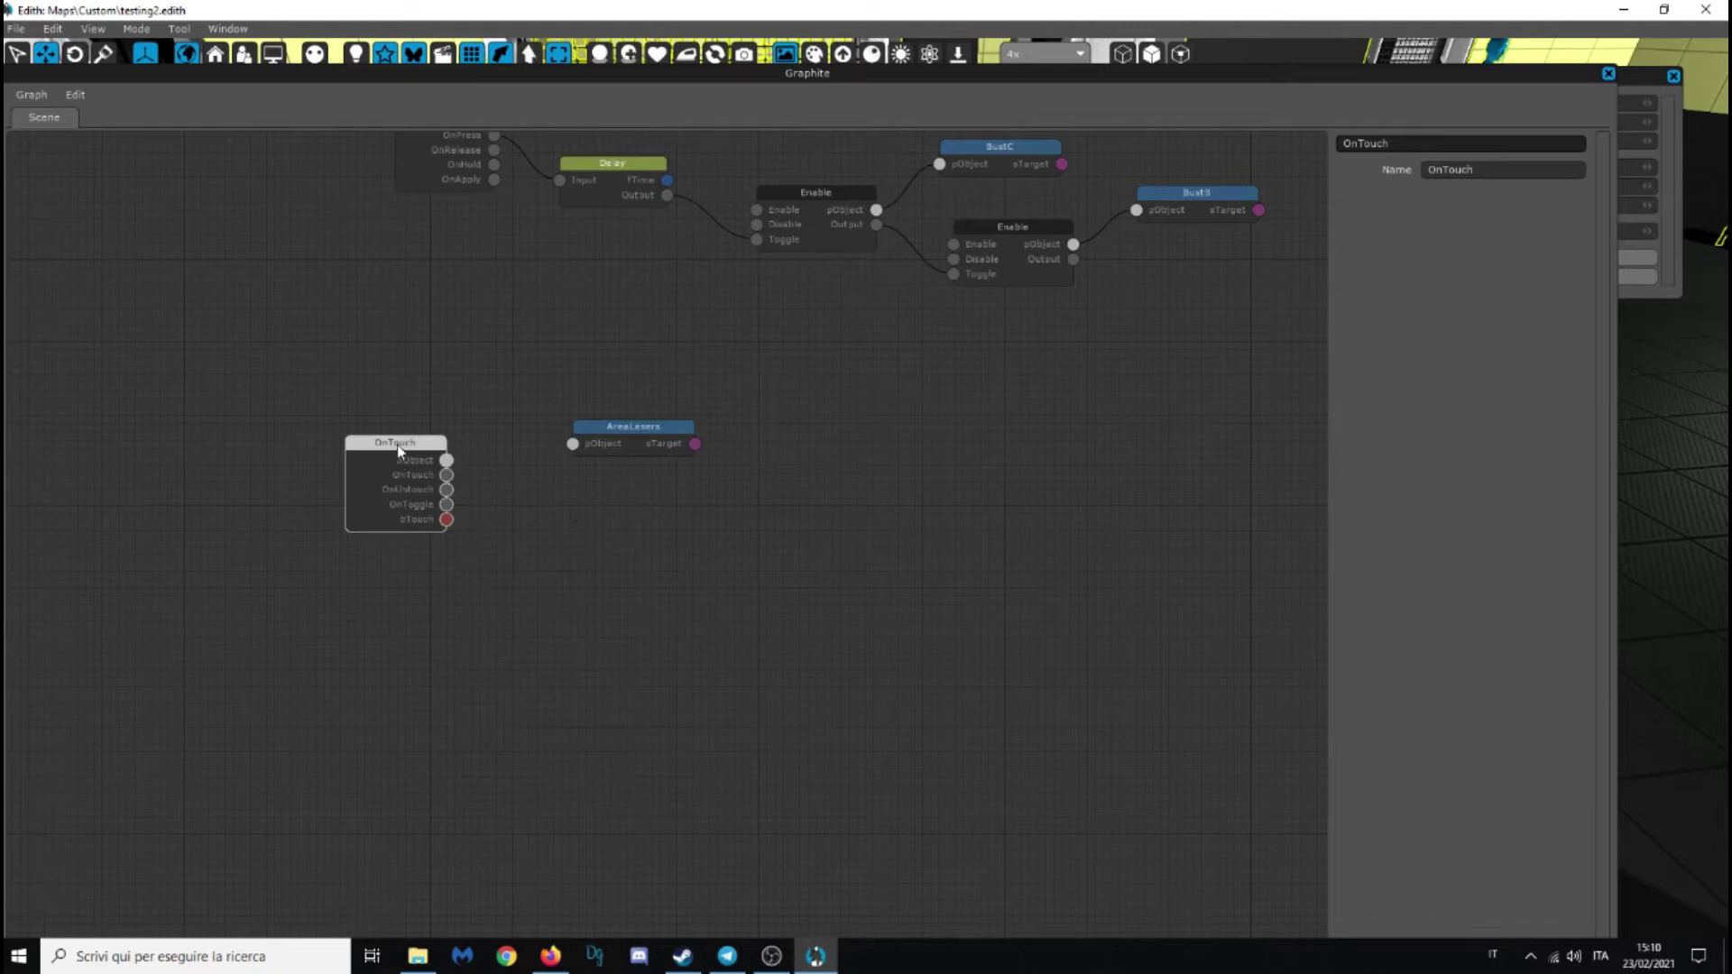
left_click_drag(398, 449, 409, 491)
left_click_drag(574, 451, 574, 444)
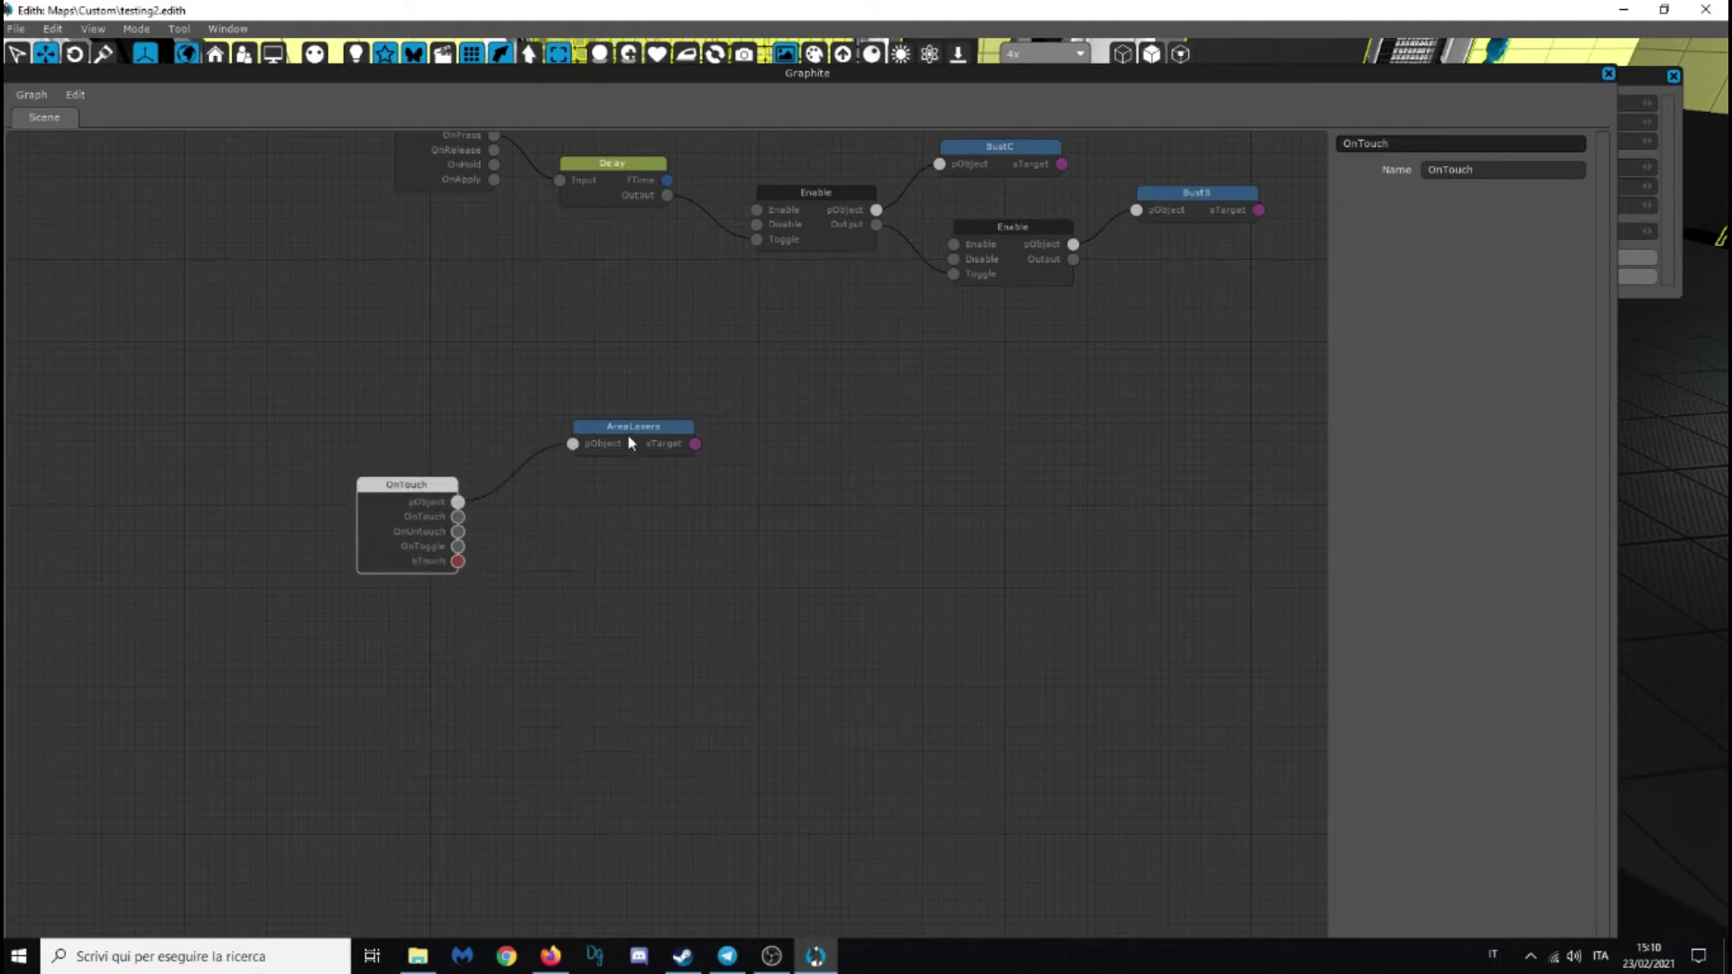
Duplicate the existing Delay node, place it beside OnTouch and connect the OnTouch output to its Input
left_click(633, 426)
left_click(612, 163)
key("ctrl+c")
key("ctrl+v")
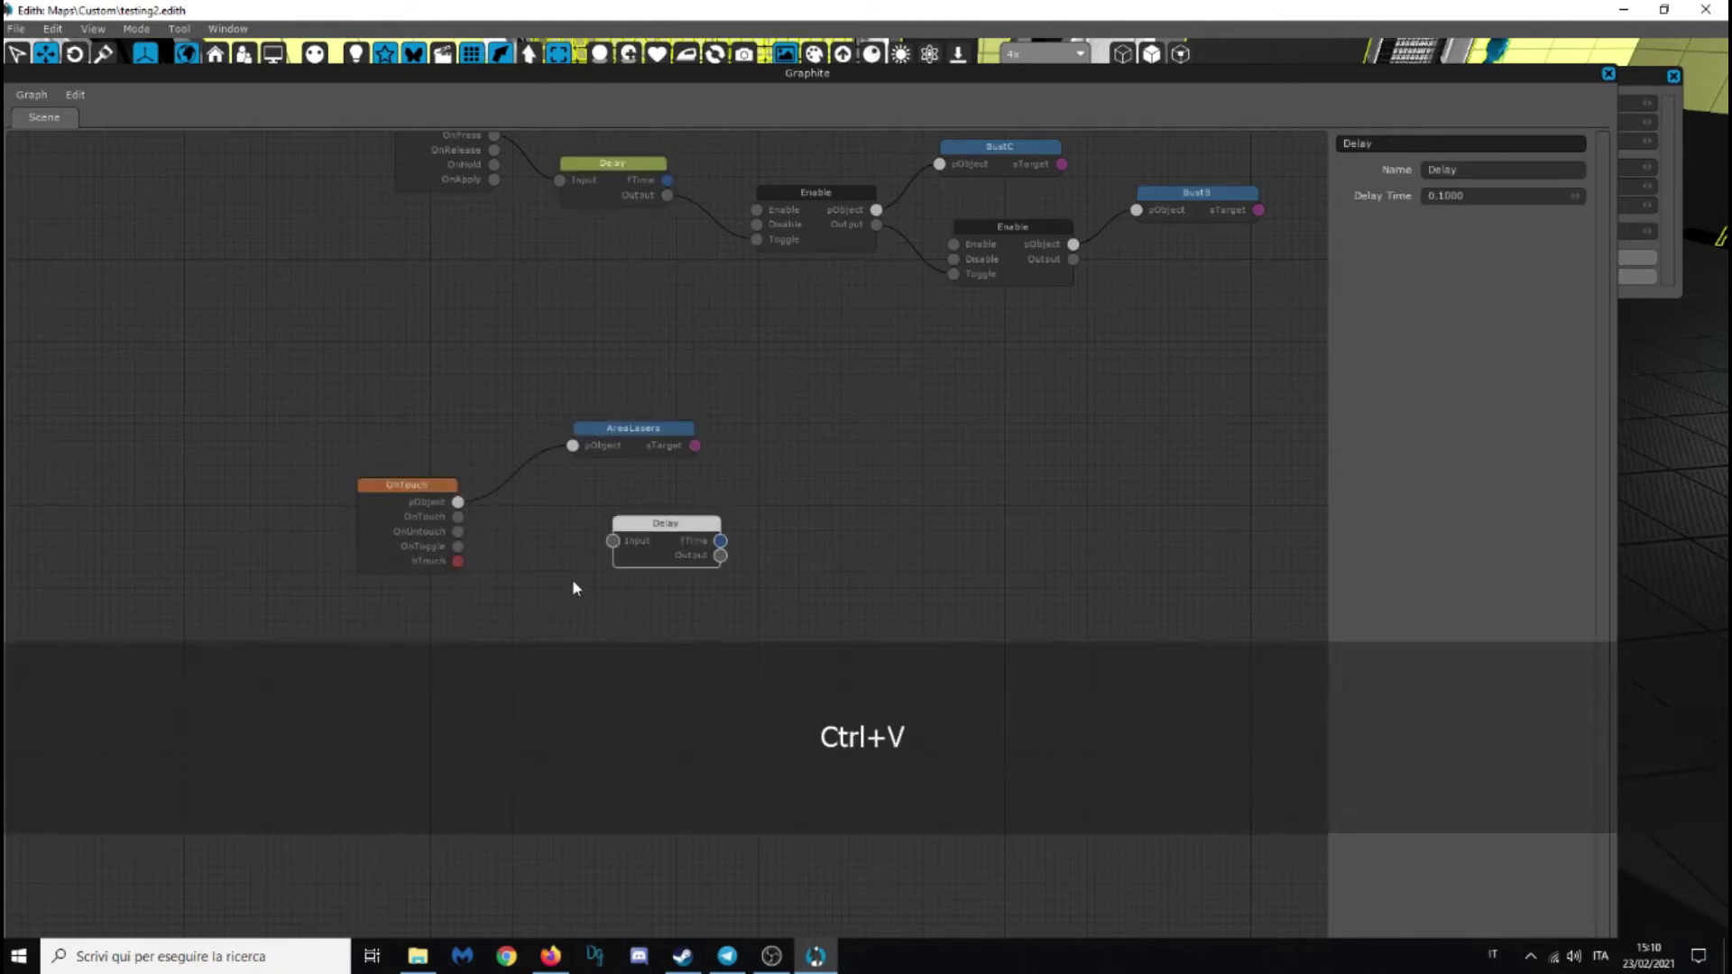
left_click_drag(658, 541, 594, 559)
left_click_drag(446, 516, 459, 523)
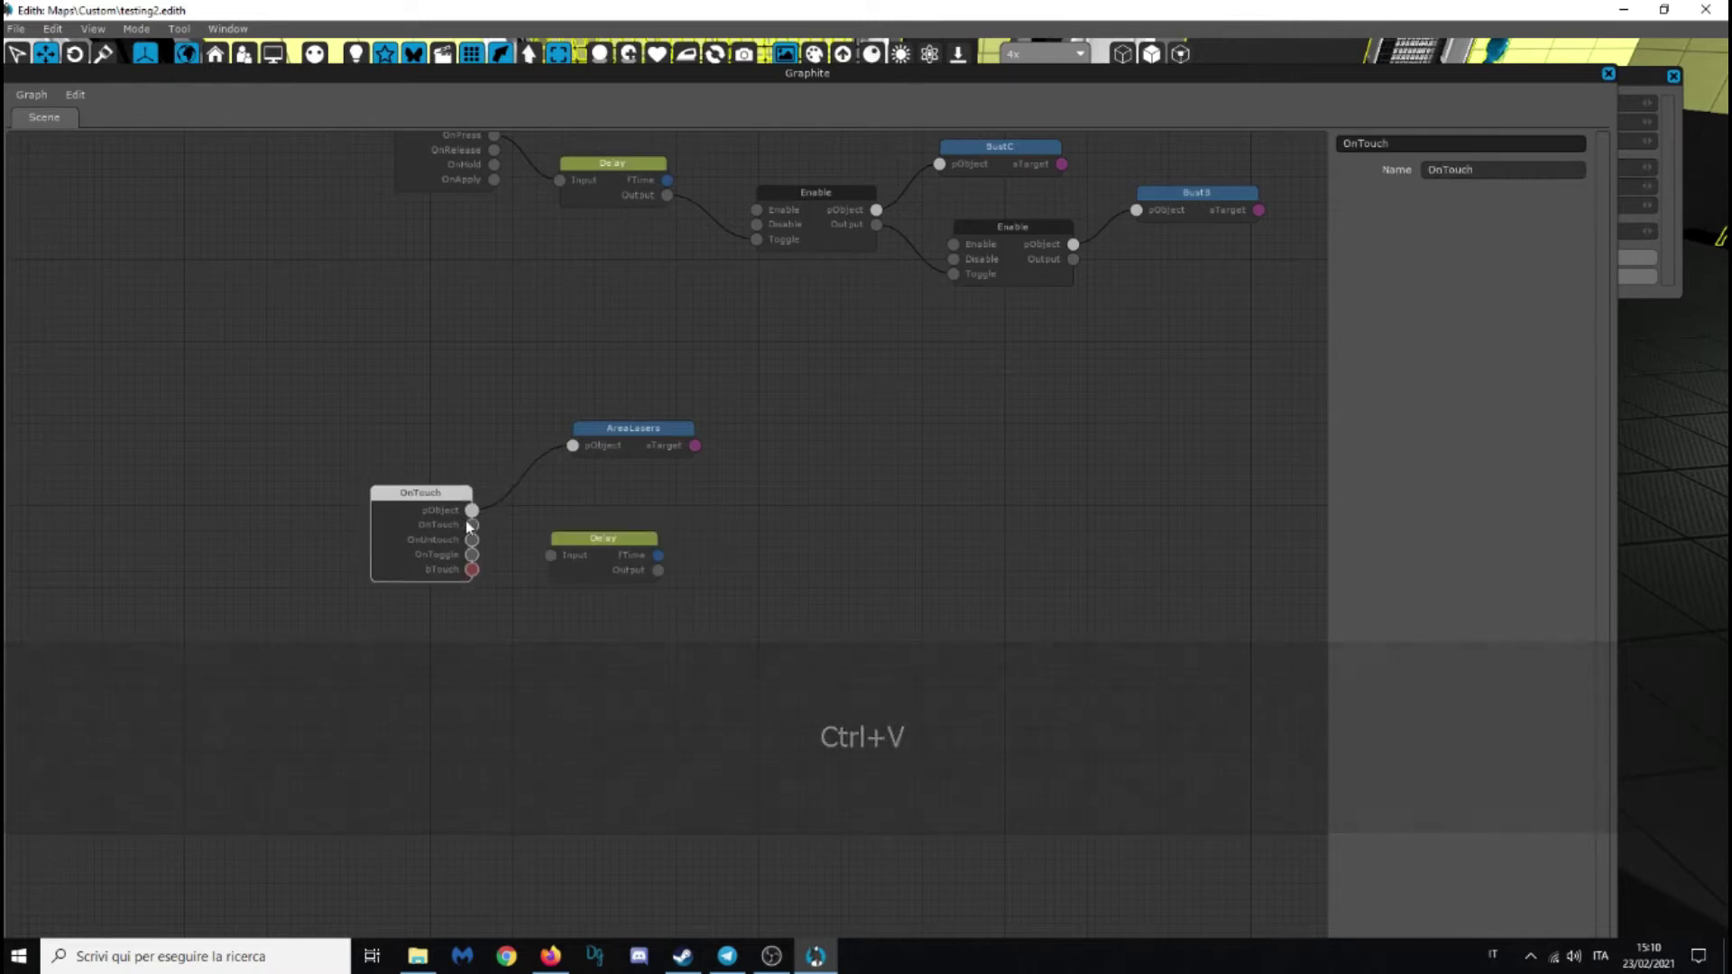
left_click_drag(535, 571, 602, 546)
left_click(690, 470)
Duplicate the existing Enable node, place it after the new Delay and connect the Delay's Output to Disable
left_click(843, 195)
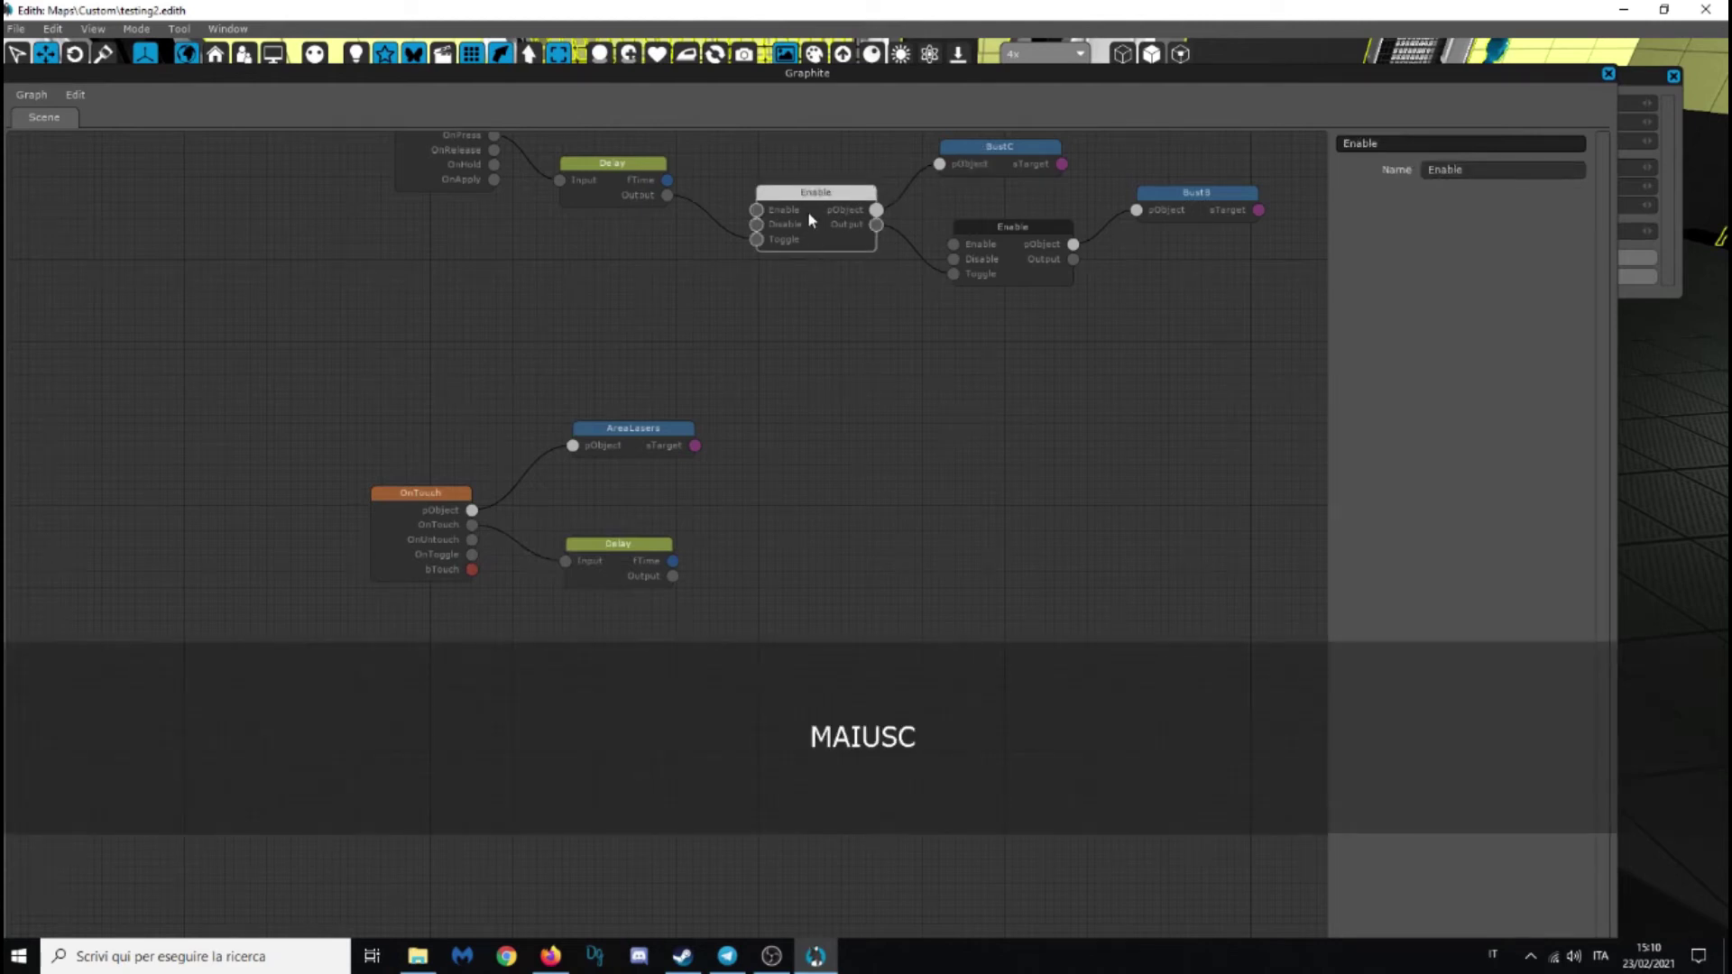
key("ctrl+c")
key("ctrl+v")
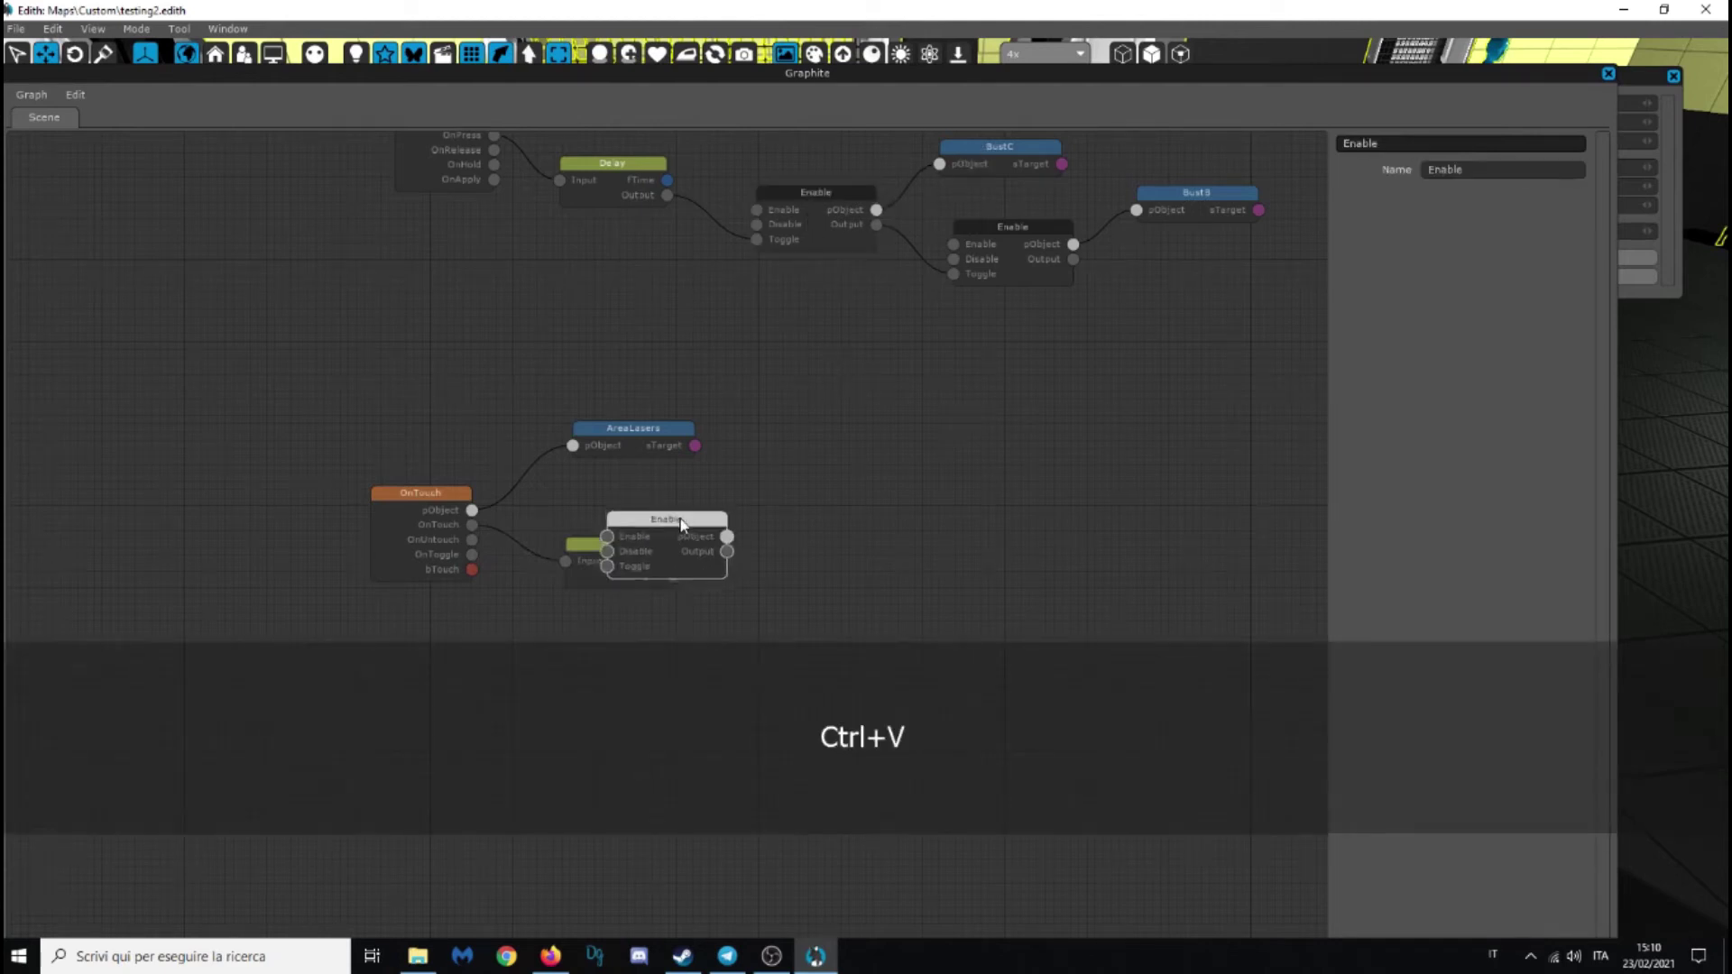
left_click_drag(681, 523, 800, 559)
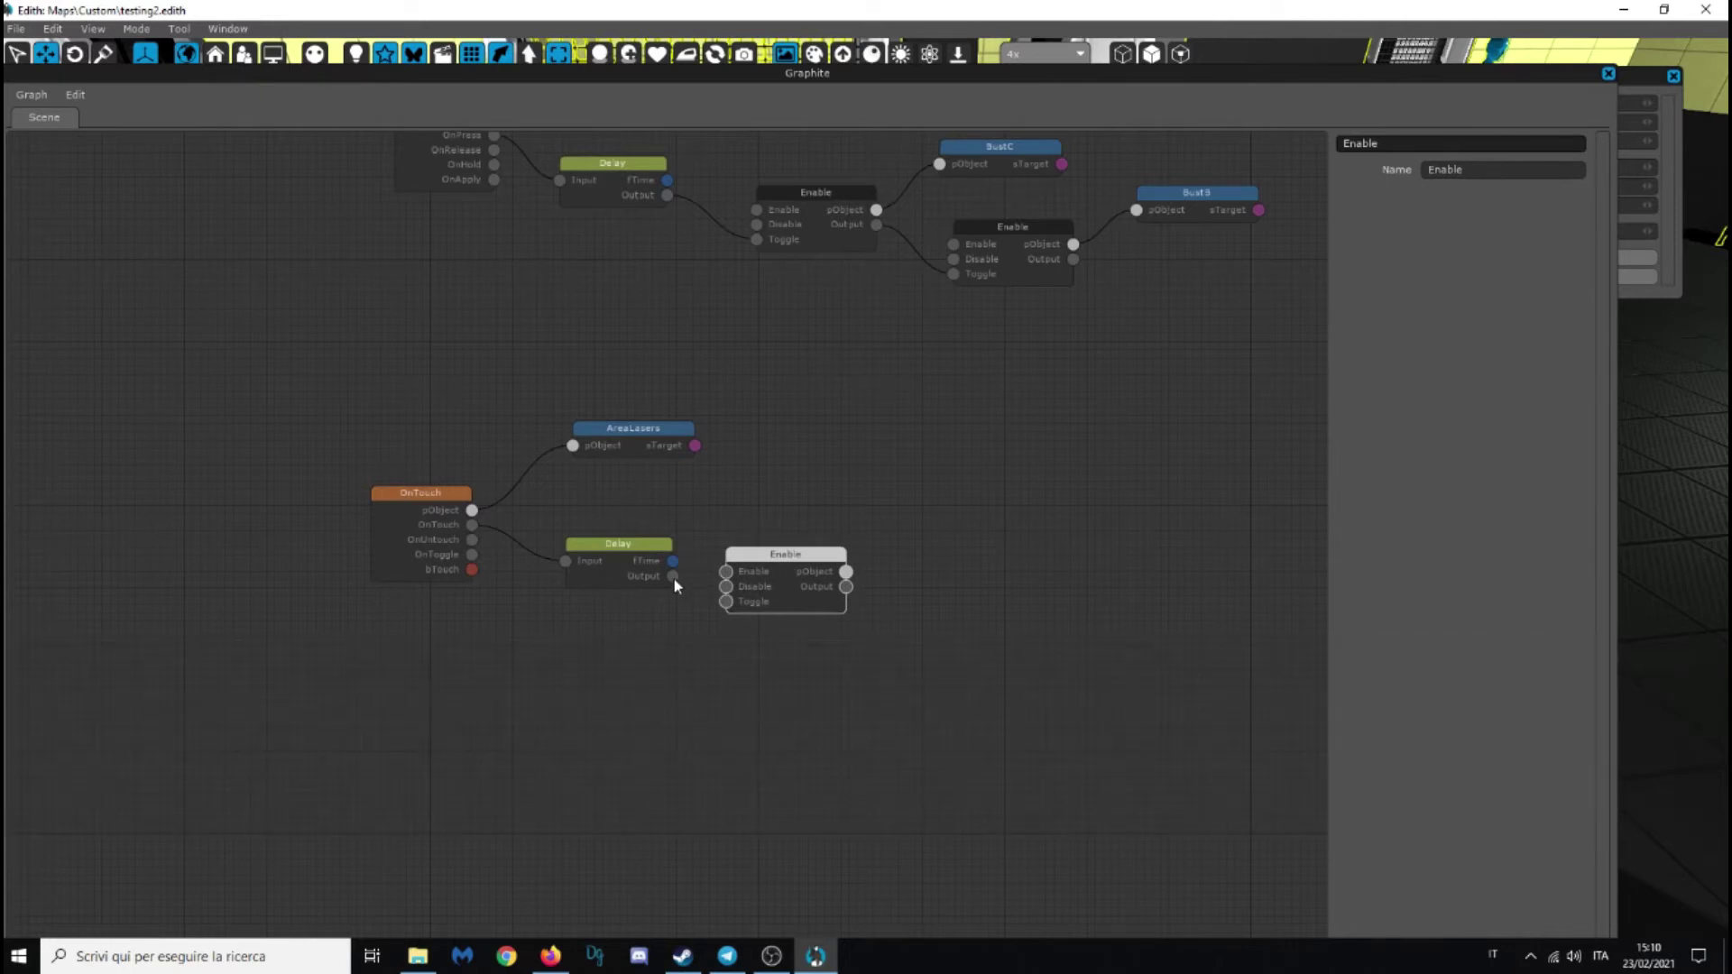
left_click_drag(724, 611, 775, 579)
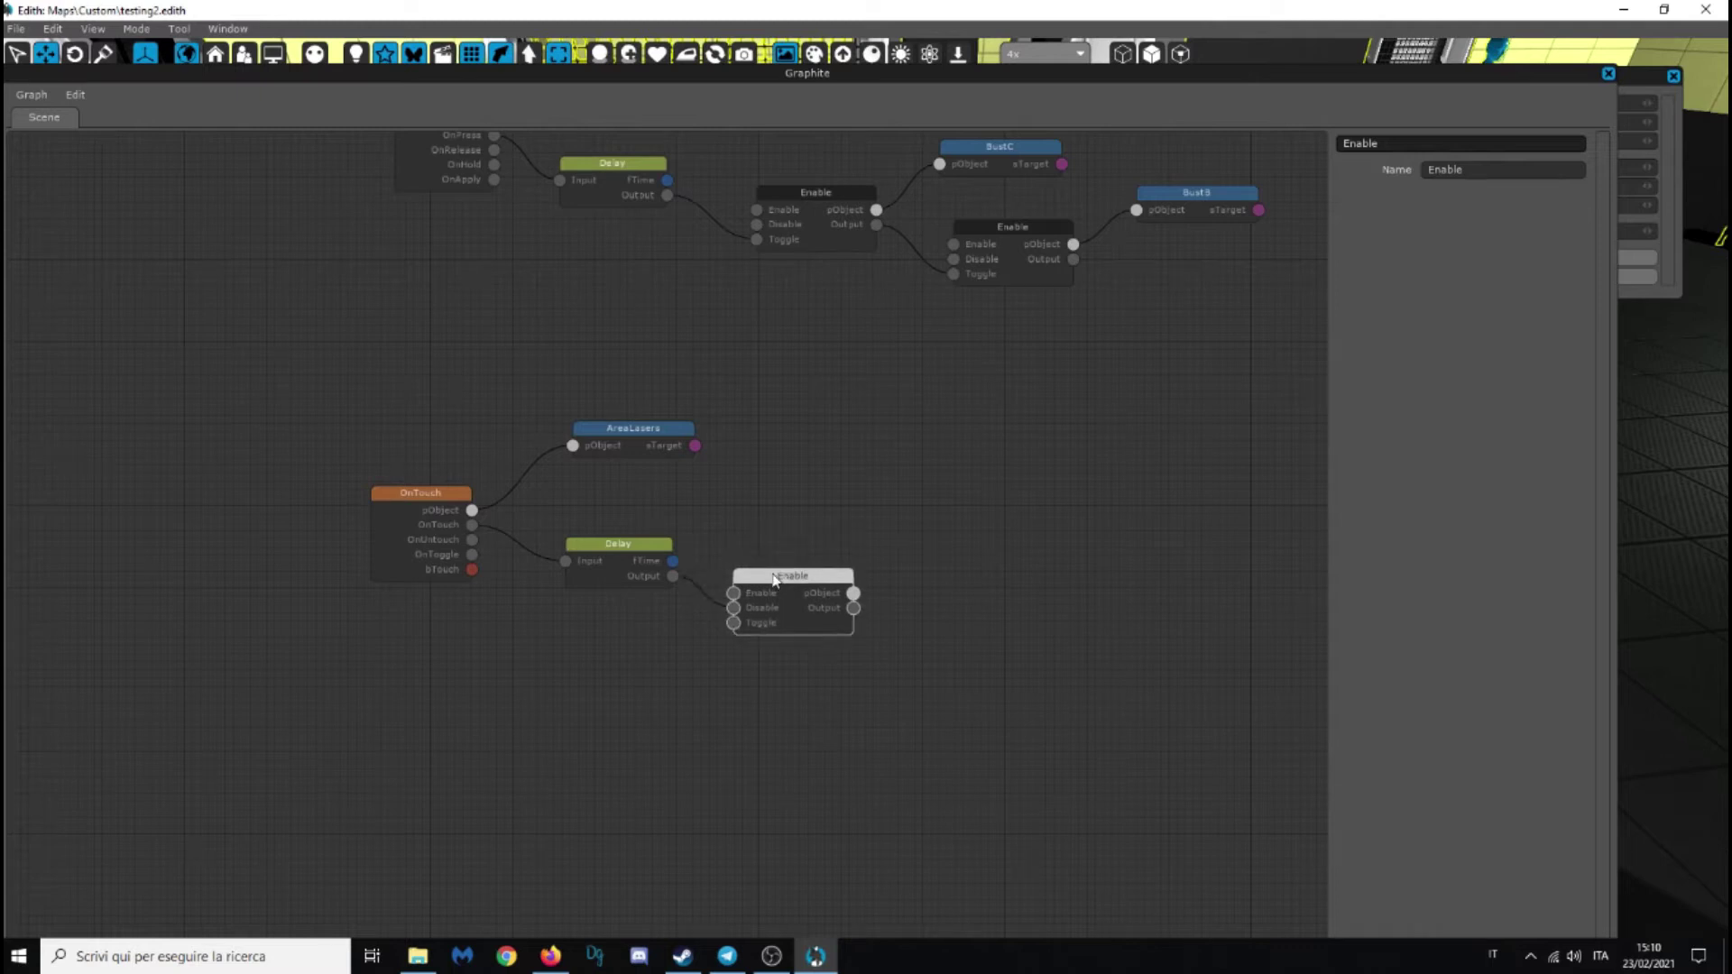
left_click(1168, 548)
Close the graph, select the grate behind the laser doorway and copy its actor name
left_click(1607, 72)
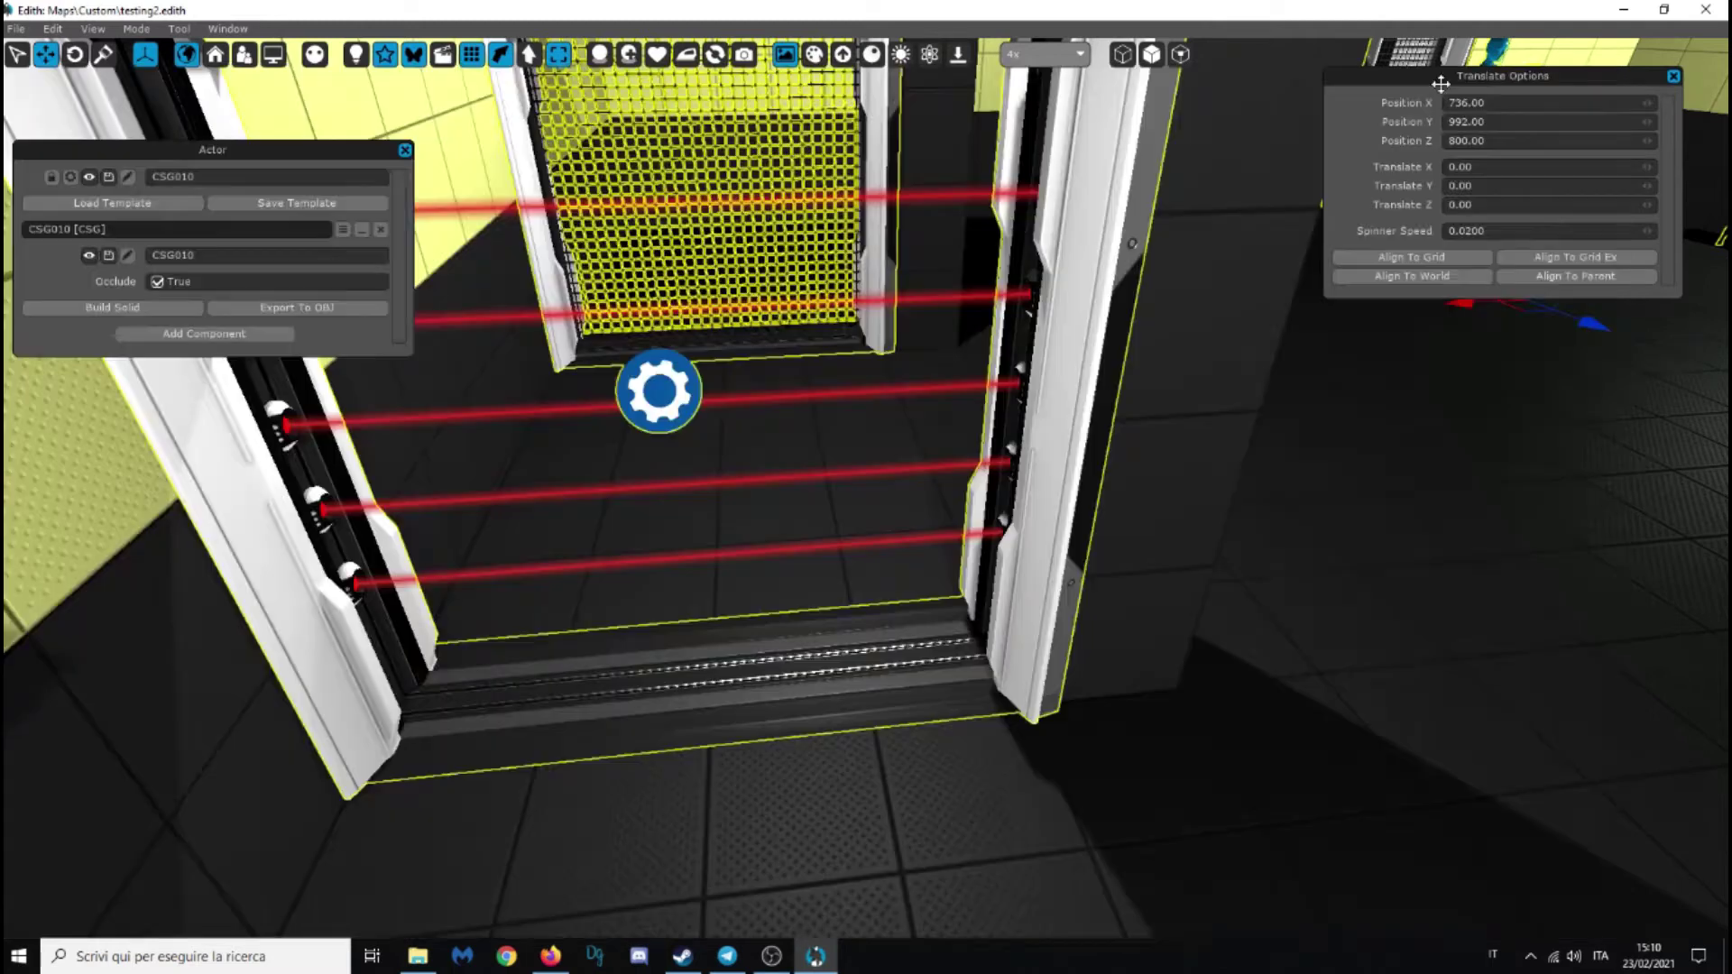
left_click(847, 328)
double_click(193, 176)
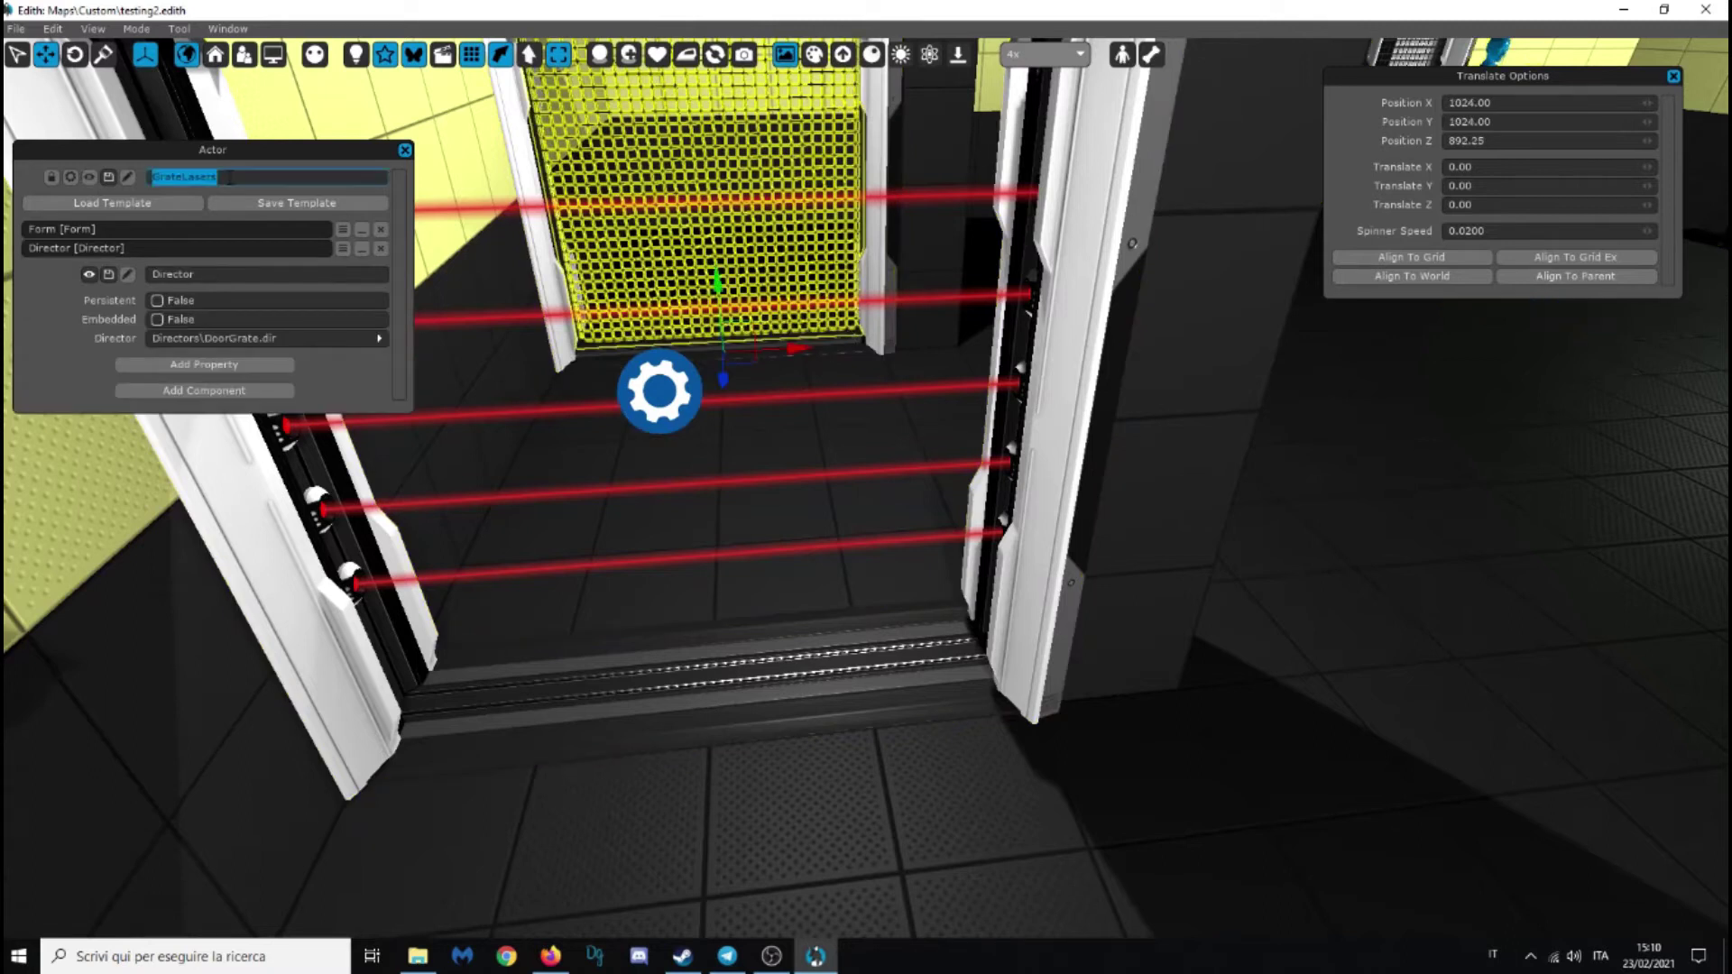
key("ctrl+c")
Reopen the graph and add a second pLocate object node beside the new Enable node
key("g")
right_click(940, 565)
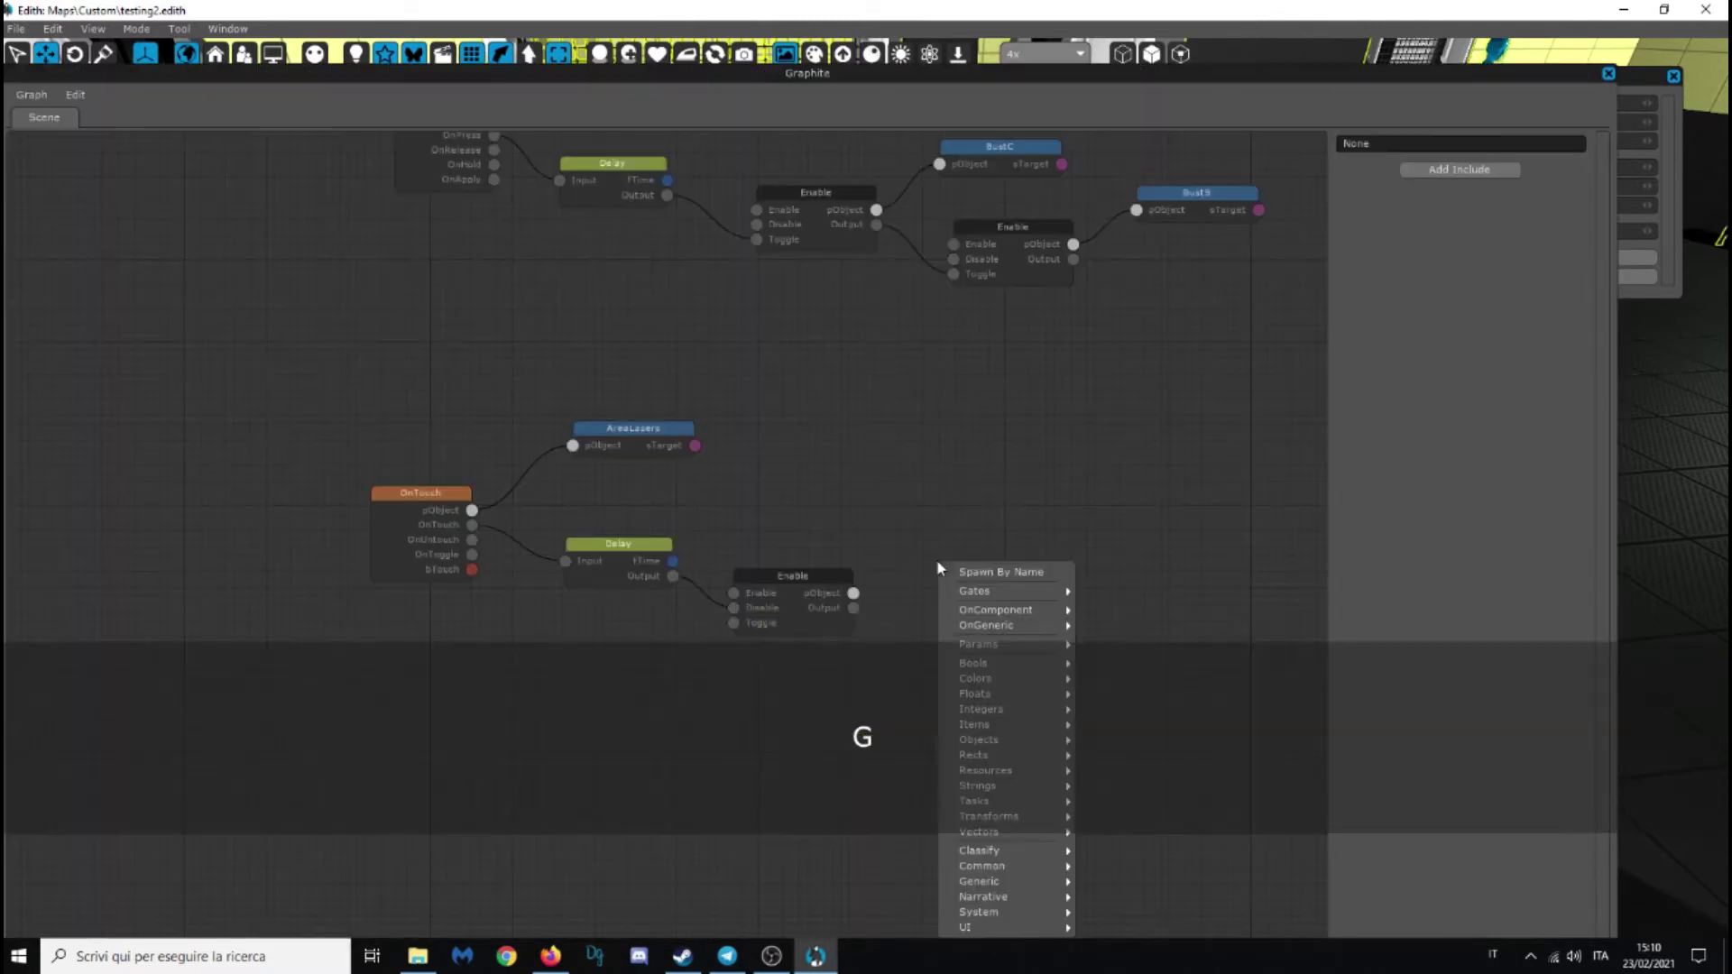
mouse_move(1010, 738)
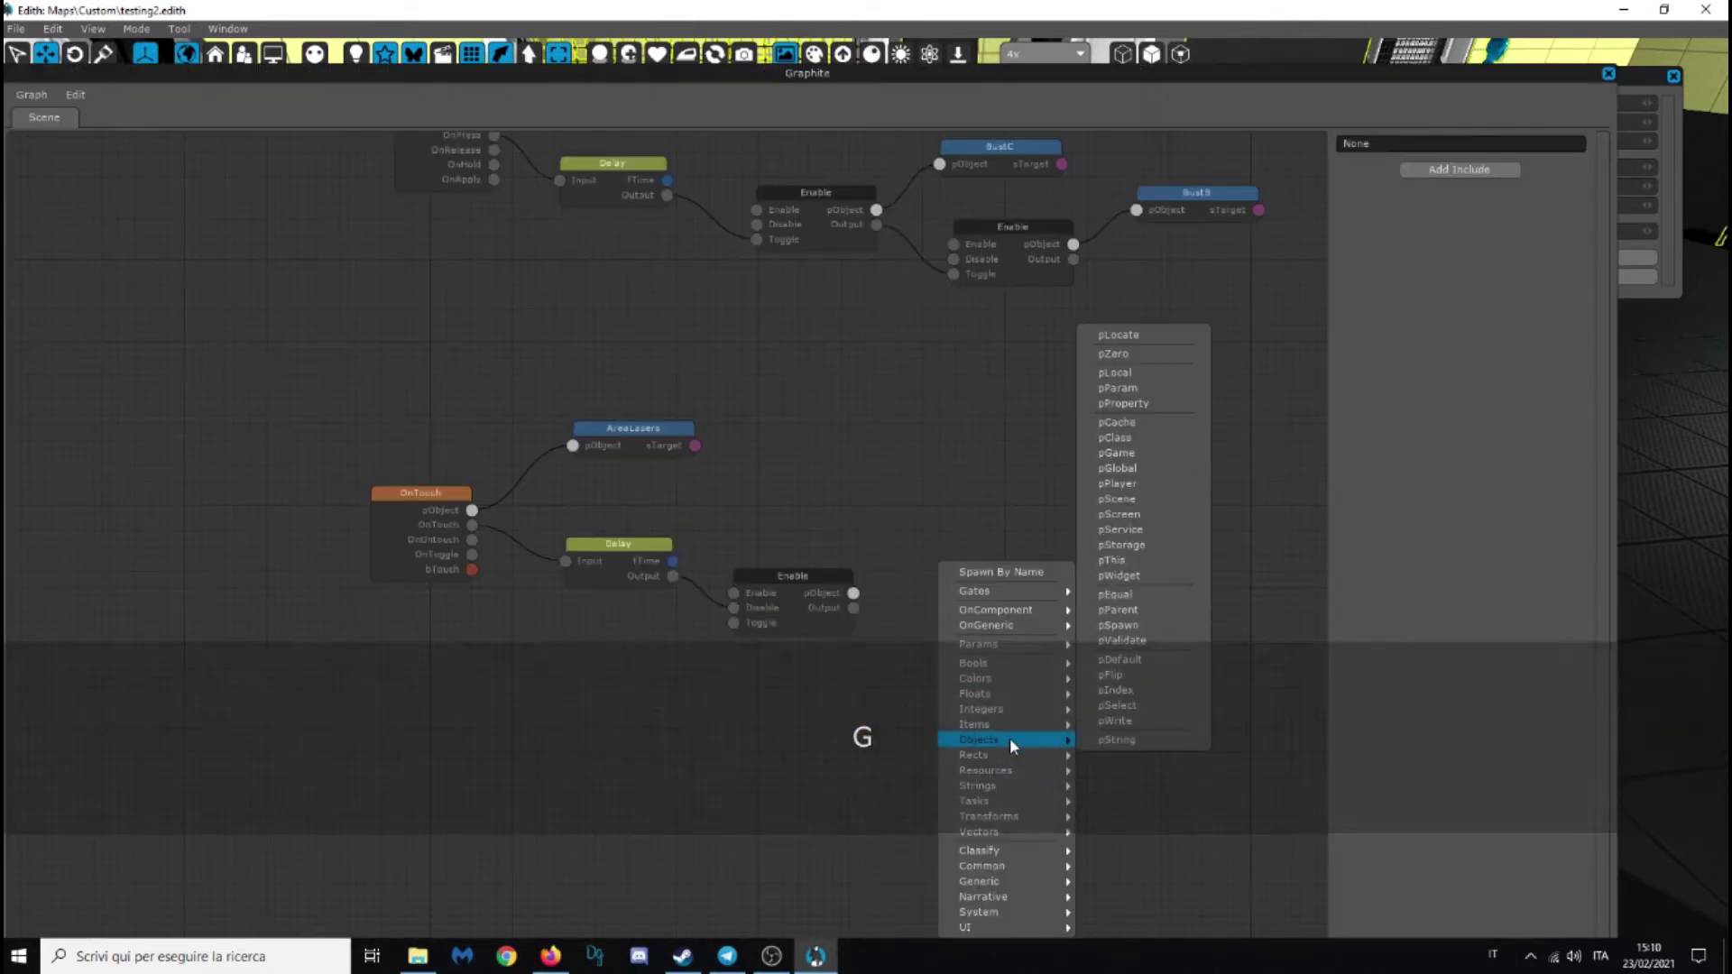
left_click(1157, 336)
left_click_drag(952, 559, 1035, 544)
Give the new pLocate node the Name and Target GrateLasers and connect the Enable node's pObject to it
double_click(1479, 171)
key("ctrl+v")
left_click(1469, 193)
key("ctrl+v")
left_click(1042, 524)
left_click_drag(853, 593, 958, 548)
left_click(993, 528)
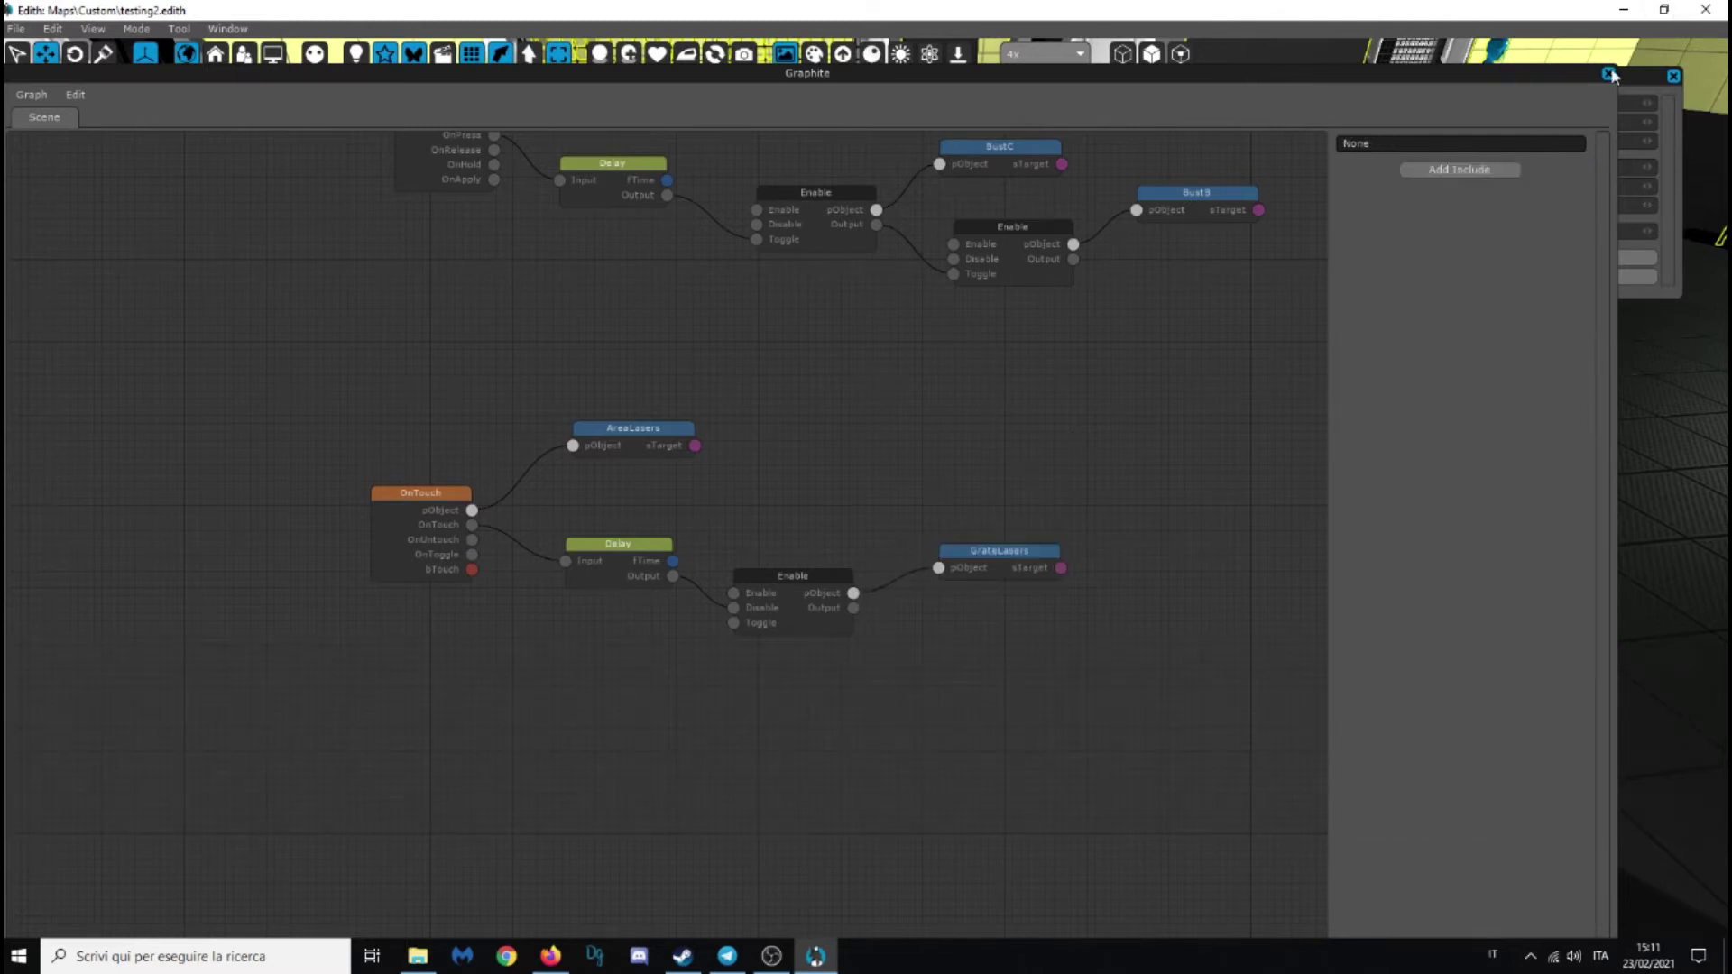
Close the graph, deselect everything in the scene and save the map
left_click(1608, 73)
right_click_drag(1182, 380, 1105, 441)
key("ctrl+d")
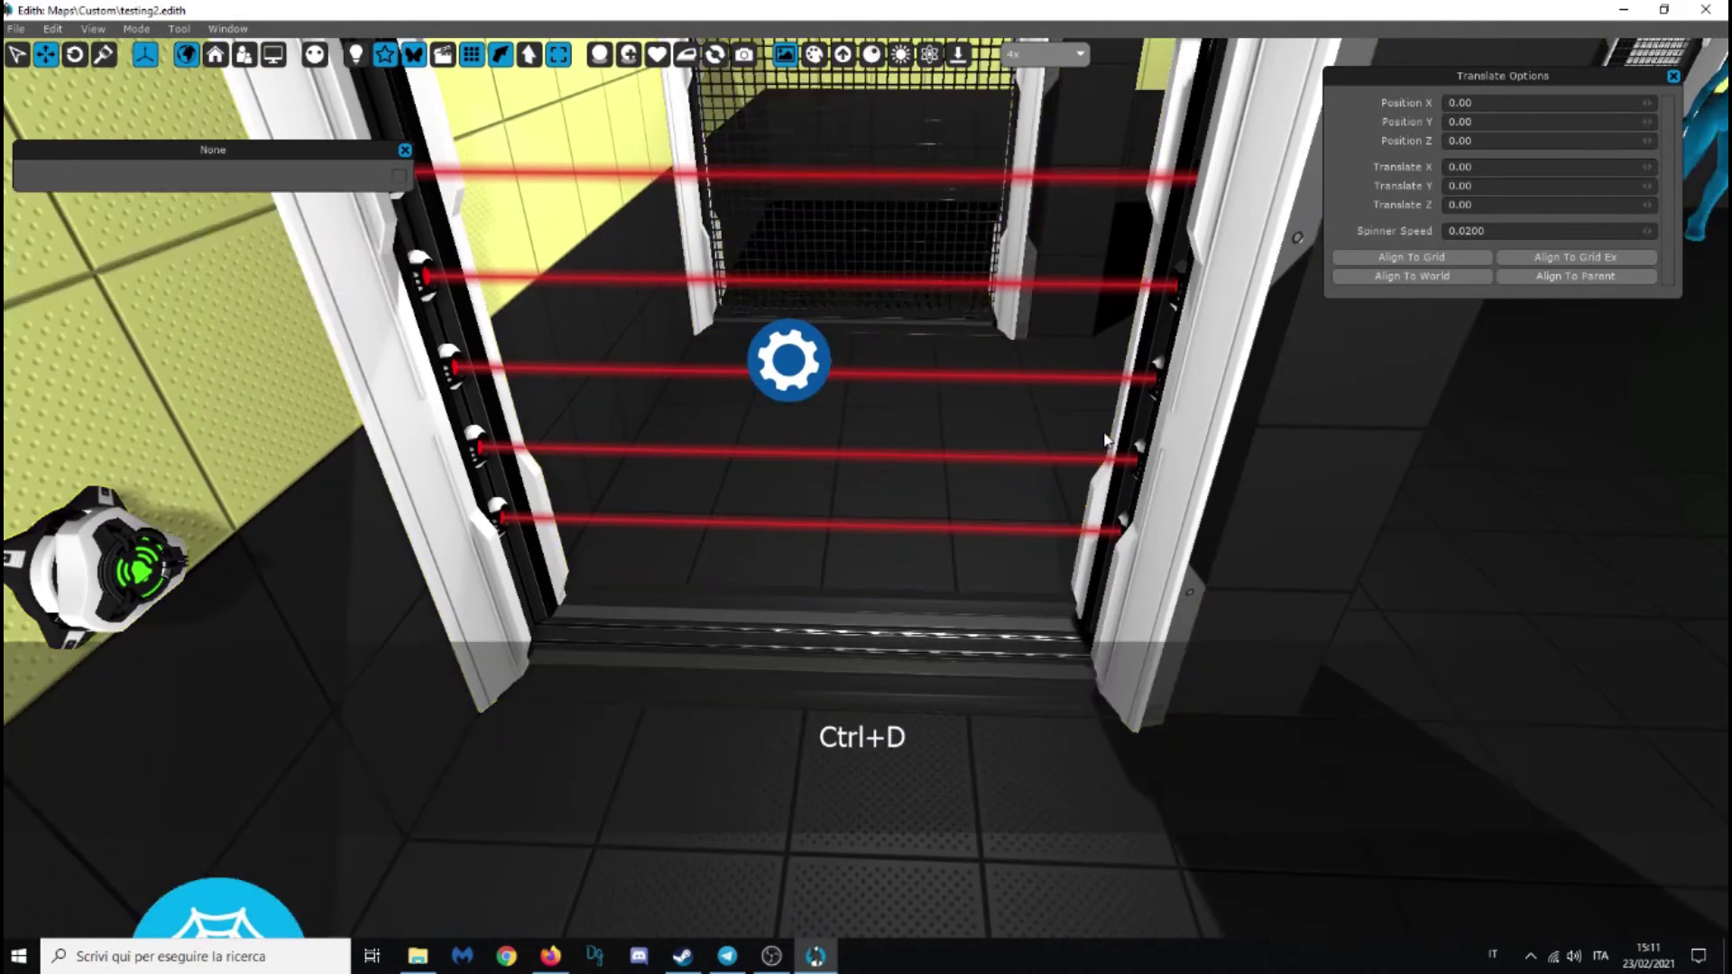
key("ctrl+s")
Launch a test run of the map with game class Erebus, SOFTCORE and Player Stats on
right_click_drag(1042, 512, 1047, 586)
key("w")
key("F5")
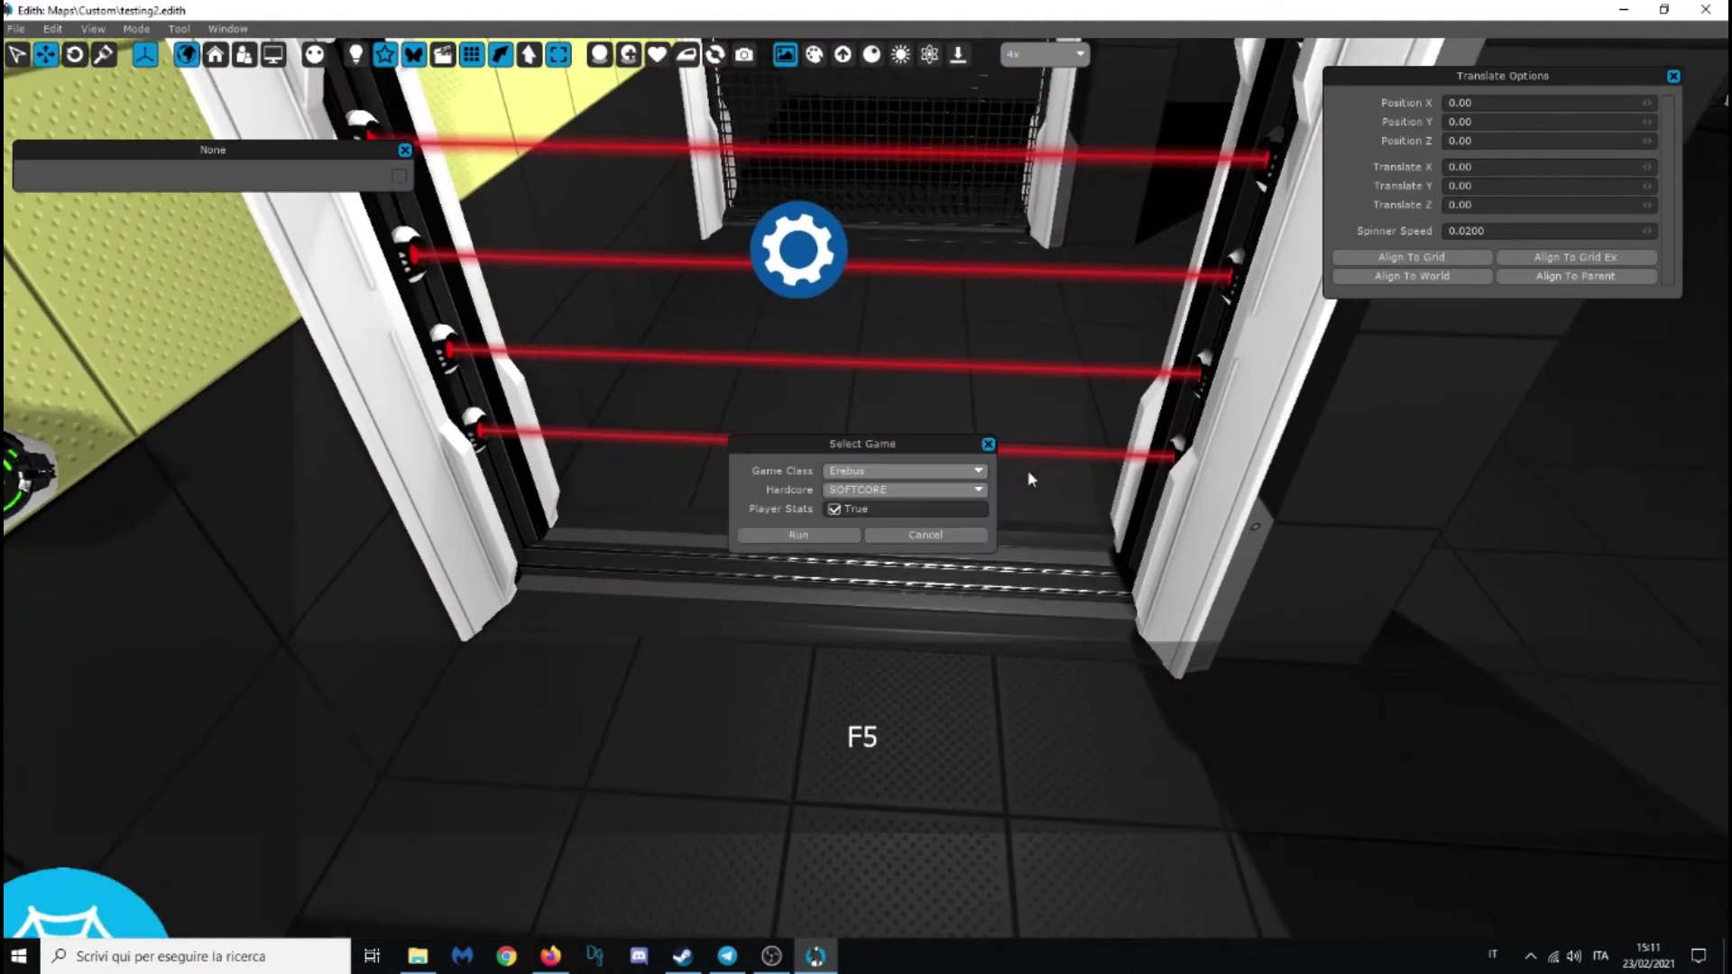
left_click(853, 538)
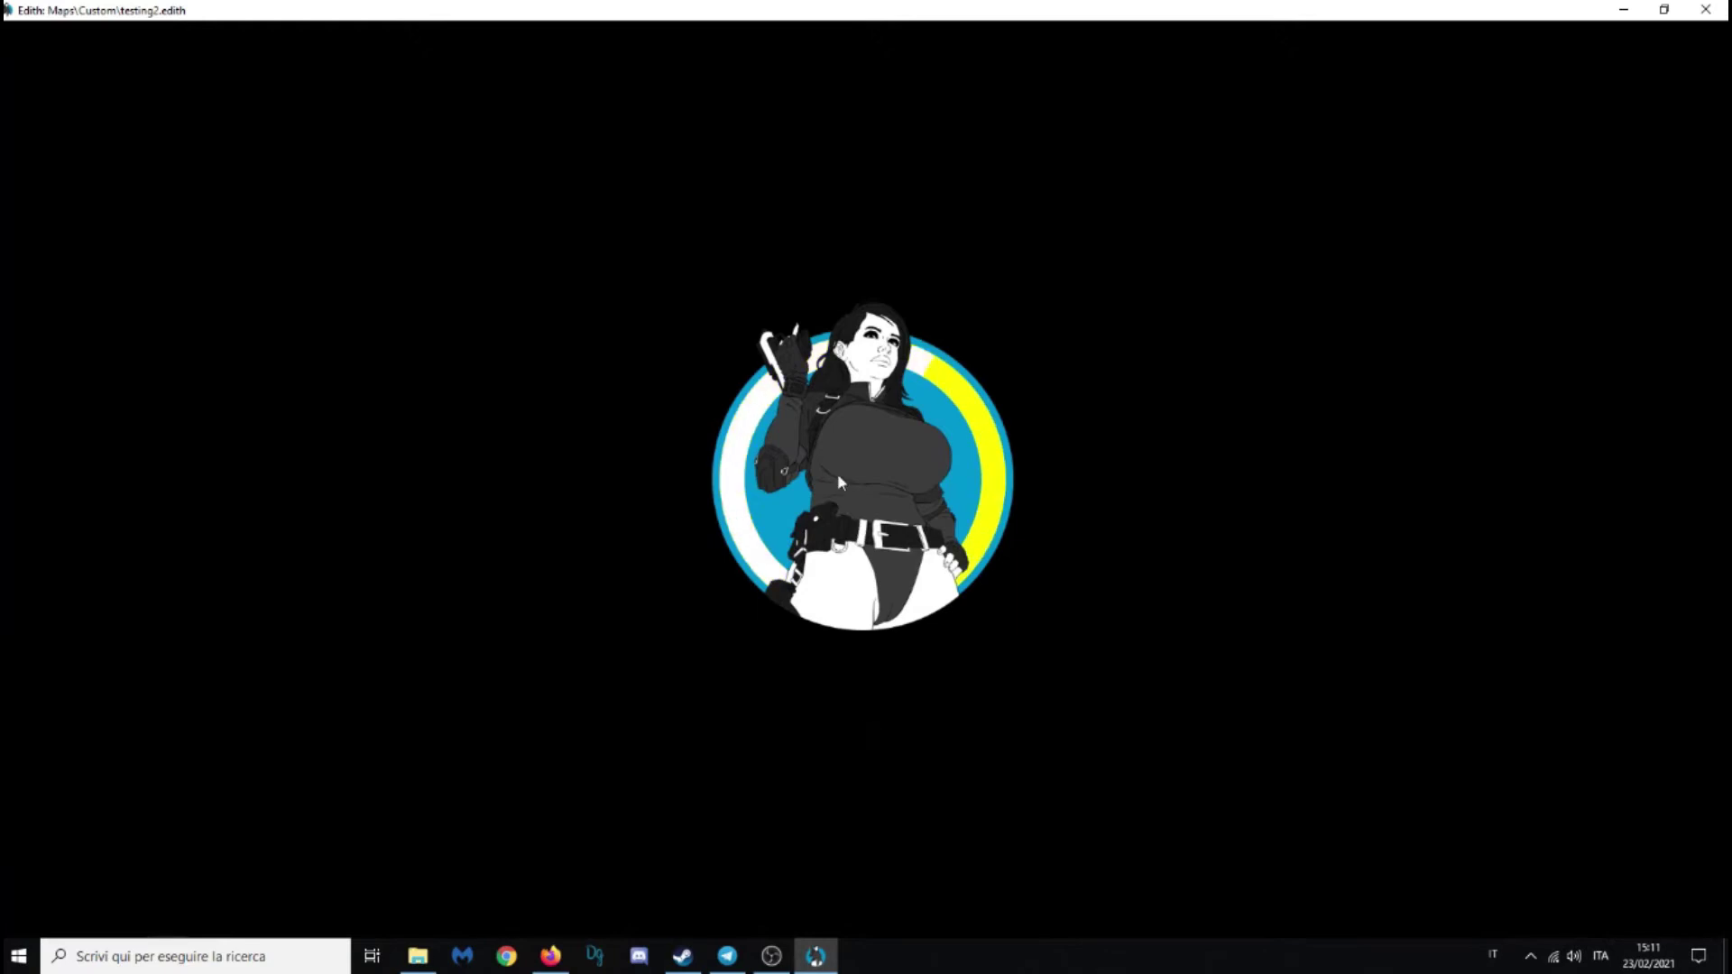
Move the character around the laser doorway to test the touch trigger and bring up the game menu
key("shift")
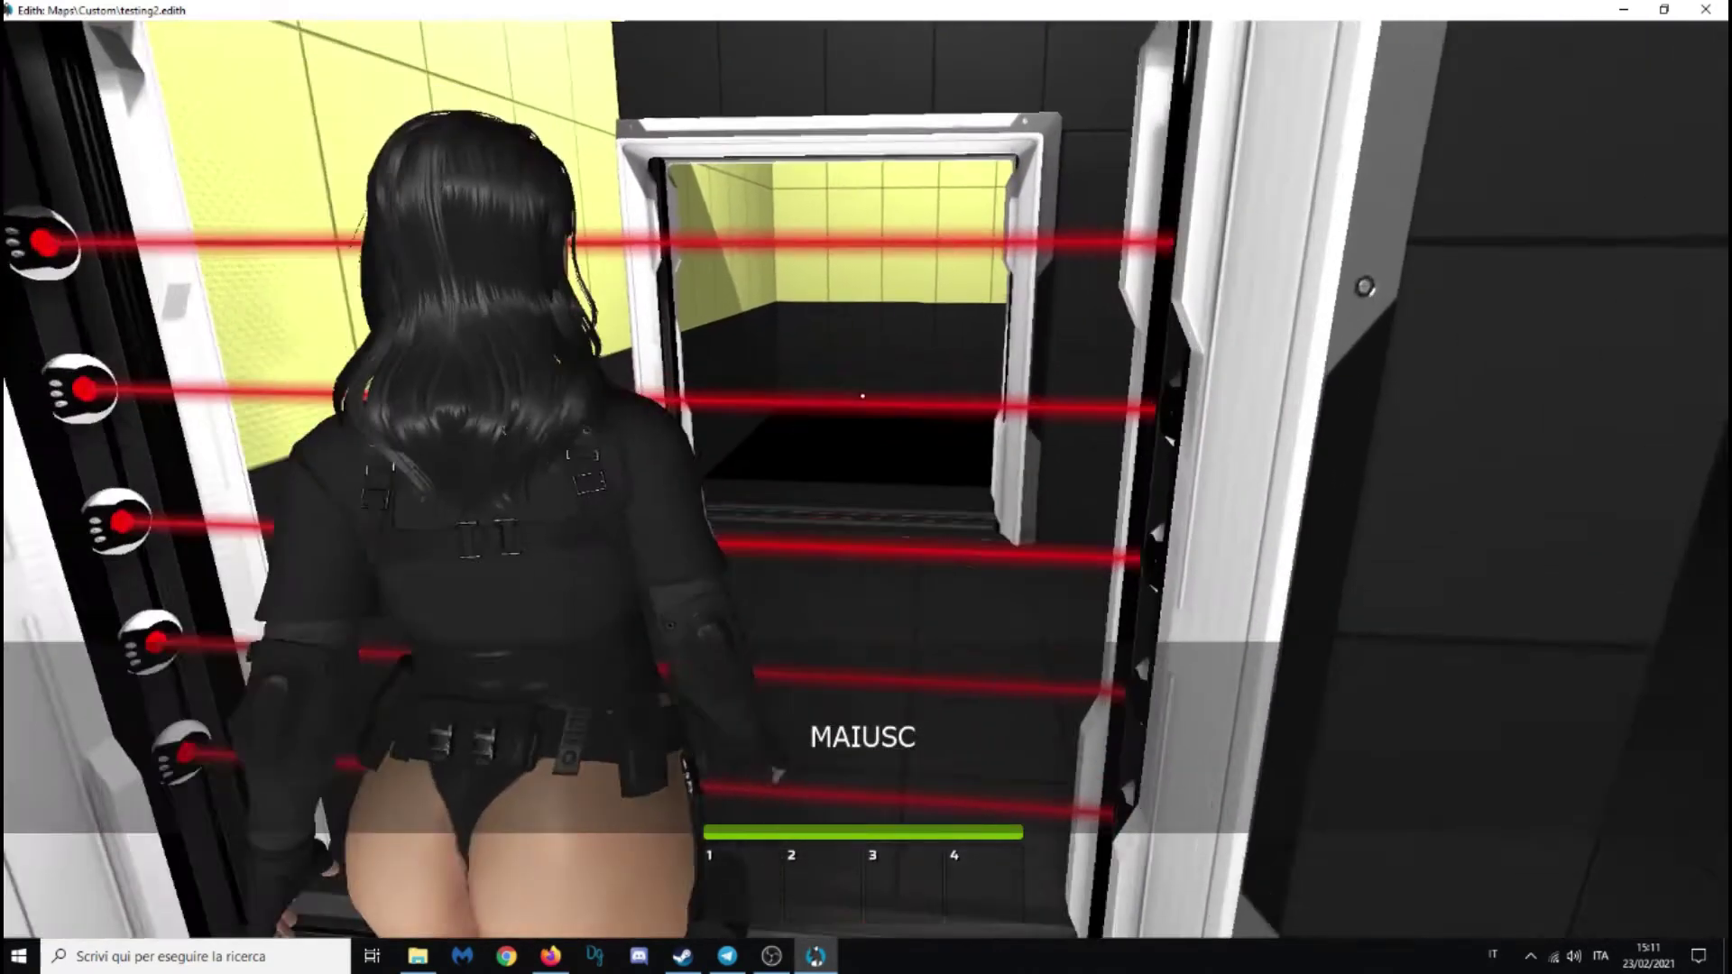
key("shift+d")
key("shift")
key("shift+a")
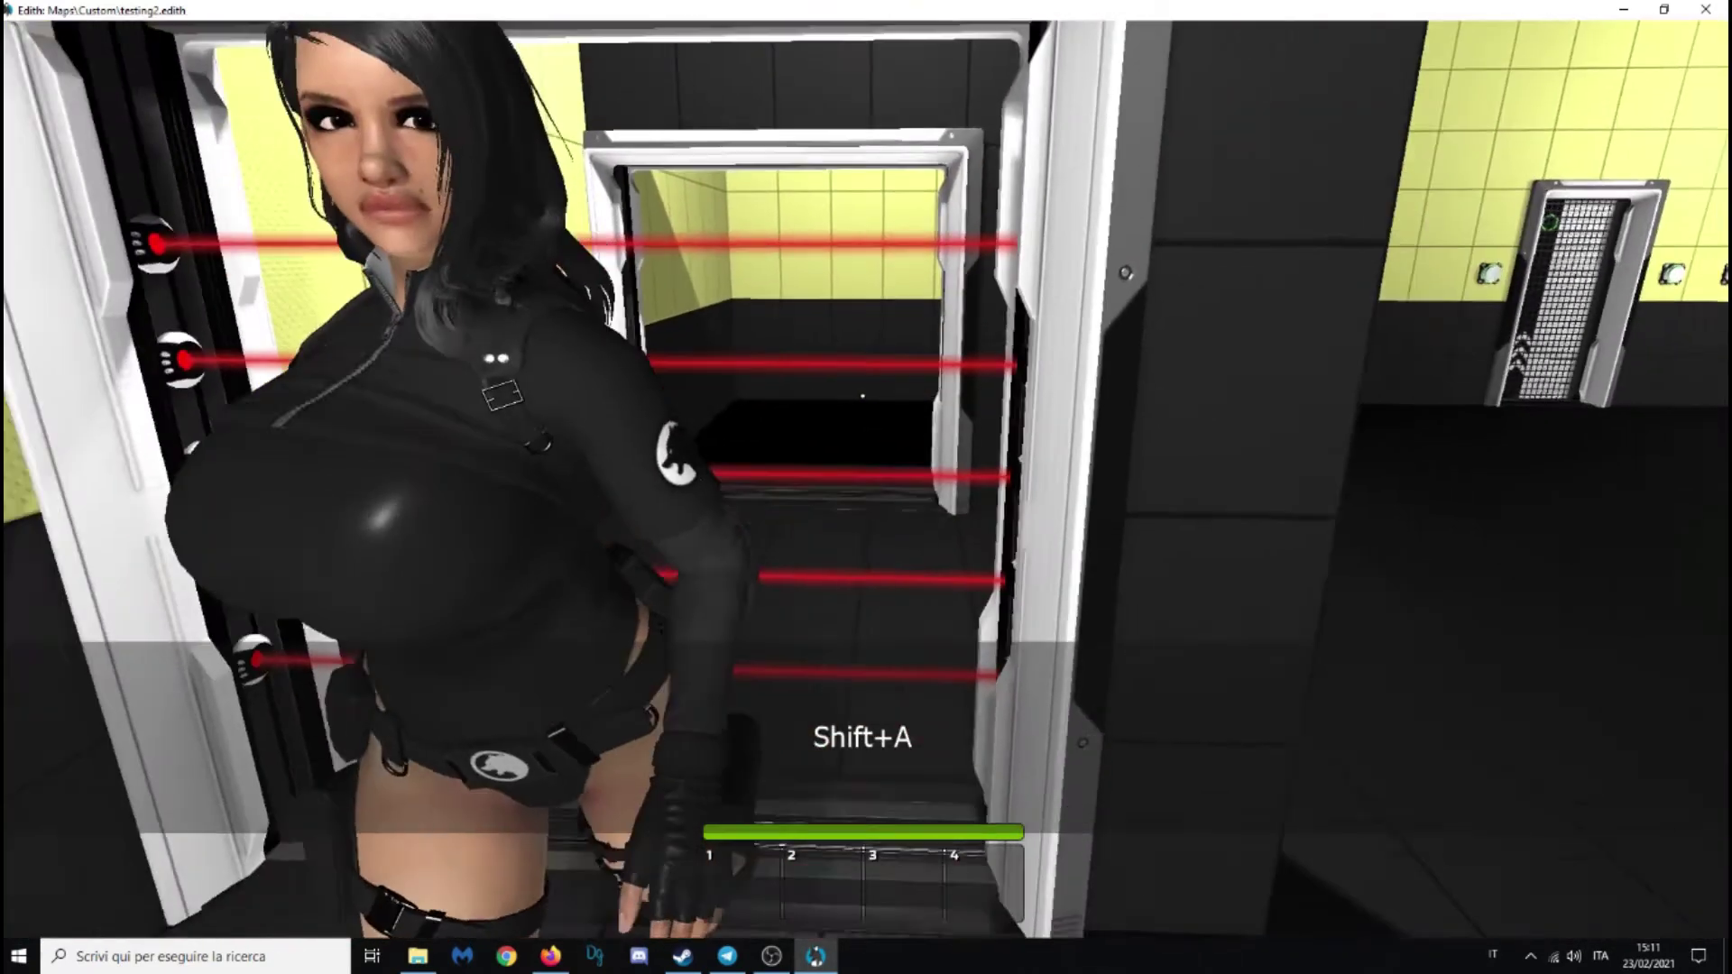
key("Escape")
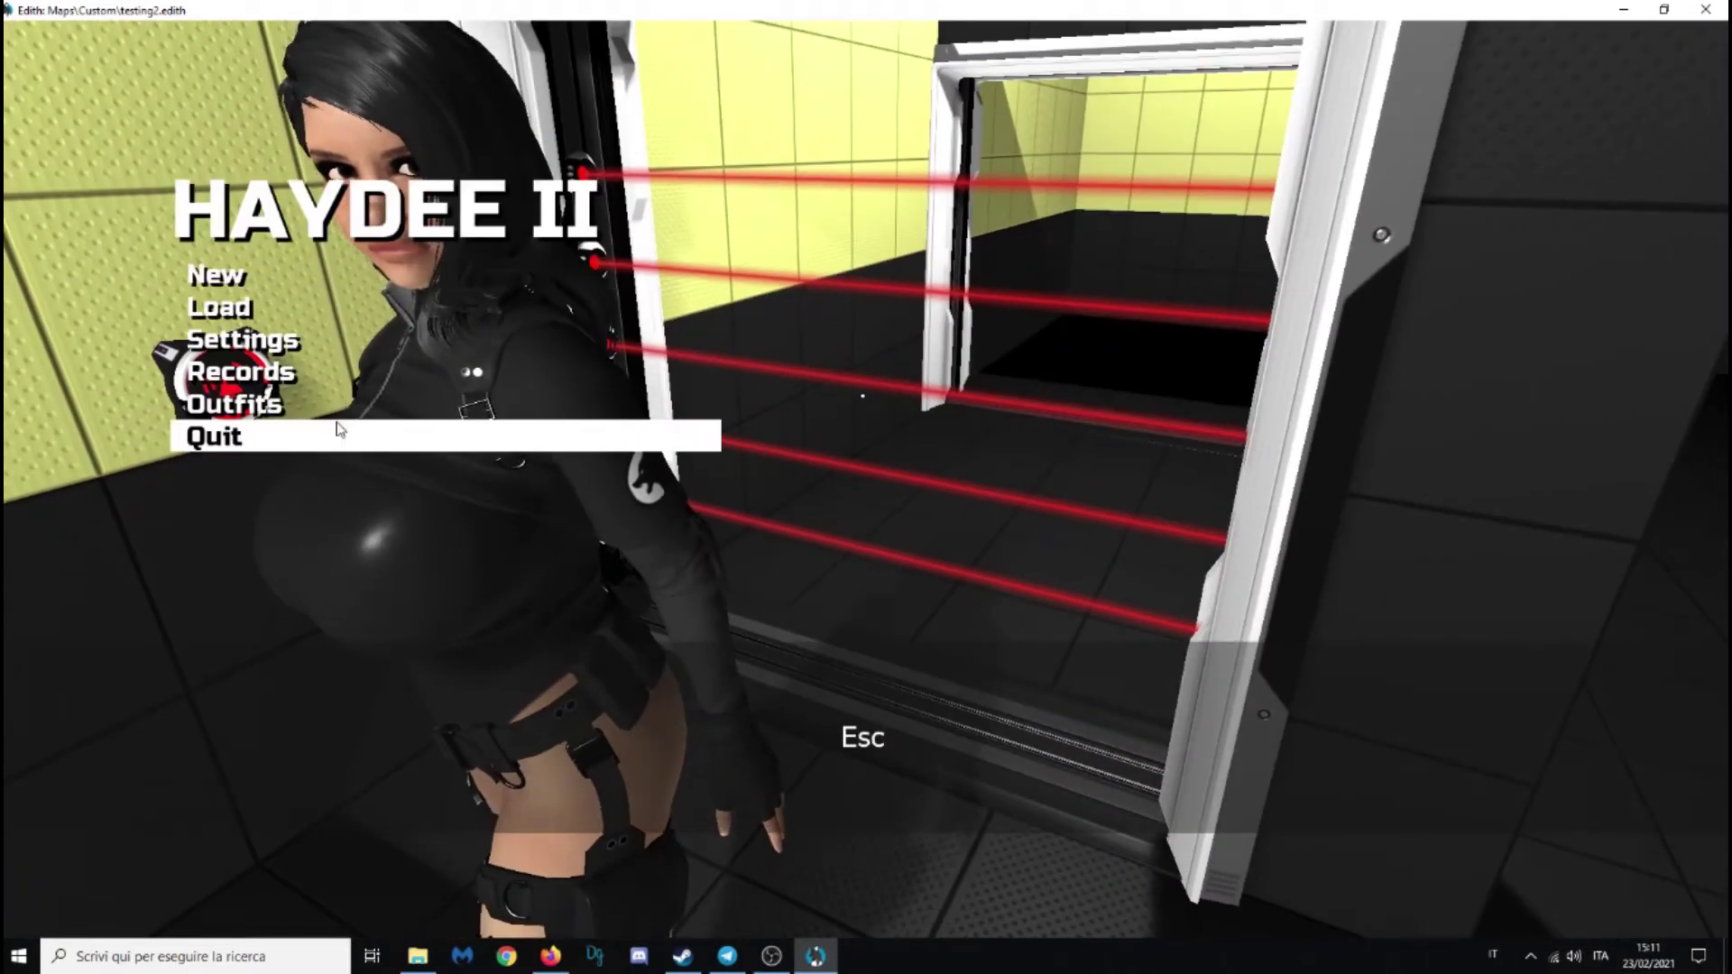
Quit the test run and inspect the AreaLasers node in the graph and the trigger area's settings in the scene
left_click(340, 429)
key("g")
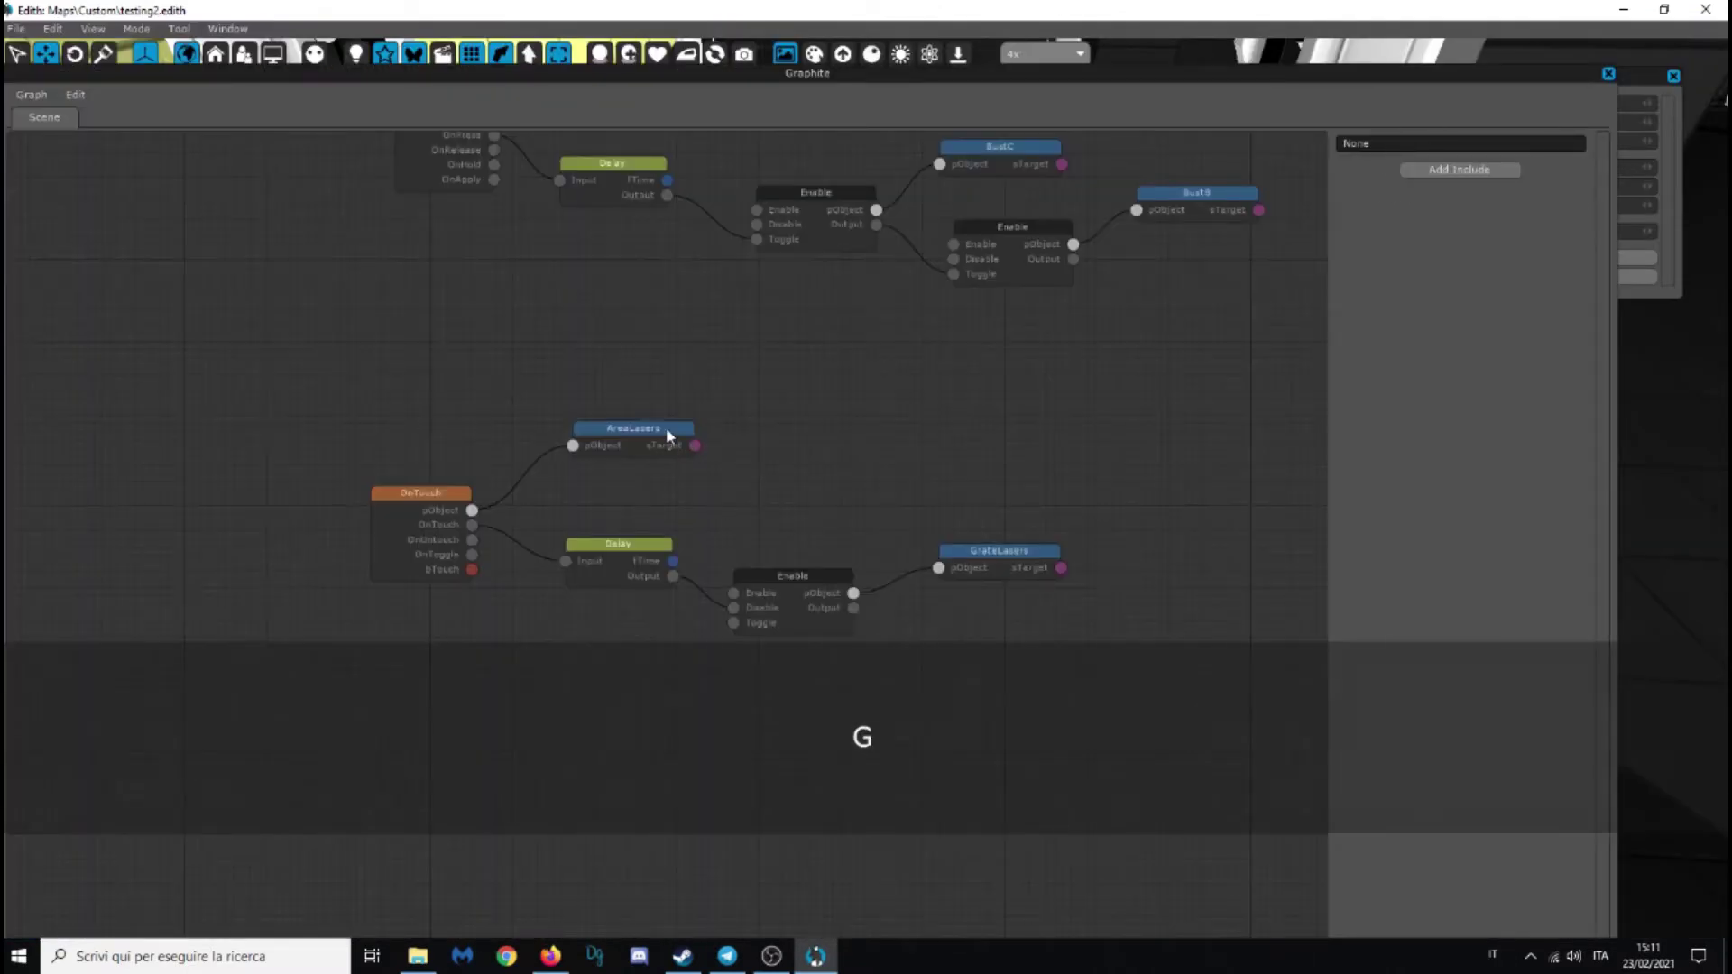
left_click(666, 433)
left_click(1609, 75)
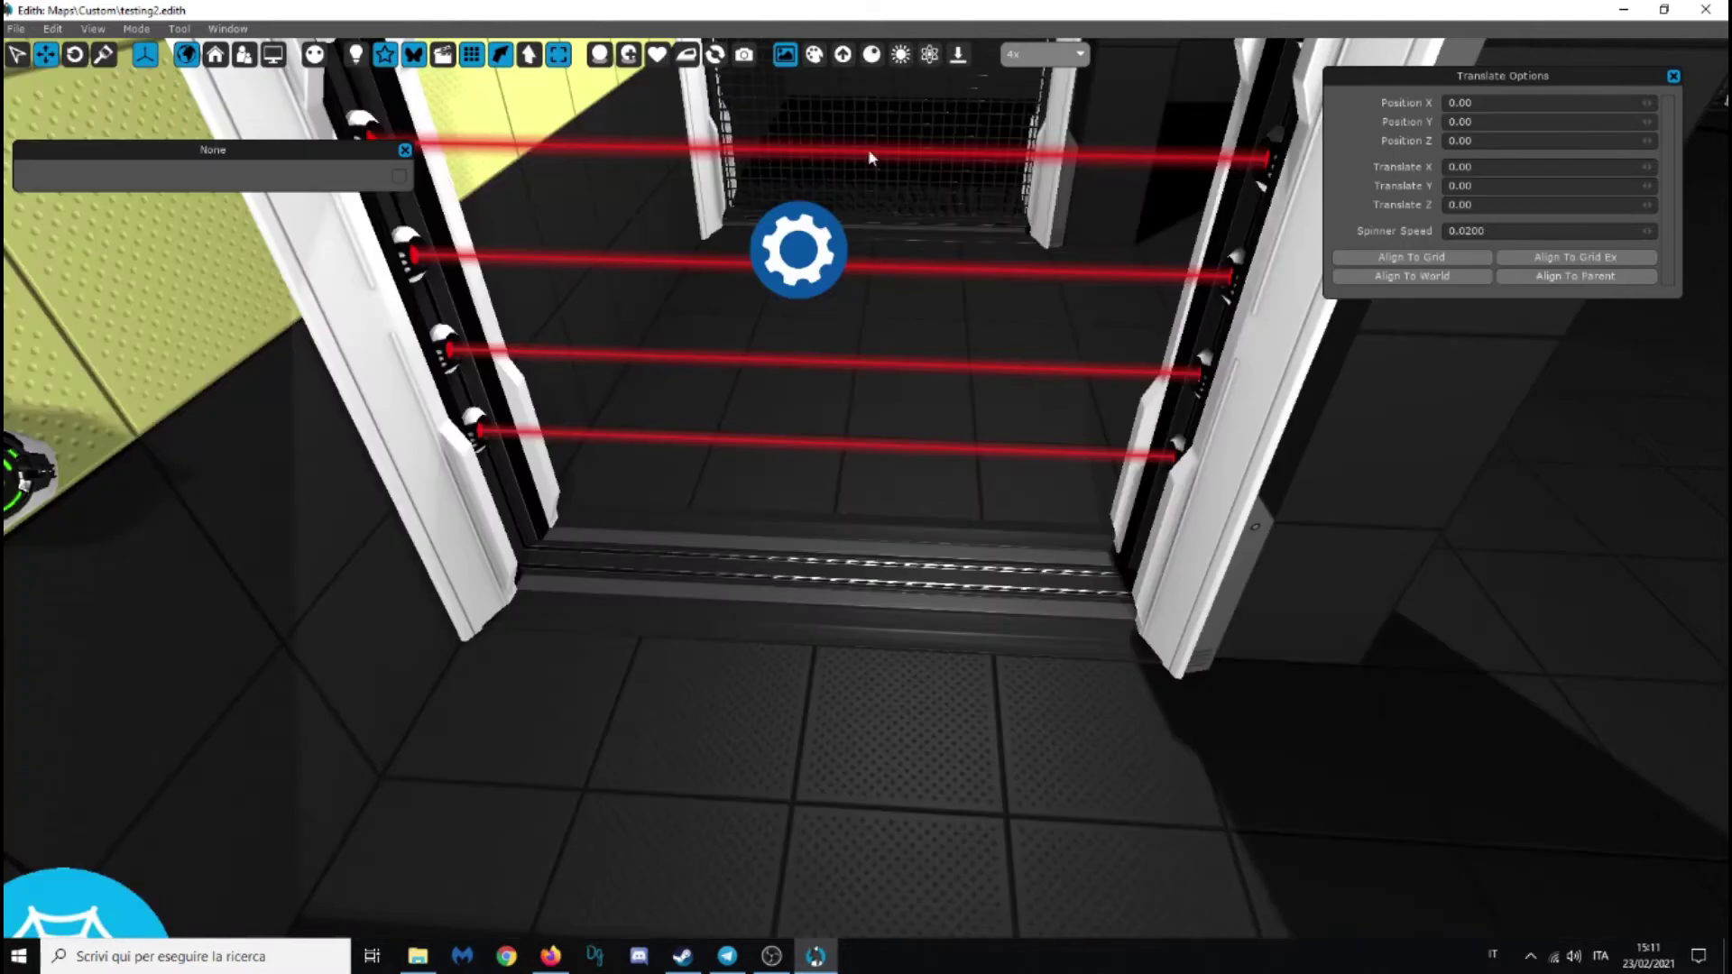
left_click(809, 240)
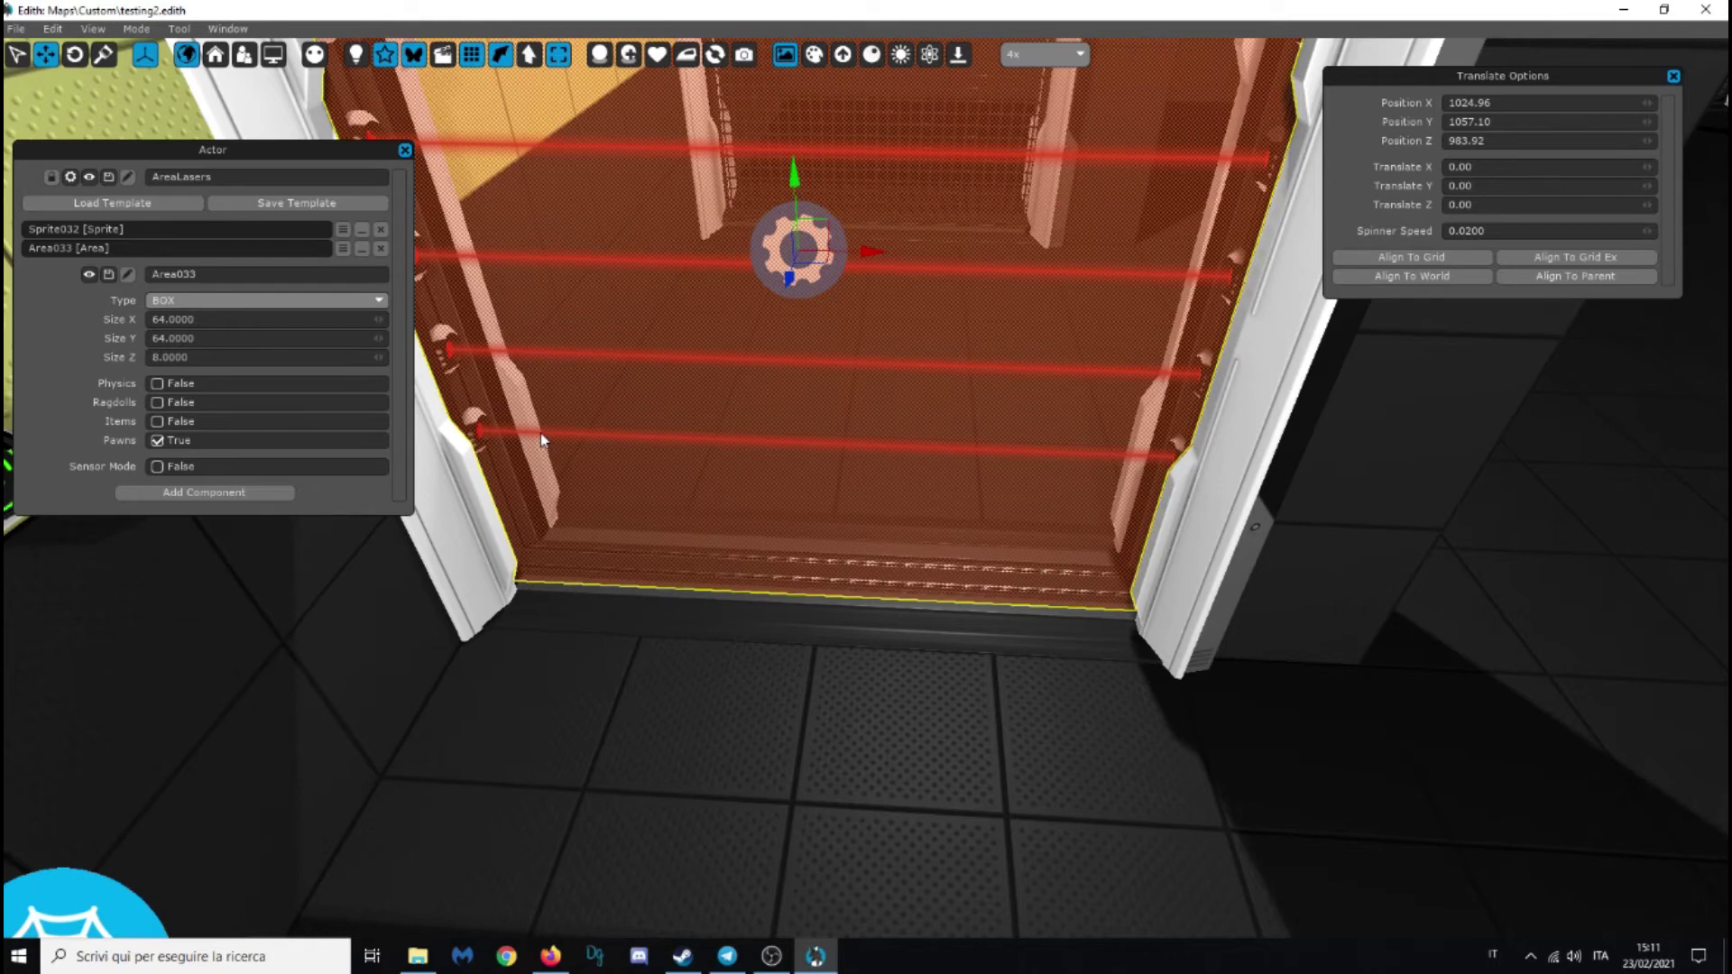
Deselect the trigger area, save the map and launch another test run
left_click(484, 664)
right_click_drag(814, 664, 815, 665)
key("ctrl+s")
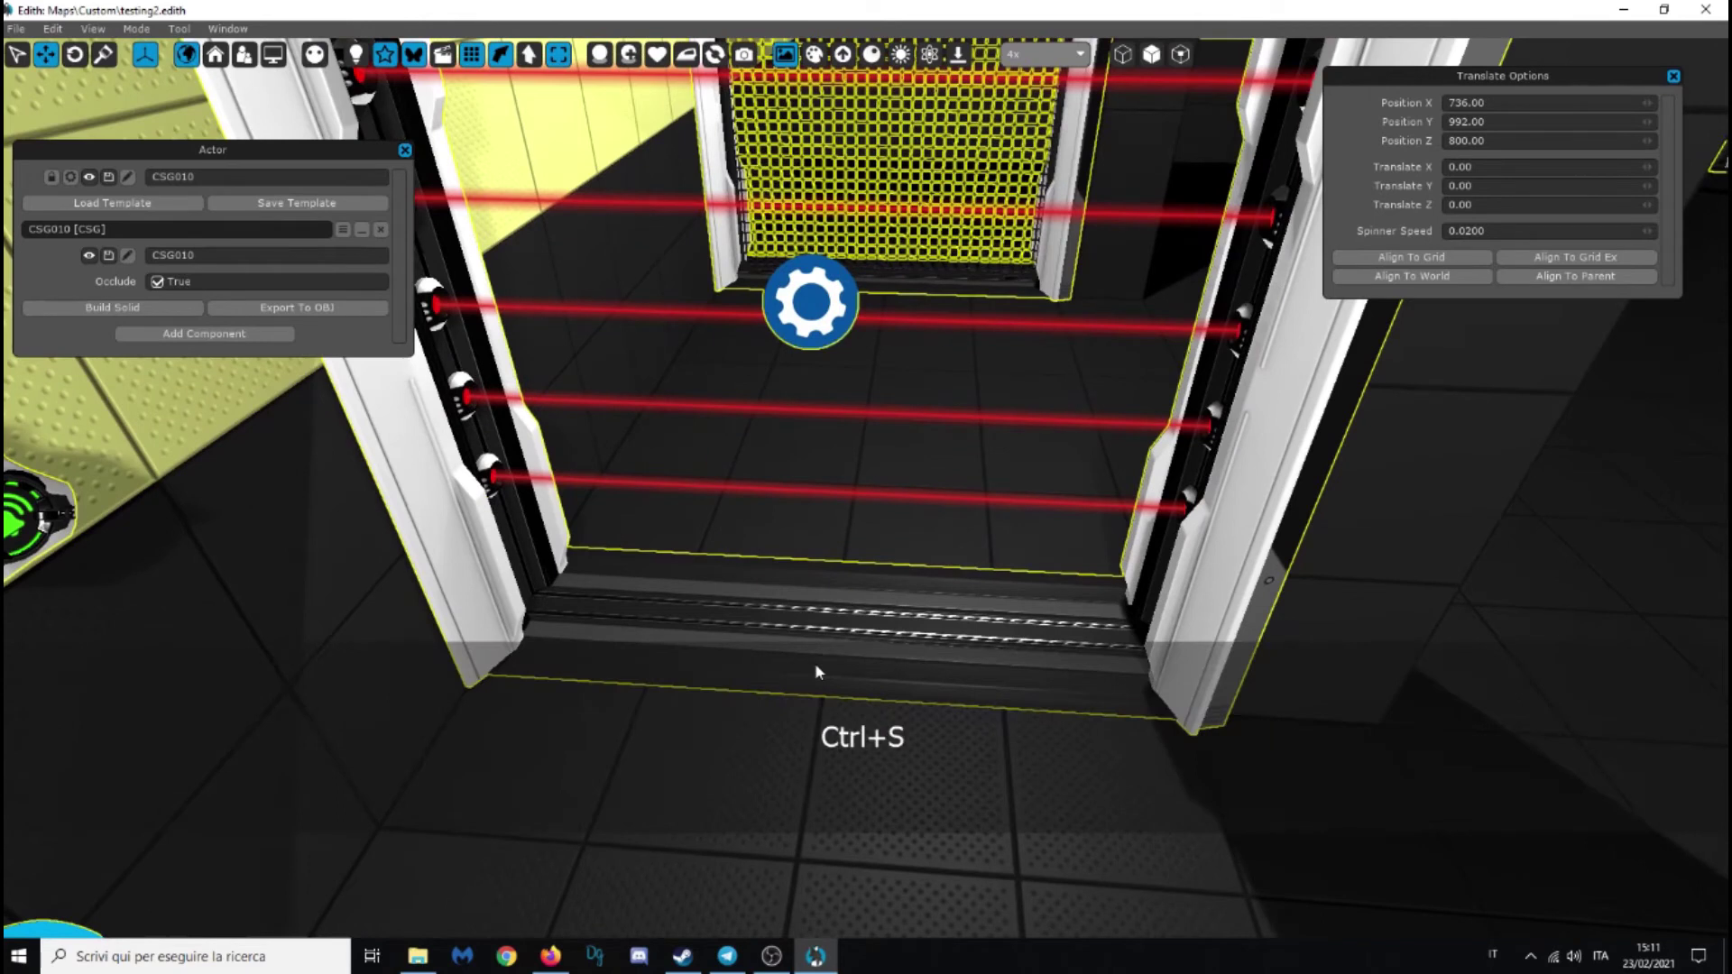
key("F5")
left_click(814, 536)
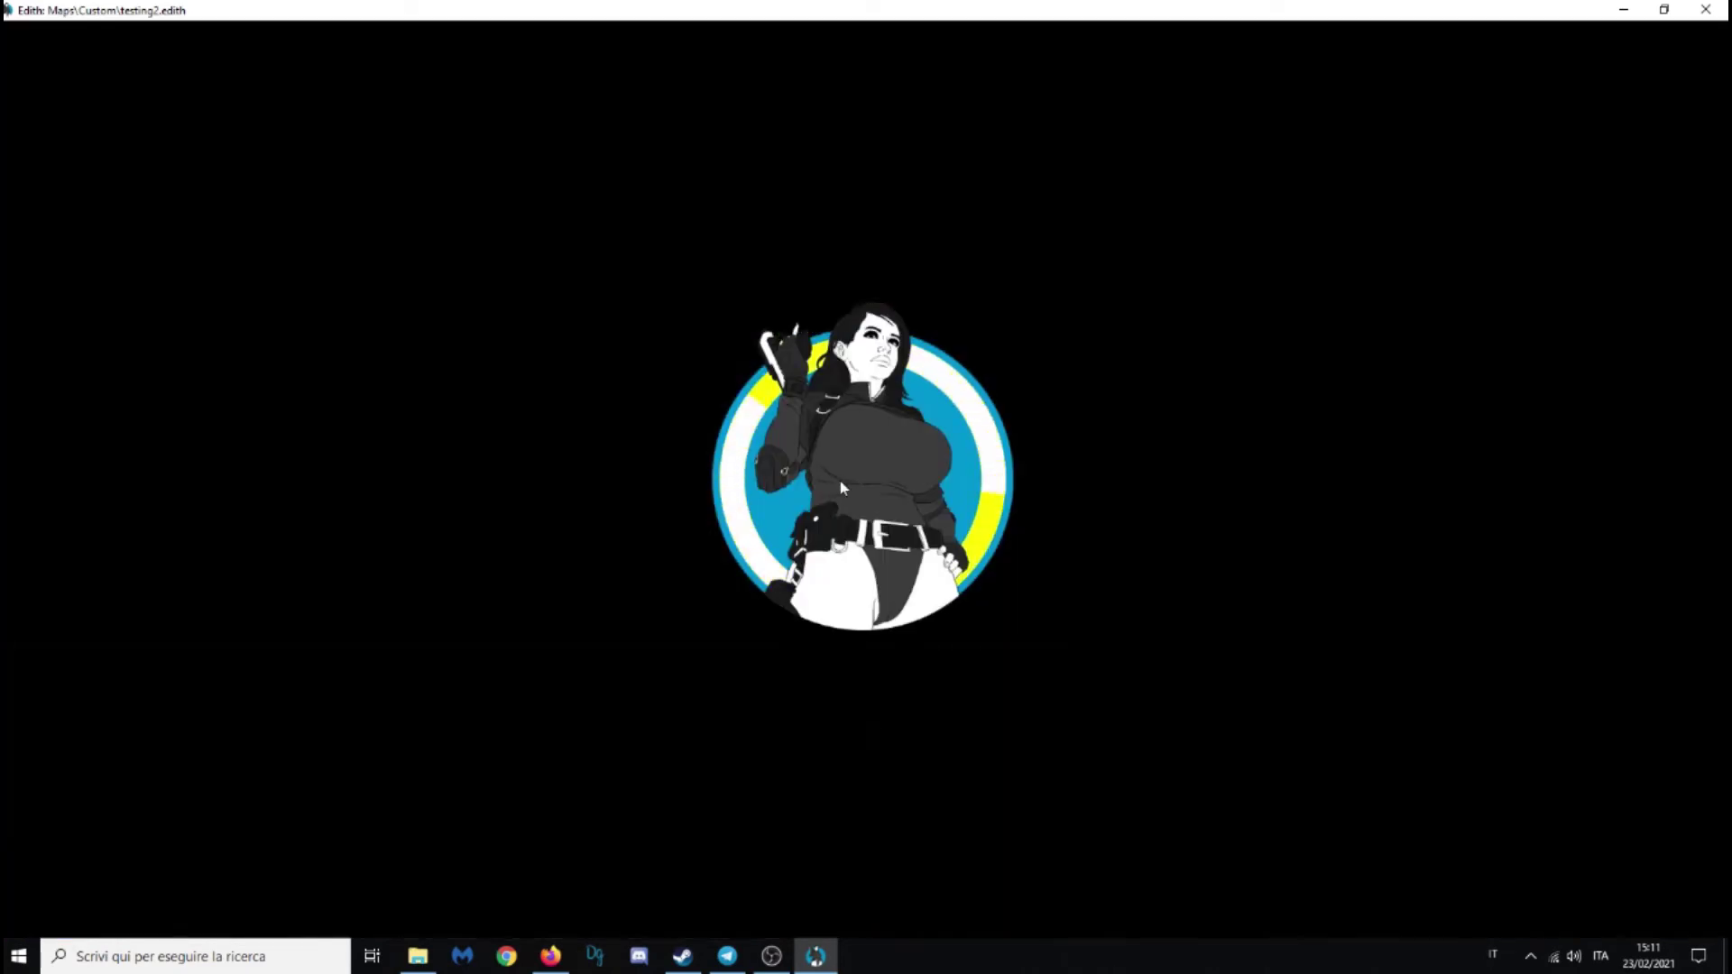
Run the character through the laser doorway to check the grate, and quit the test run
key("w")
key("shift")
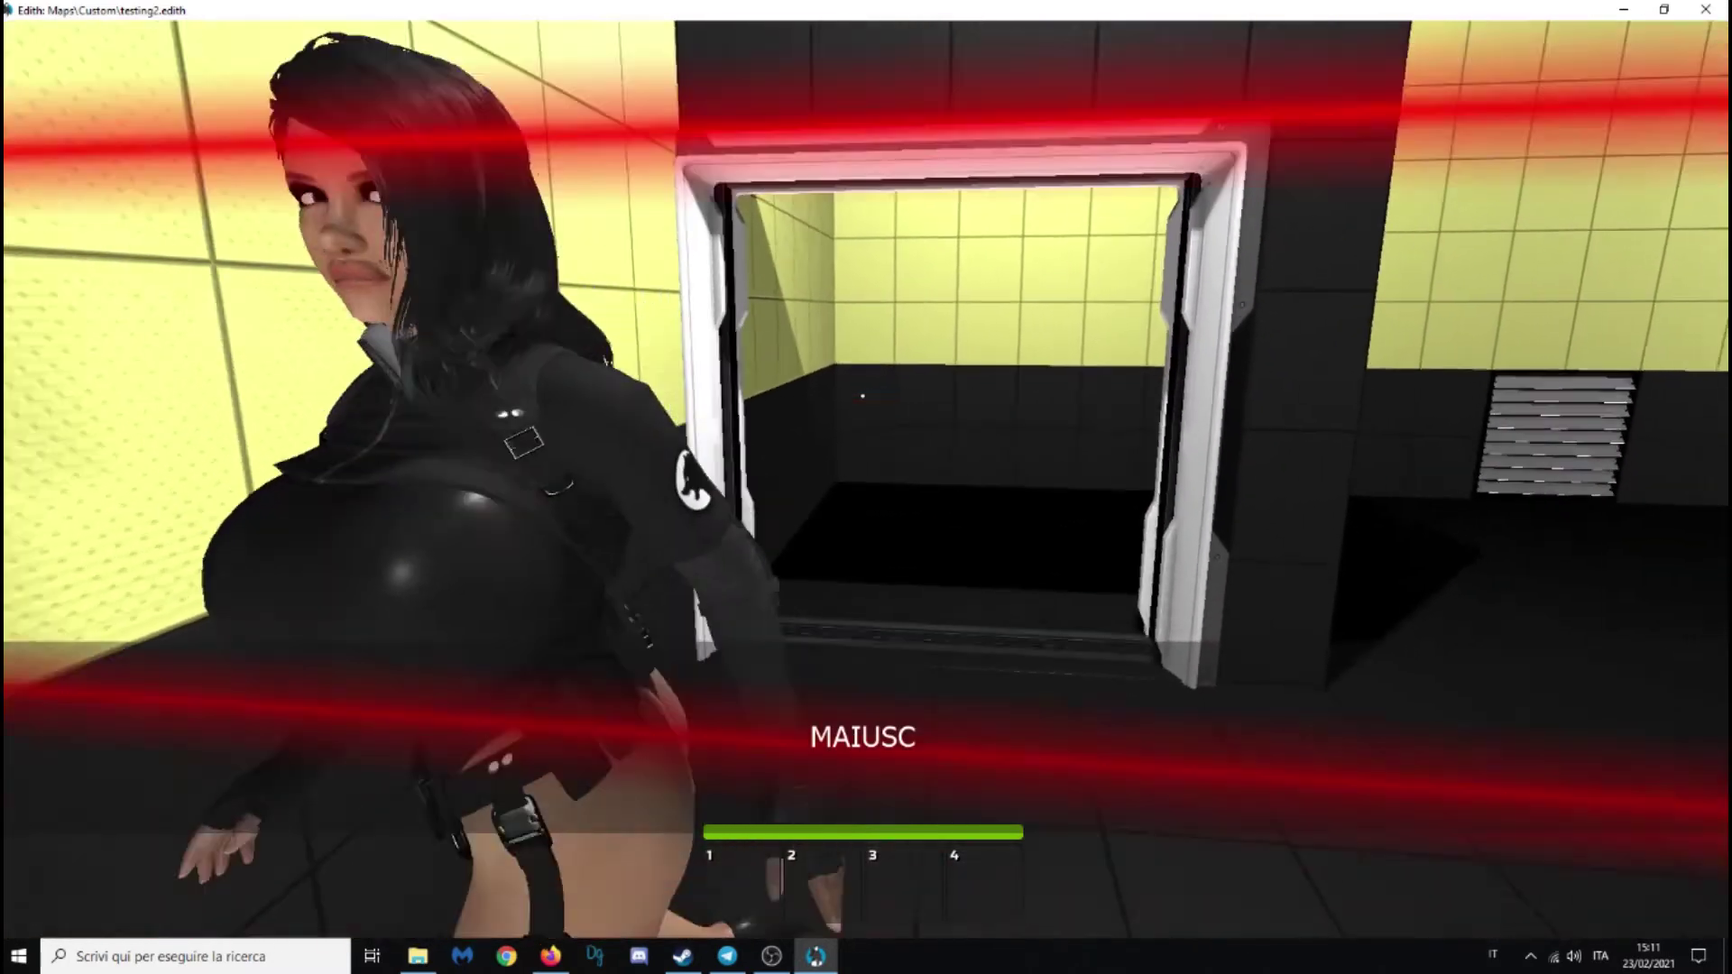
key("Escape")
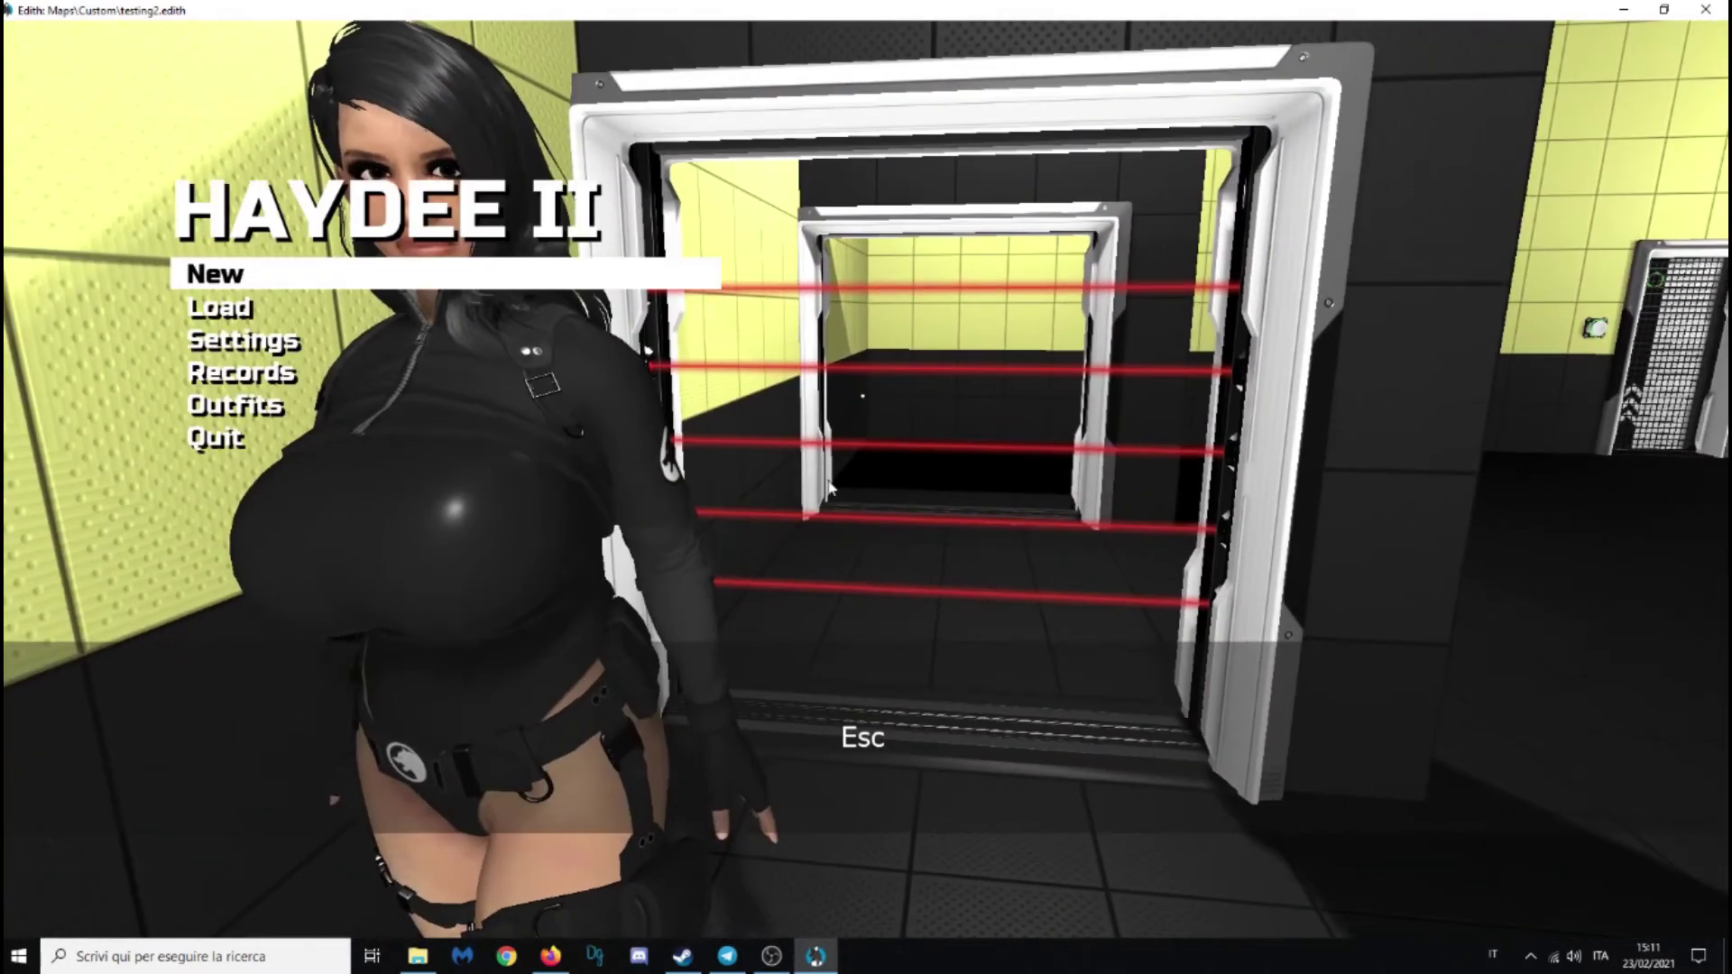
left_click(301, 432)
Reconnect the Delay node's Output from the Enable node's Disable input to its Enable input and close the graph
key("g")
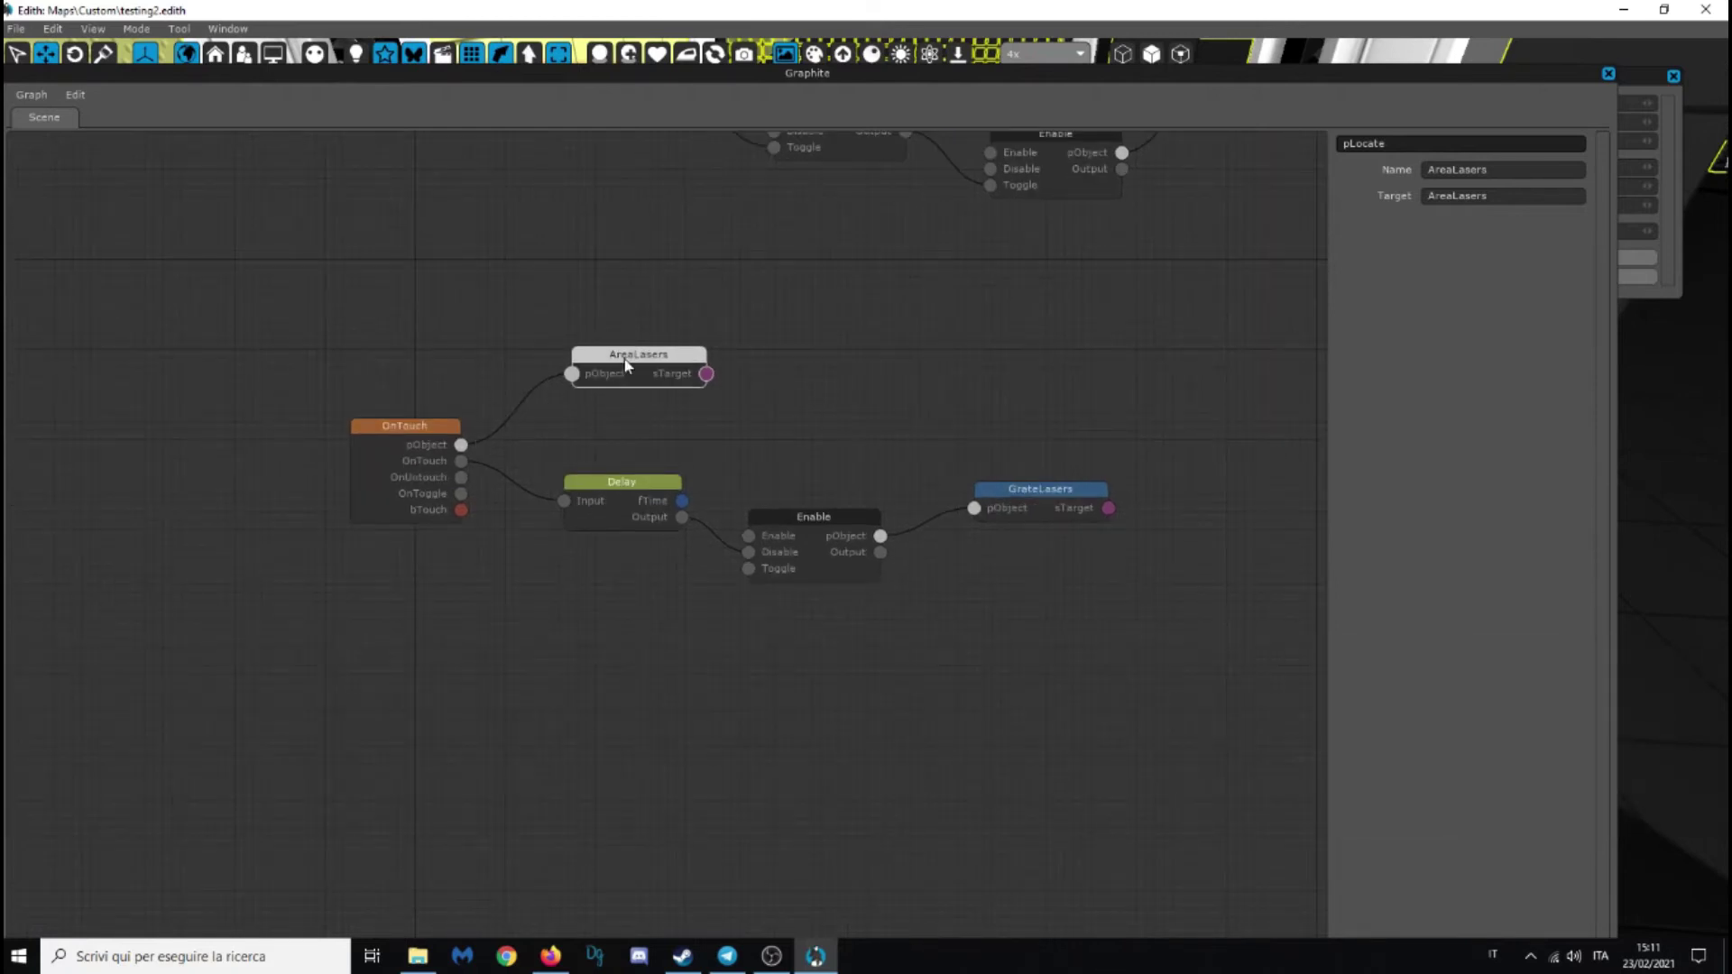
left_click_drag(626, 362, 632, 373)
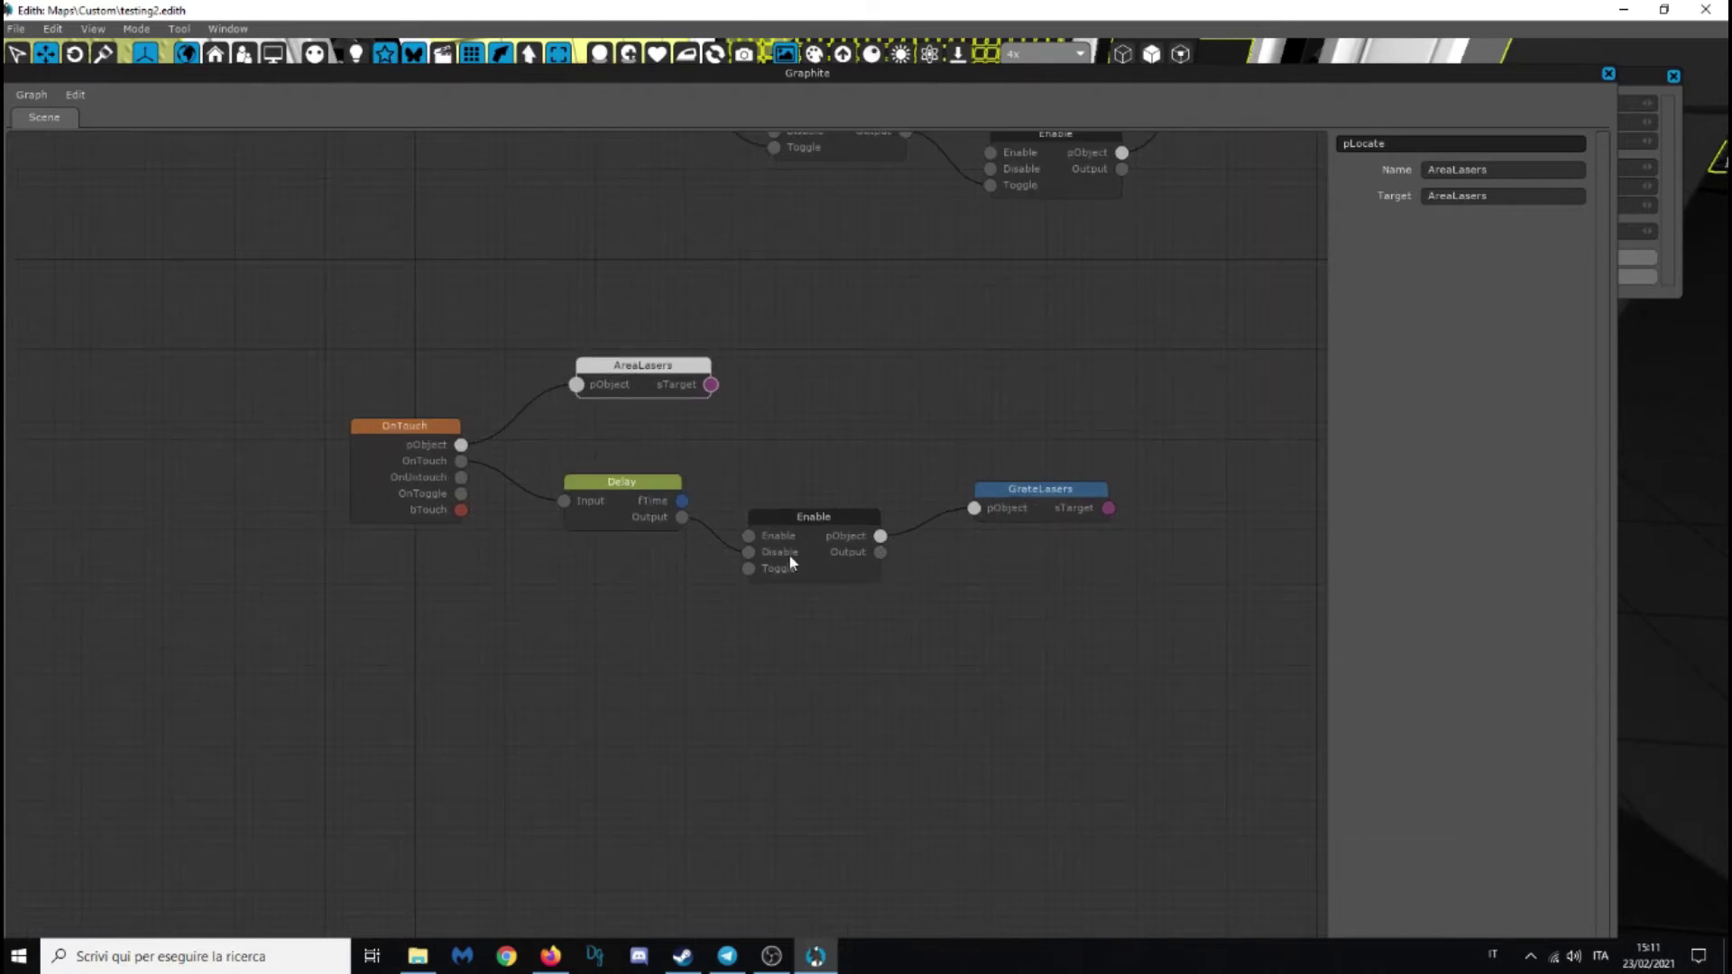
left_click(748, 552)
left_click_drag(750, 570, 754, 544)
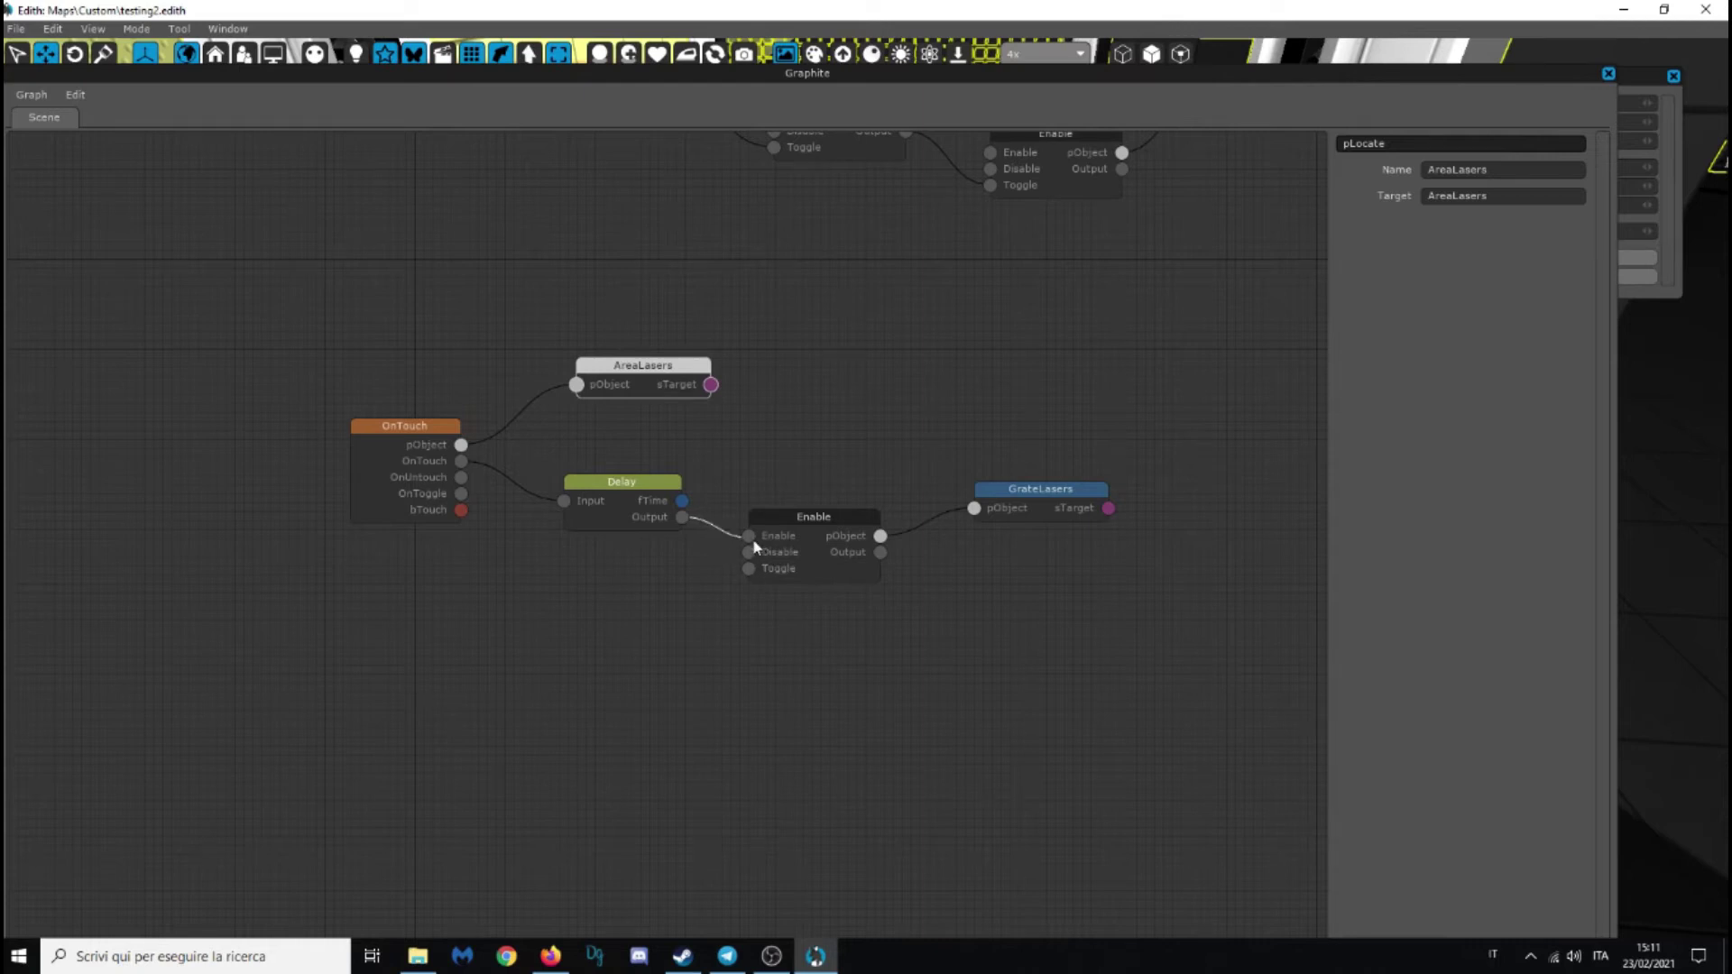
left_click(902, 470)
left_click(1608, 76)
Save the map and launch a test run with game class Erebus, SOFTCORE and Player Stats on
key("ctrl+s")
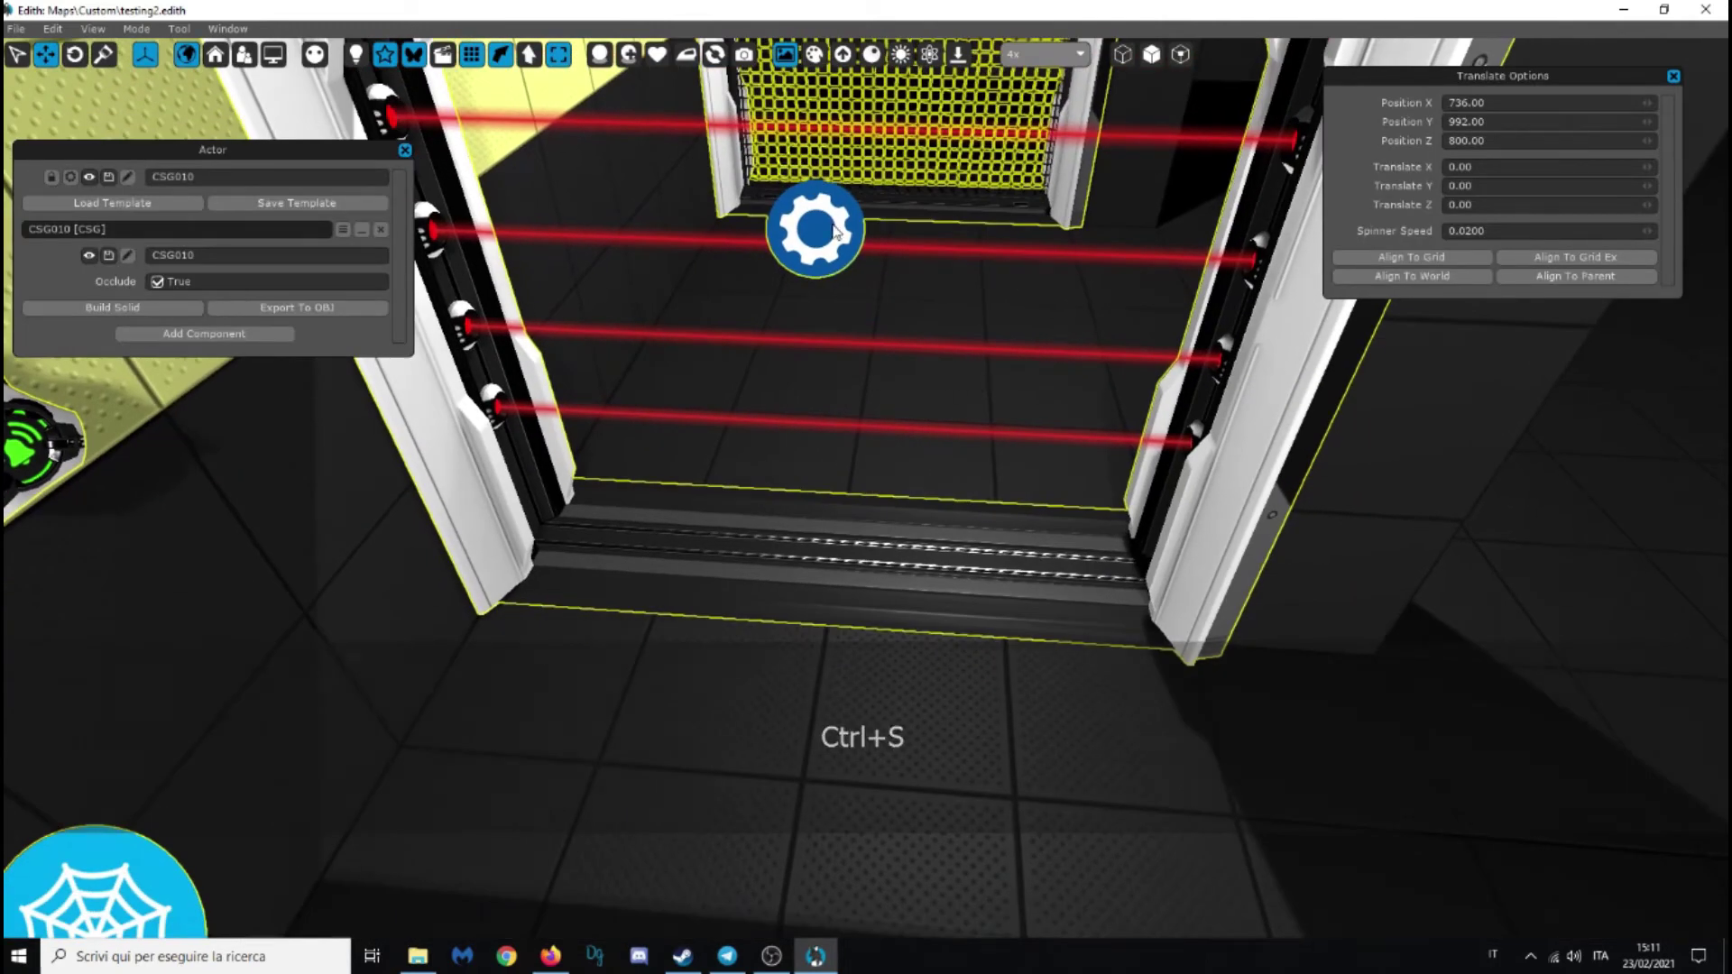
left_click(69, 176)
key("ctrl")
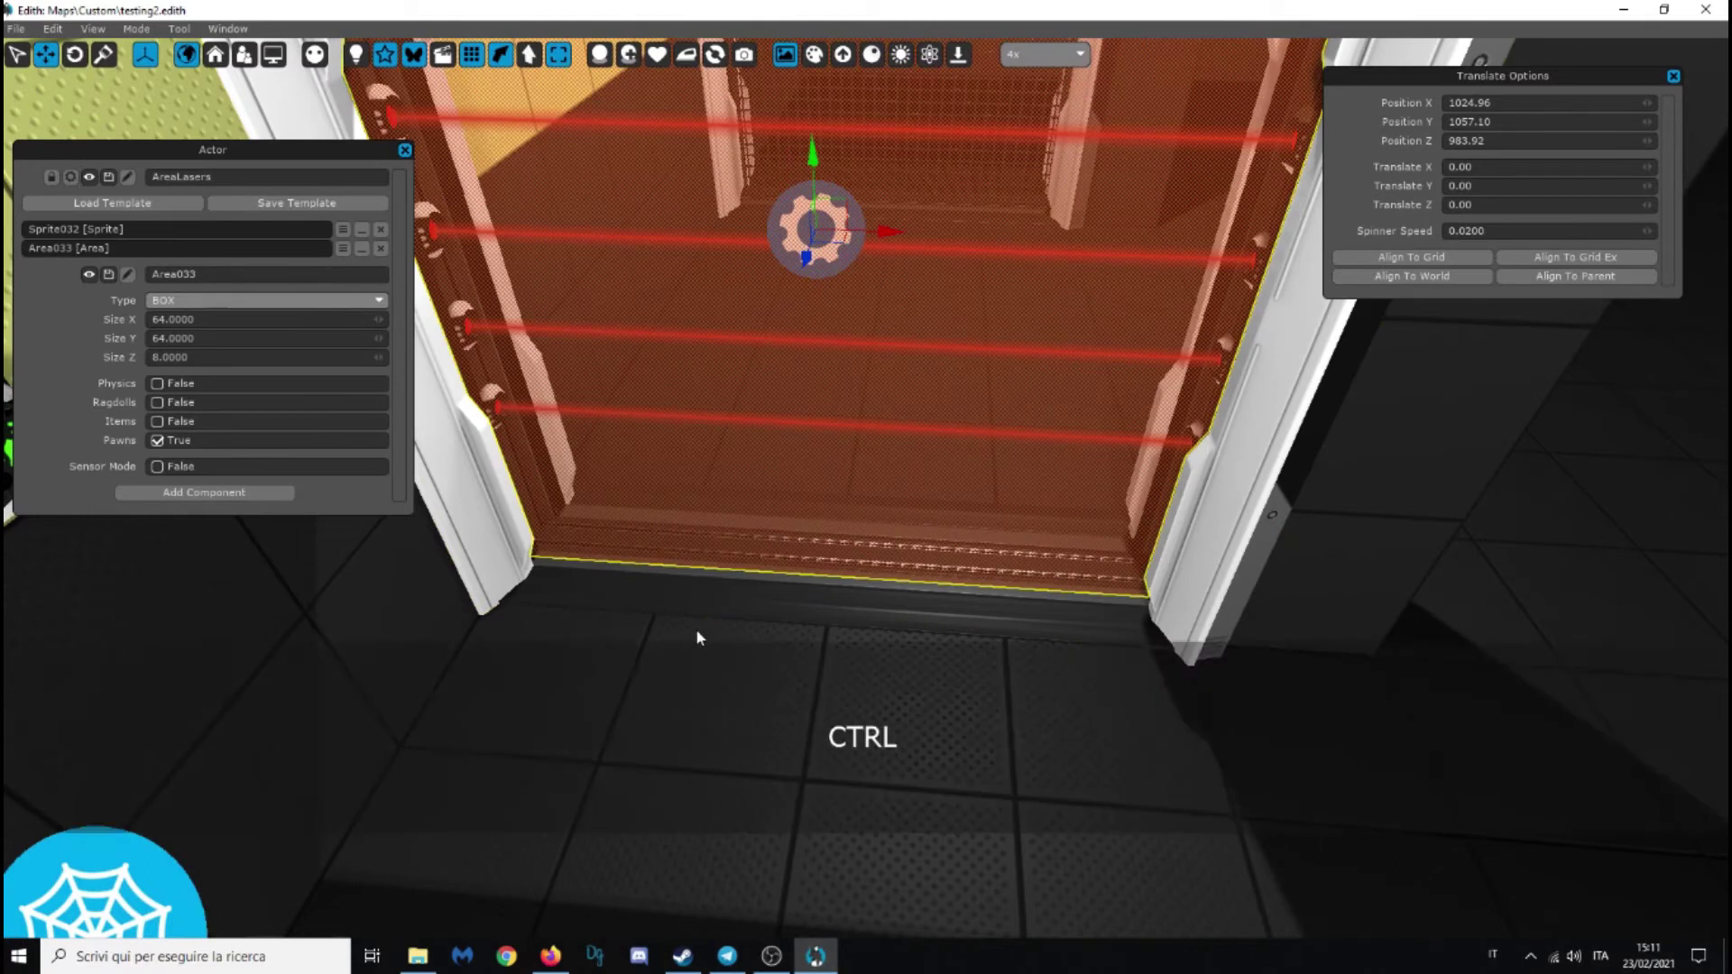
key("ctrl+s")
key("F5")
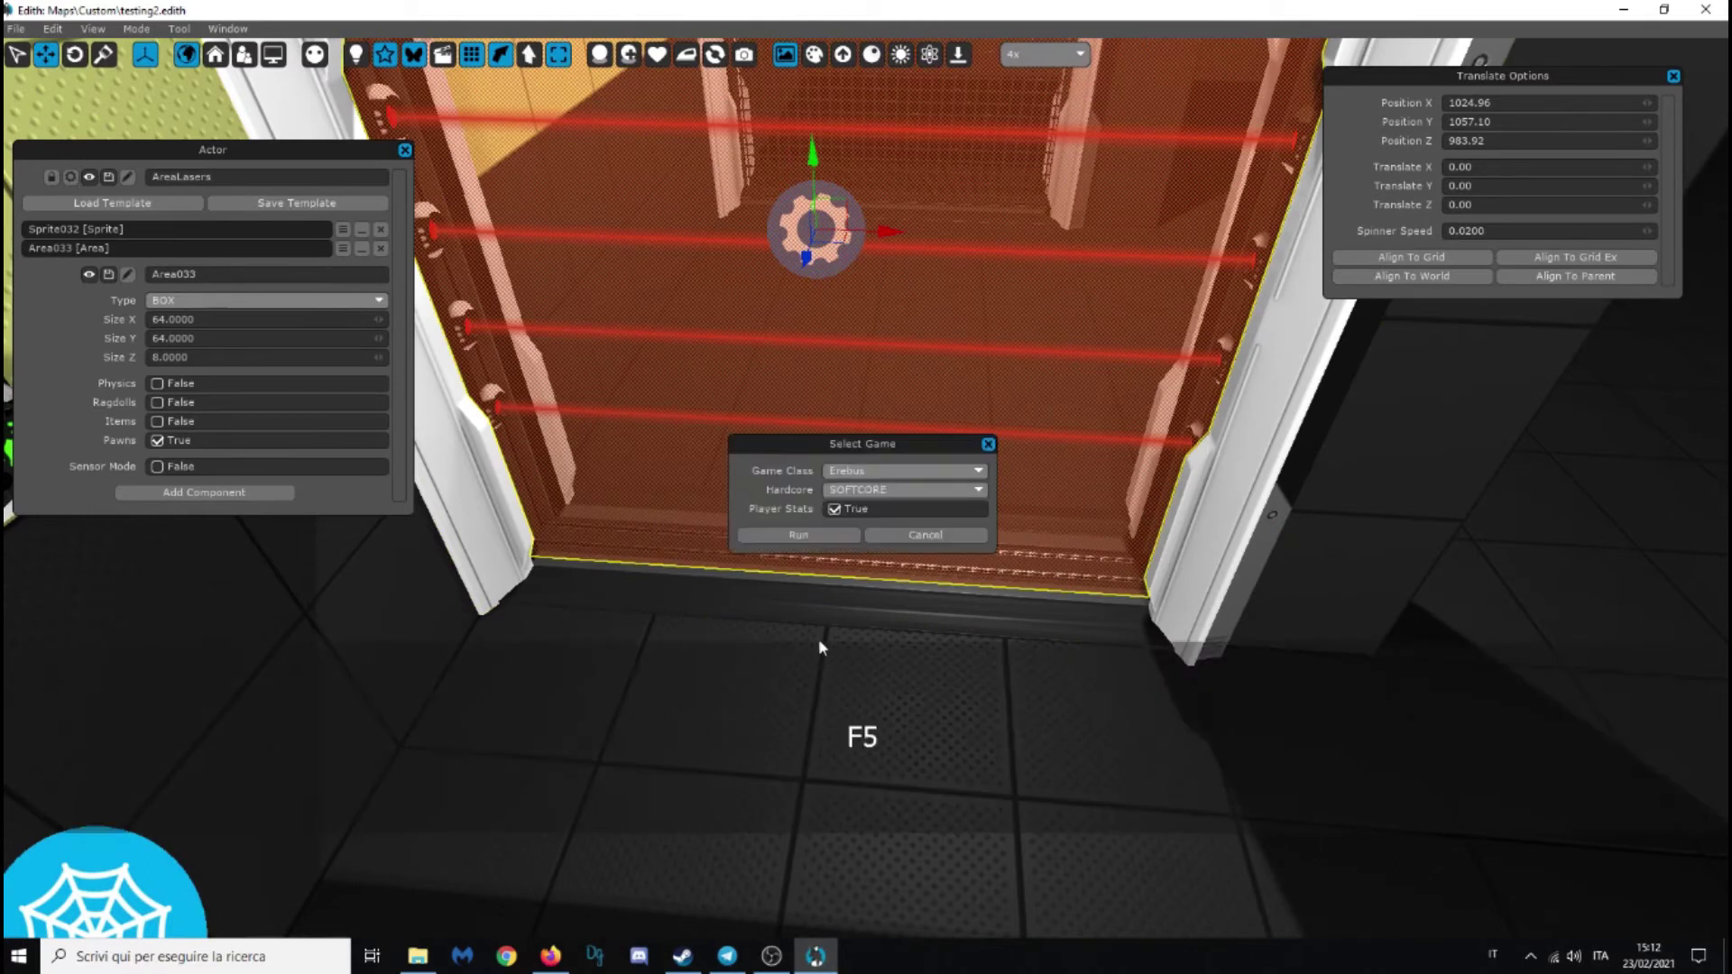
left_click(808, 537)
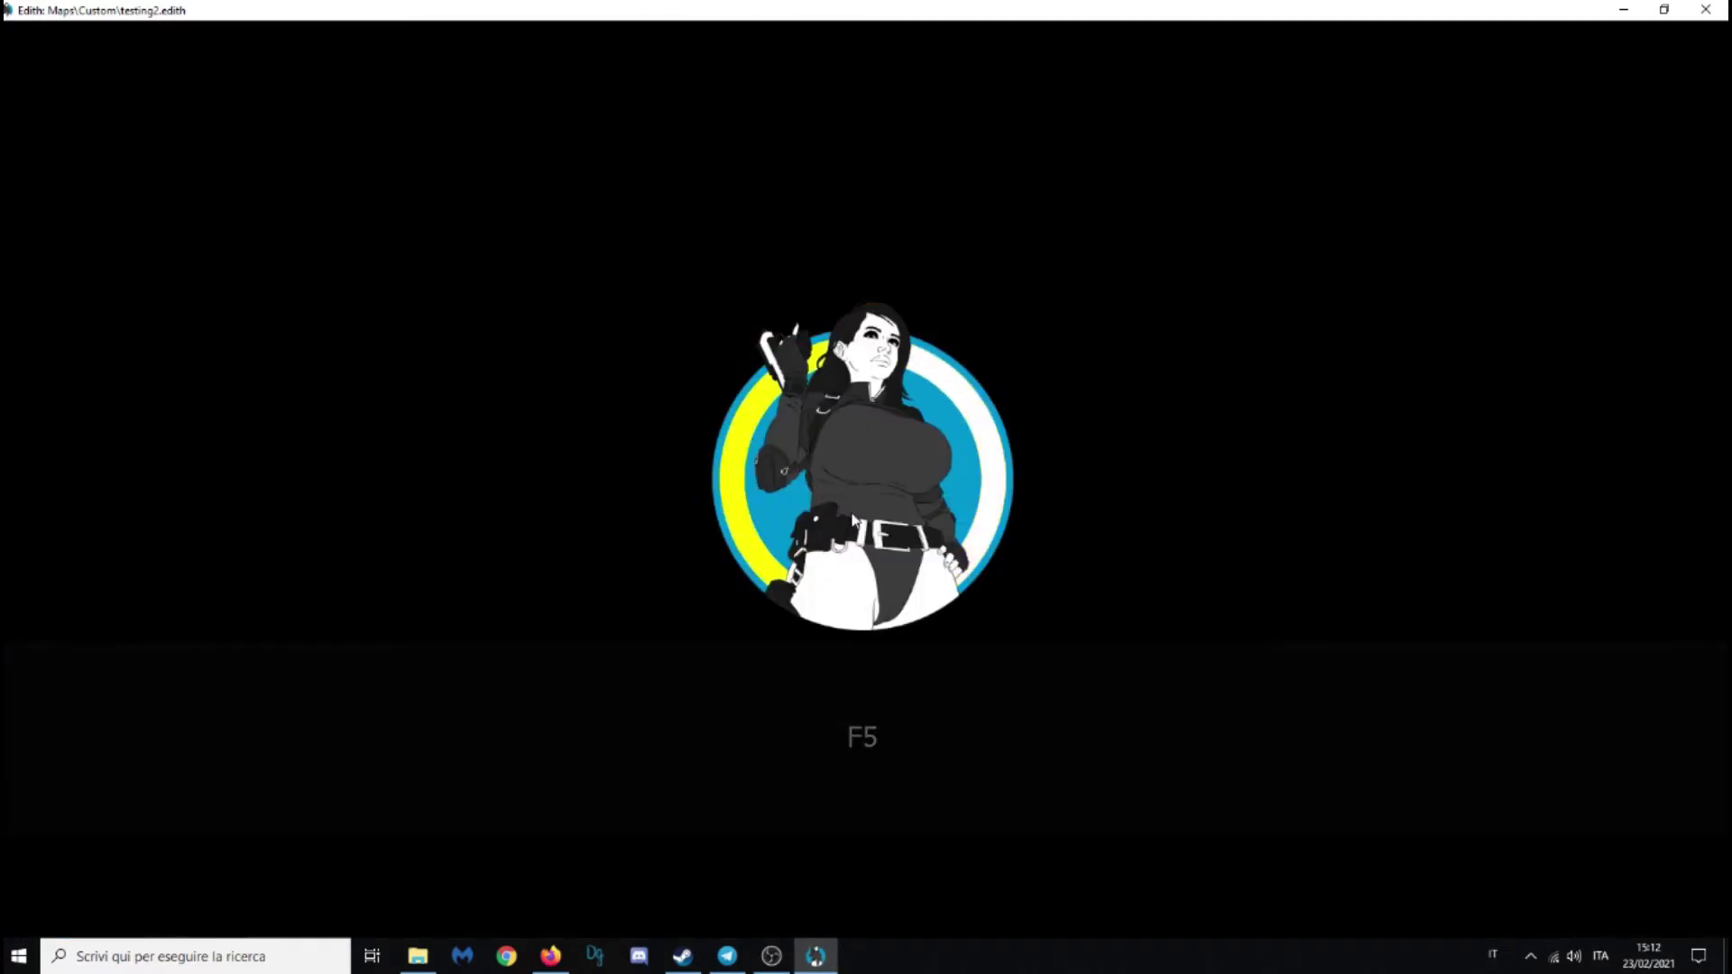
Move the character into the lasers and around the doorway to test the grate's reaction, and quit the test run
key("shift")
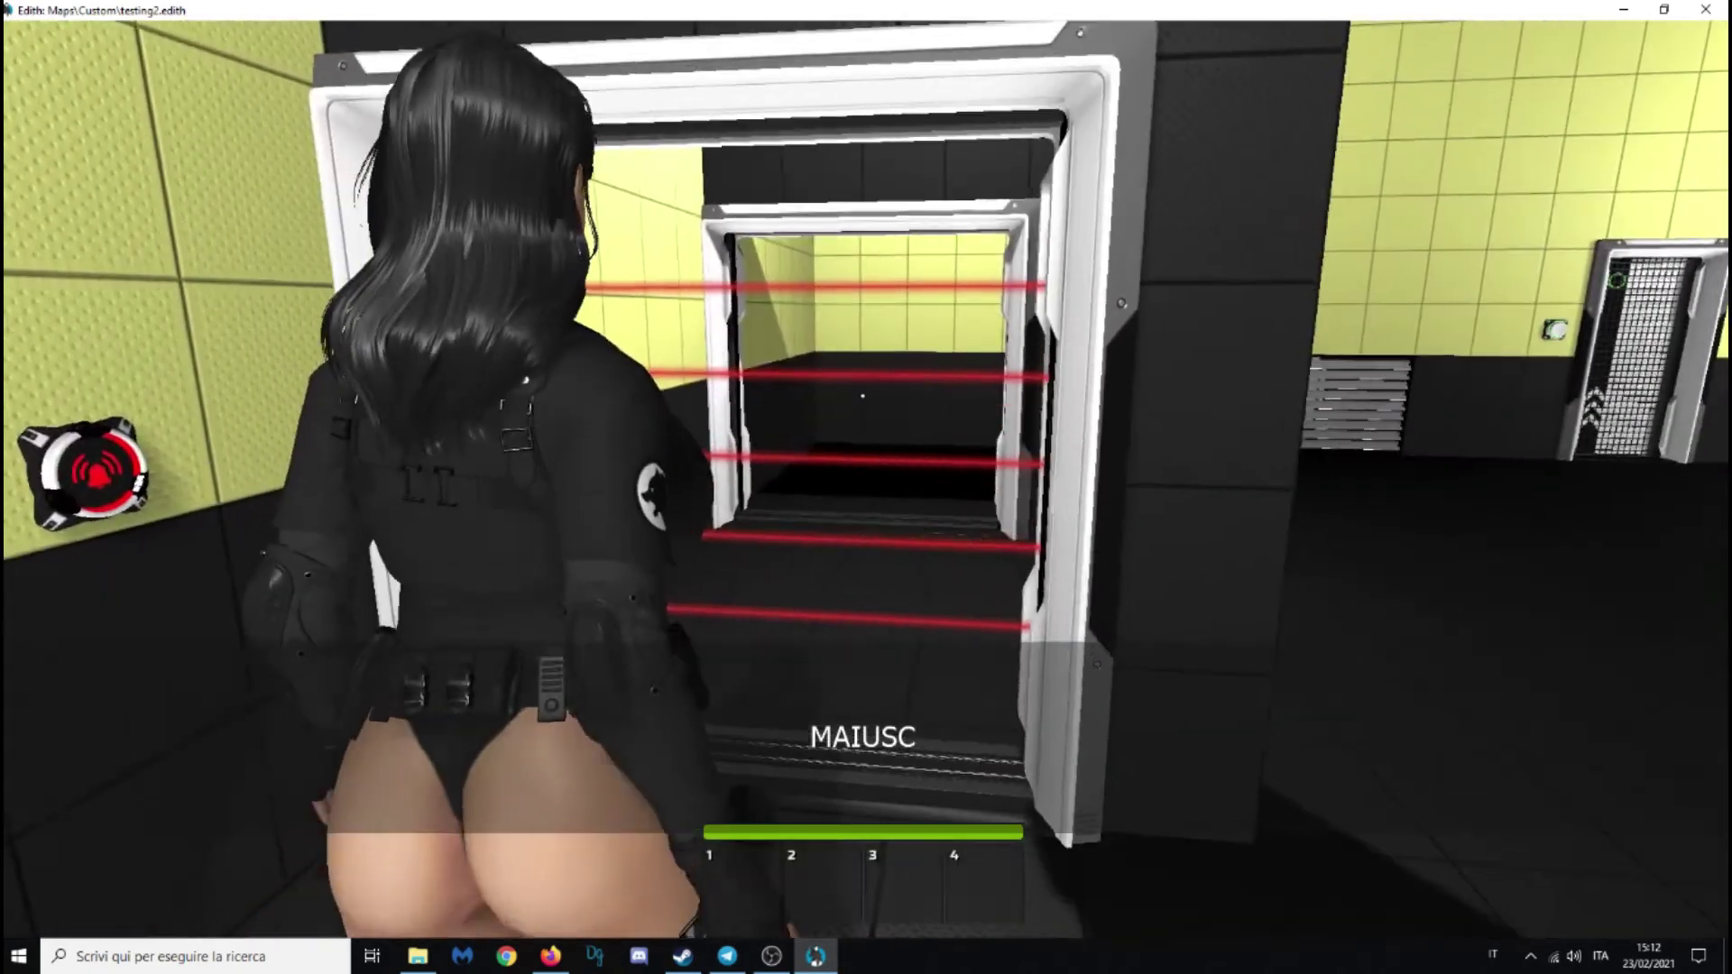
key("shift+s")
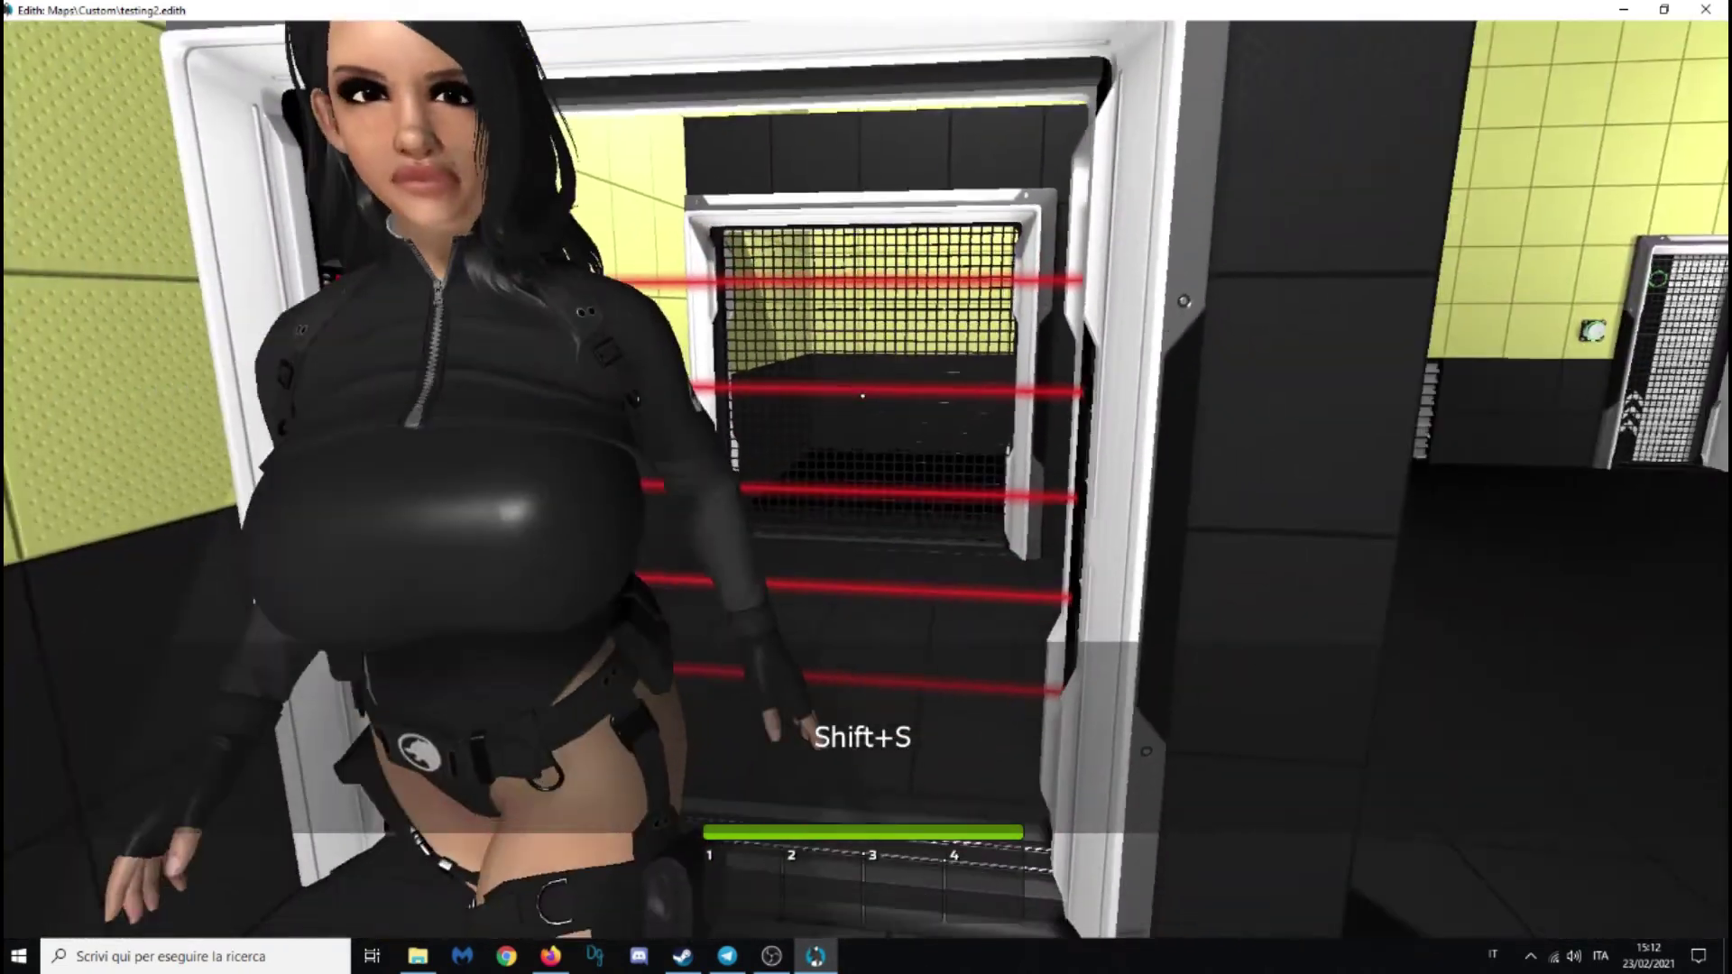
key("shift")
key("shift+d")
key("shift")
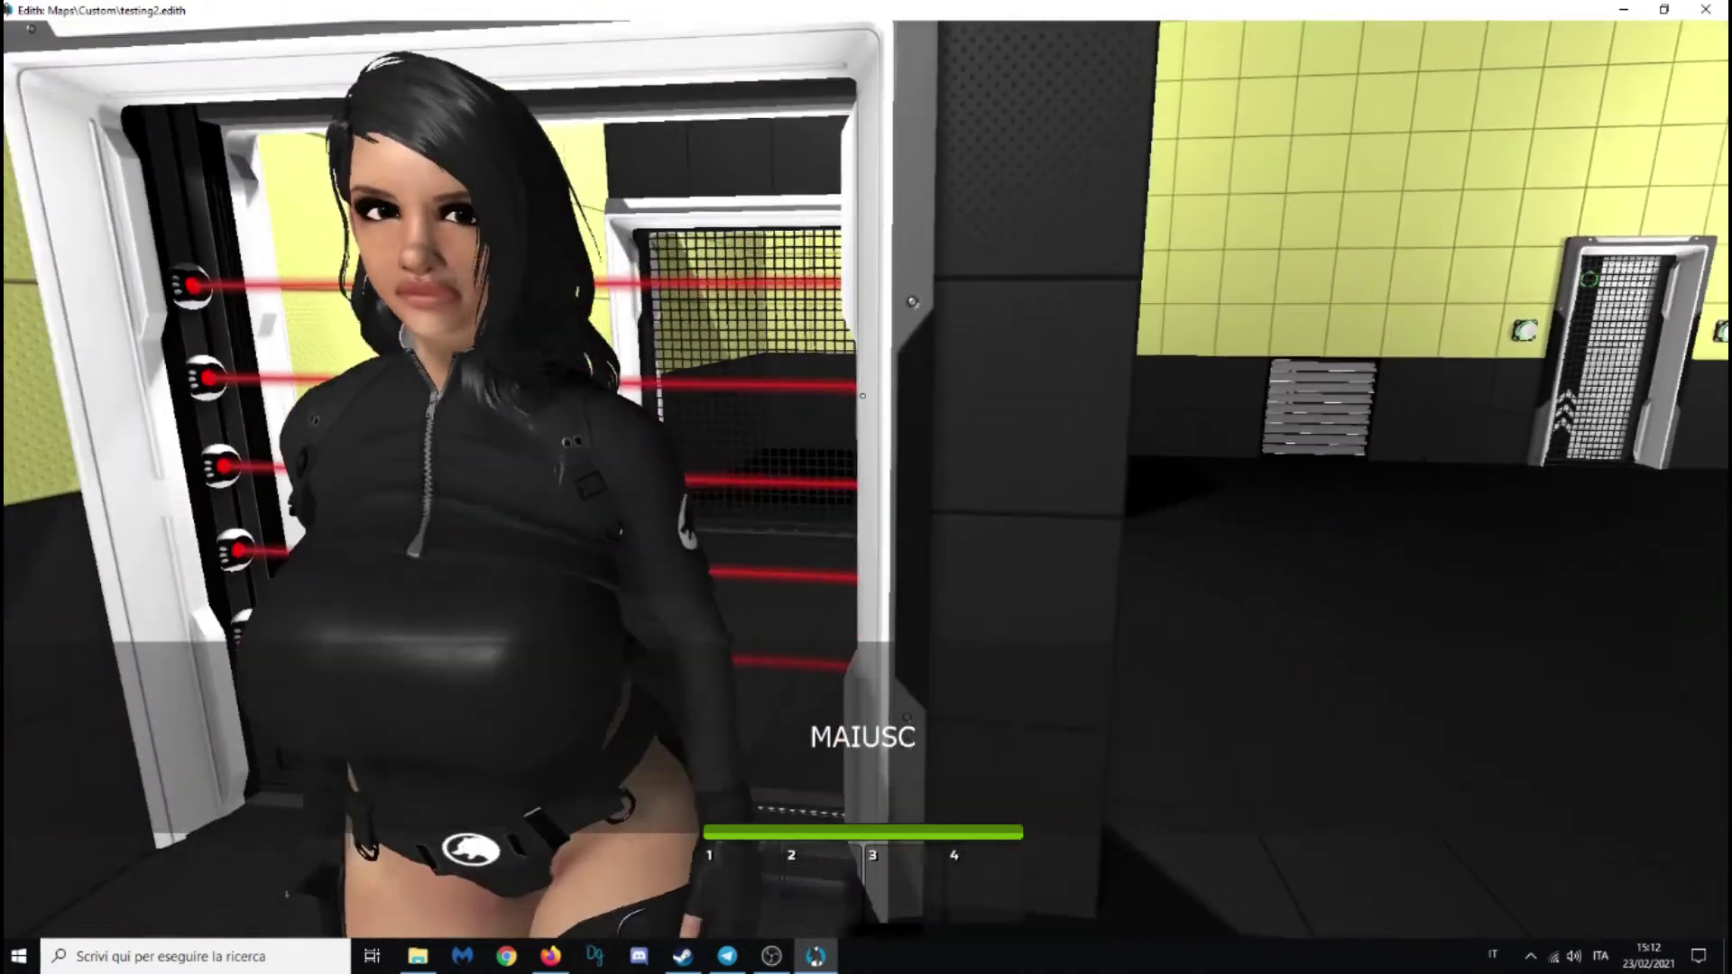
key("shift+a")
key("s")
key("a")
key("d")
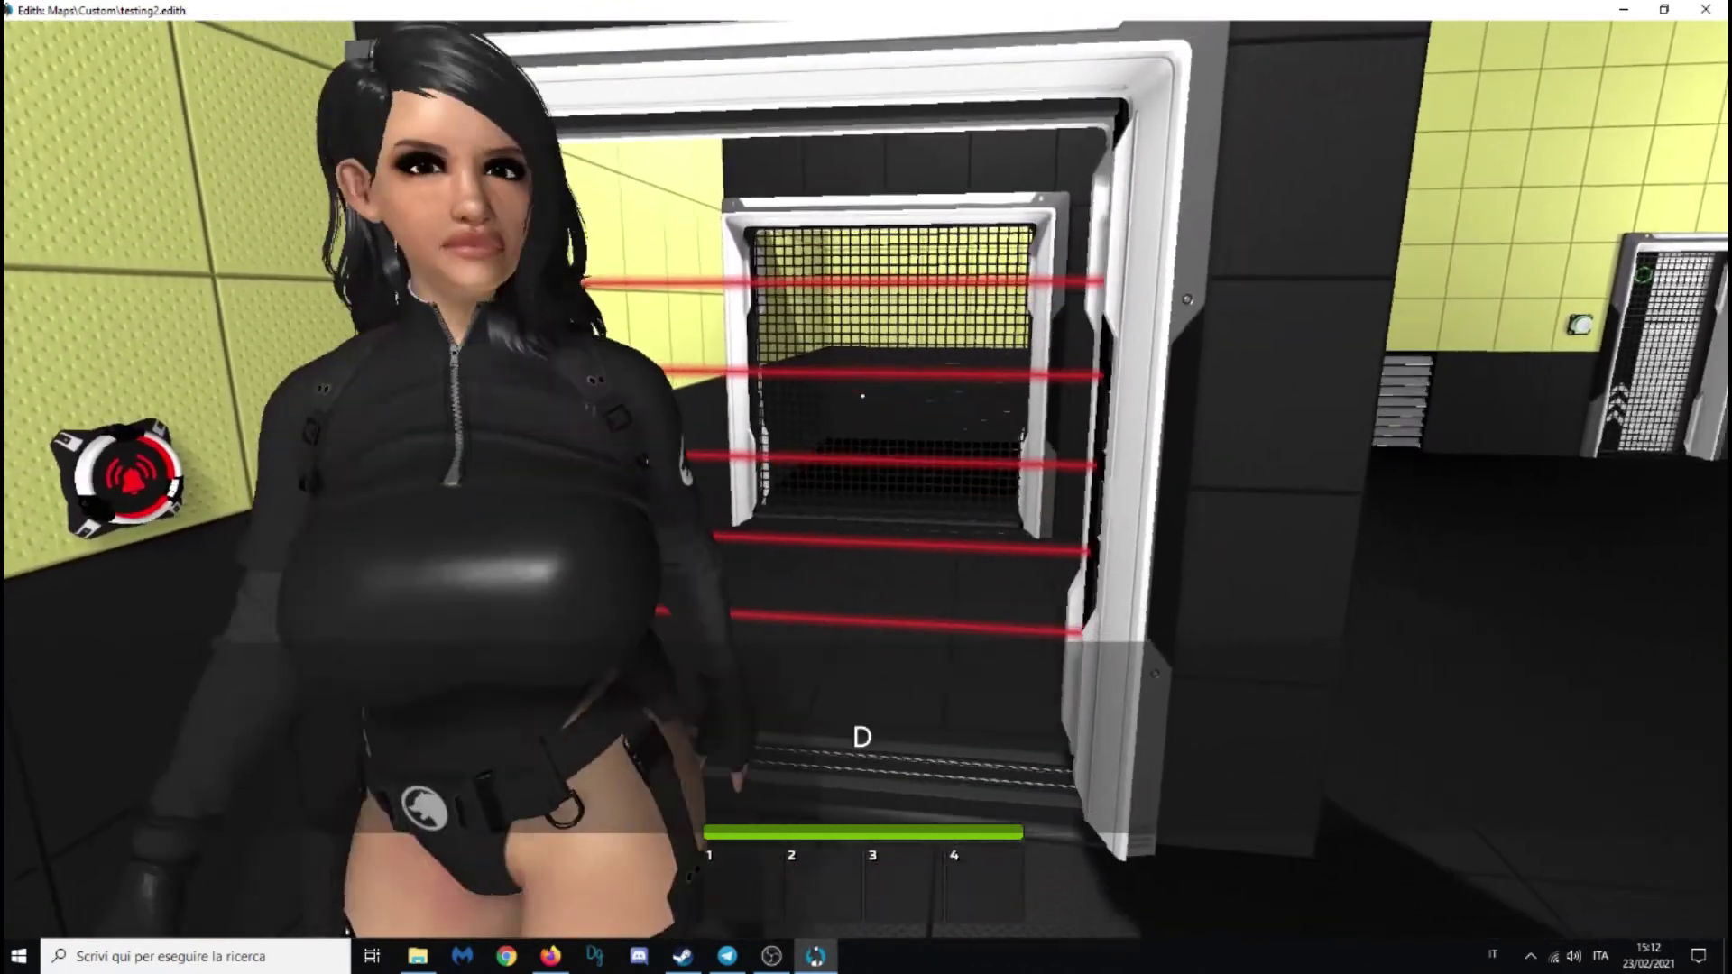
key("Escape")
left_click(444, 439)
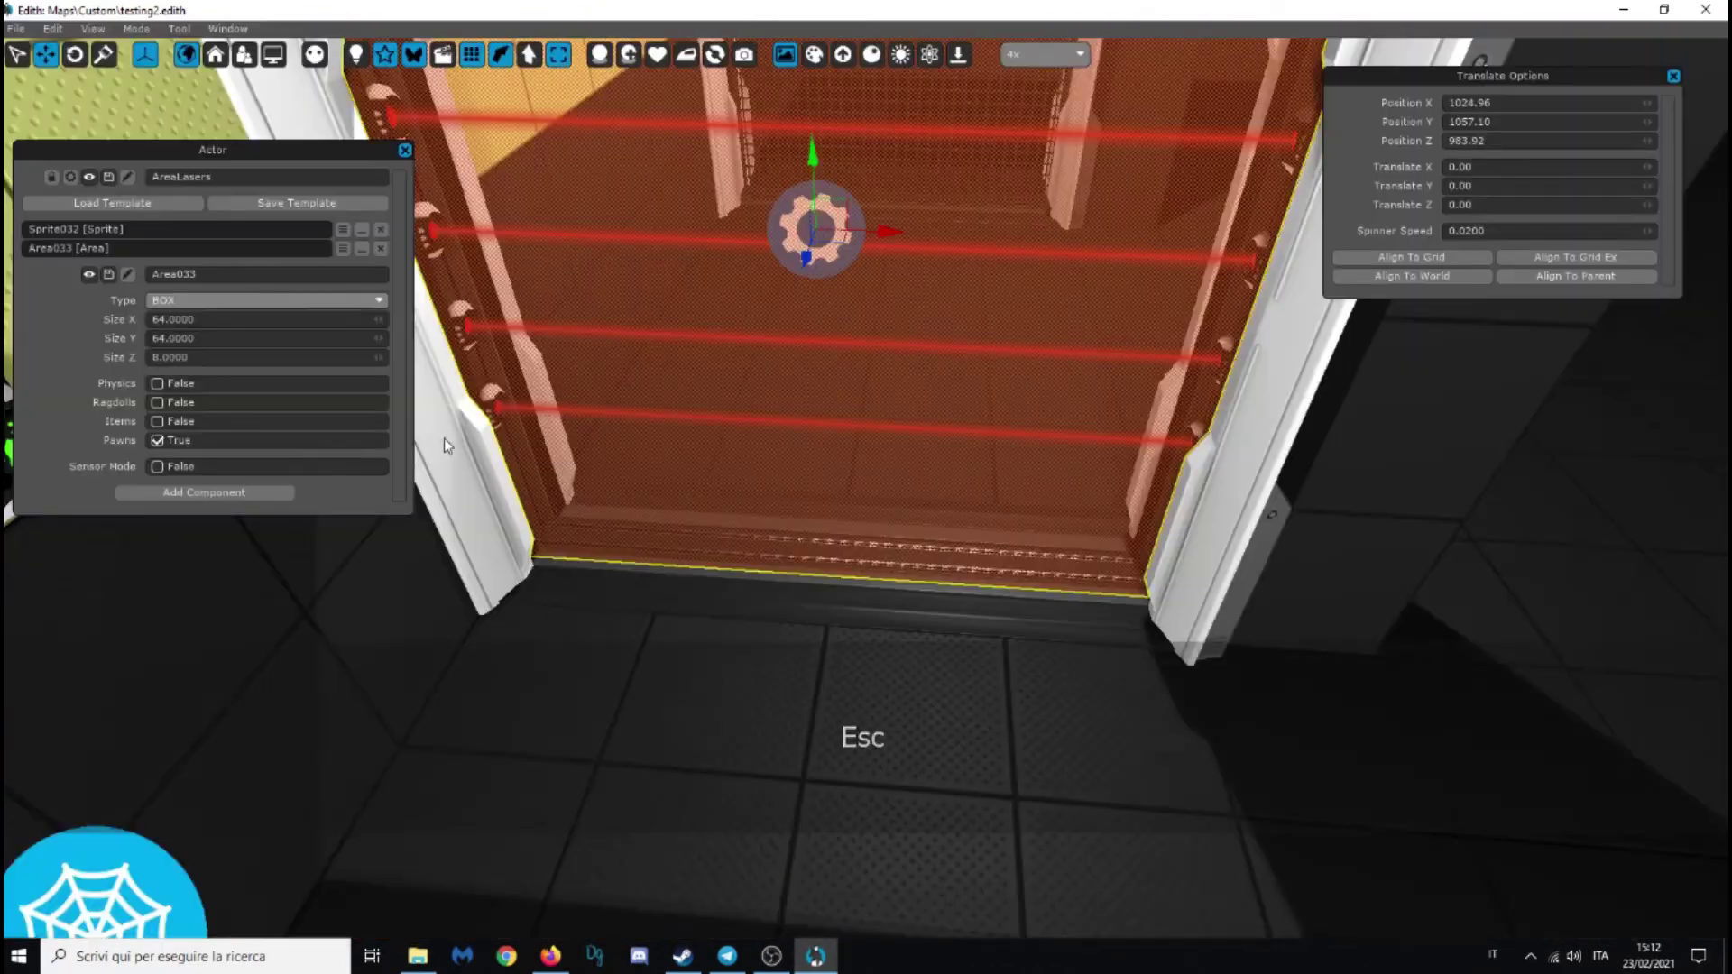
Spawn an FX Sound actor and place it in the laser doorway above the trigger icon, at about X 1024, Y 1068, Z 985
key("s")
key("w")
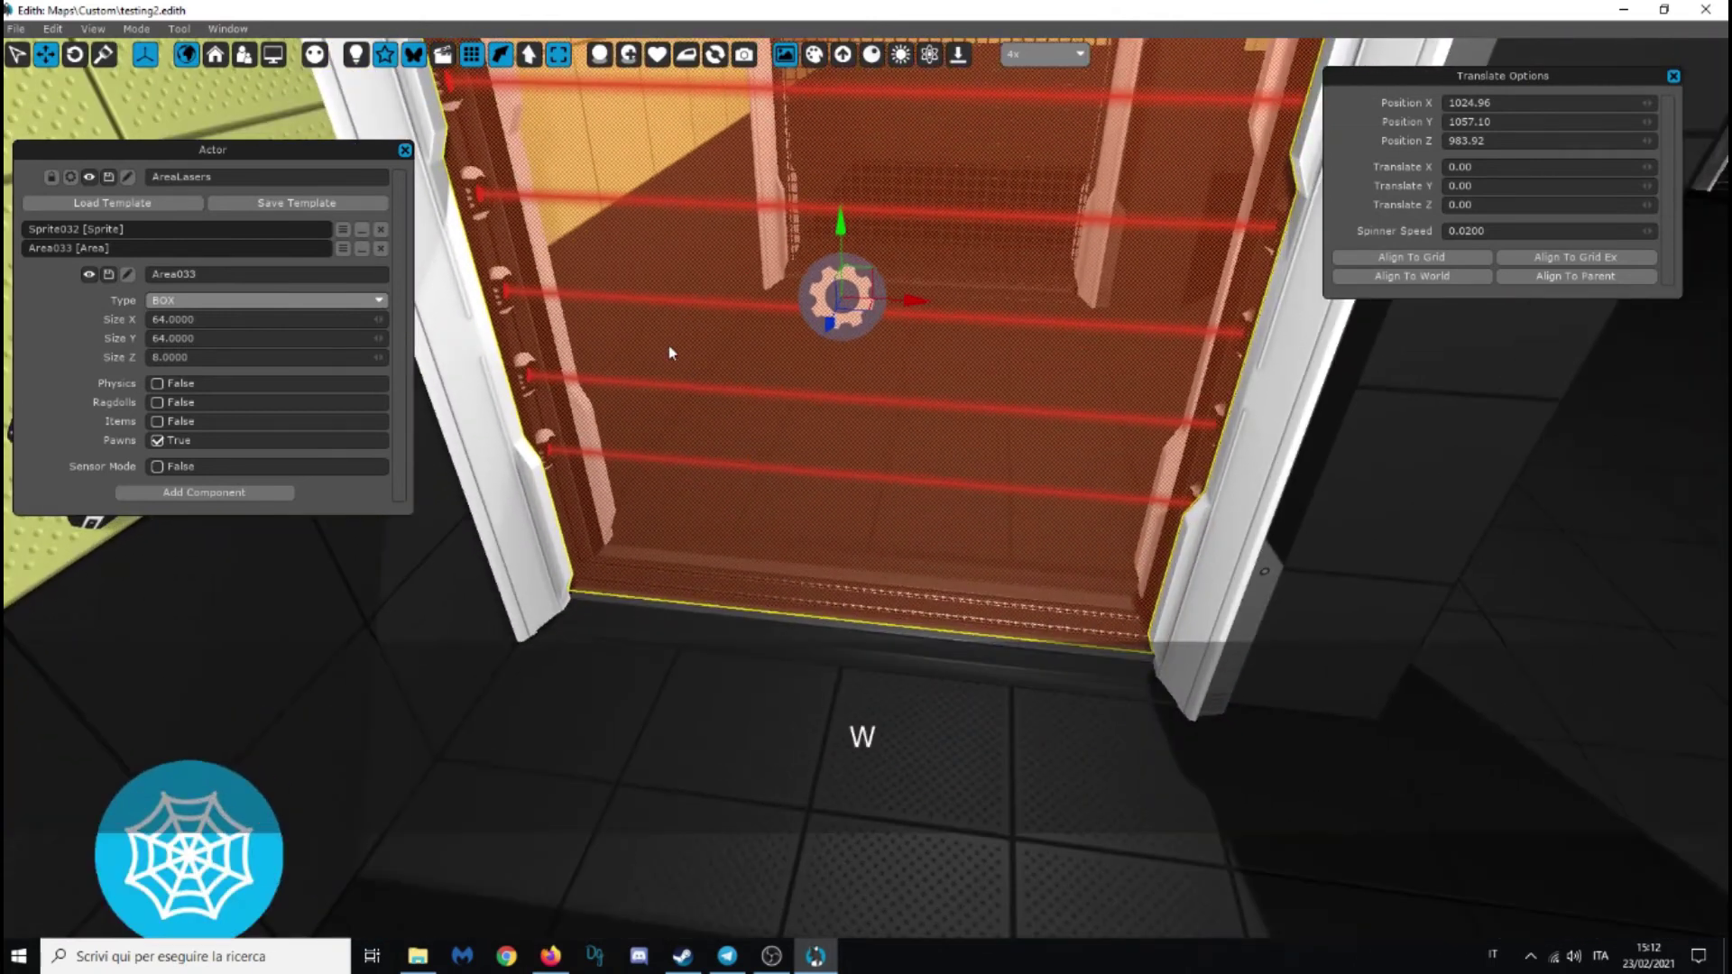
right_click(712, 307)
mouse_move(1044, 322)
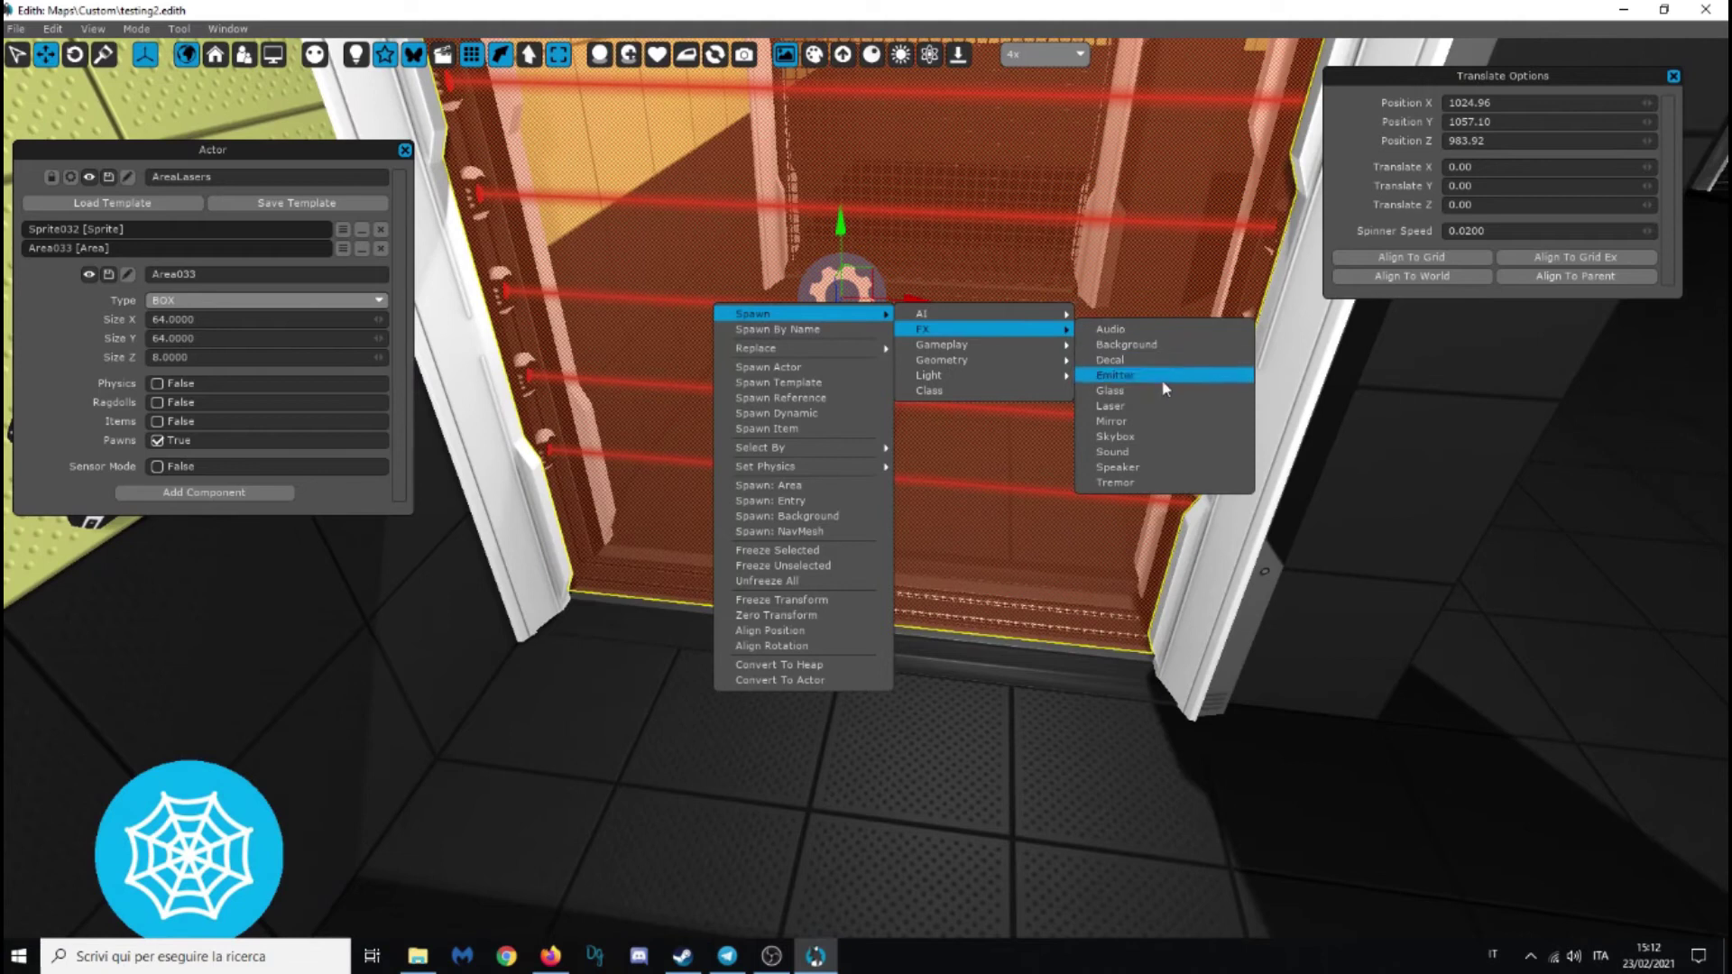
left_click(1153, 459)
left_click_drag(688, 335, 525, 606)
left_click_drag(610, 539, 910, 563)
left_click_drag(834, 499, 822, 114)
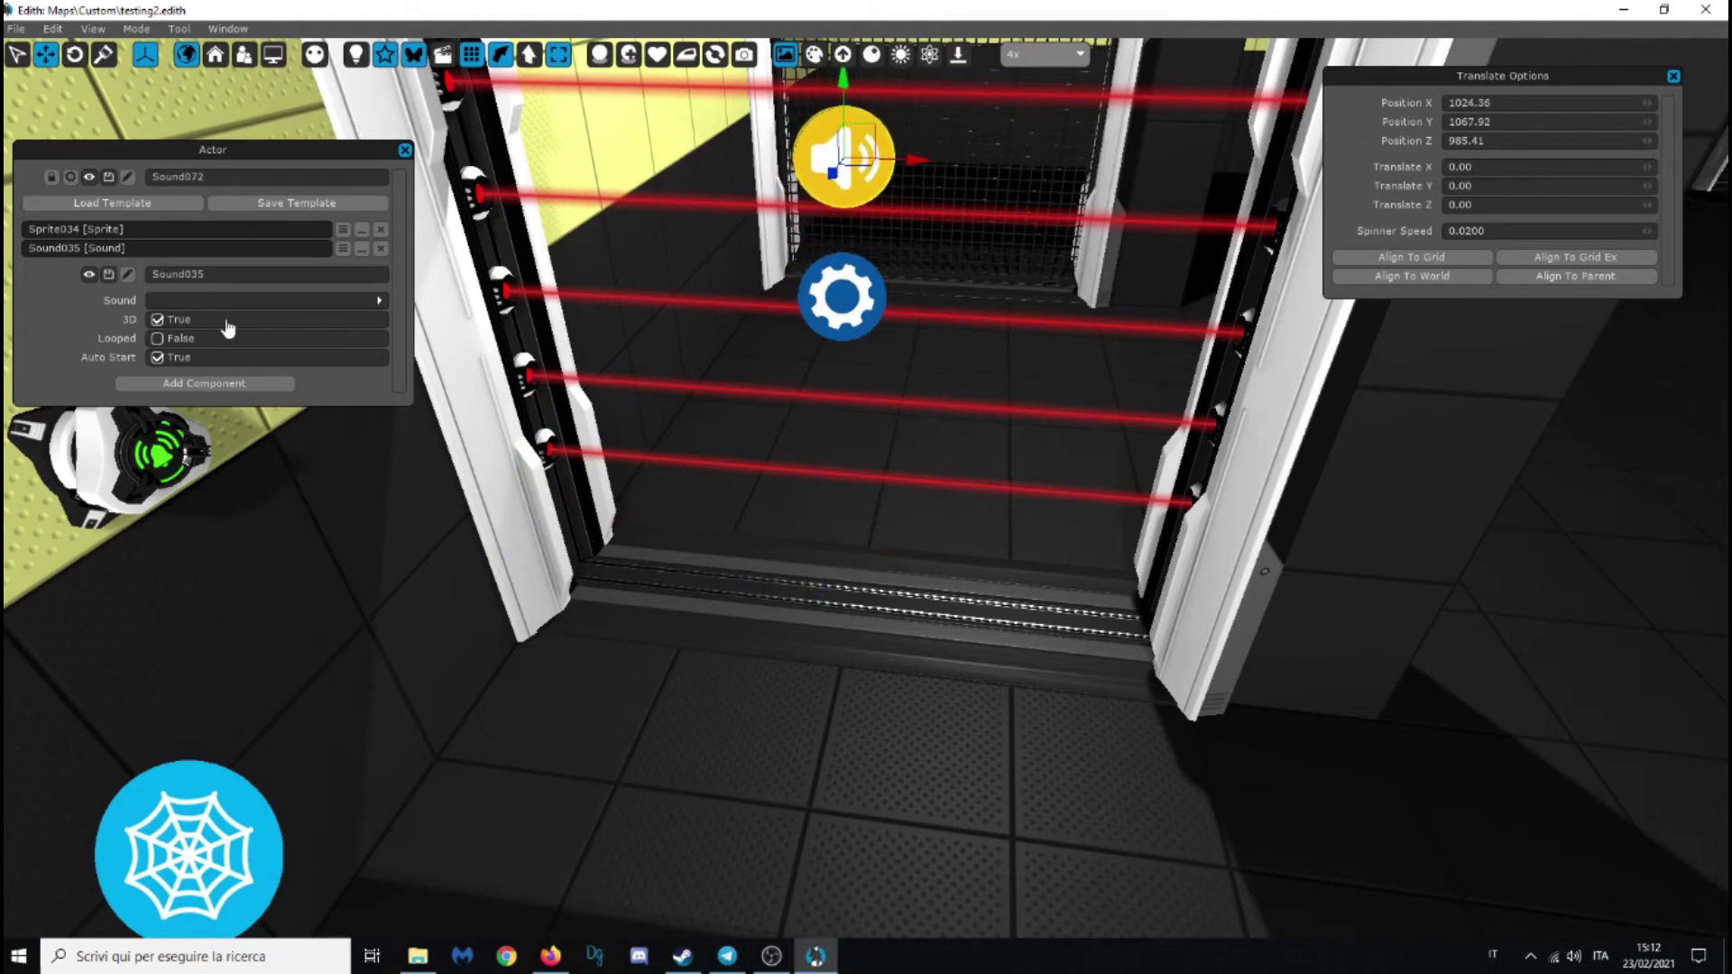
Assign Sounds\Common\Alarm.sound to the sound actor, with Looped and Auto Start both set to False
left_click(157, 340)
left_click(231, 300)
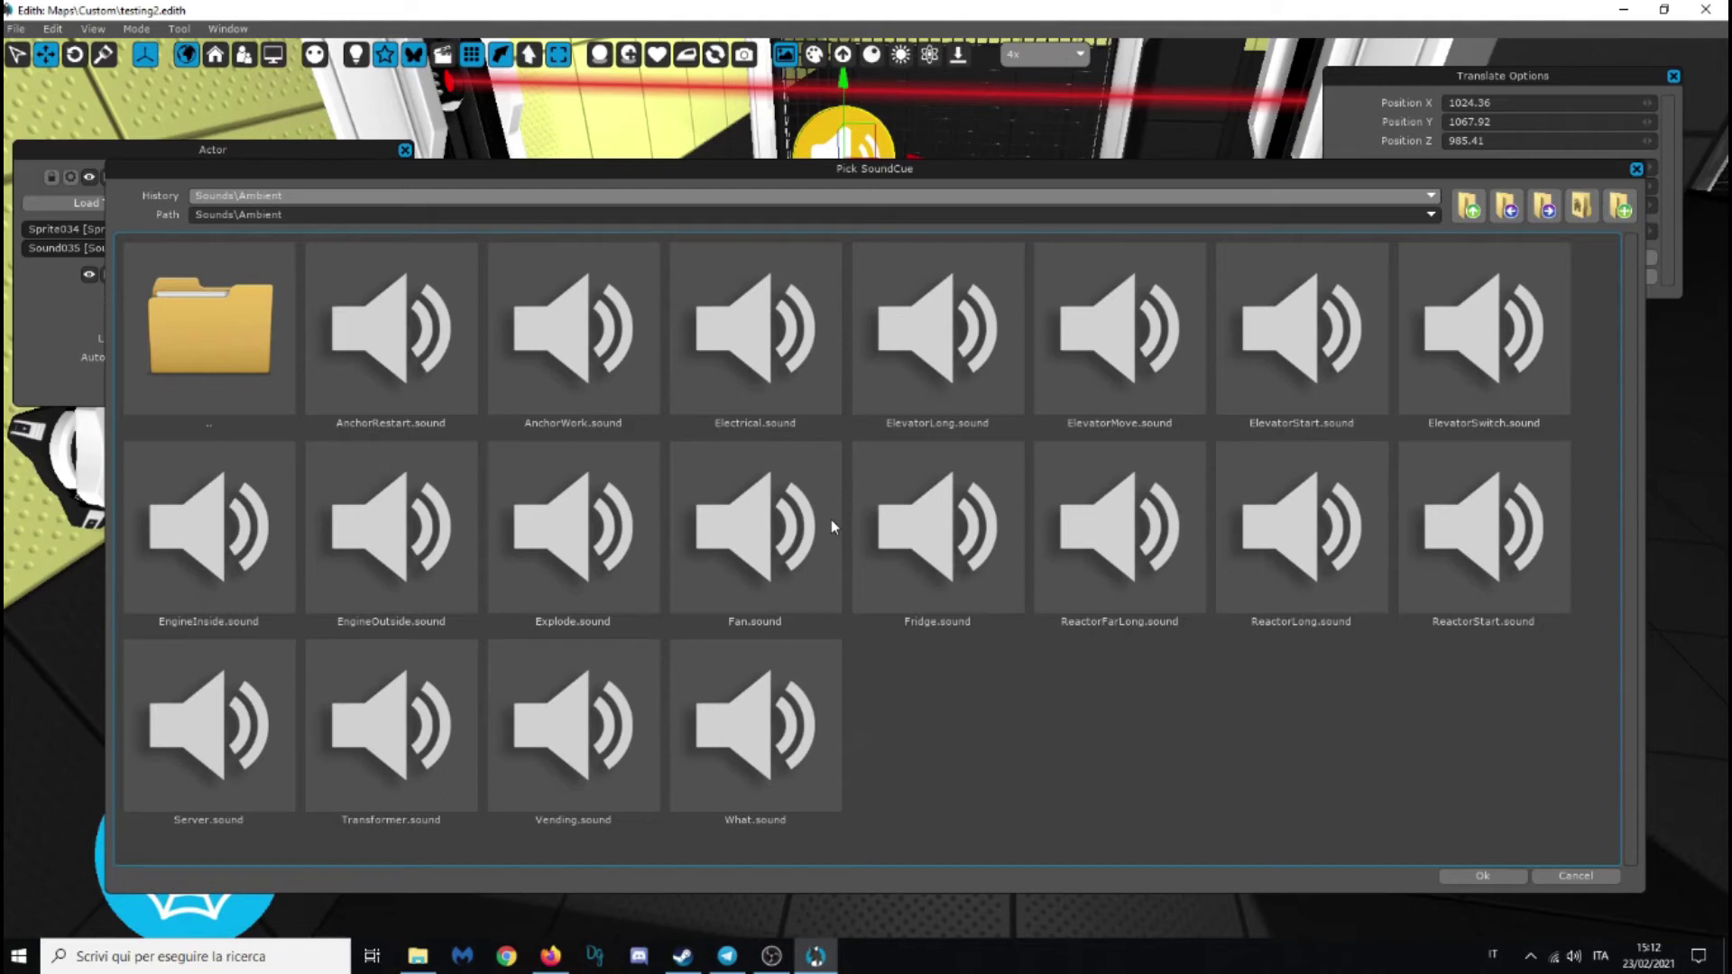
double_click(228, 340)
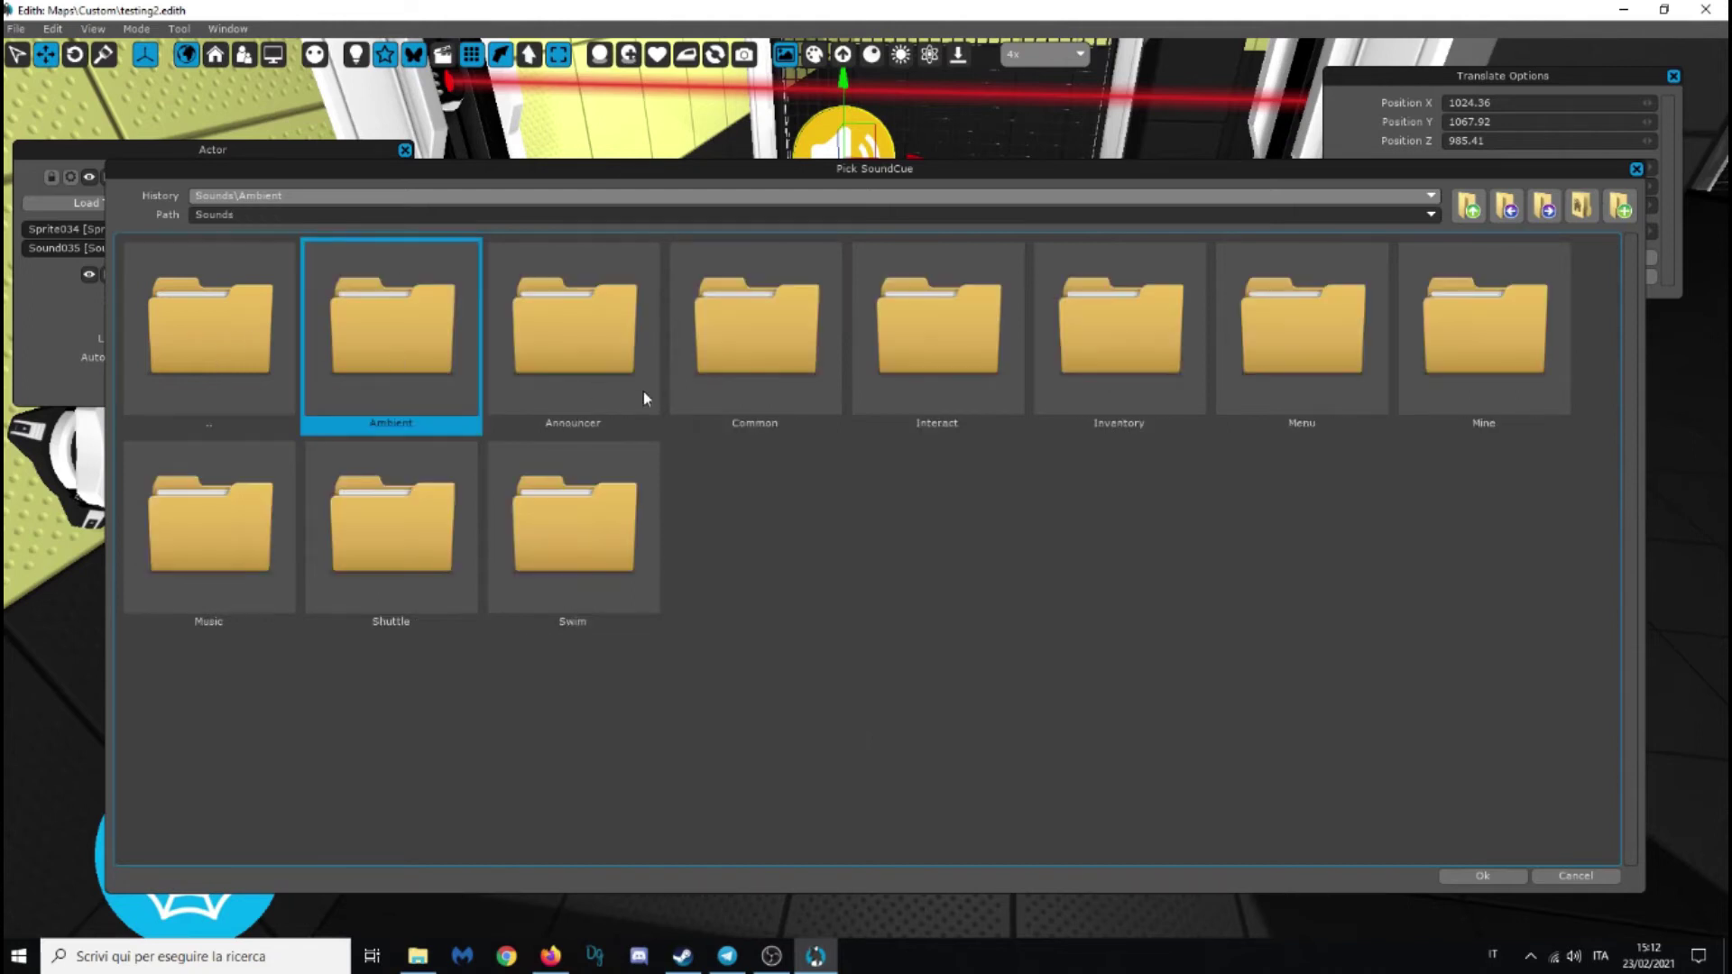
double_click(727, 380)
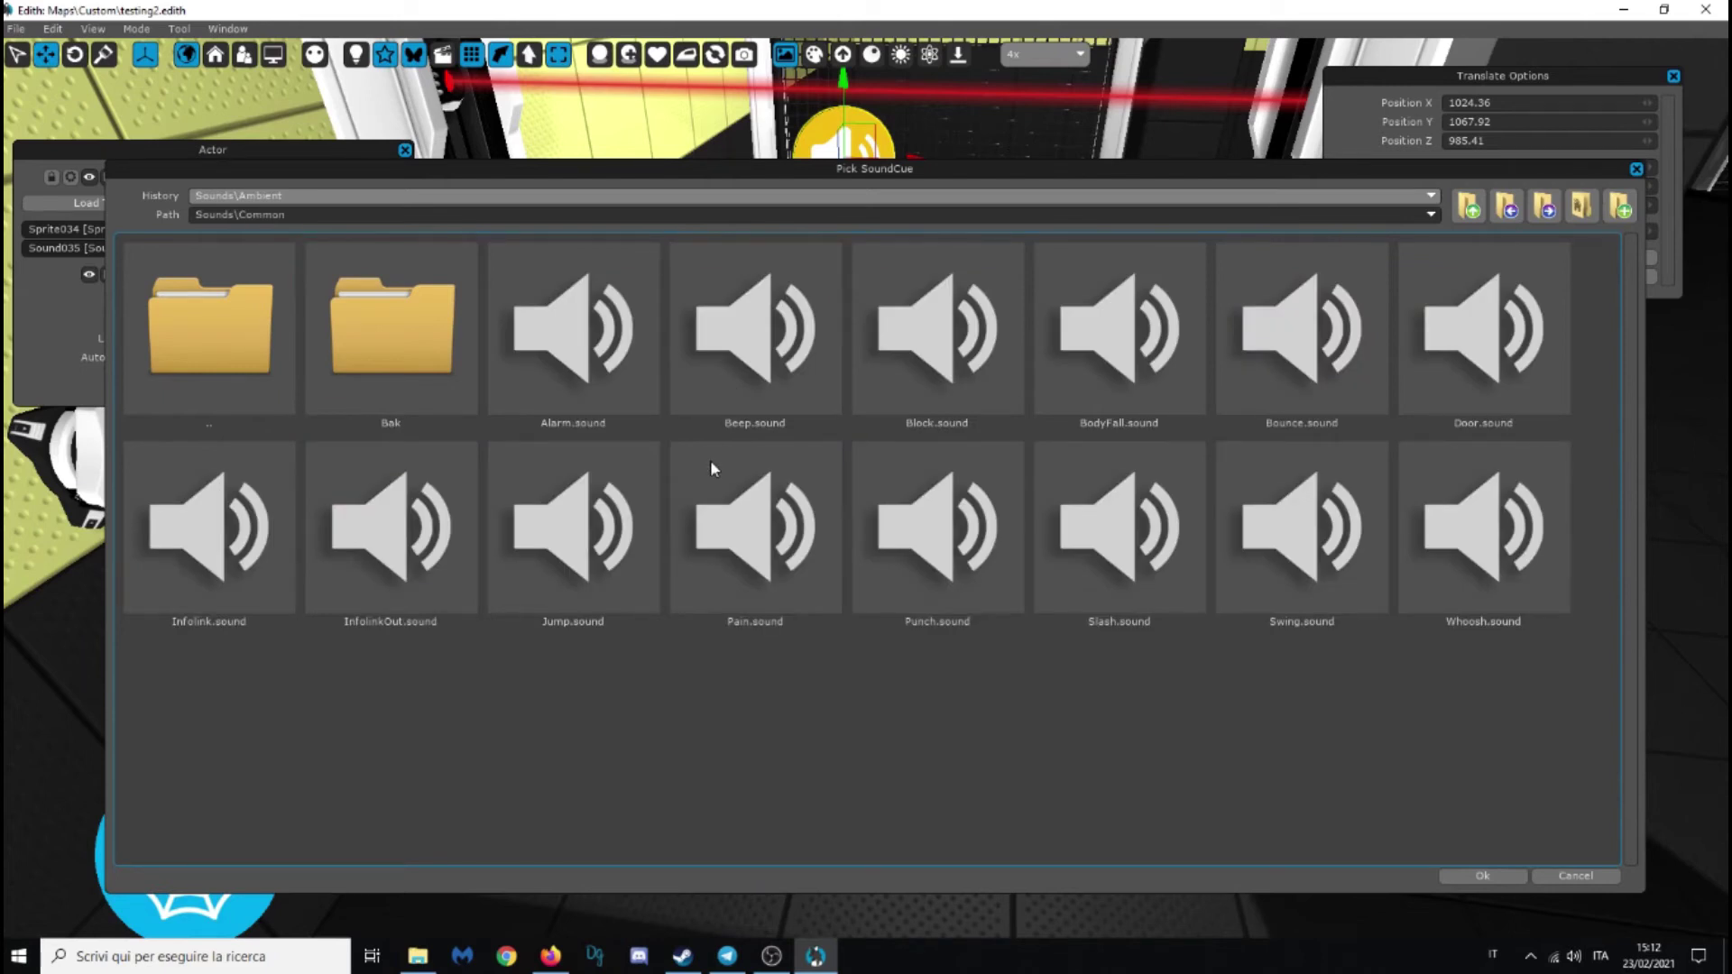
left_click(592, 350)
double_click(592, 350)
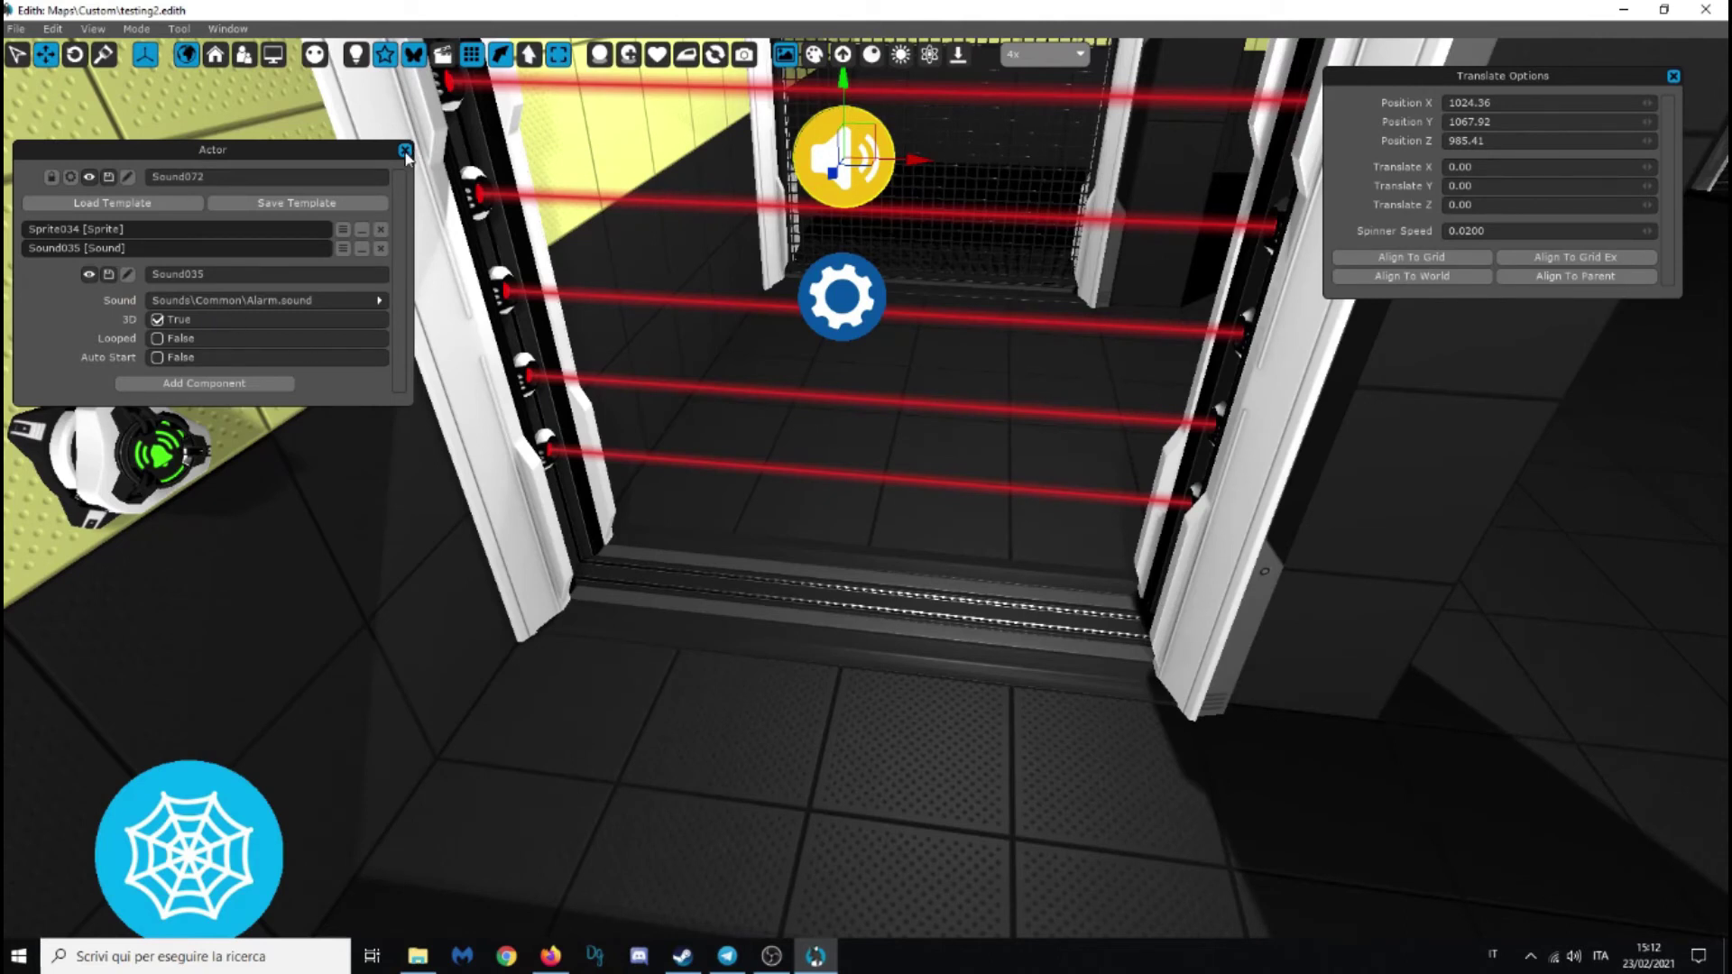
Rename the sound actor as SoundLasers and copy its name
left_click(261, 177)
left_click(261, 183)
key("BackSpace")
key("BackSpace")
key("BackSpace")
type("Las")
type("r")
key("BackSpace")
type("ers")
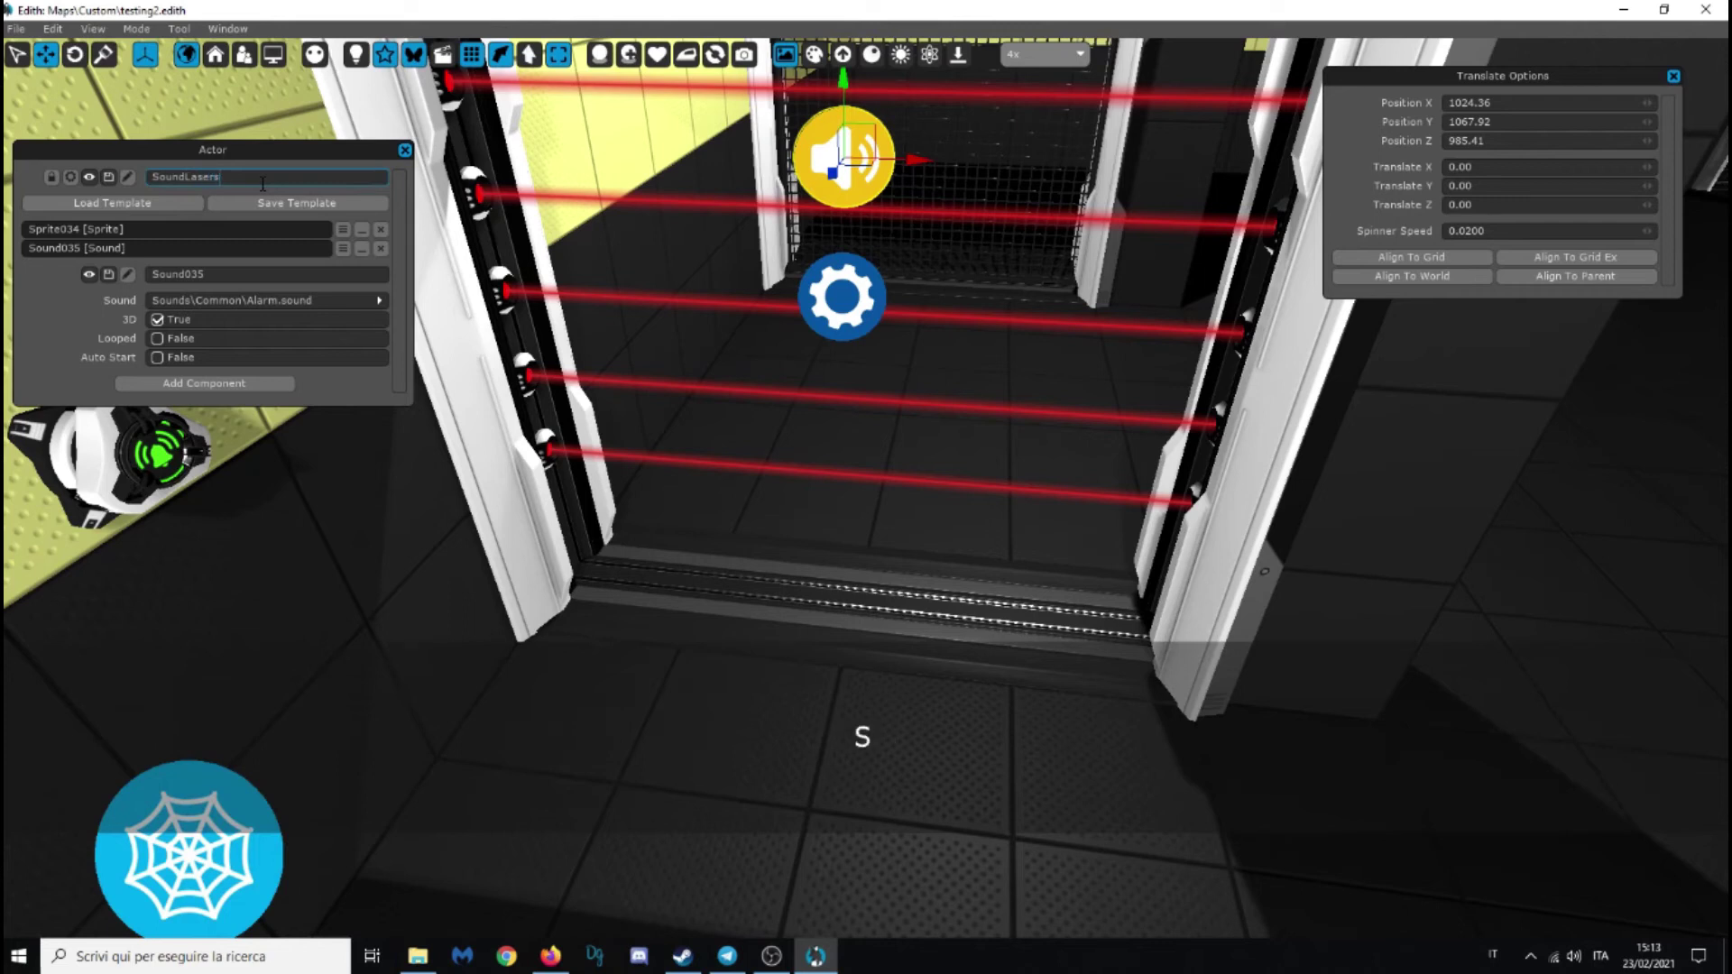
key("Return")
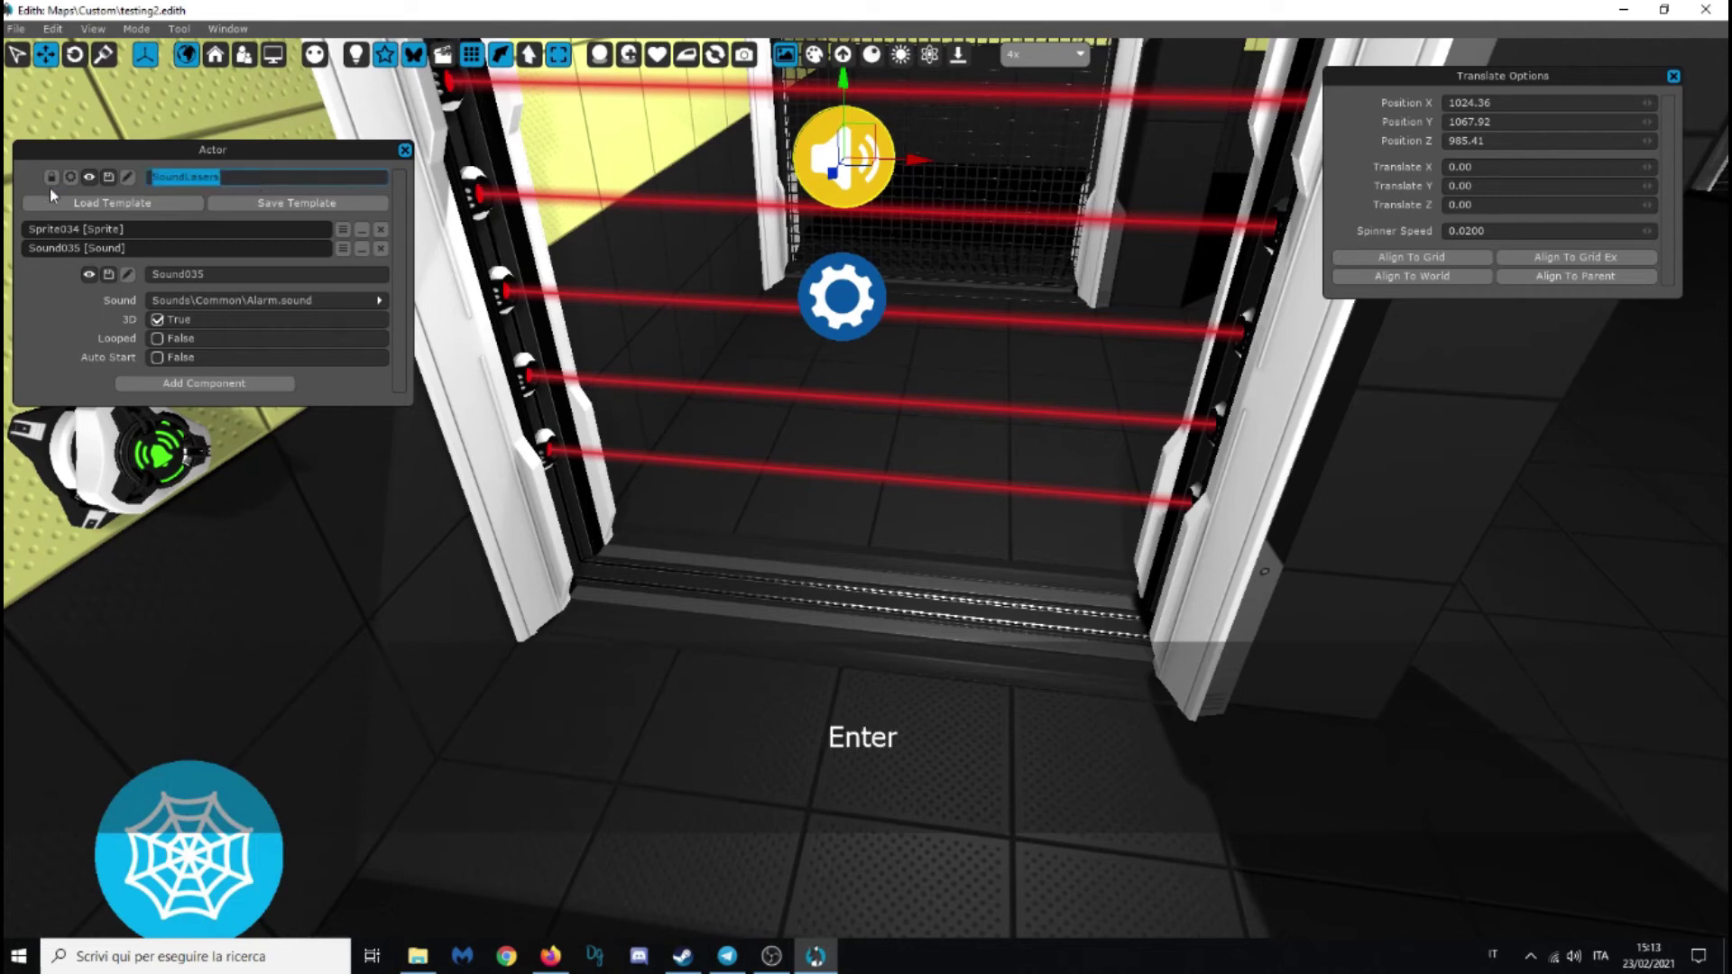
key("ctrl+c")
Add a generic Play node below GrateLasers in the scene graph and connect the Enable node's Output to its Play input
left_click(507, 689)
key("g")
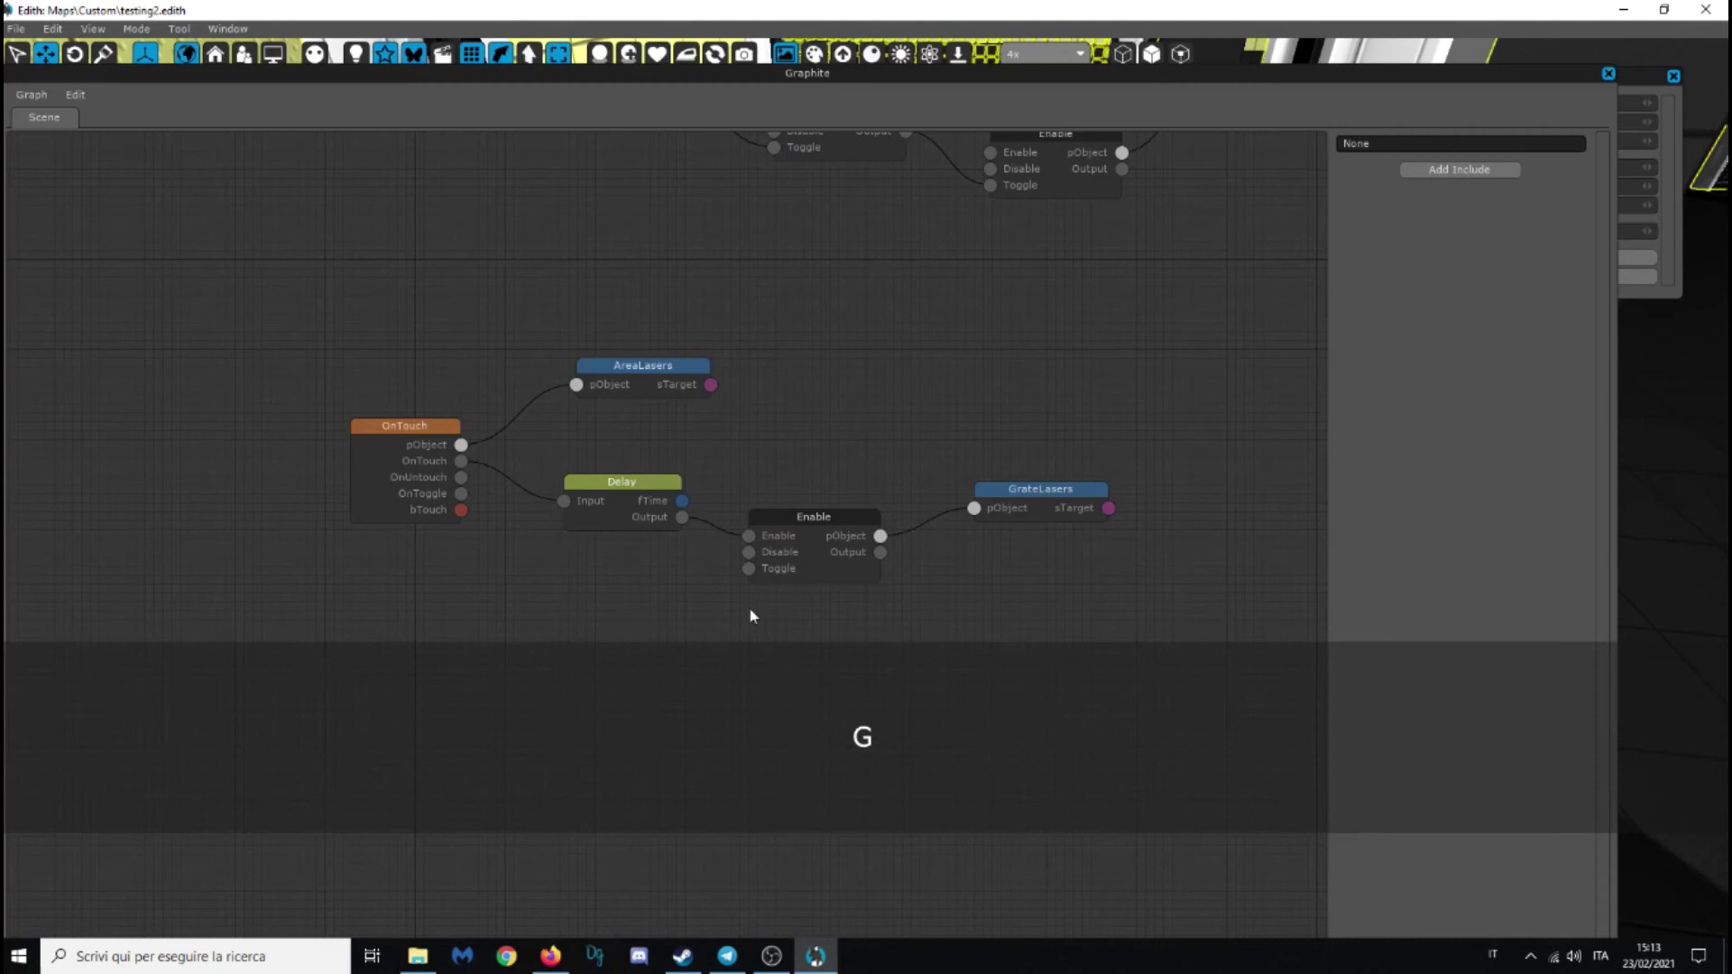
middle_click_drag(751, 611, 724, 531)
right_click(901, 514)
middle_click_drag(953, 495, 877, 452)
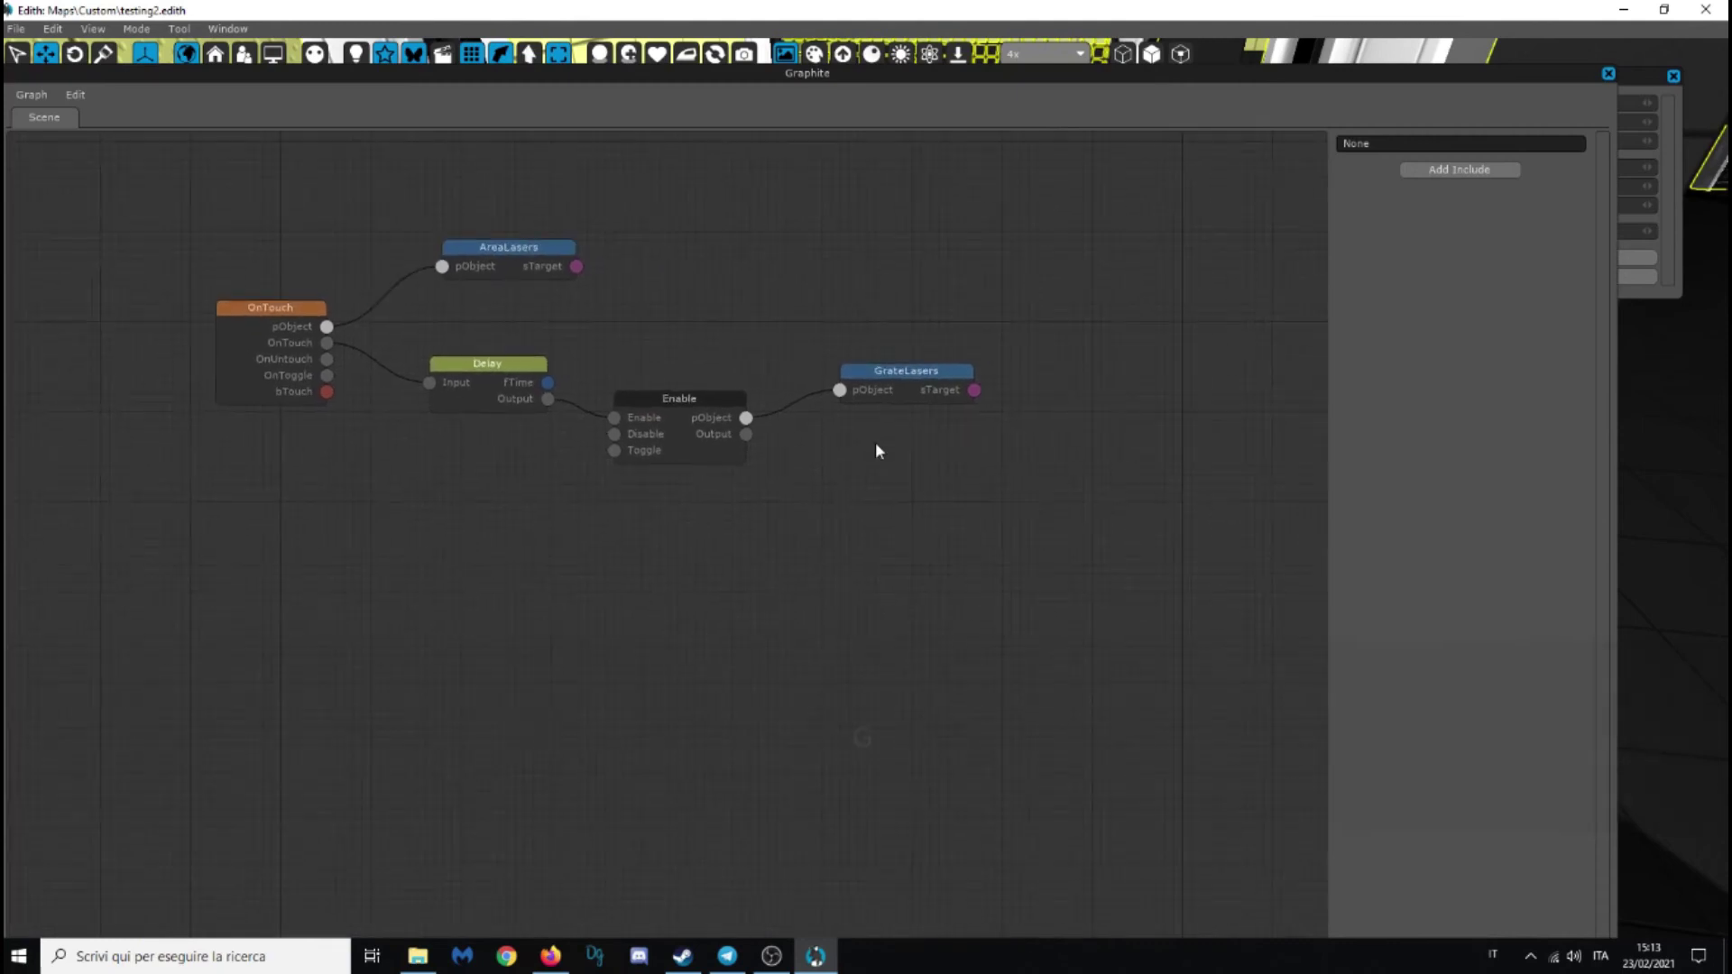
right_click(845, 441)
mouse_move(972, 773)
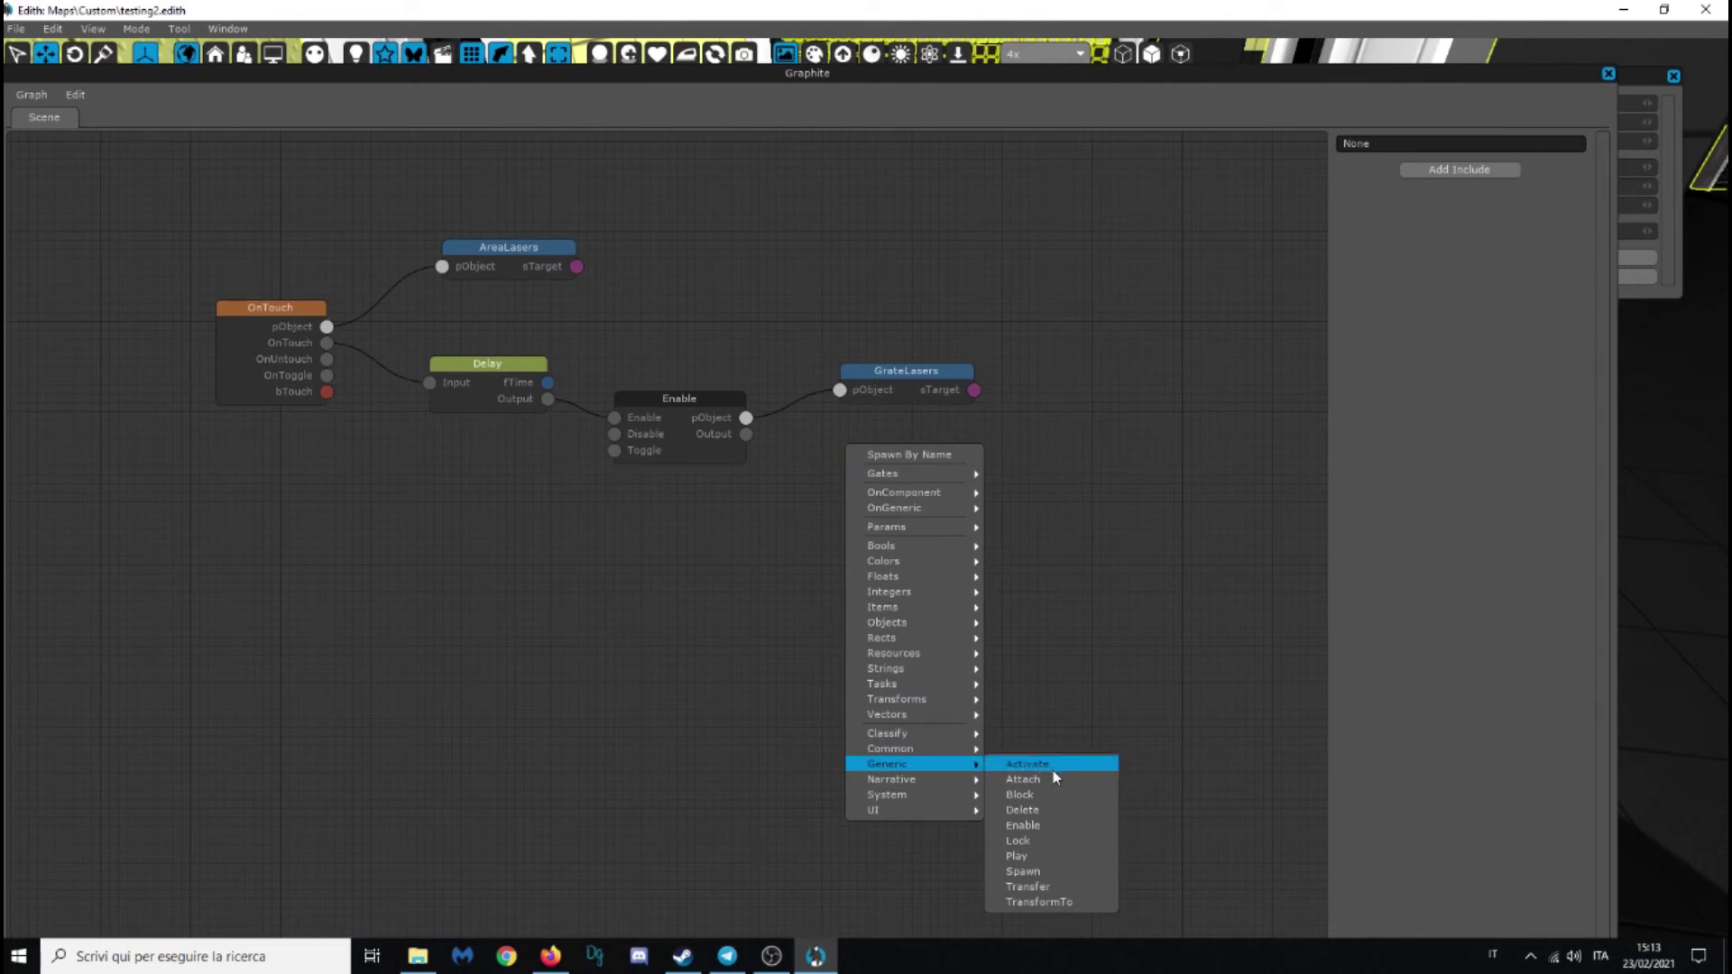
left_click(1051, 856)
left_click_drag(844, 433, 891, 467)
left_click(1062, 432)
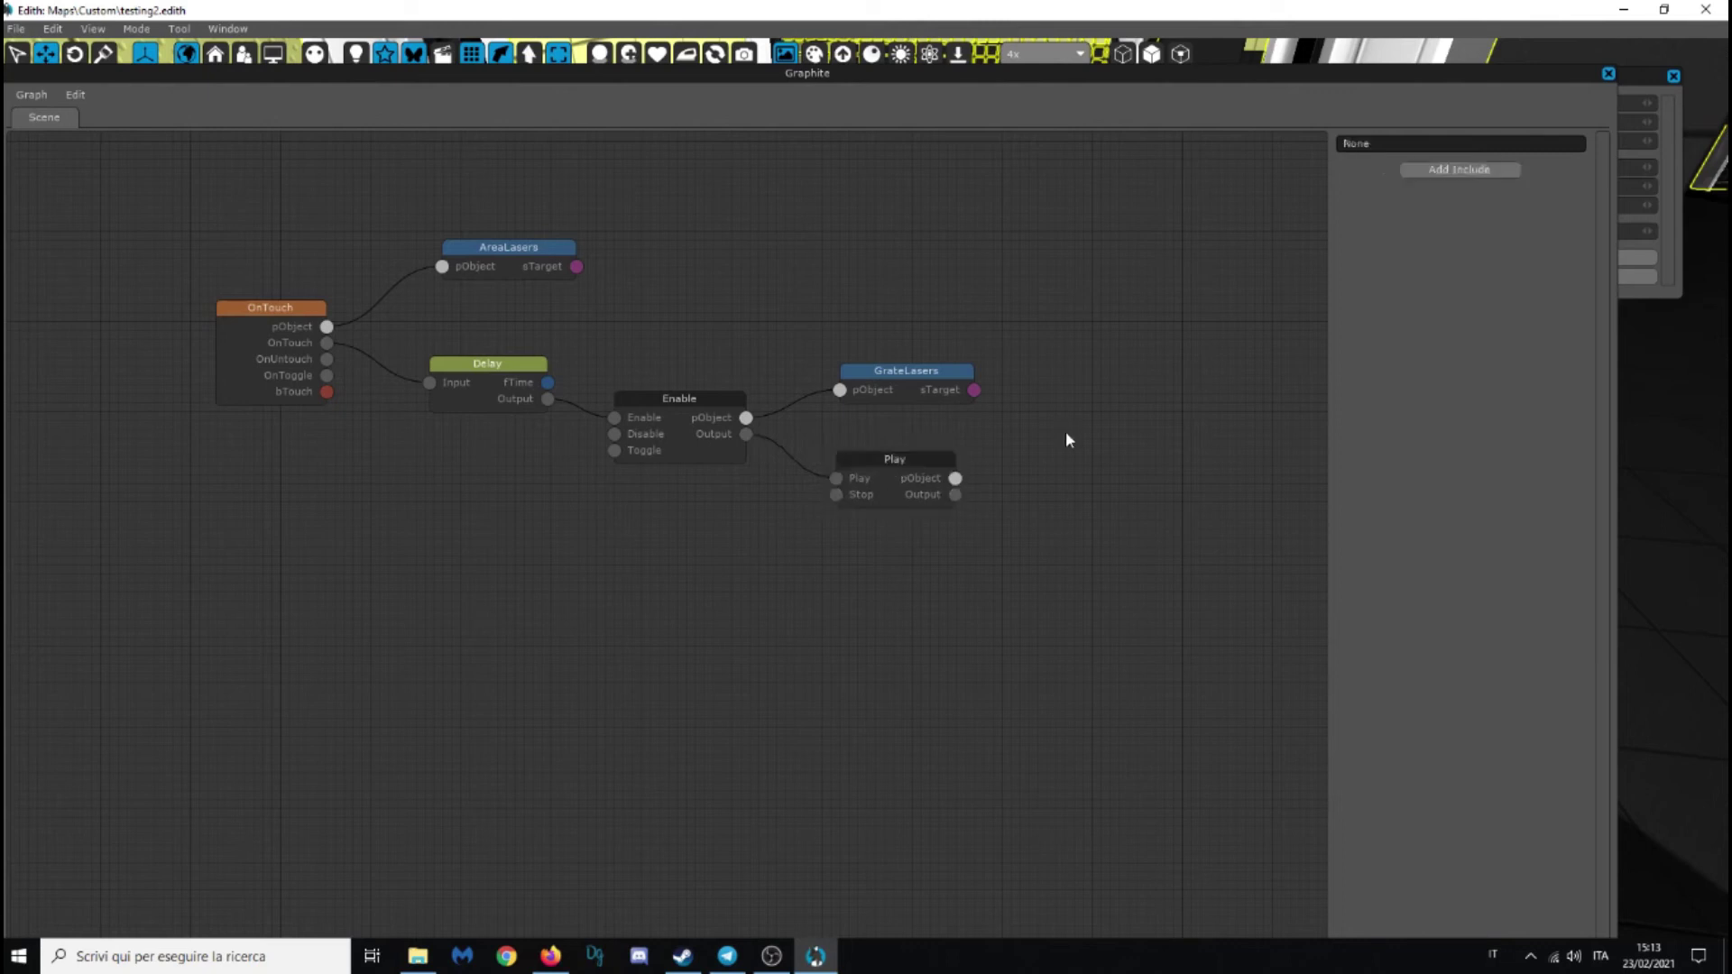
Add a pLocate node with Name and Target SoundLasers, connect the Play node's pObject to it and close the graph
right_click(1031, 439)
mouse_move(1101, 619)
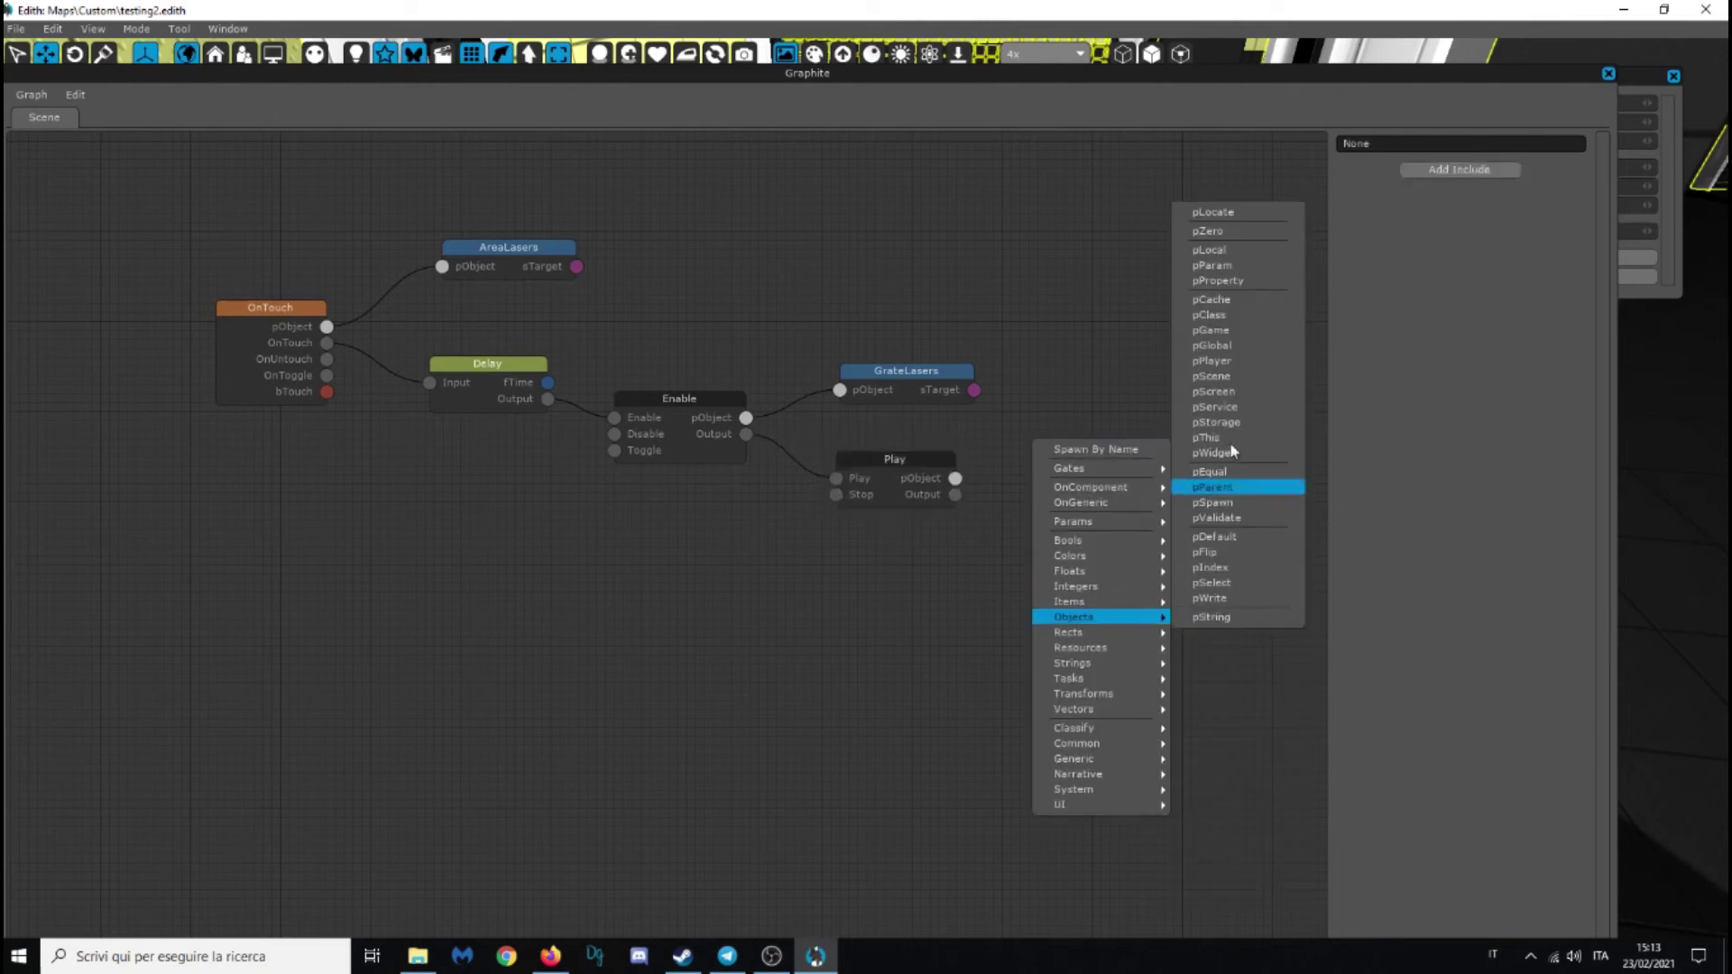
left_click(1213, 212)
left_click_drag(1087, 426, 1155, 426)
double_click(1452, 168)
key("ctrl+v")
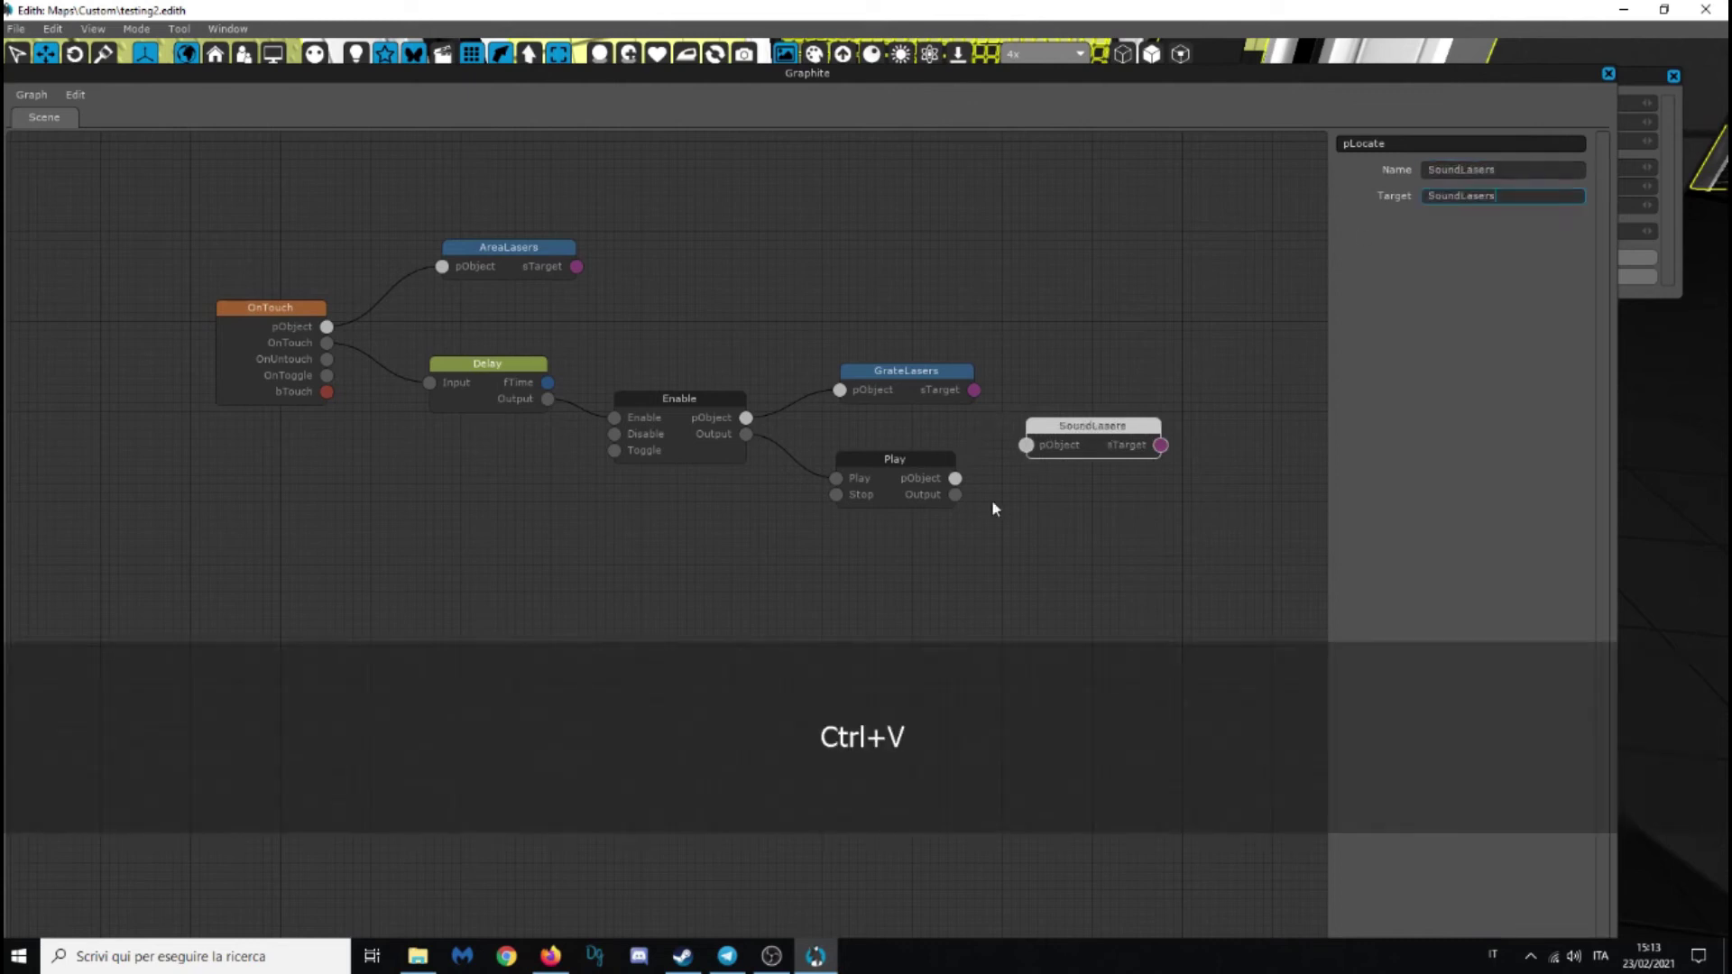
left_click_drag(1026, 445, 1081, 424)
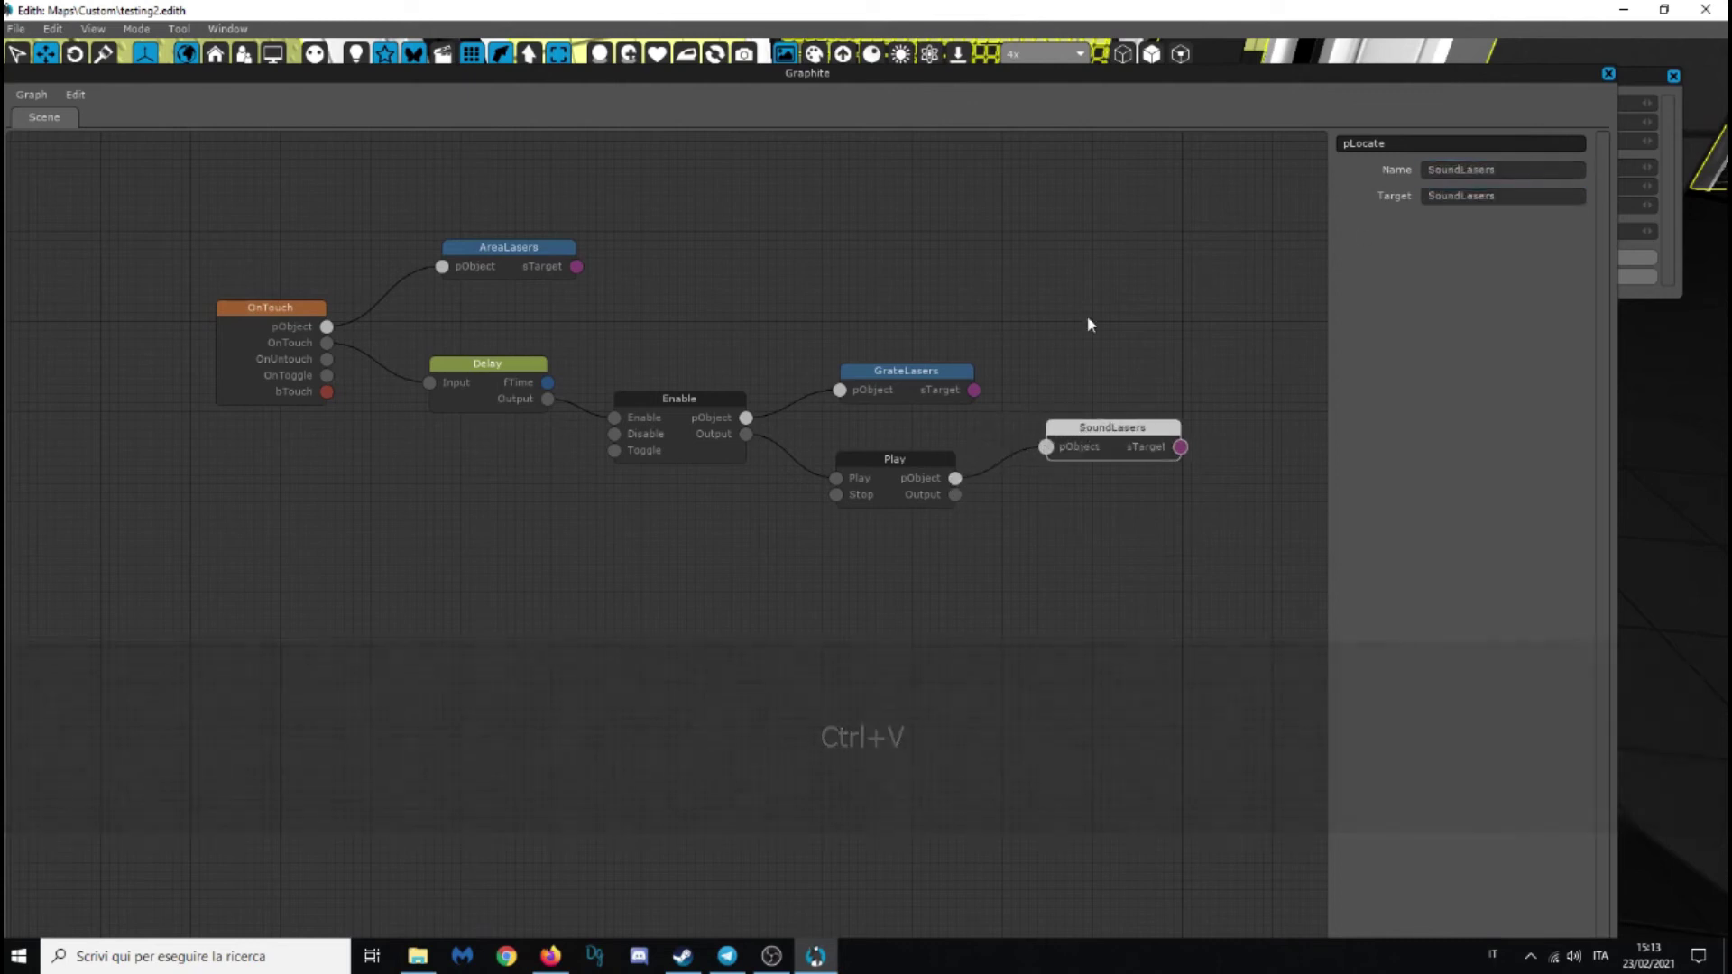
left_click(1086, 315)
left_click(1608, 75)
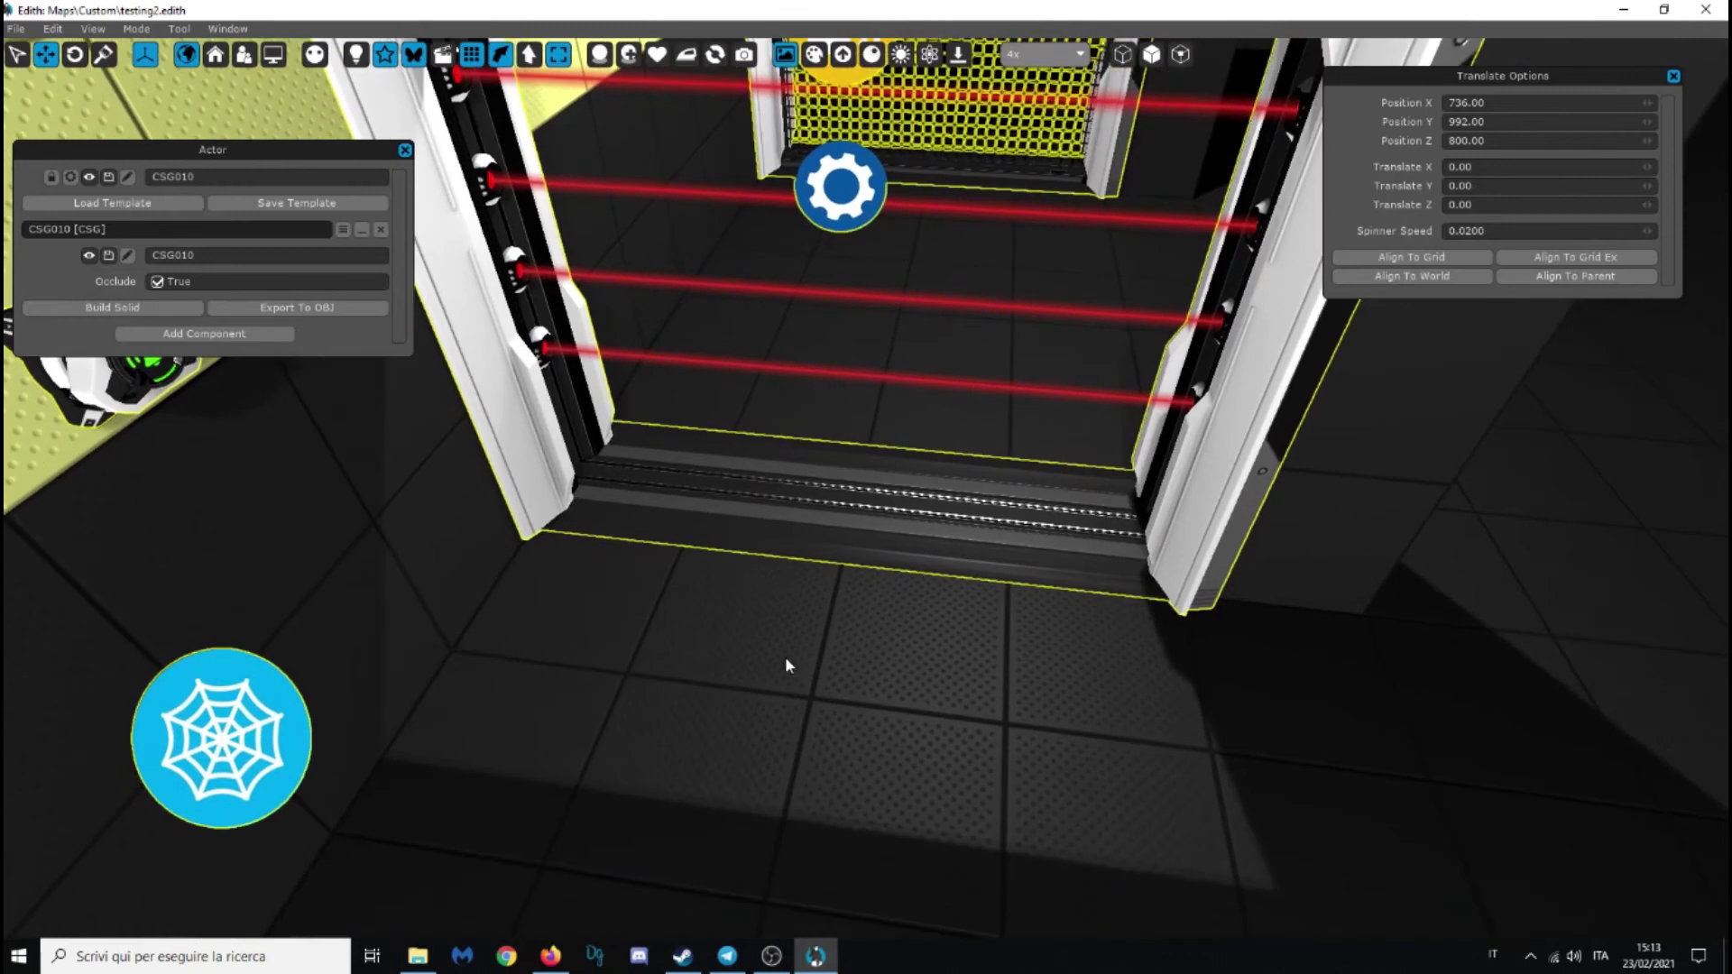
Save the map and playtest it by walking through the lasers towards the grate, and end the test
key("ctrl+s")
key("F5")
left_click(803, 535)
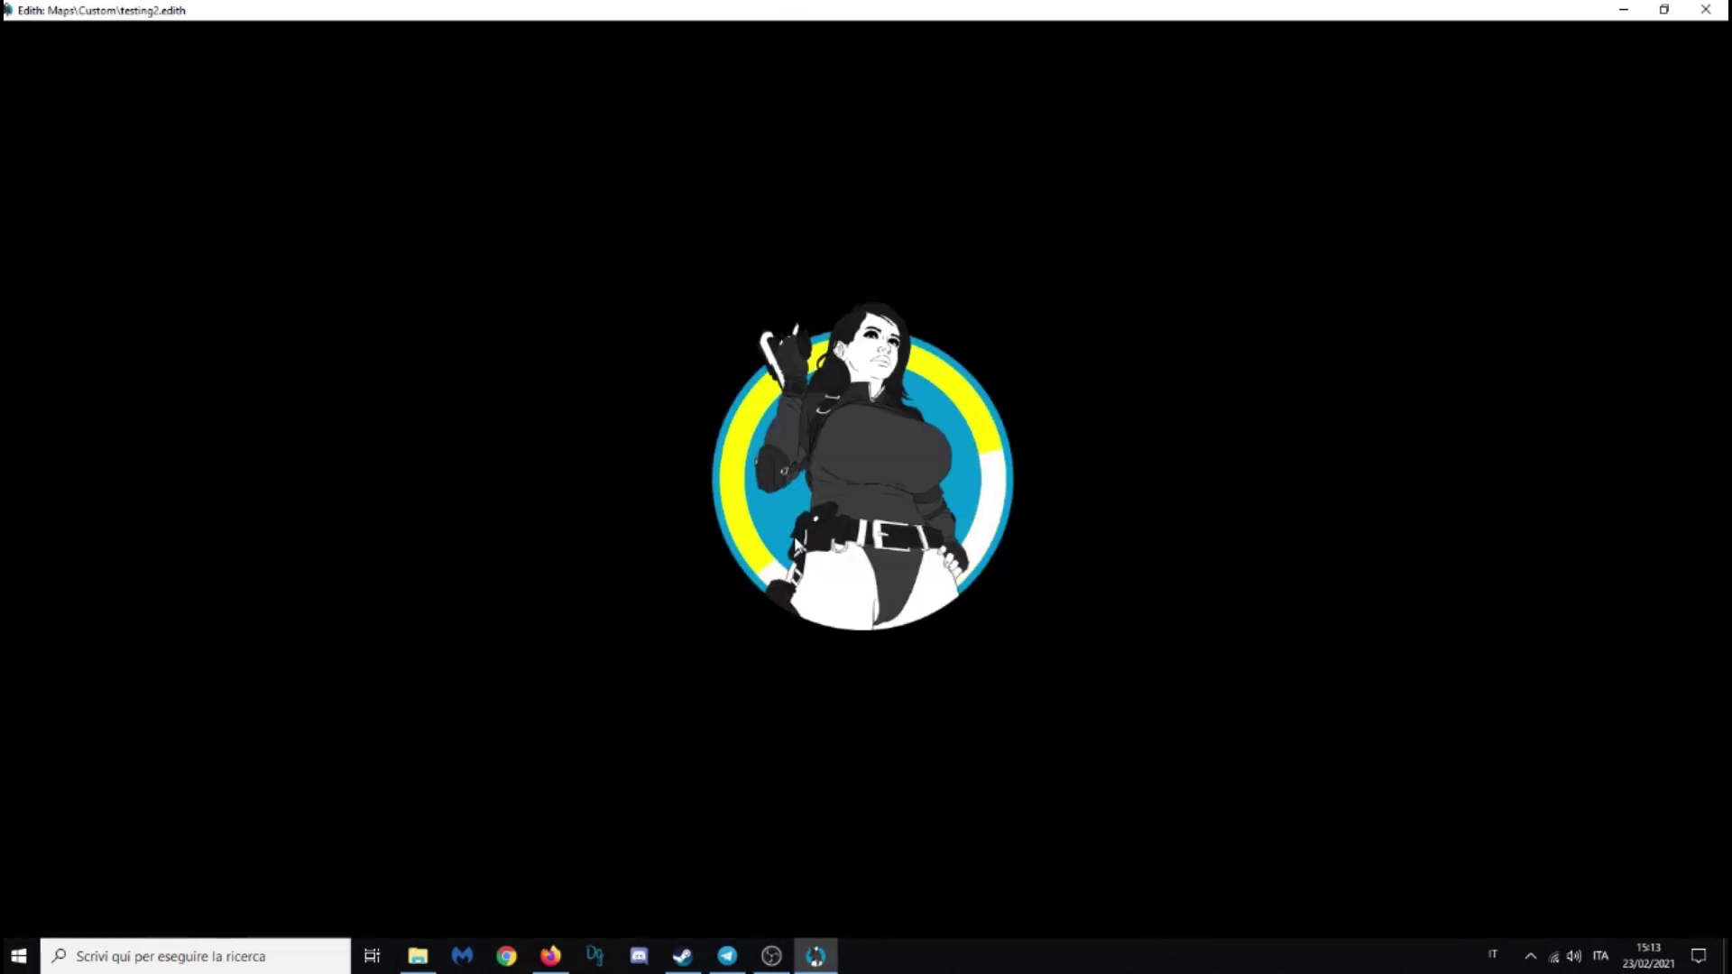
key("shift")
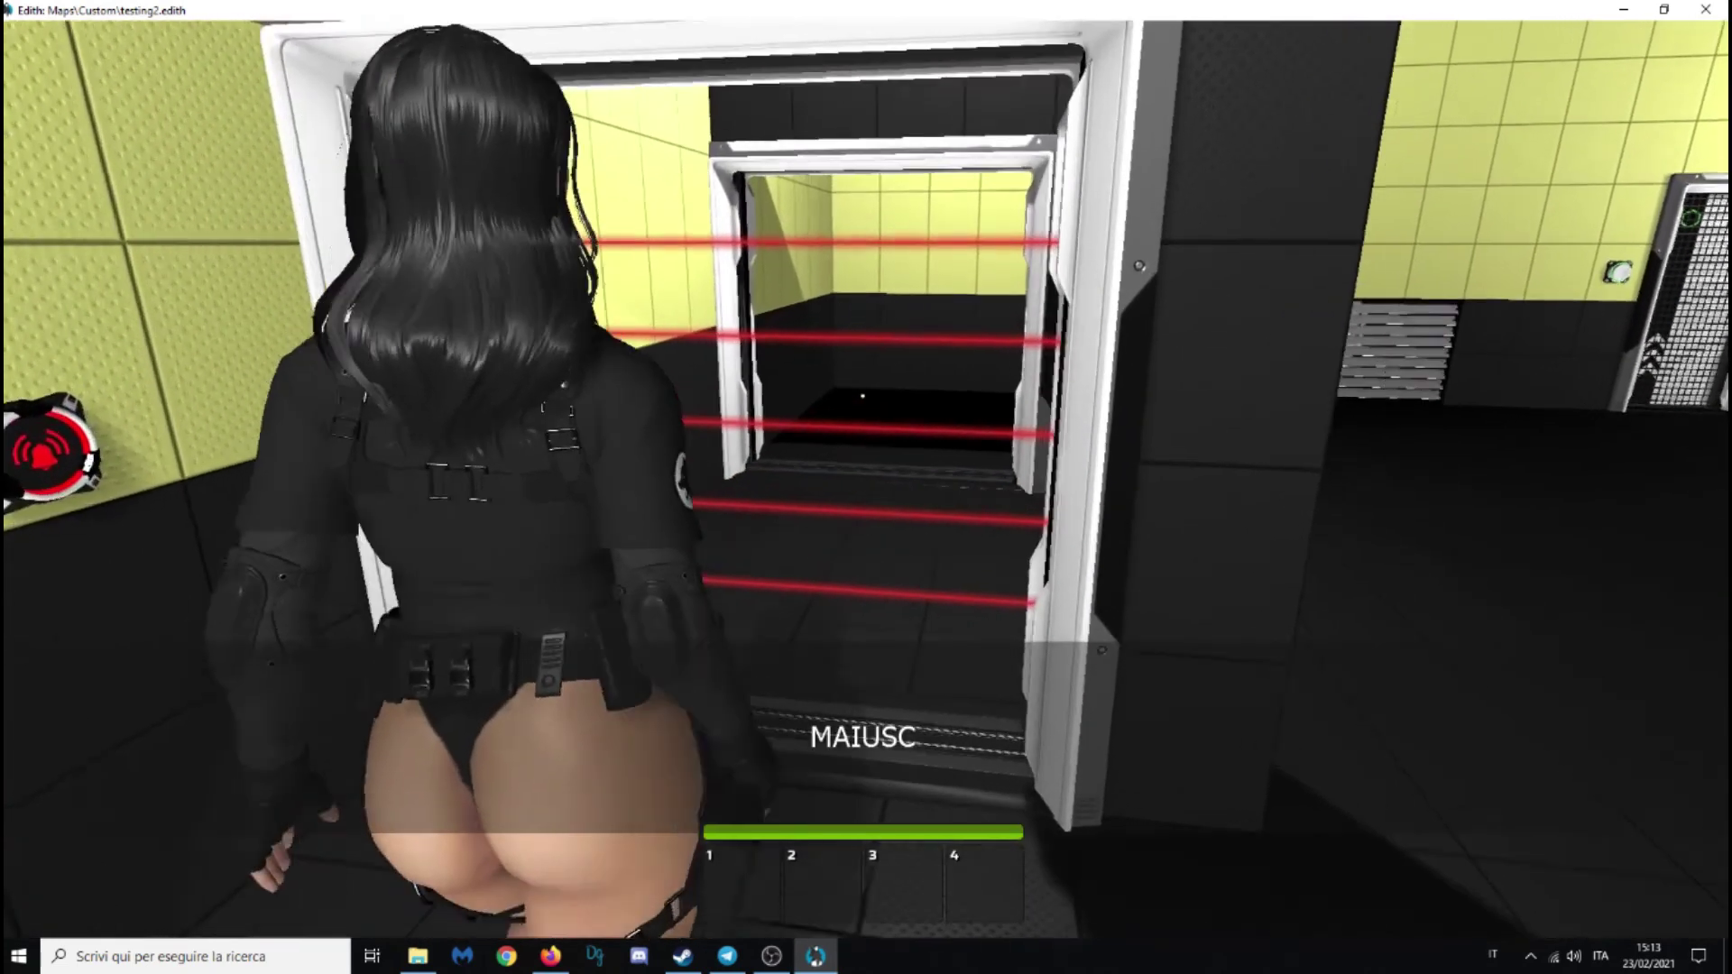
key("shift+s")
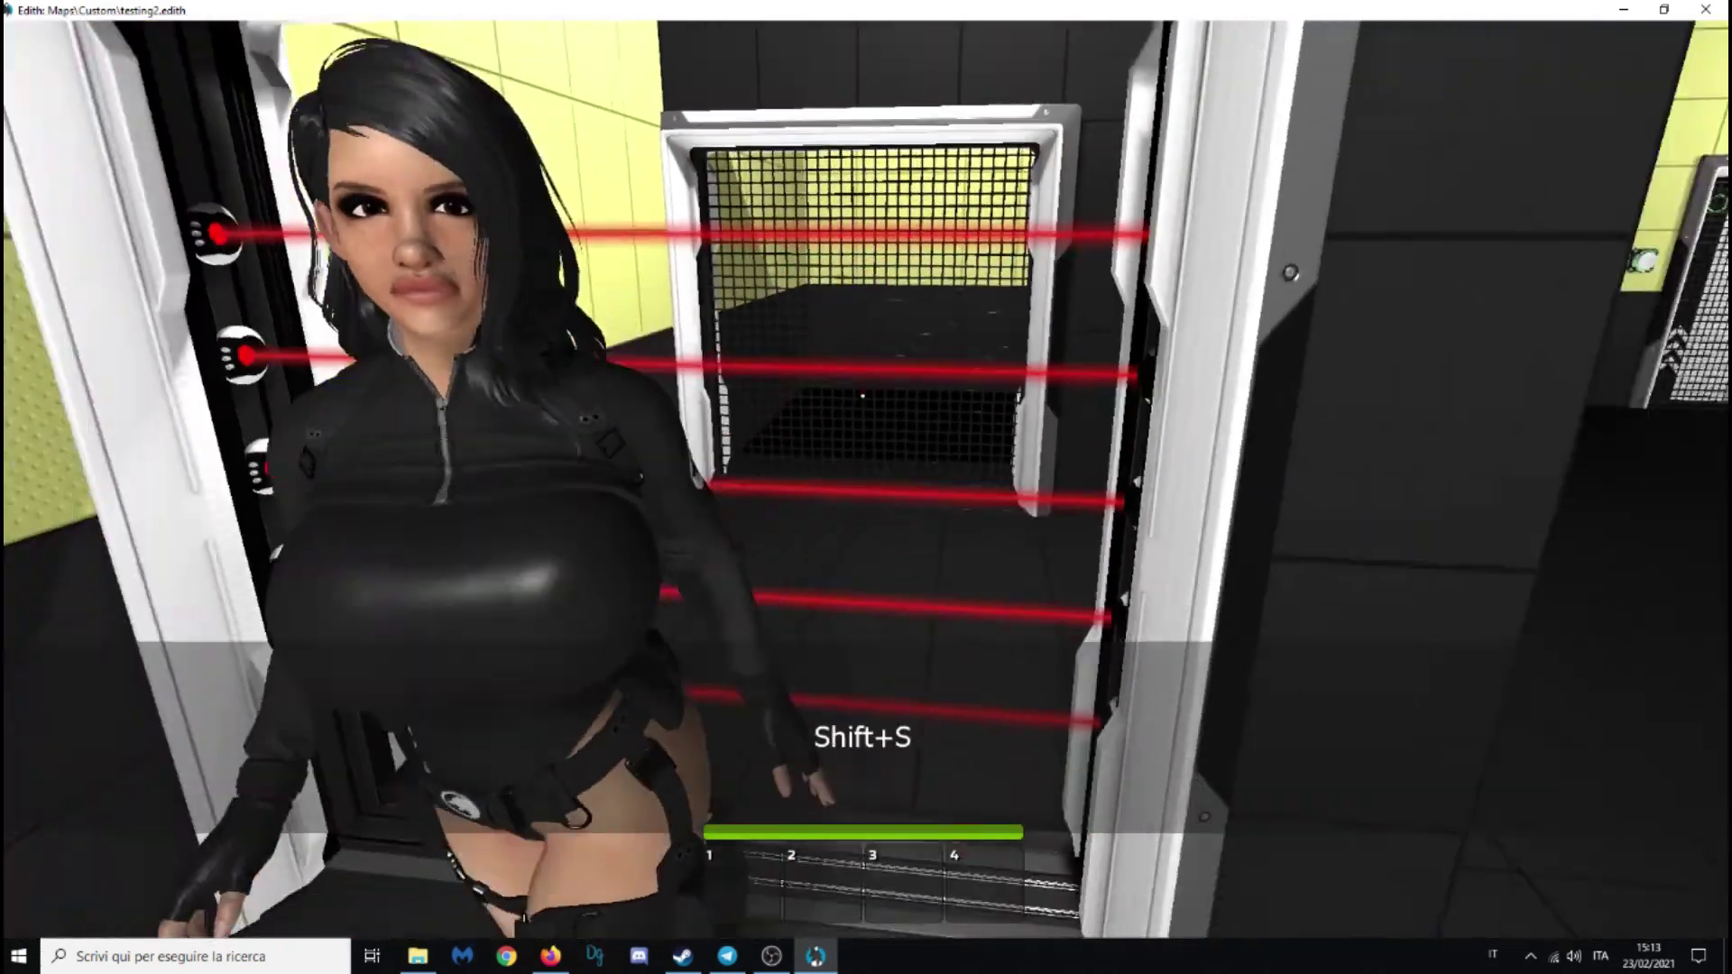
key("shift+w")
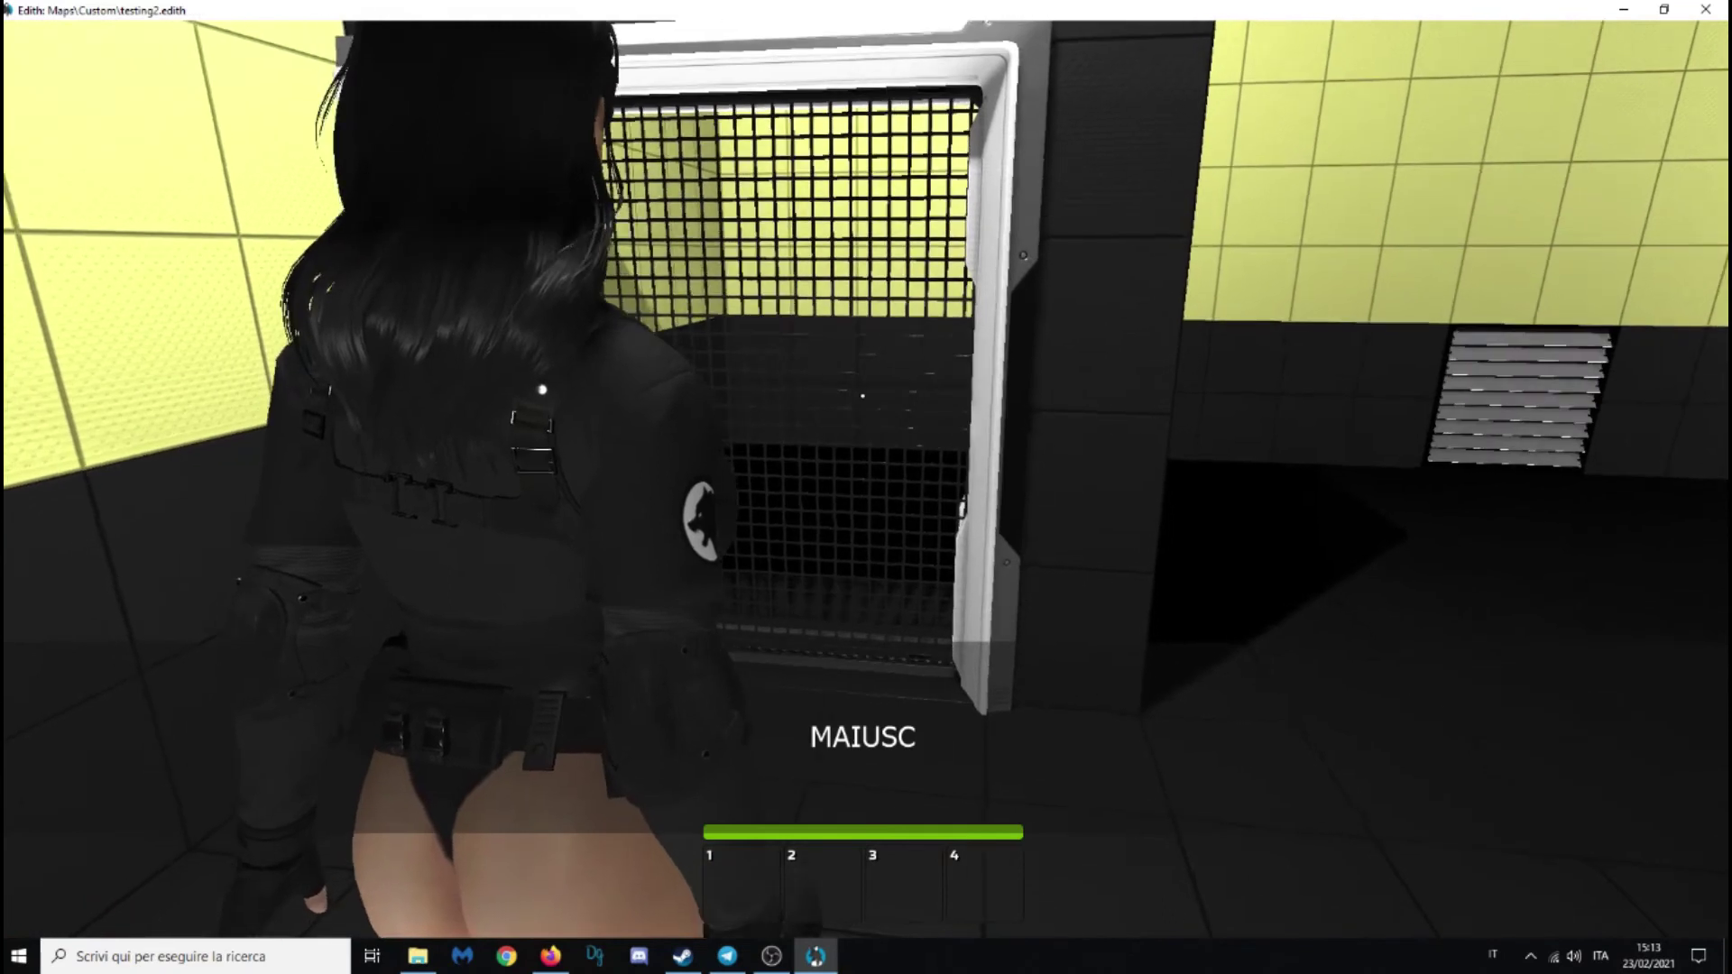
key("Escape")
Delete the Enable node between the Delay node and LE1 in the scene graph
left_click(243, 437)
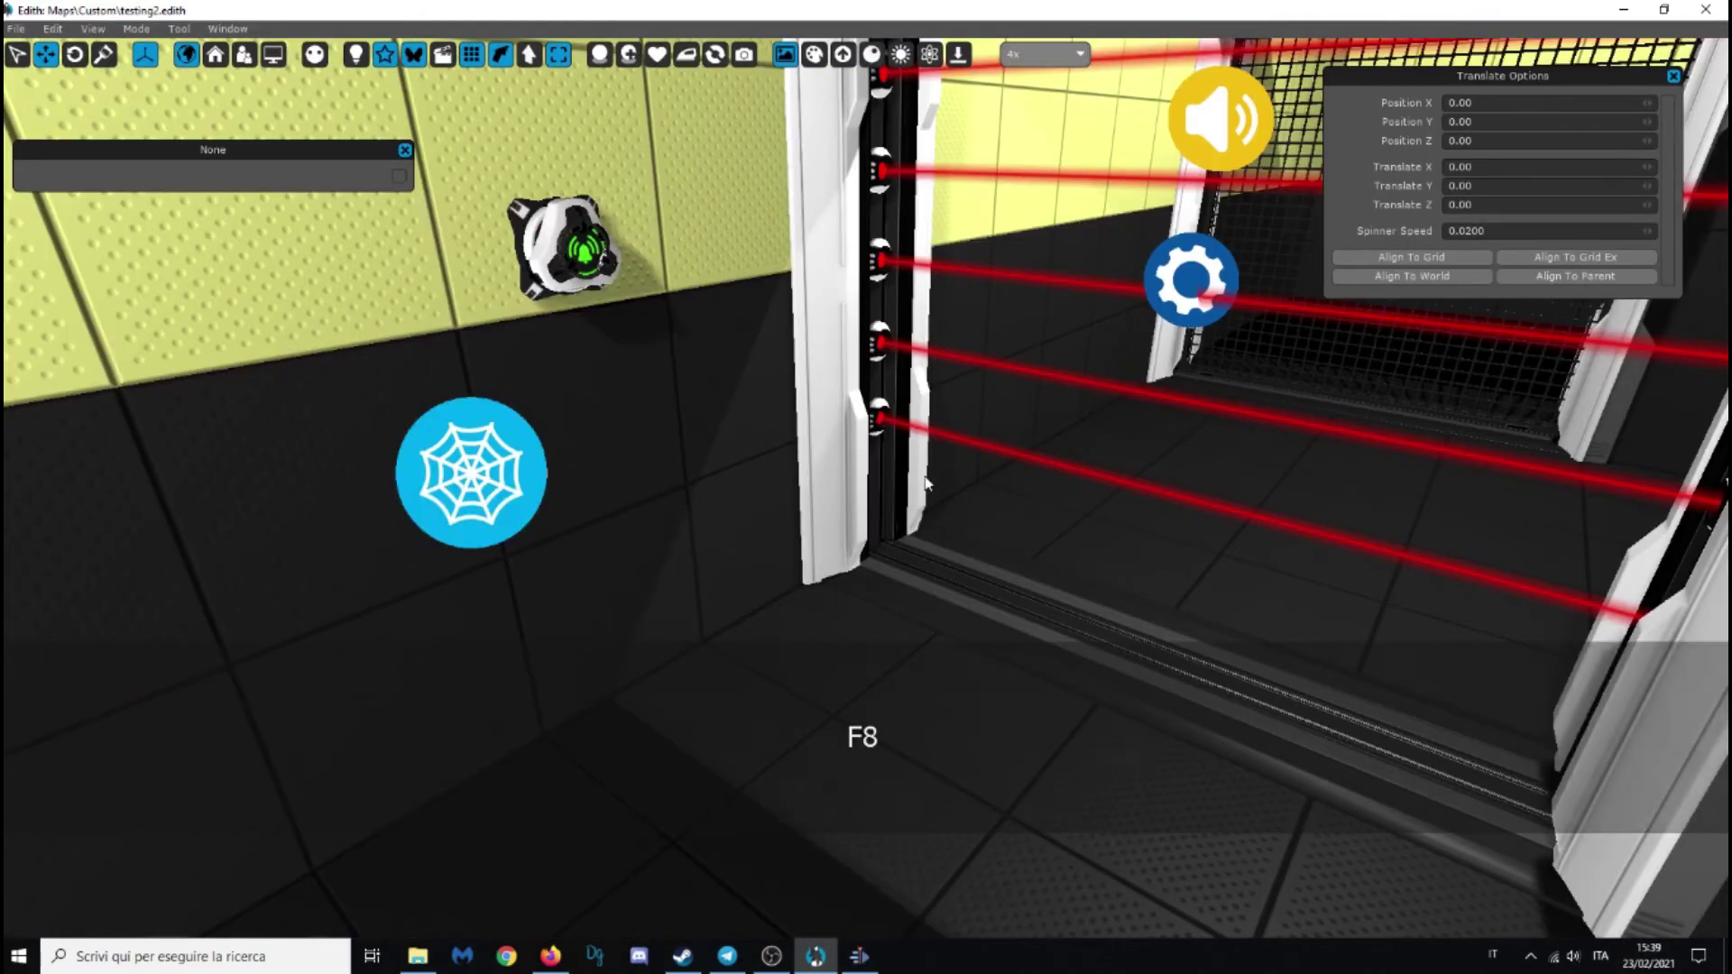
key("g")
scroll(974, 530, "down", 2)
middle_click_drag(1010, 549, 843, 155)
scroll(934, 448, "down", 1)
middle_click_drag(882, 399, 835, 317)
scroll(787, 335, "up", 1)
scroll(836, 317, "up", 1)
middle_click_drag(455, 290, 783, 410)
scroll(783, 410, "up", 2)
middle_click_drag(658, 350, 709, 415)
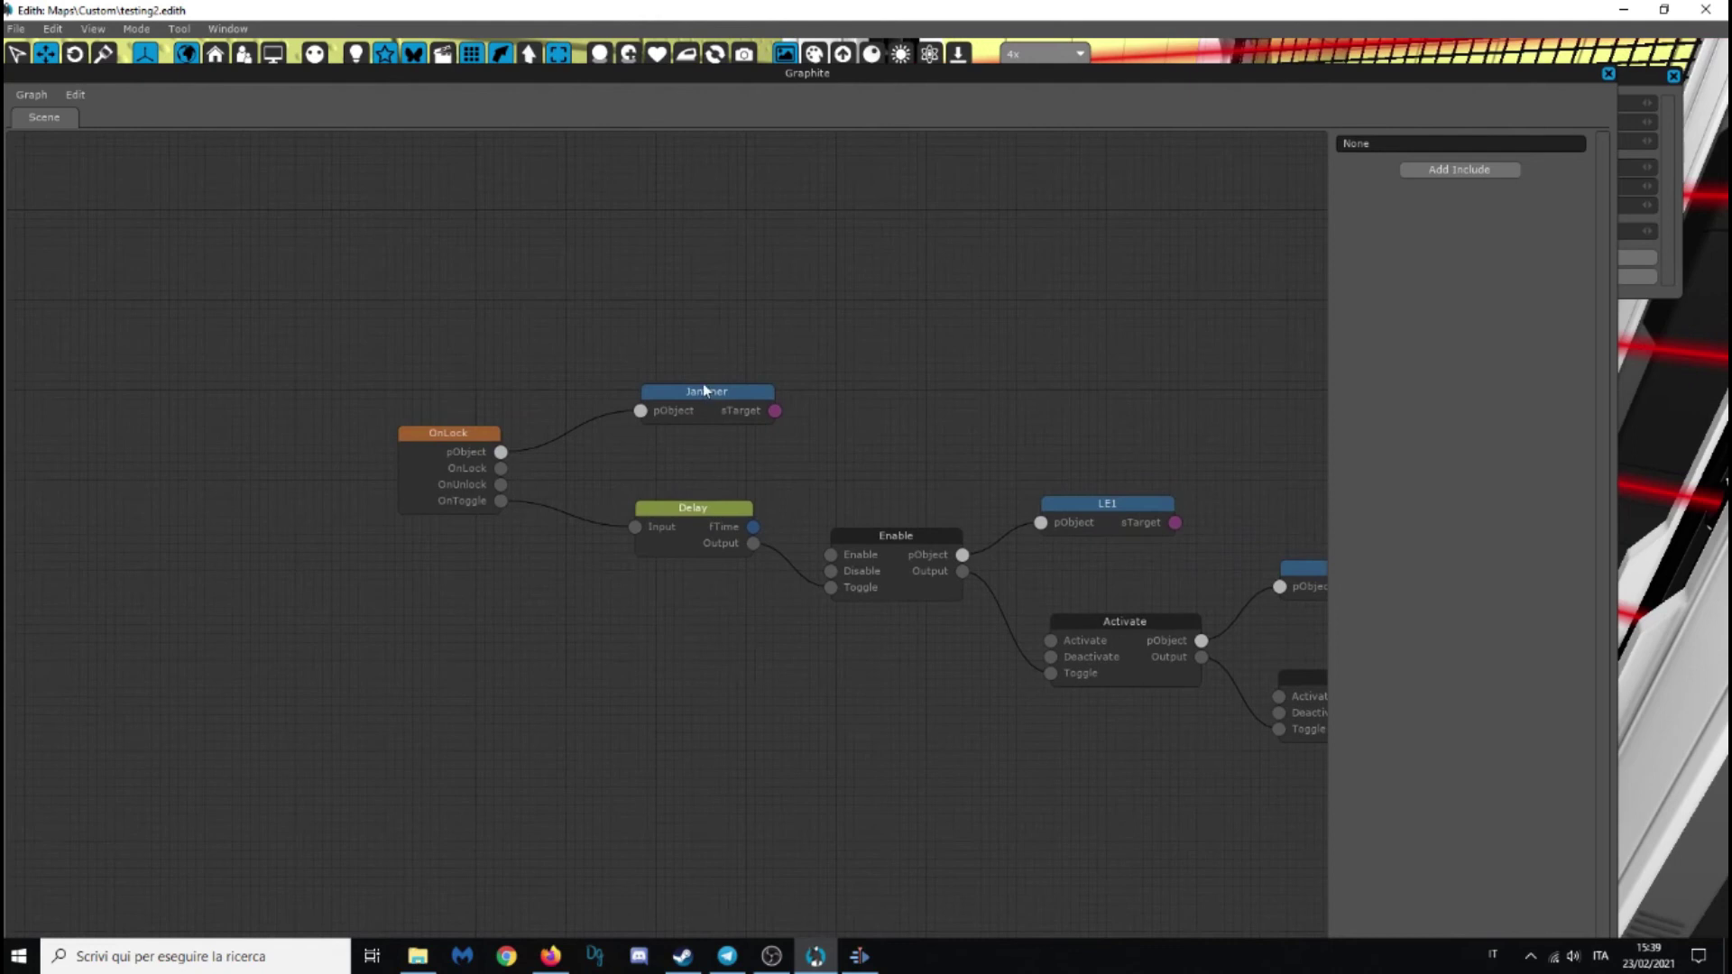
middle_click_drag(902, 674, 344, 544)
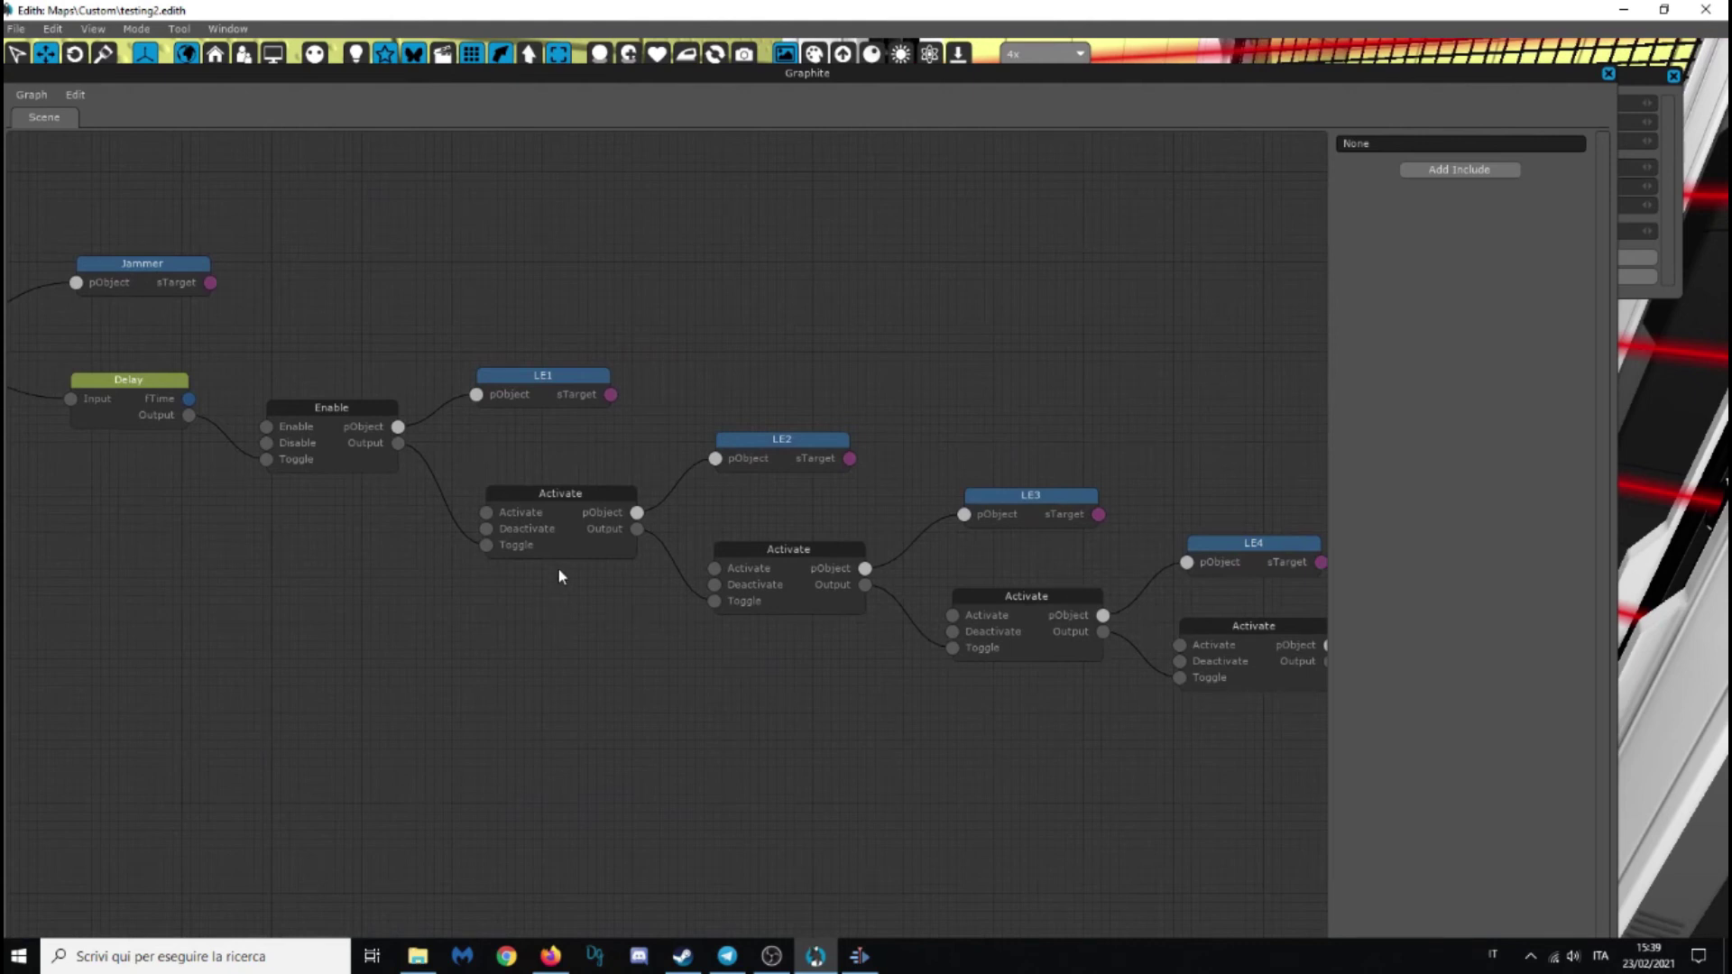
left_click(361, 415)
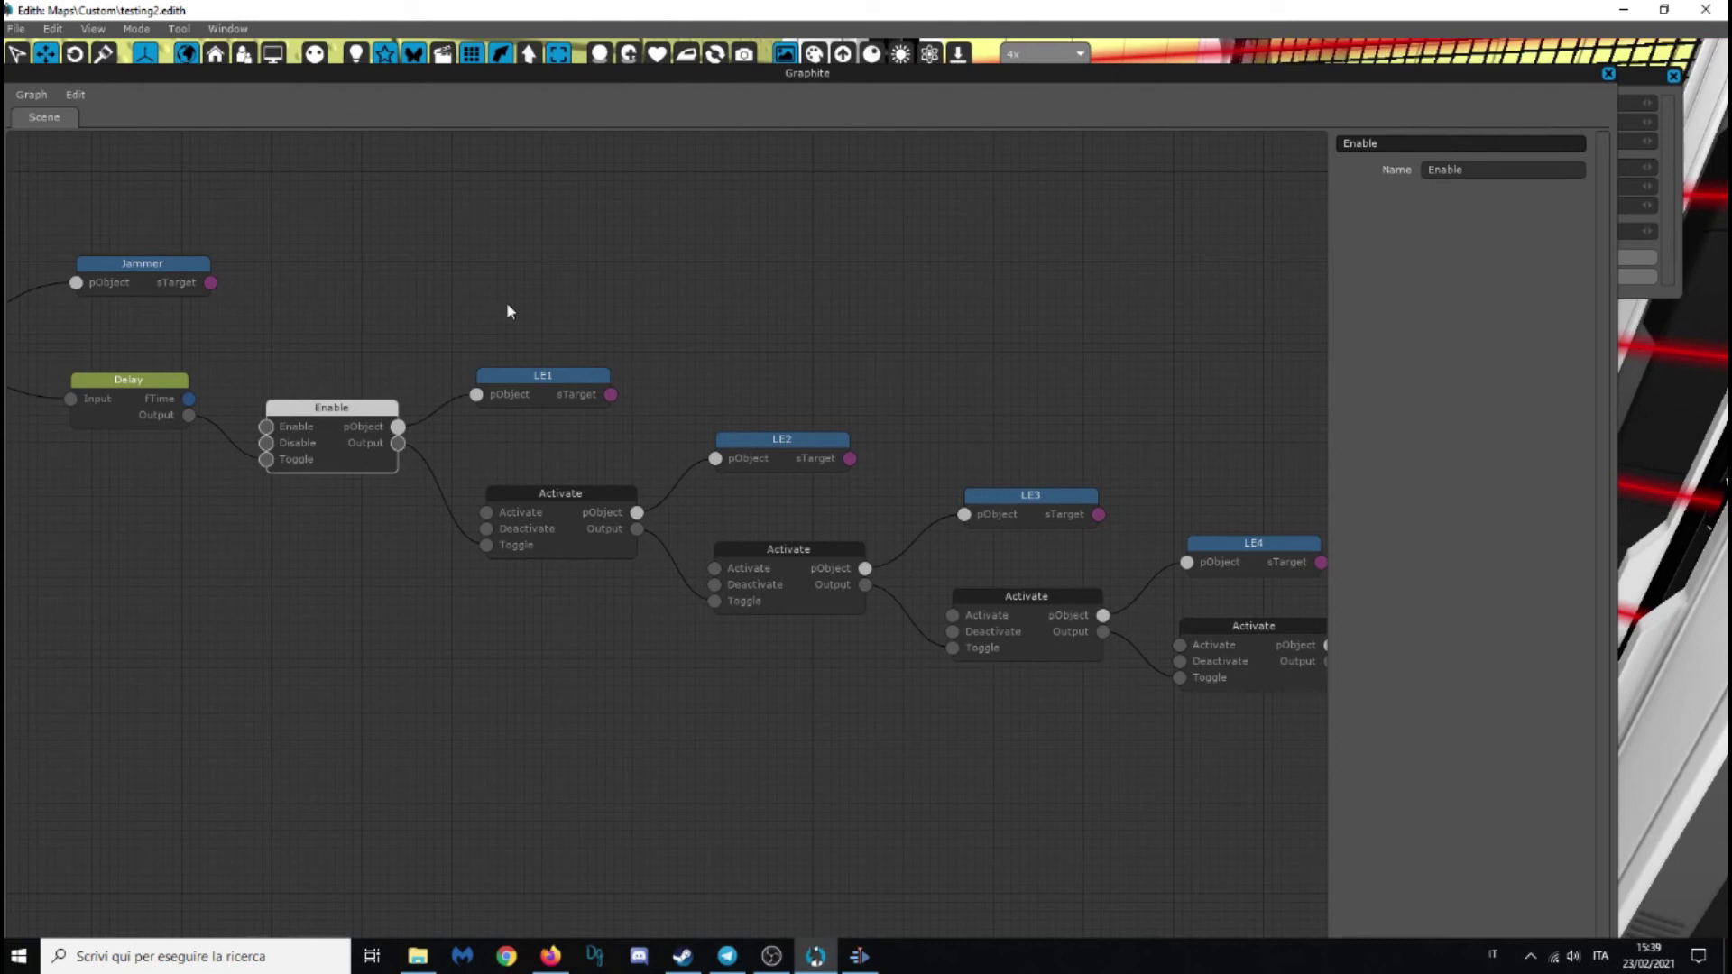
key("Delete")
Put a copy of the Activate node after Delay, wiring Delay's Output to its Toggle, its pObject to LE1 and its Output to the following Activate's Toggle
left_click(525, 503)
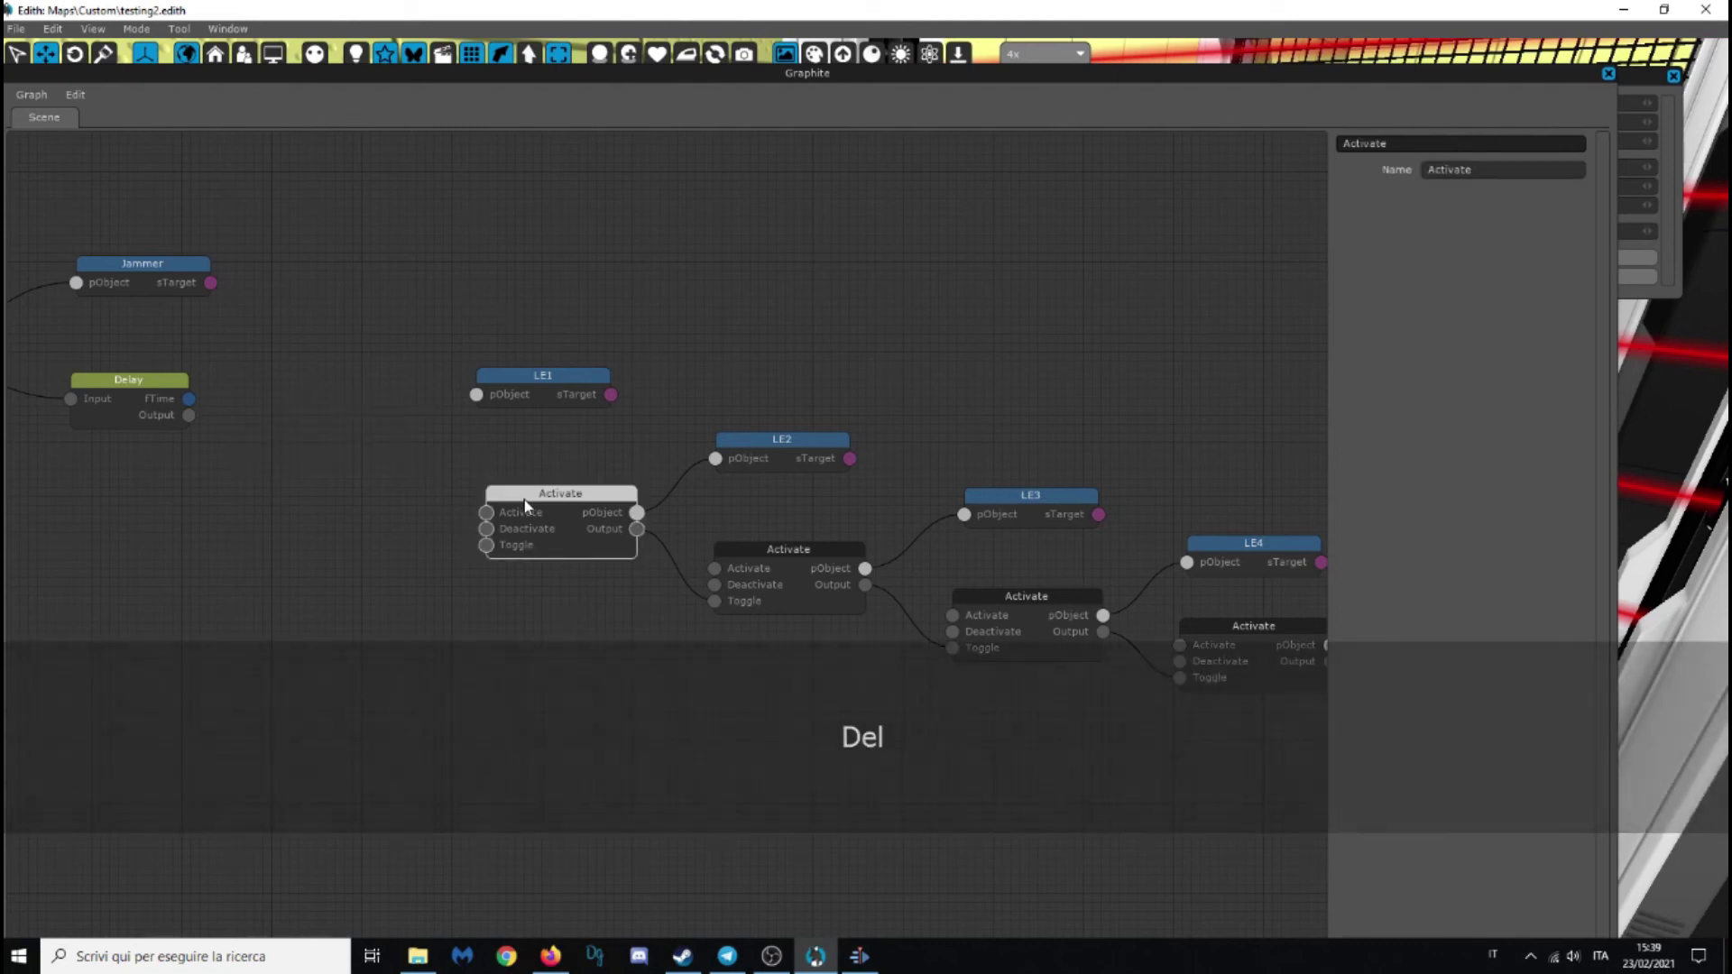
key("ctrl+c")
left_click(344, 475)
key("ctrl+v")
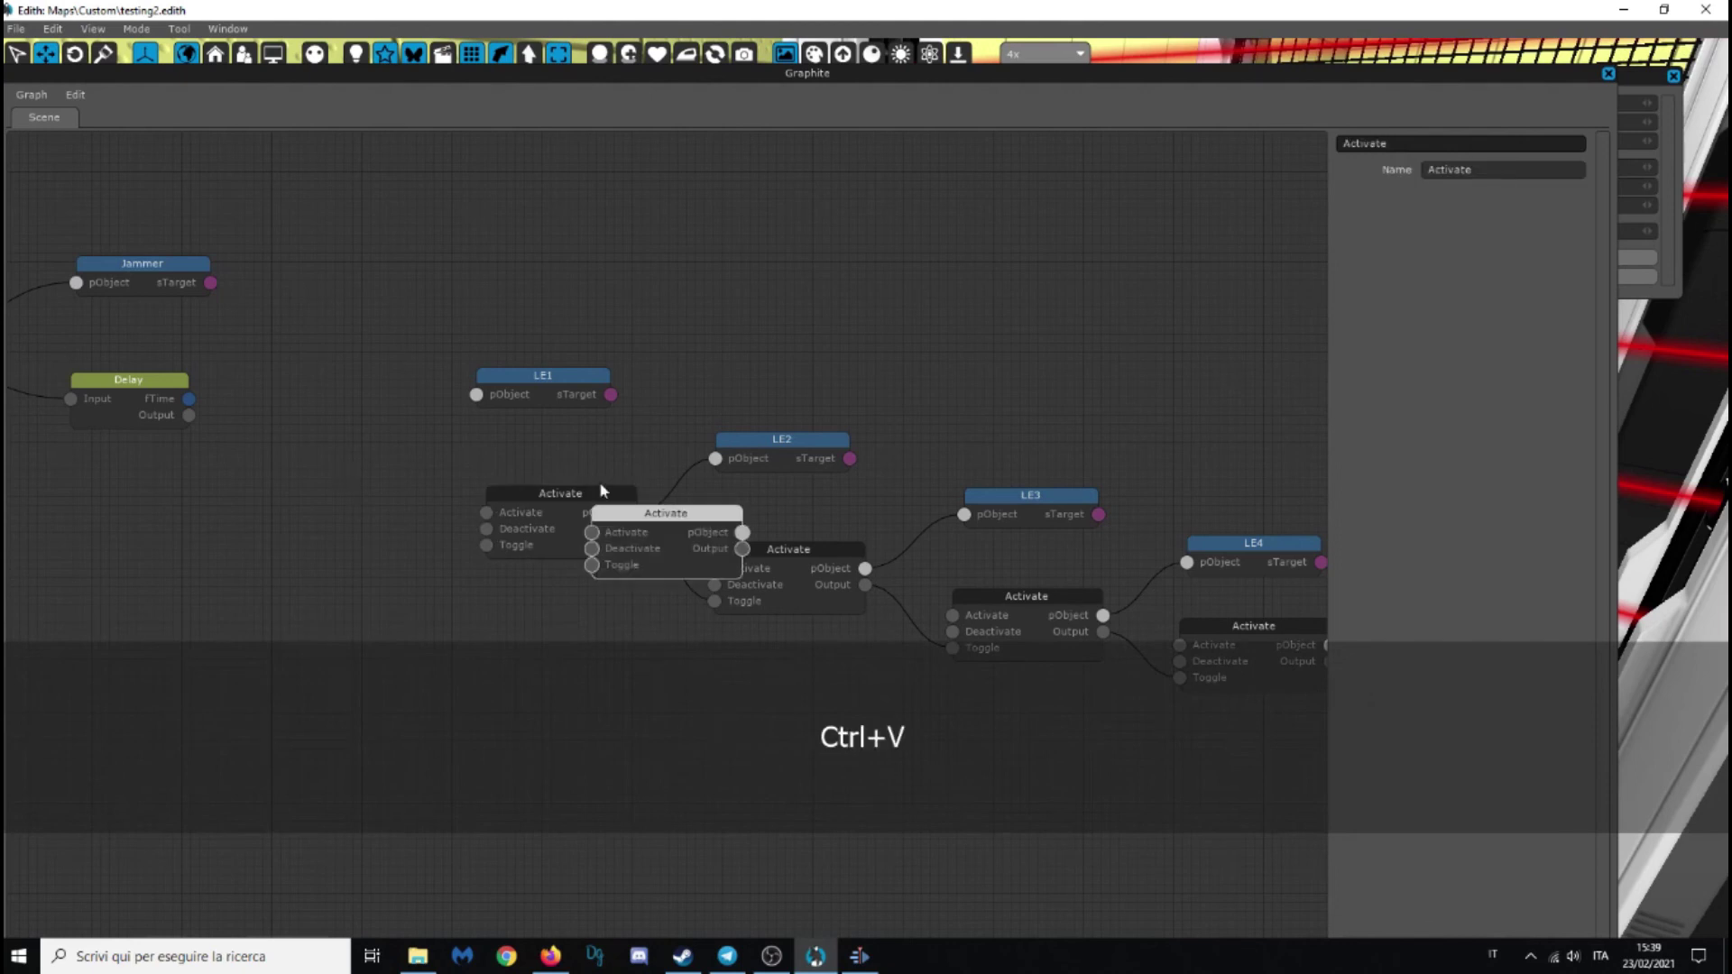
left_click_drag(623, 519, 299, 427)
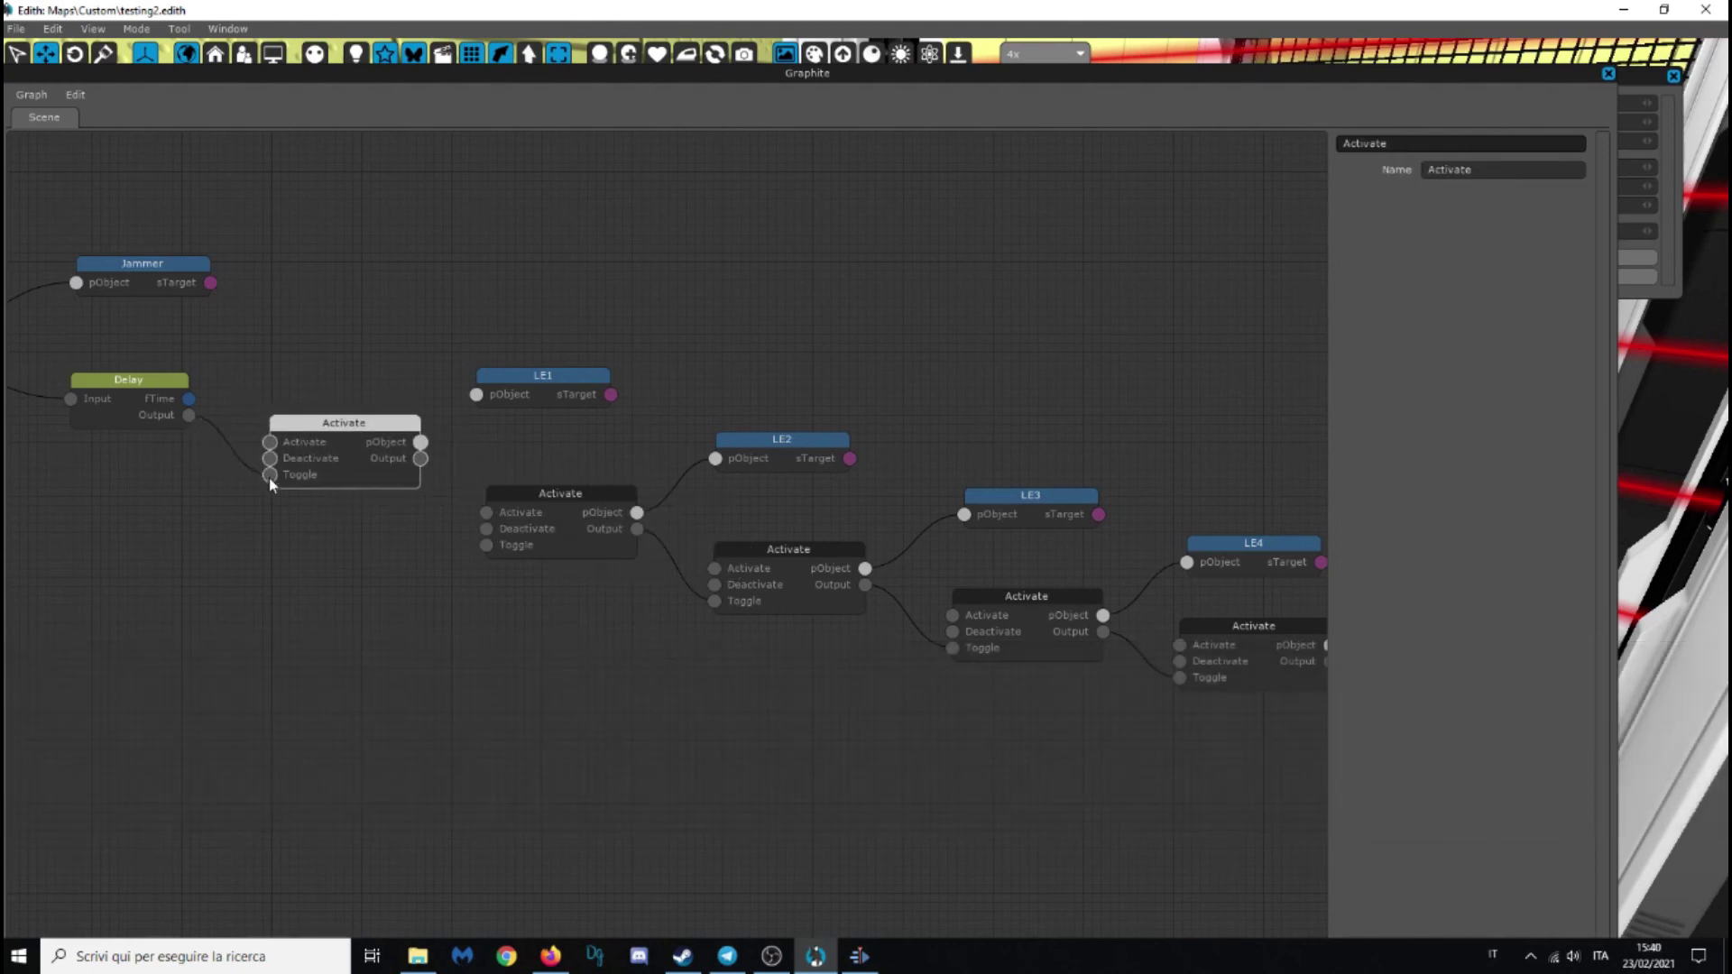
left_click_drag(422, 459, 484, 545)
left_click_drag(467, 420, 477, 394)
Check the rest of the node chain up to GrateLasers, close the graph and save the map
middle_click_drag(587, 439, 281, 353)
middle_click_drag(798, 489, 494, 435)
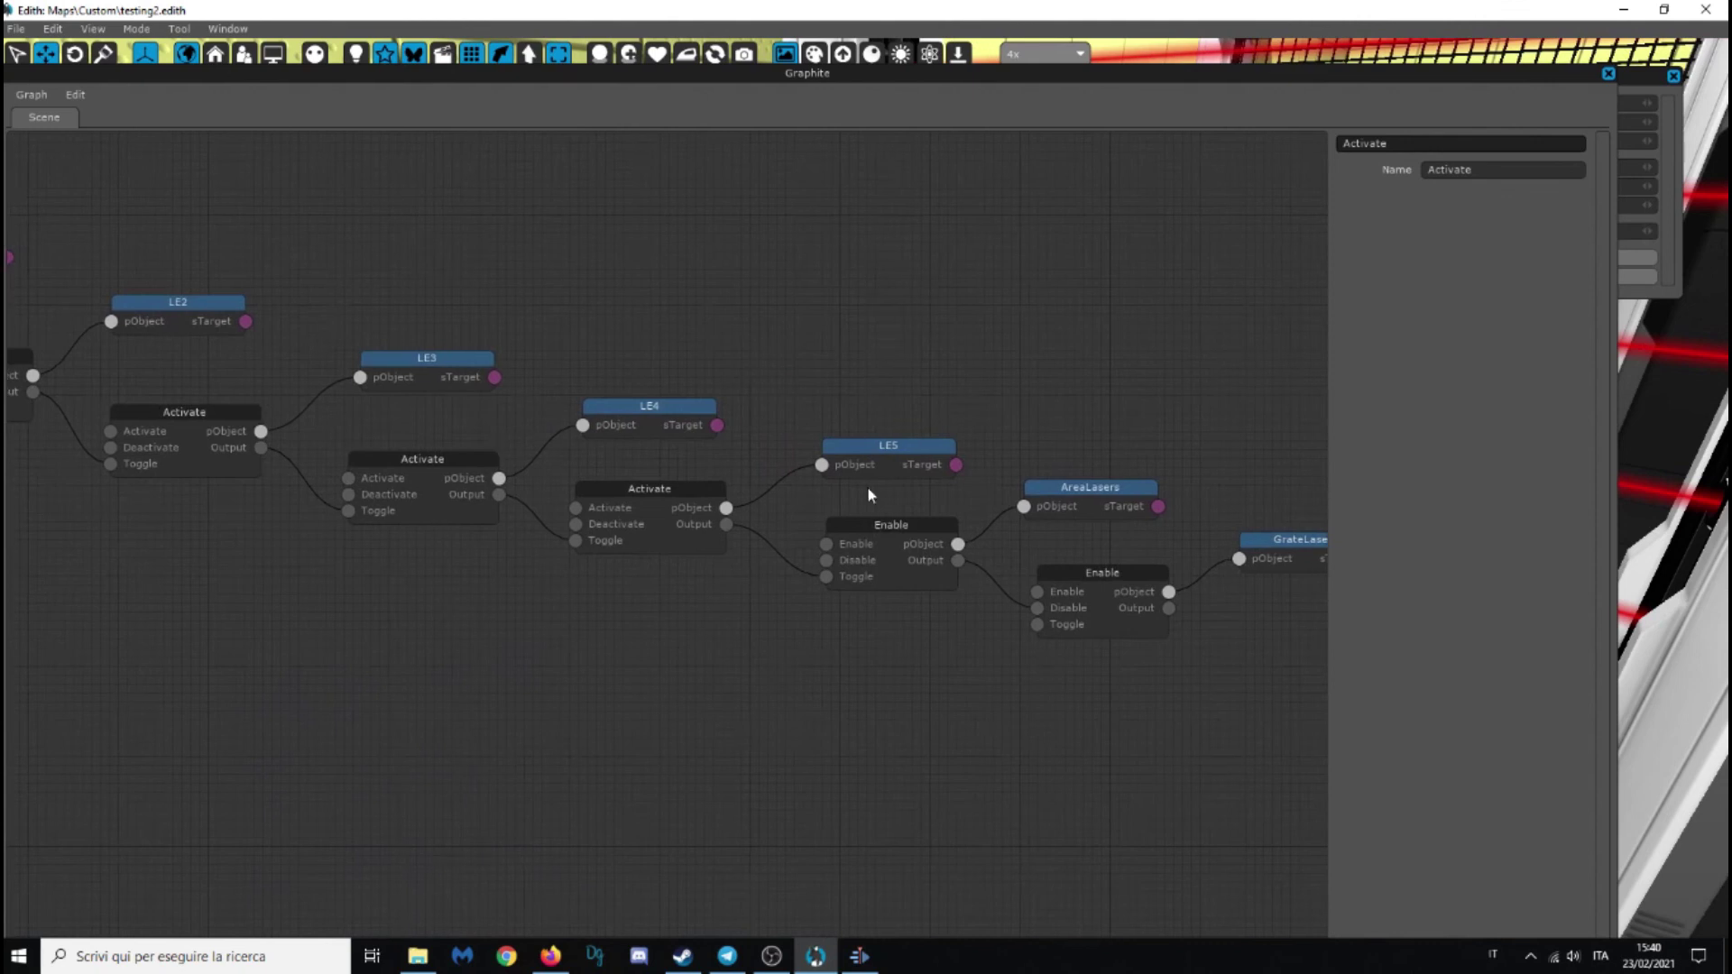
middle_click_drag(858, 498, 701, 499)
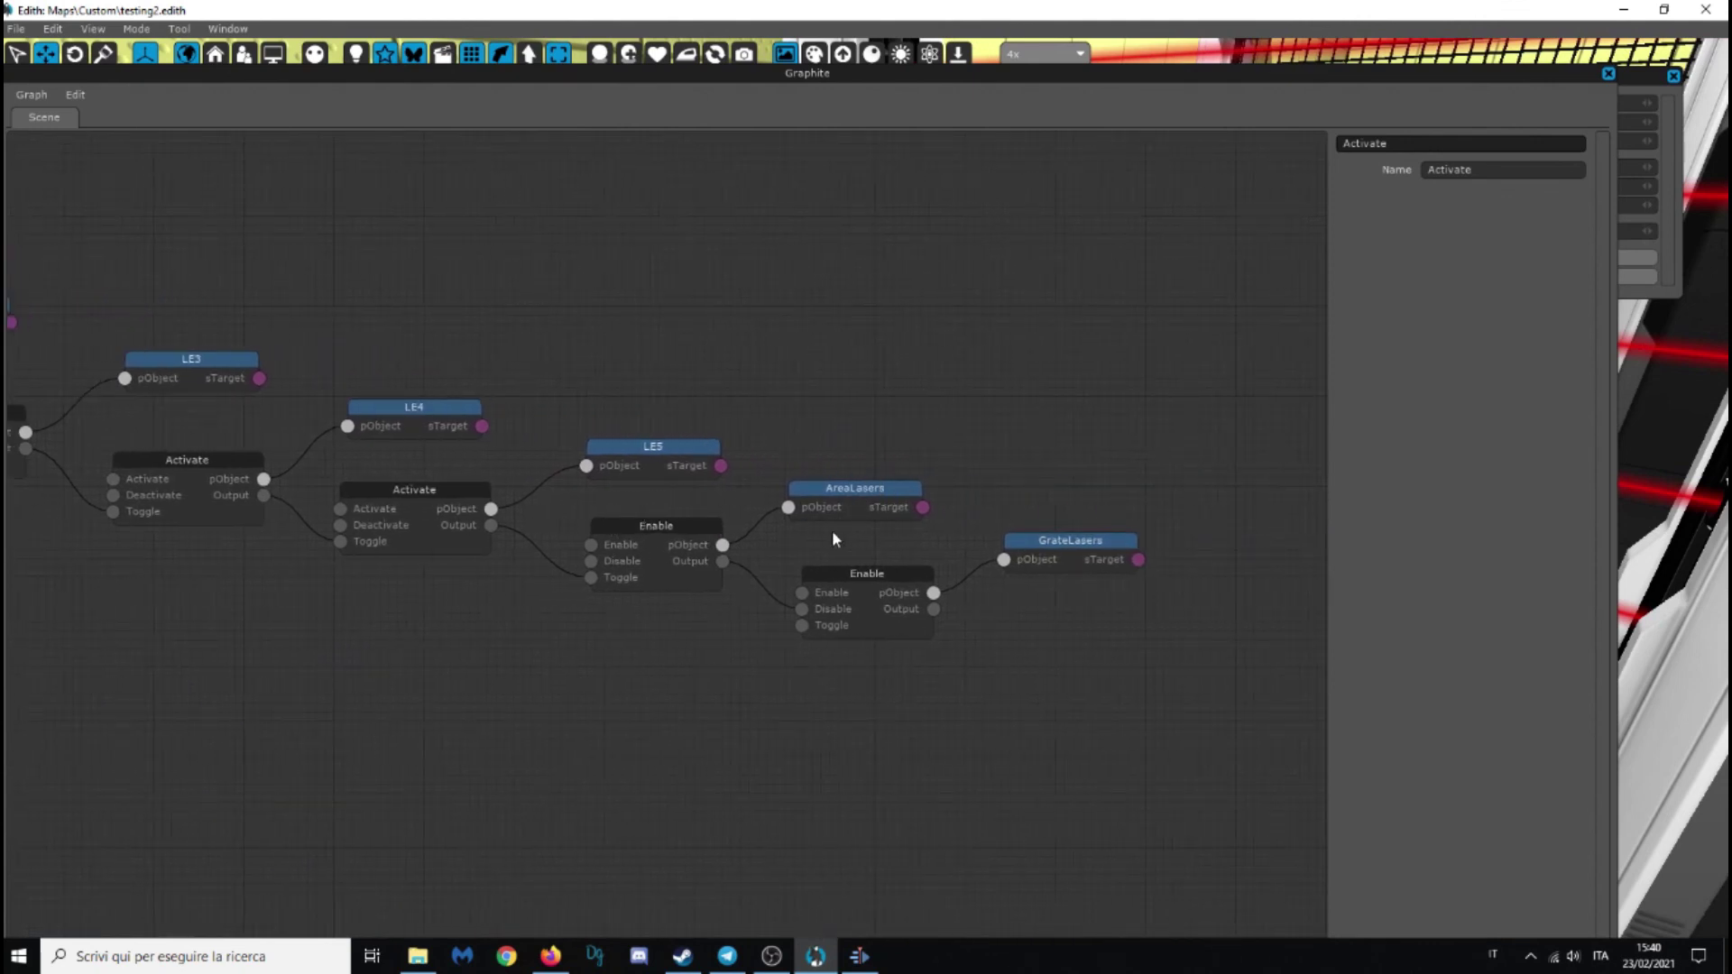
scroll(781, 466, "down", 3)
middle_click_drag(857, 451, 1368, 561)
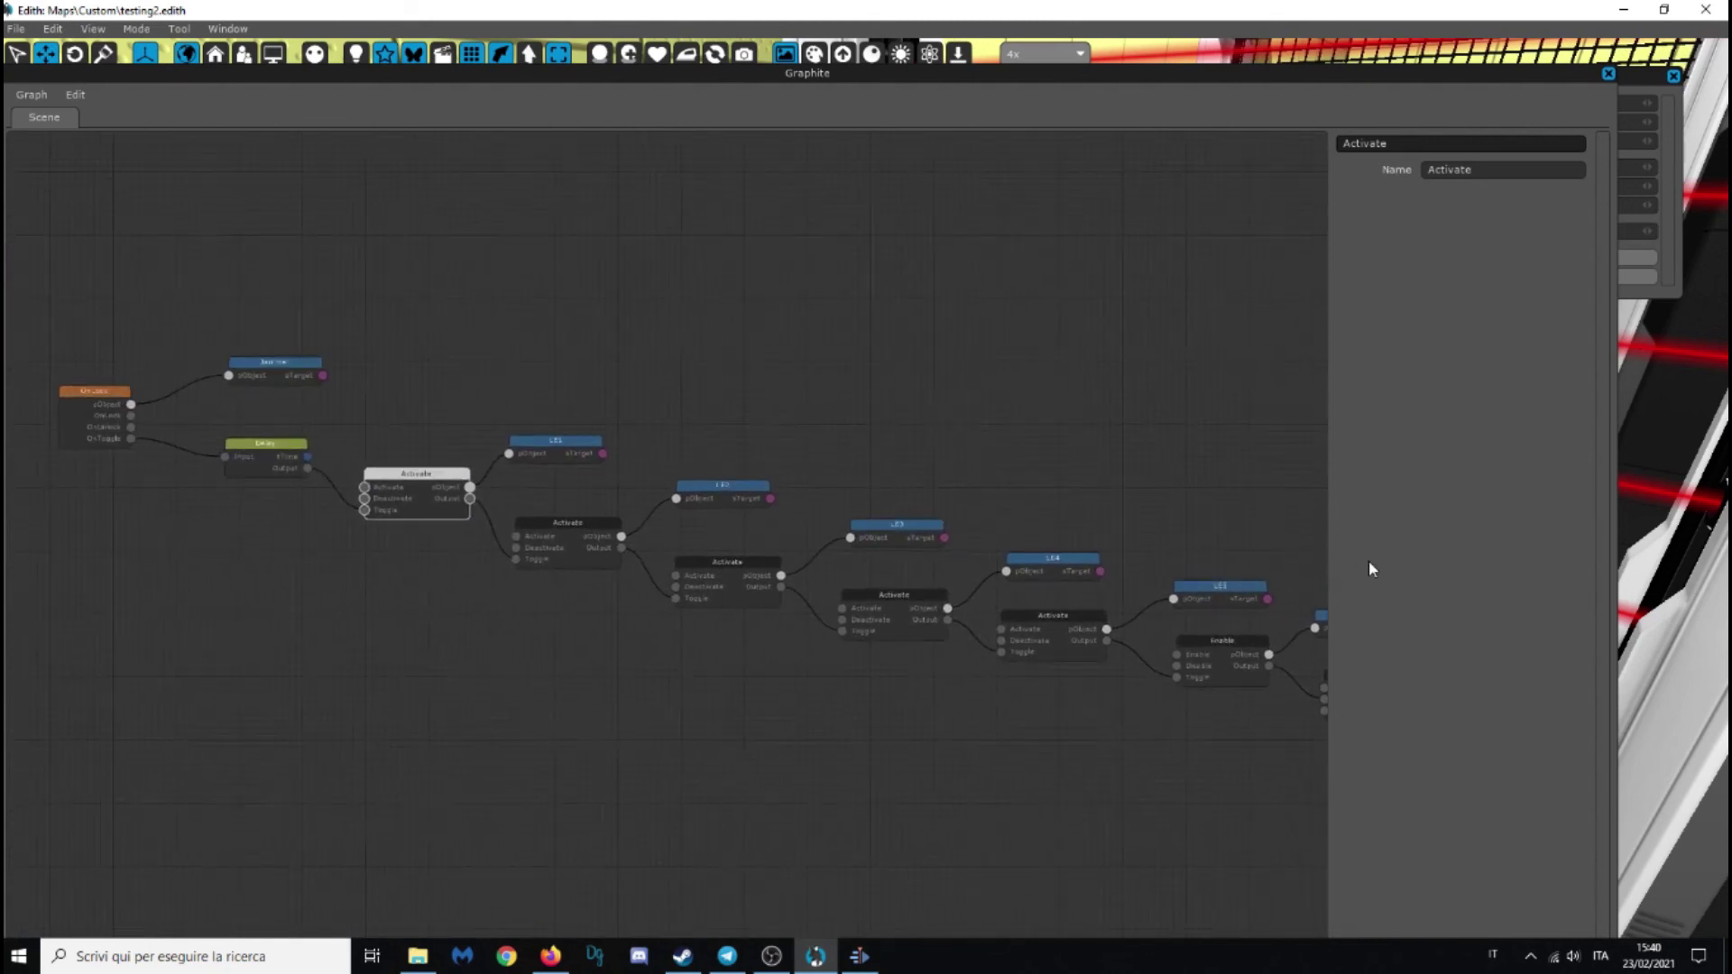
left_click(1609, 76)
key("ctrl+s")
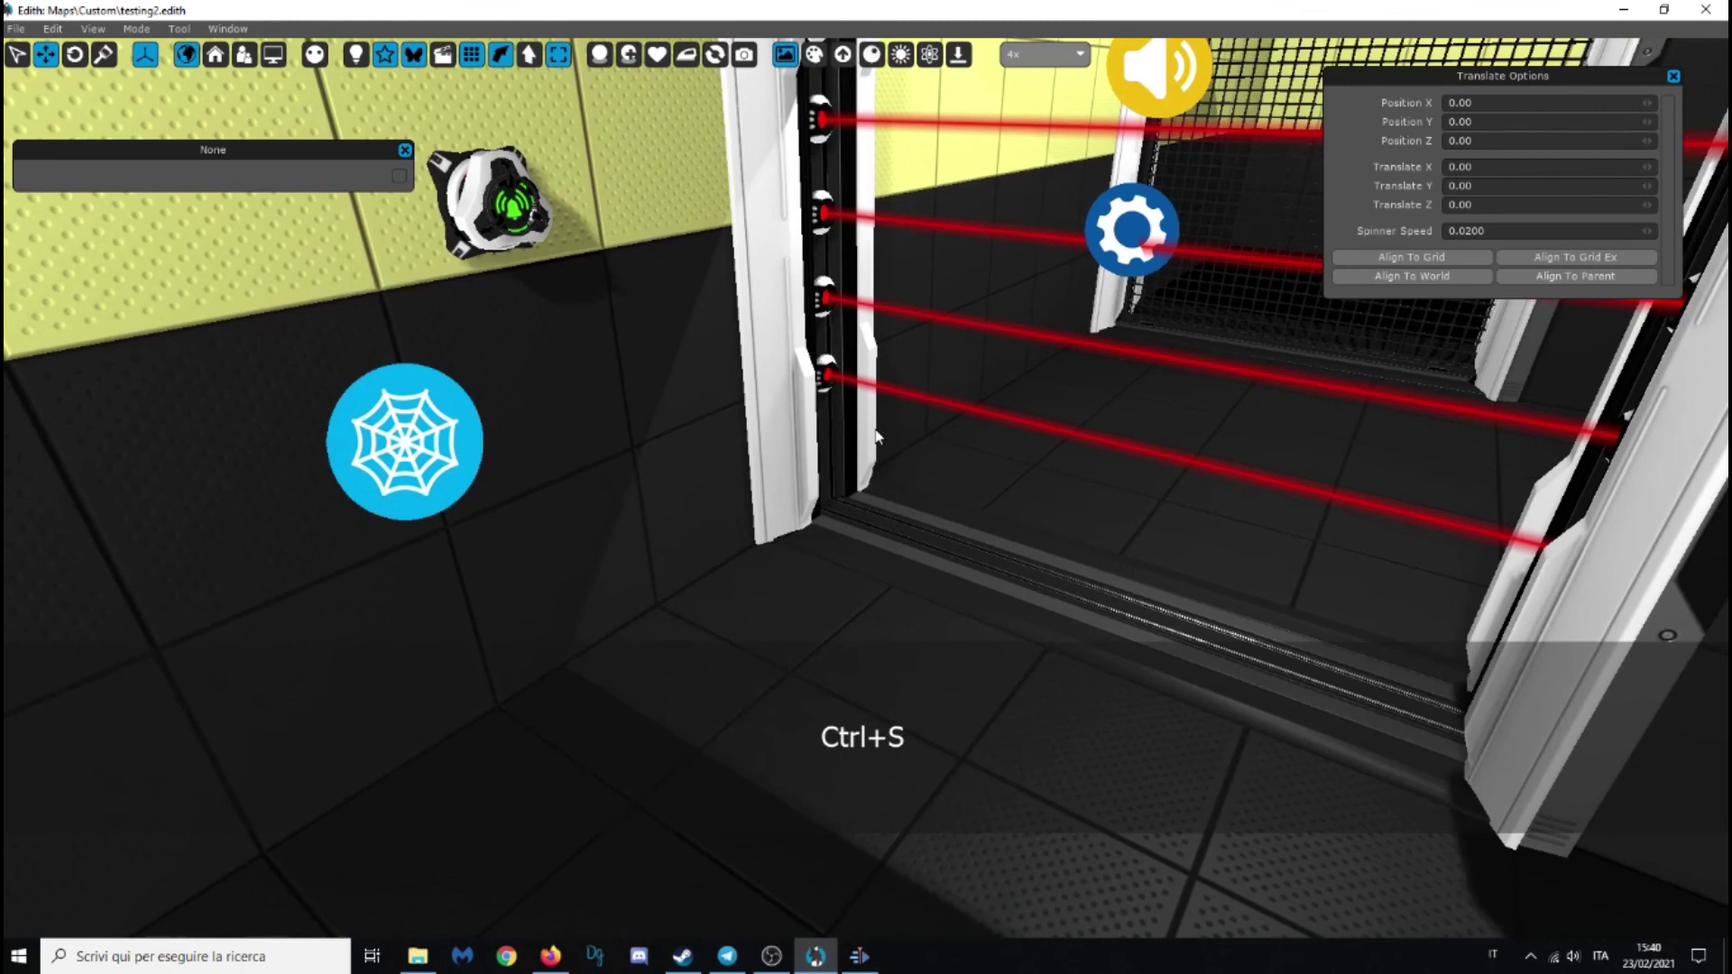
Run the game, take the jammer off the wall beside the doorway and put it back to switch the lasers
key("F5")
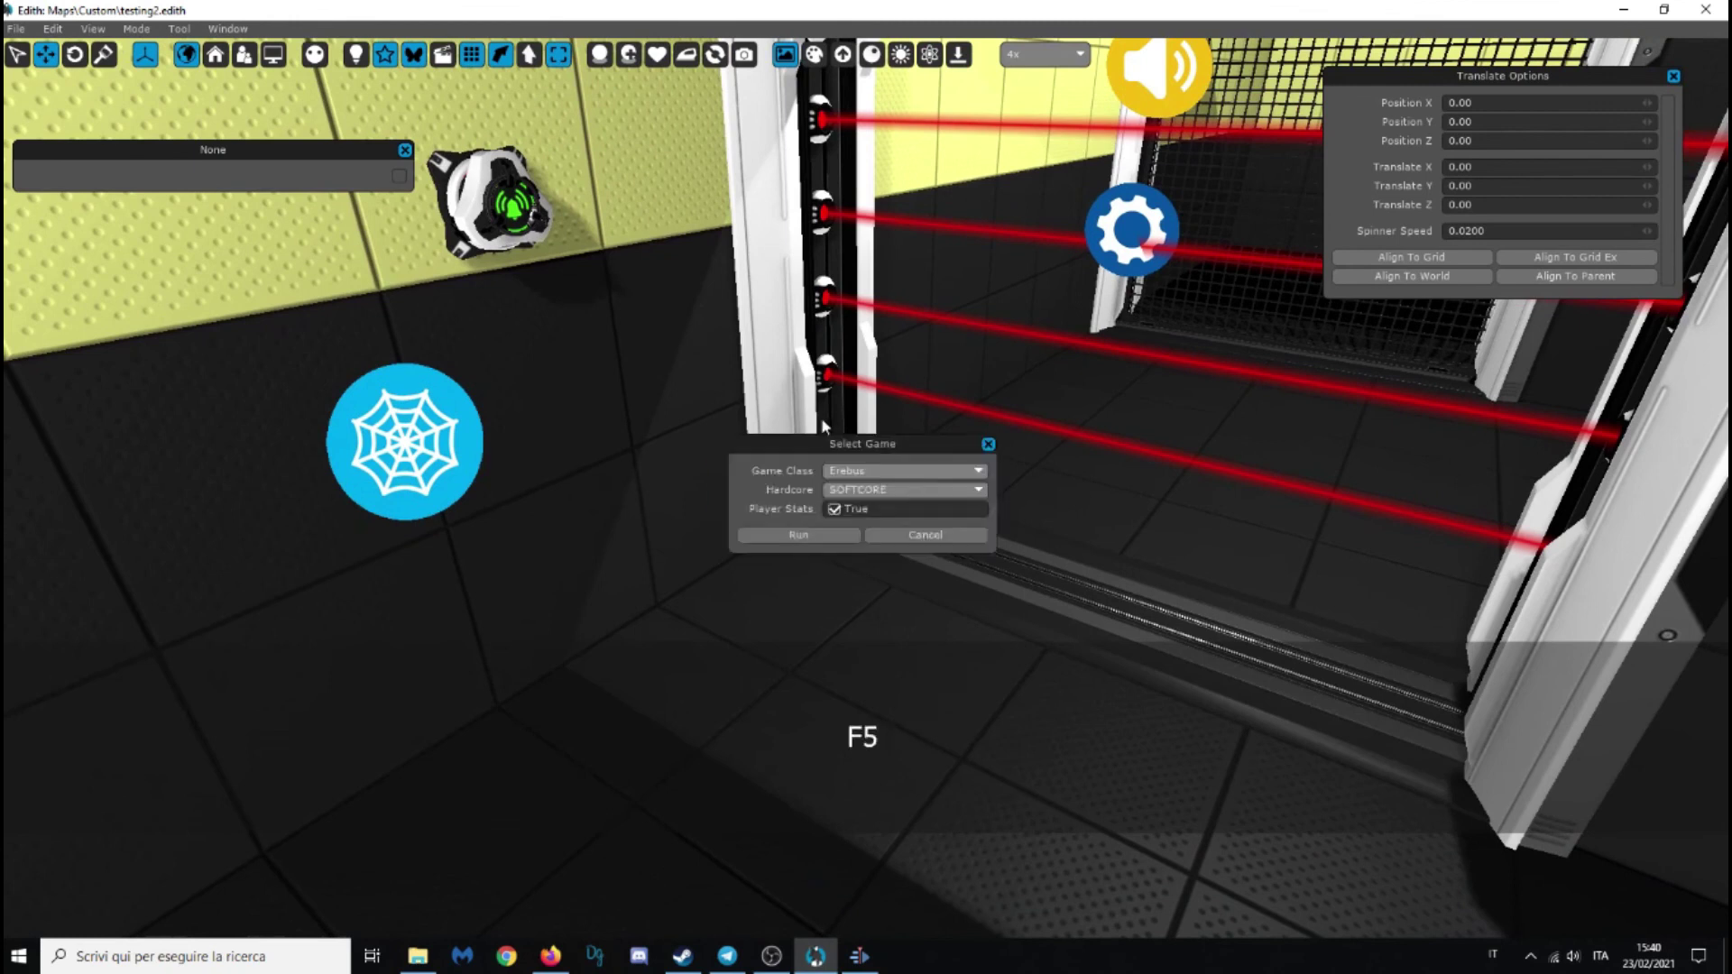
left_click(799, 536)
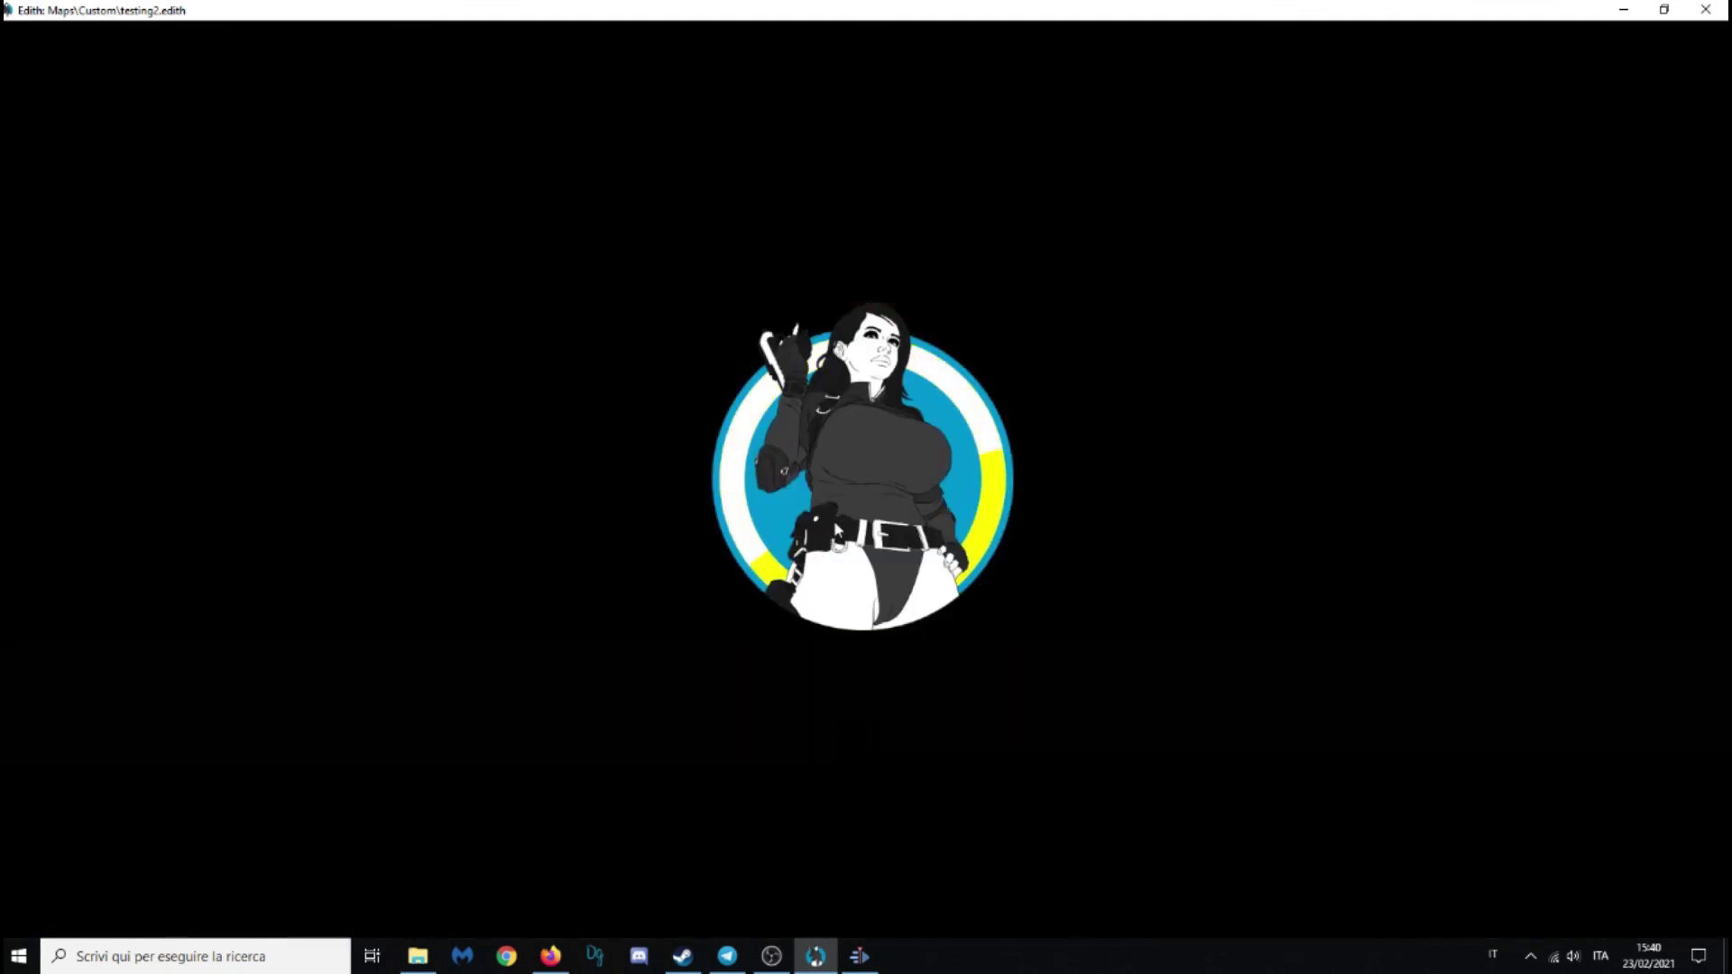
key("e")
key("w")
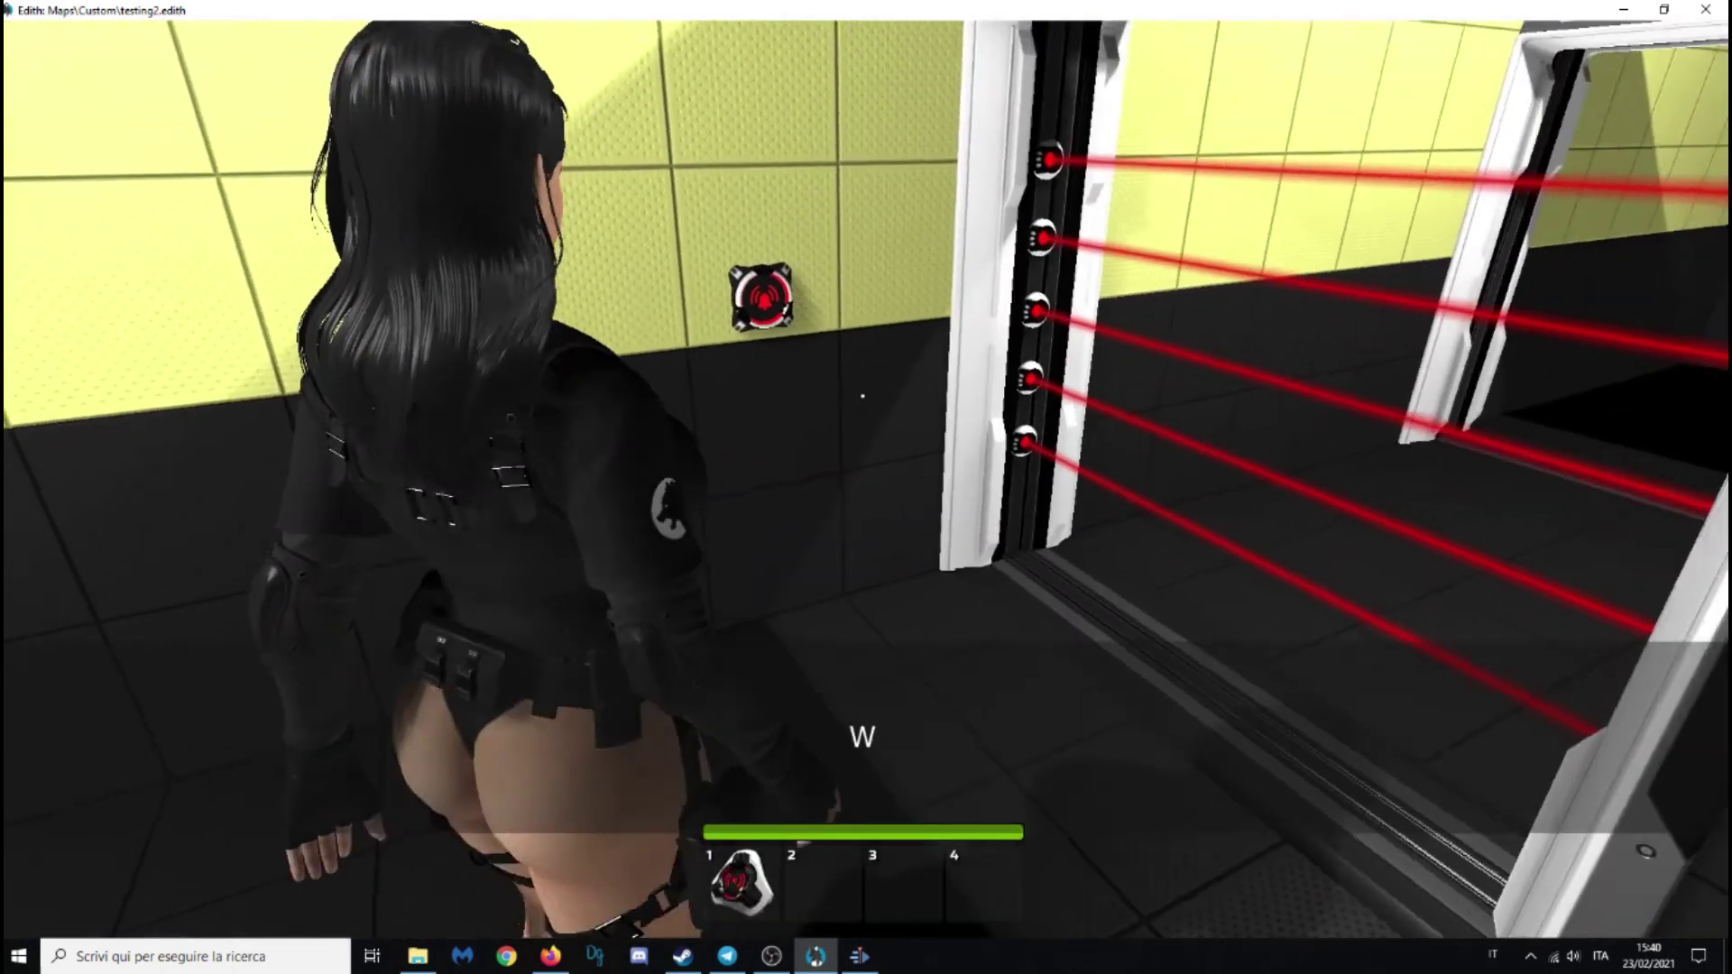
key("q")
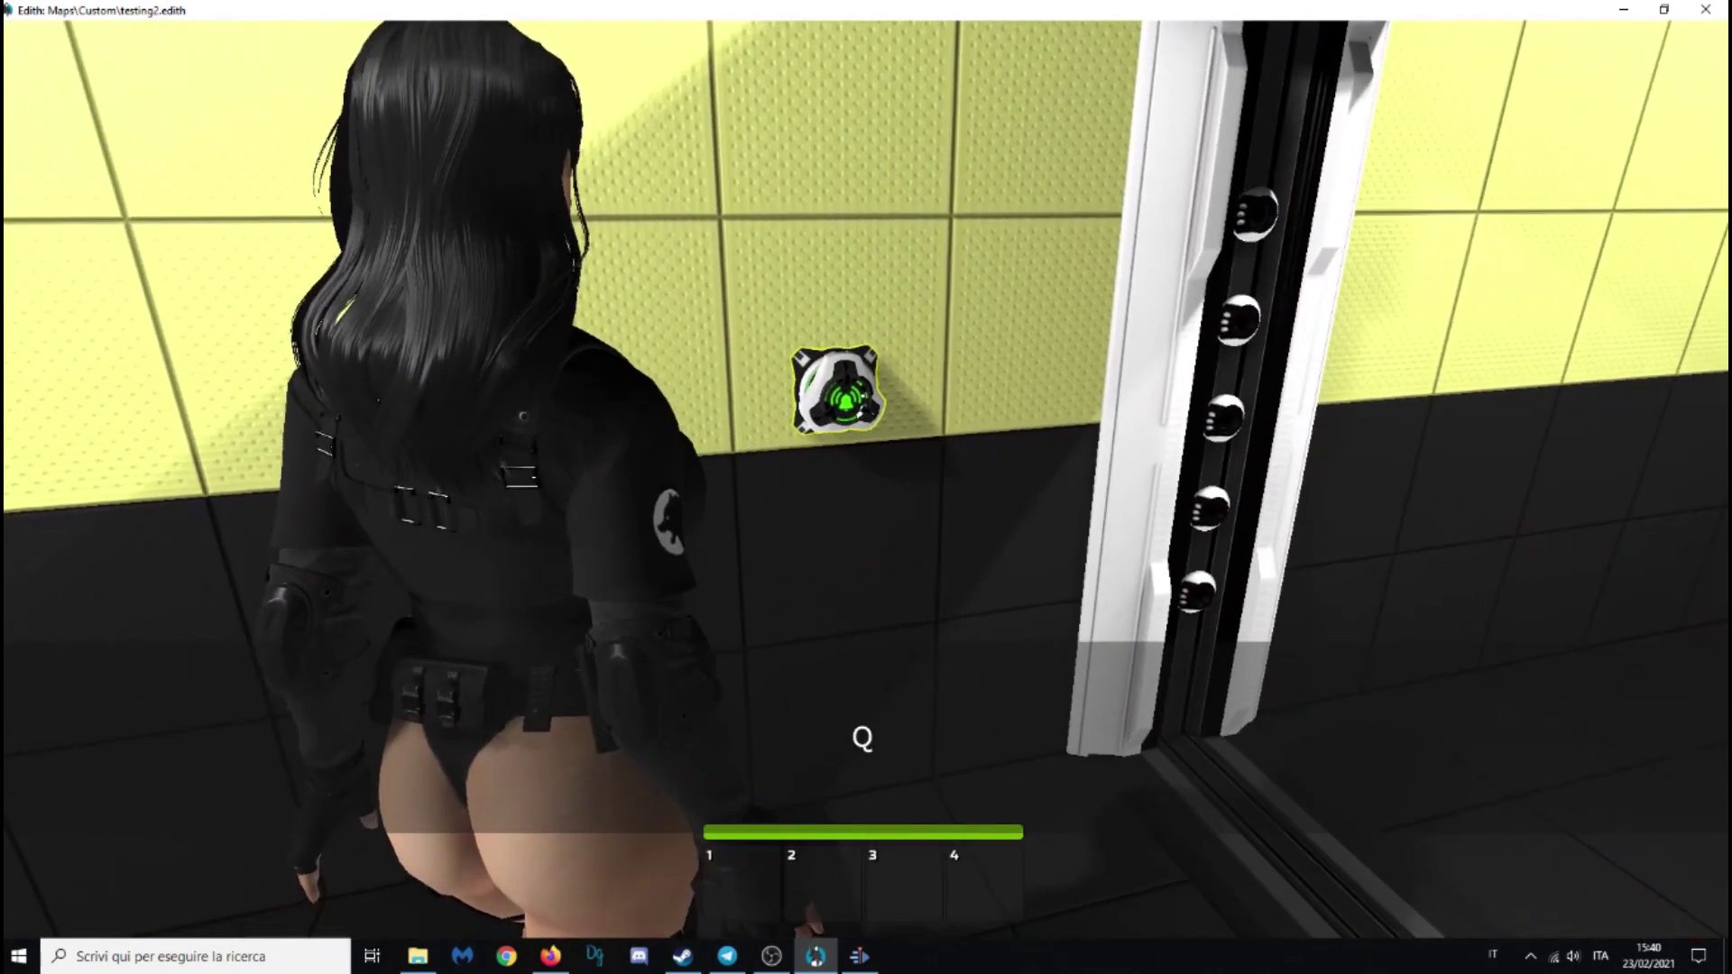
Walk through the jammed doorway, take the jammer back, cross the active lasers and place the jammer on the wall again
key("shift")
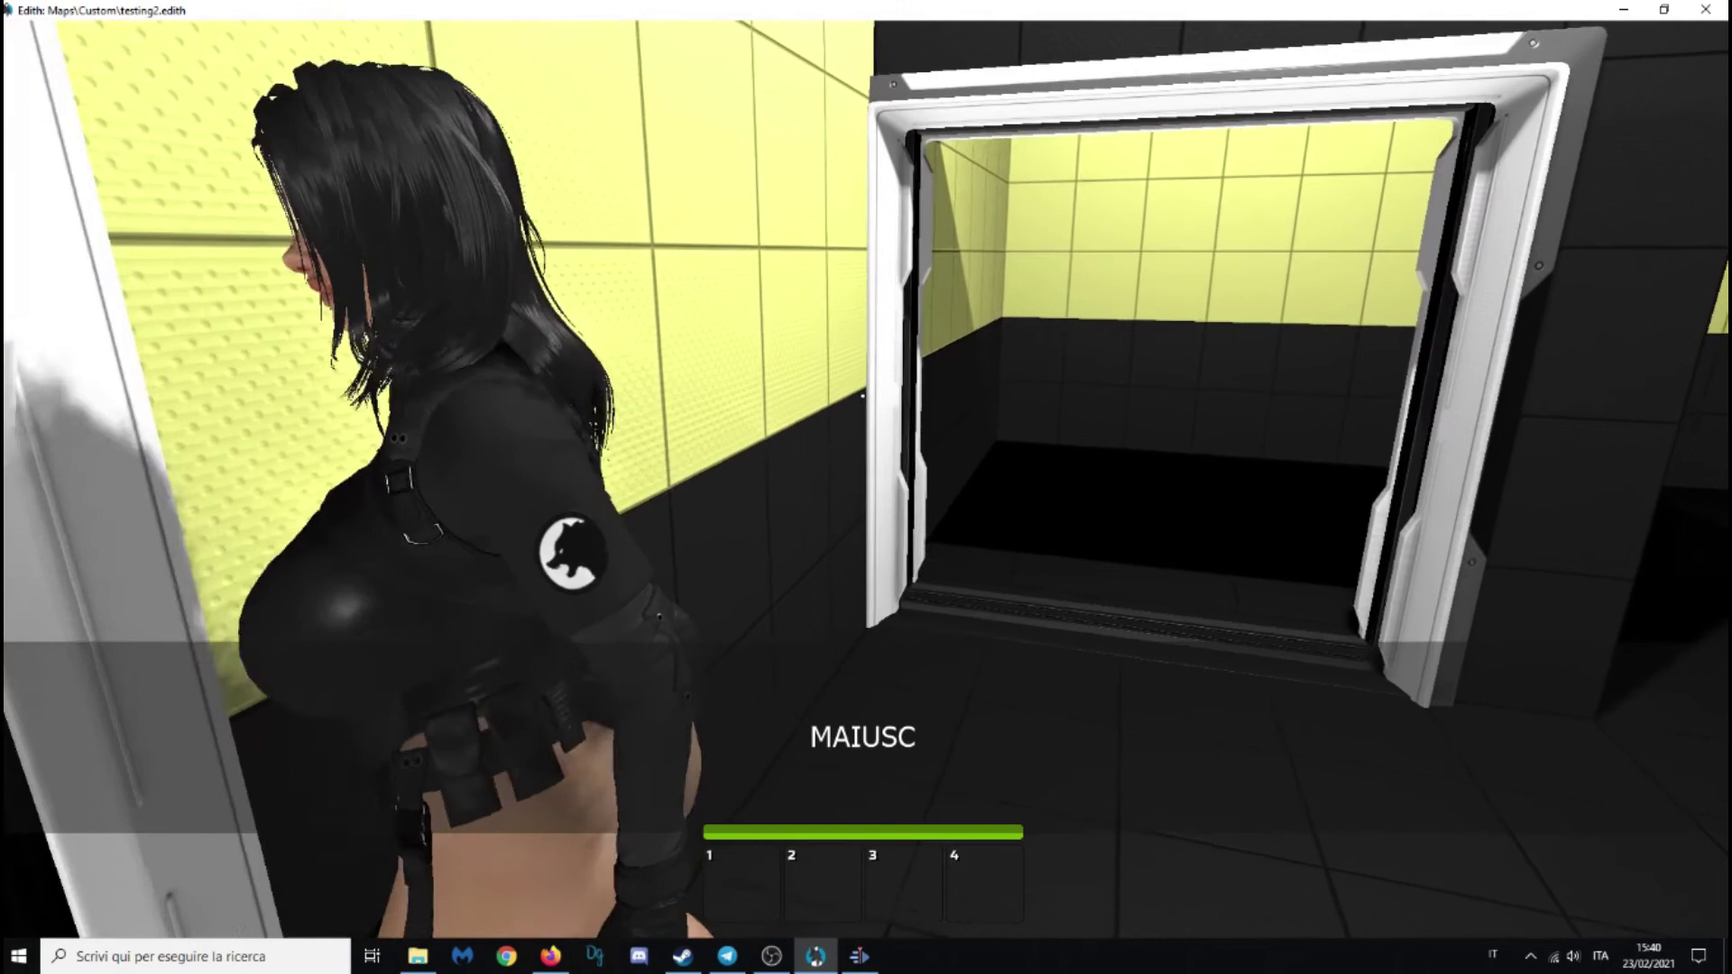
key("w")
key("e")
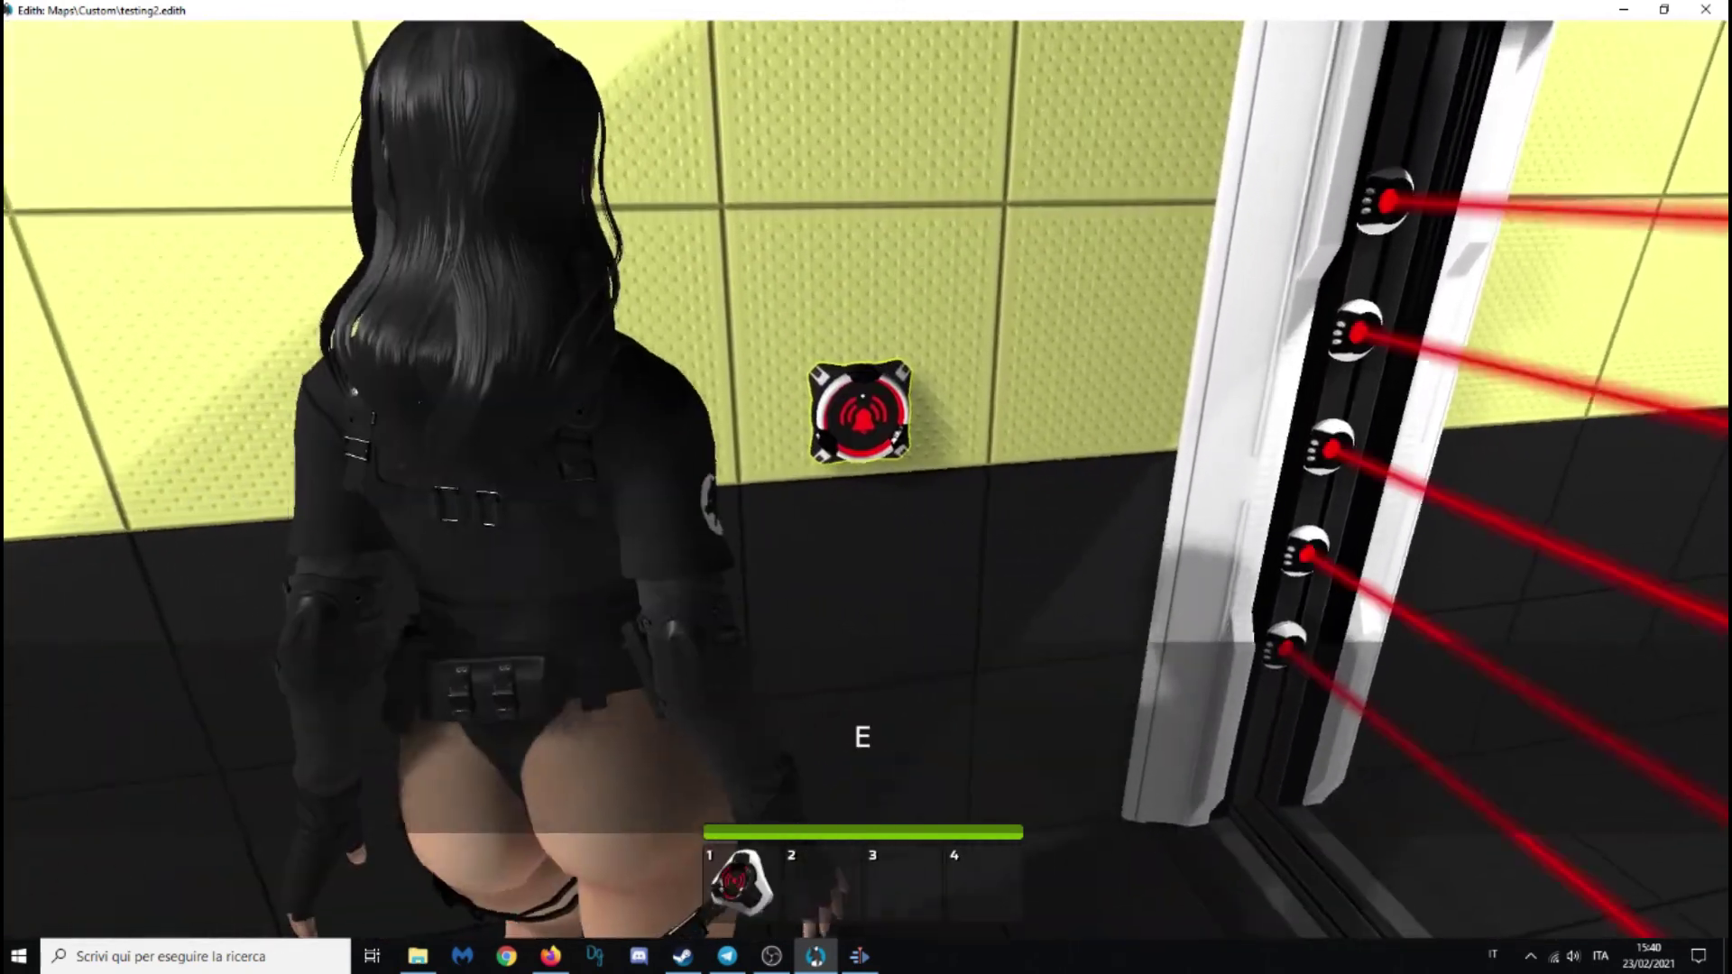
key("shift")
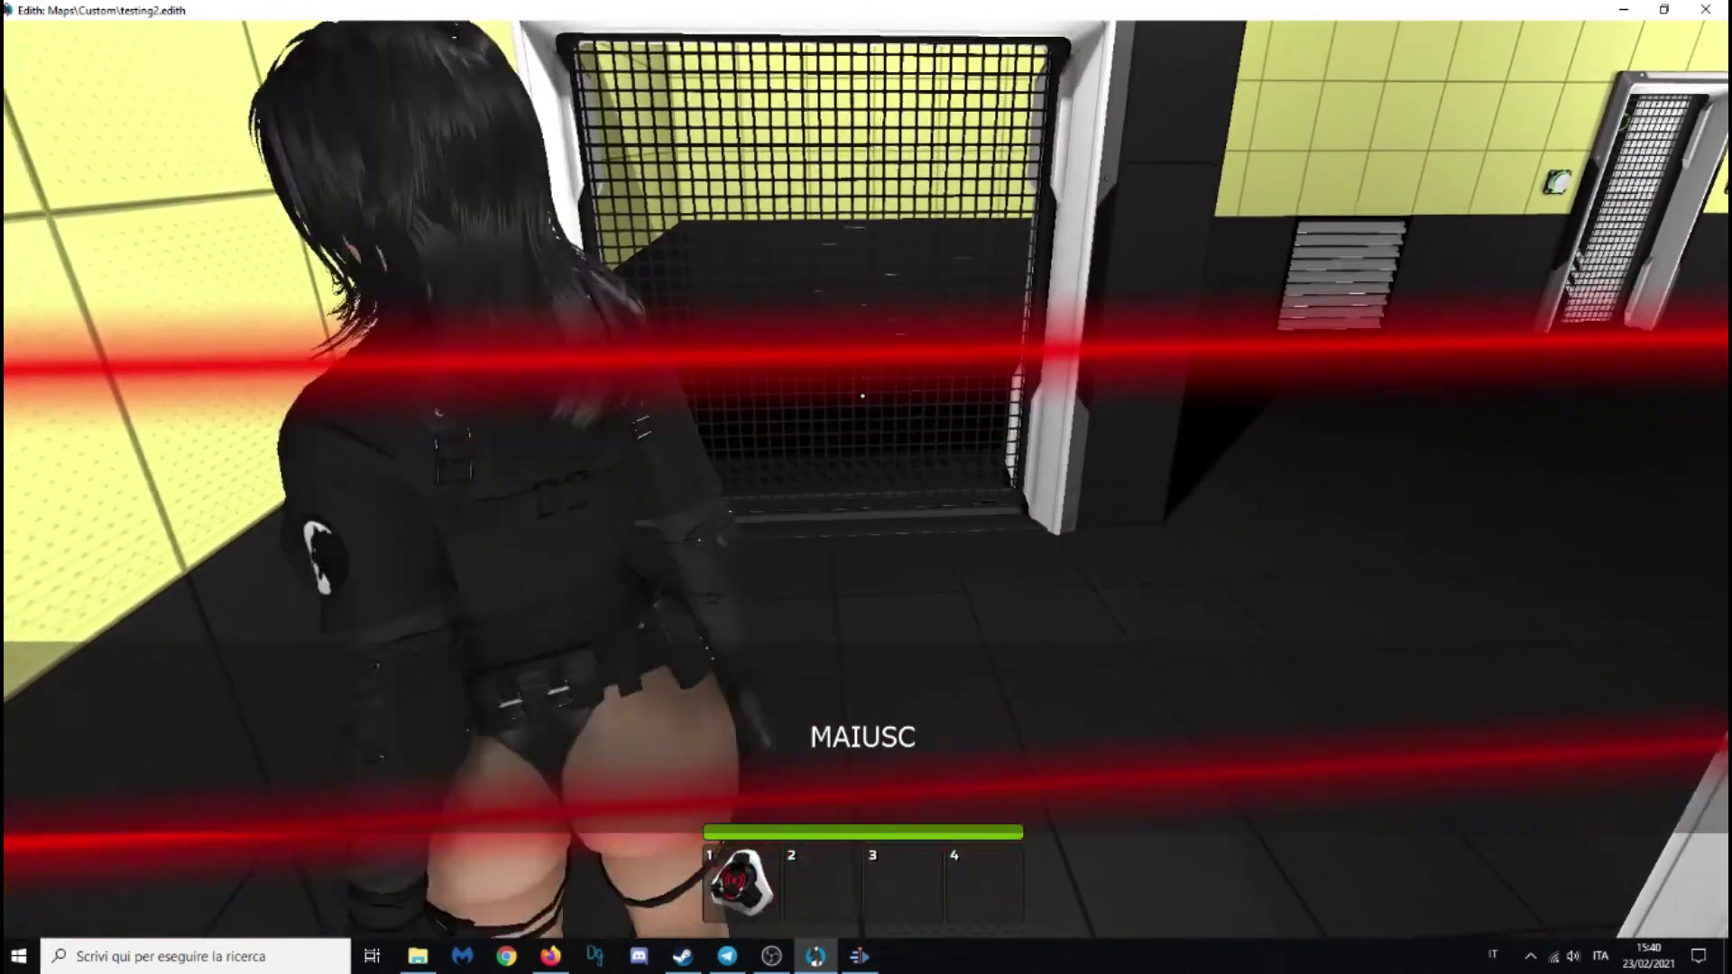
key("q")
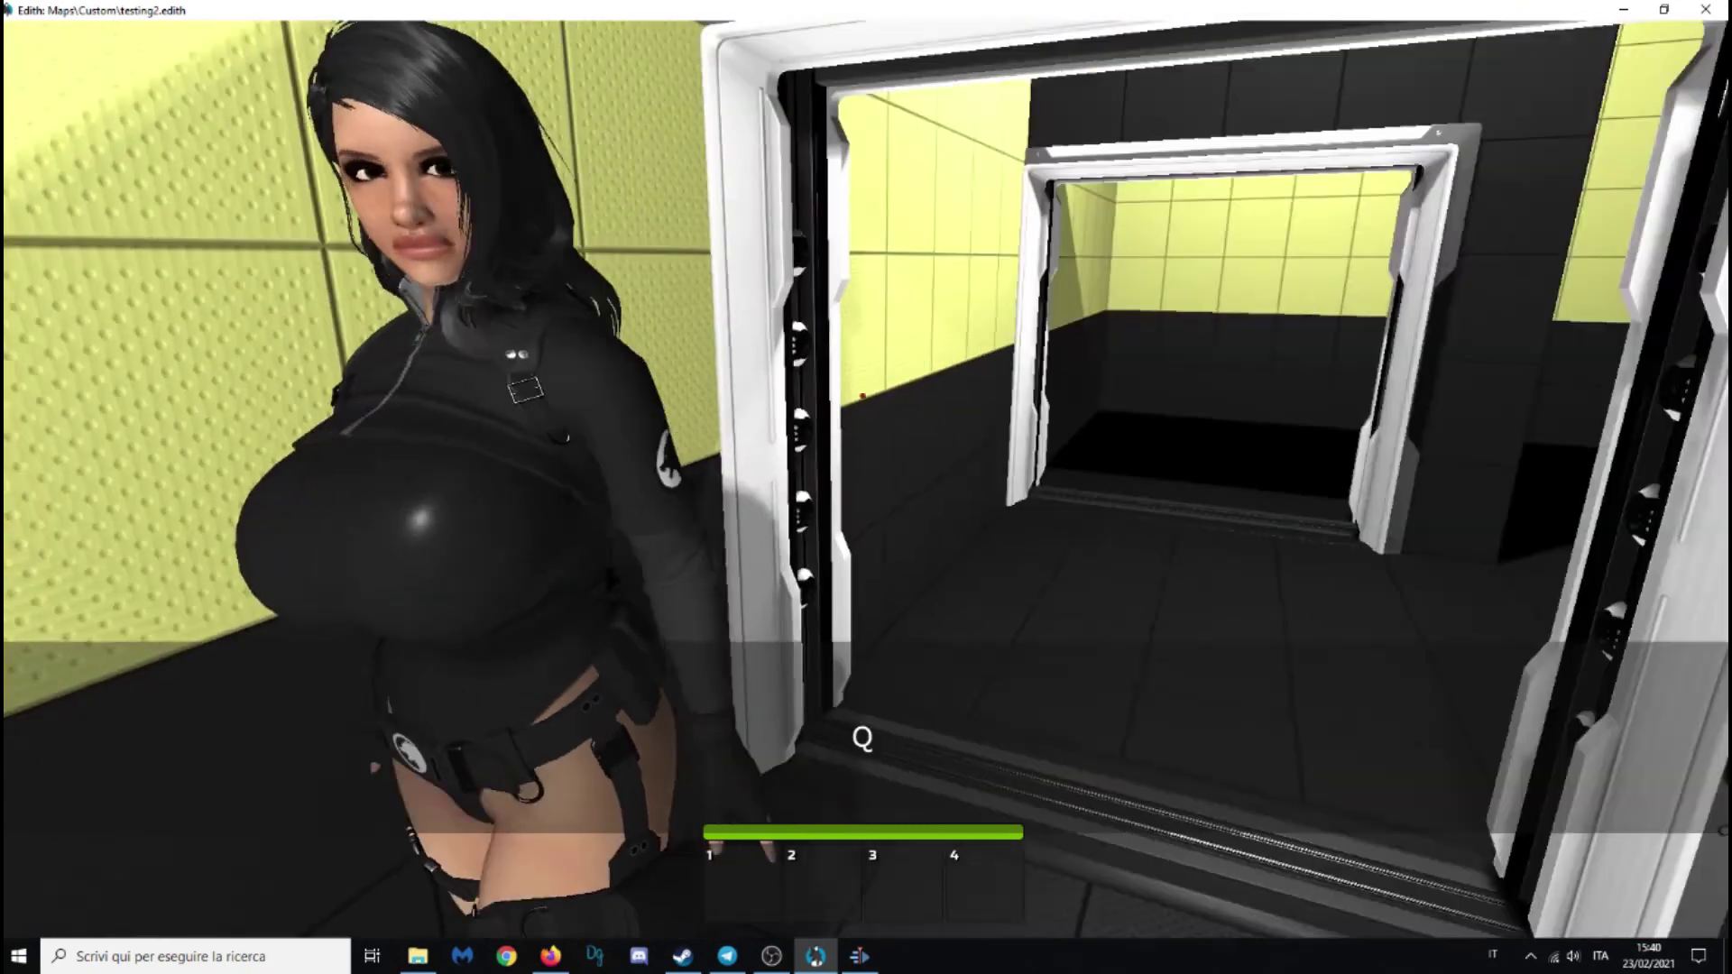